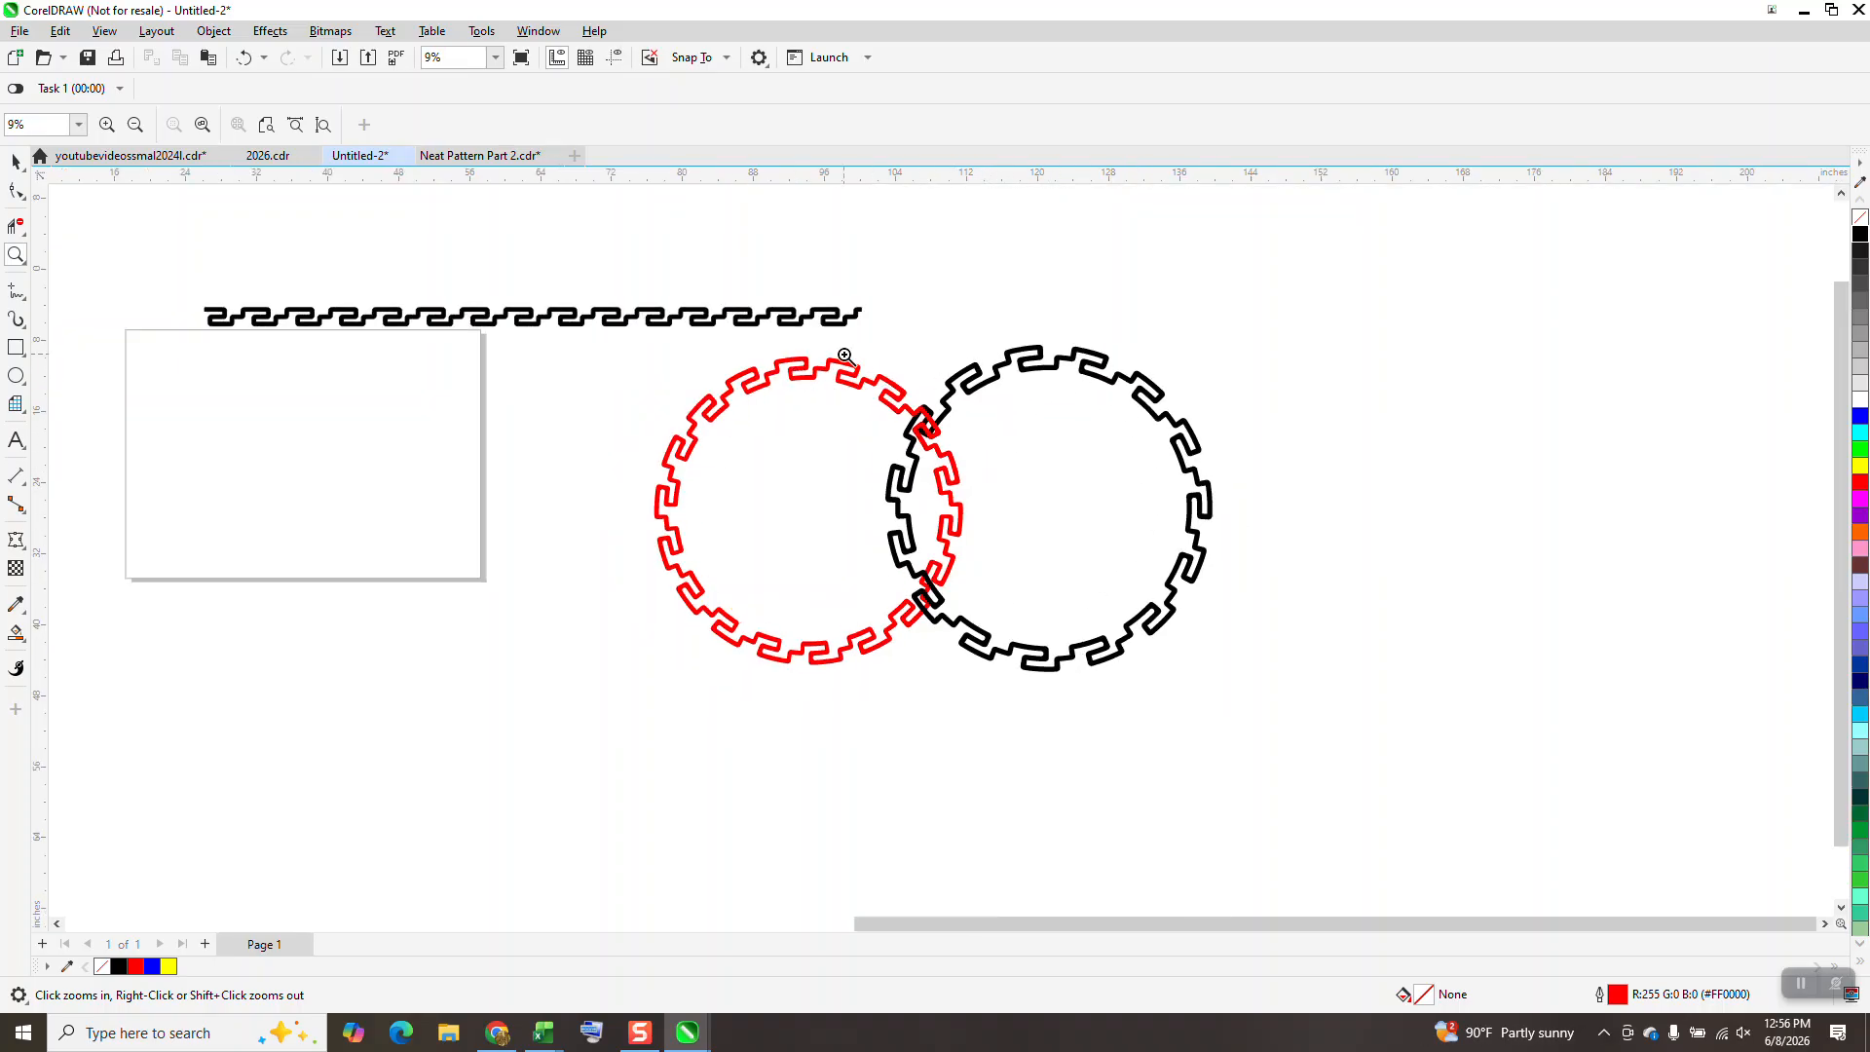
Draw a 12 by 12 graph paper grid about 20 inches square and centre it on the page.
left_click_drag(194, 278, 868, 389)
left_click_drag(89, 529, 331, 597)
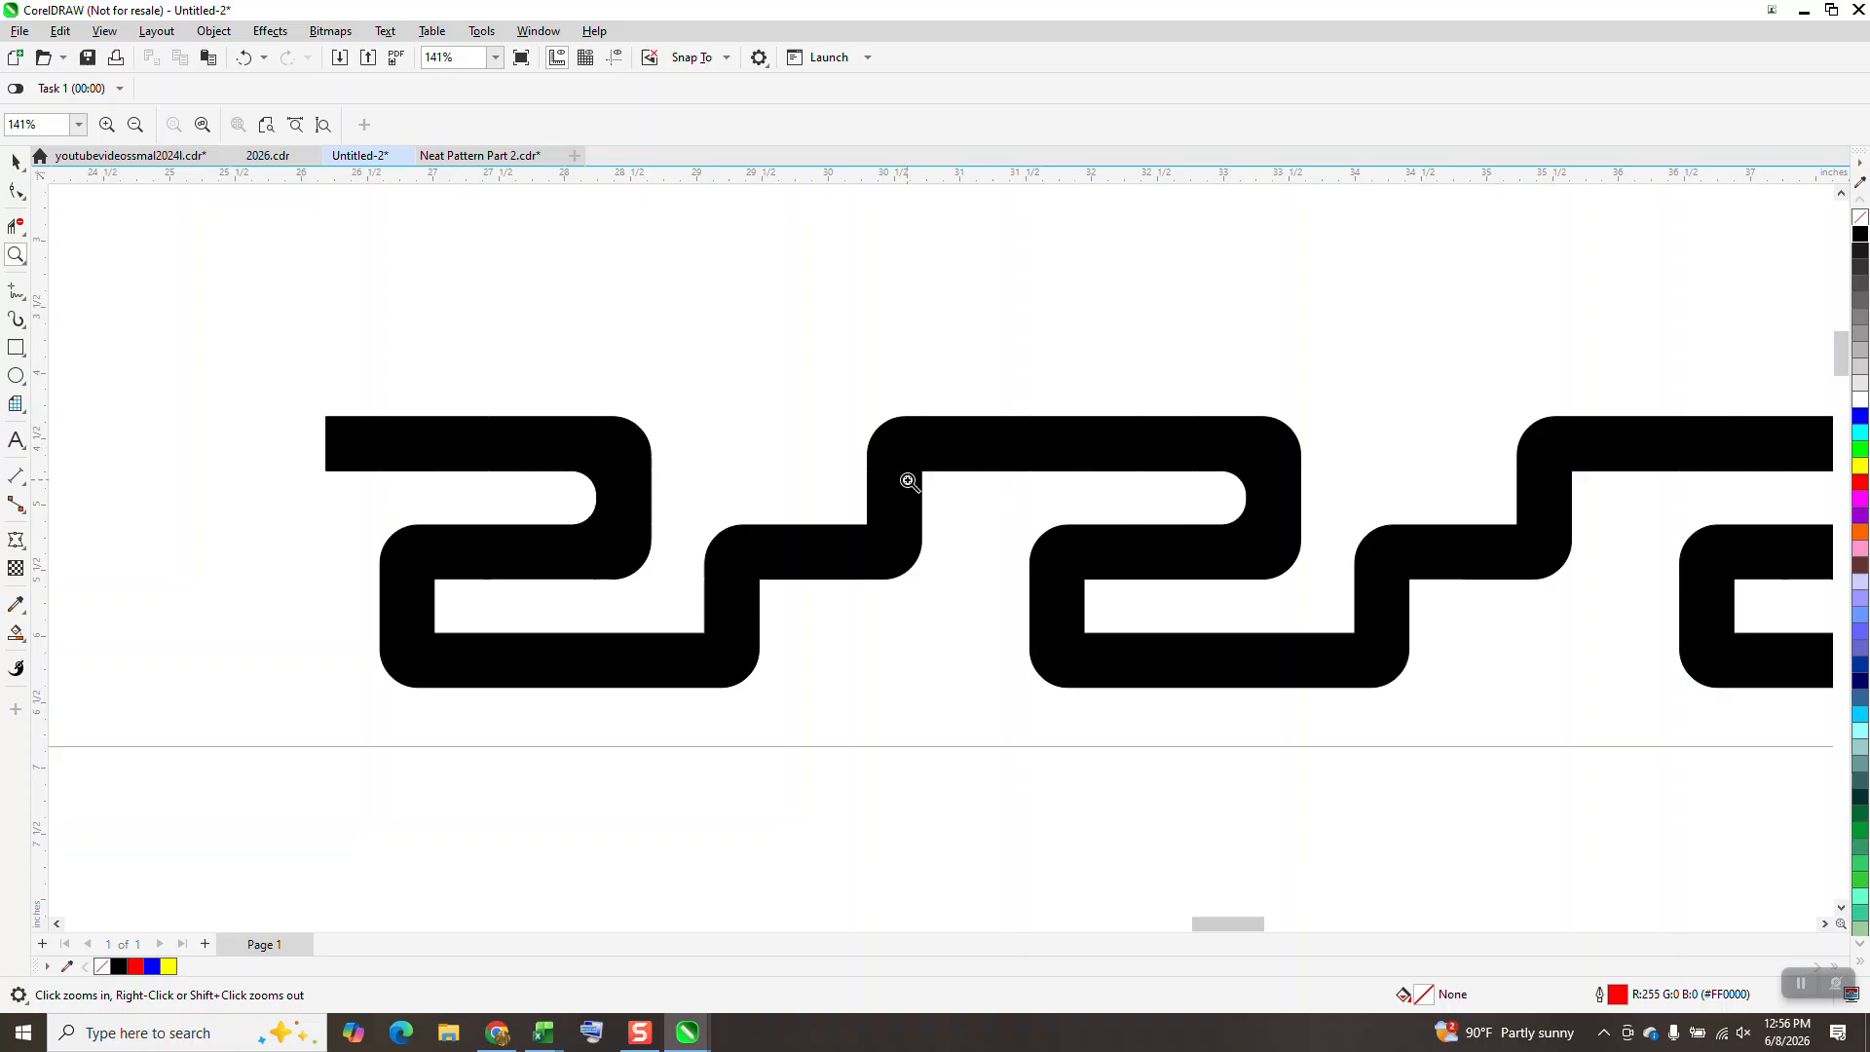
scroll(895, 464, "down", 2)
scroll(885, 432, "down", 3)
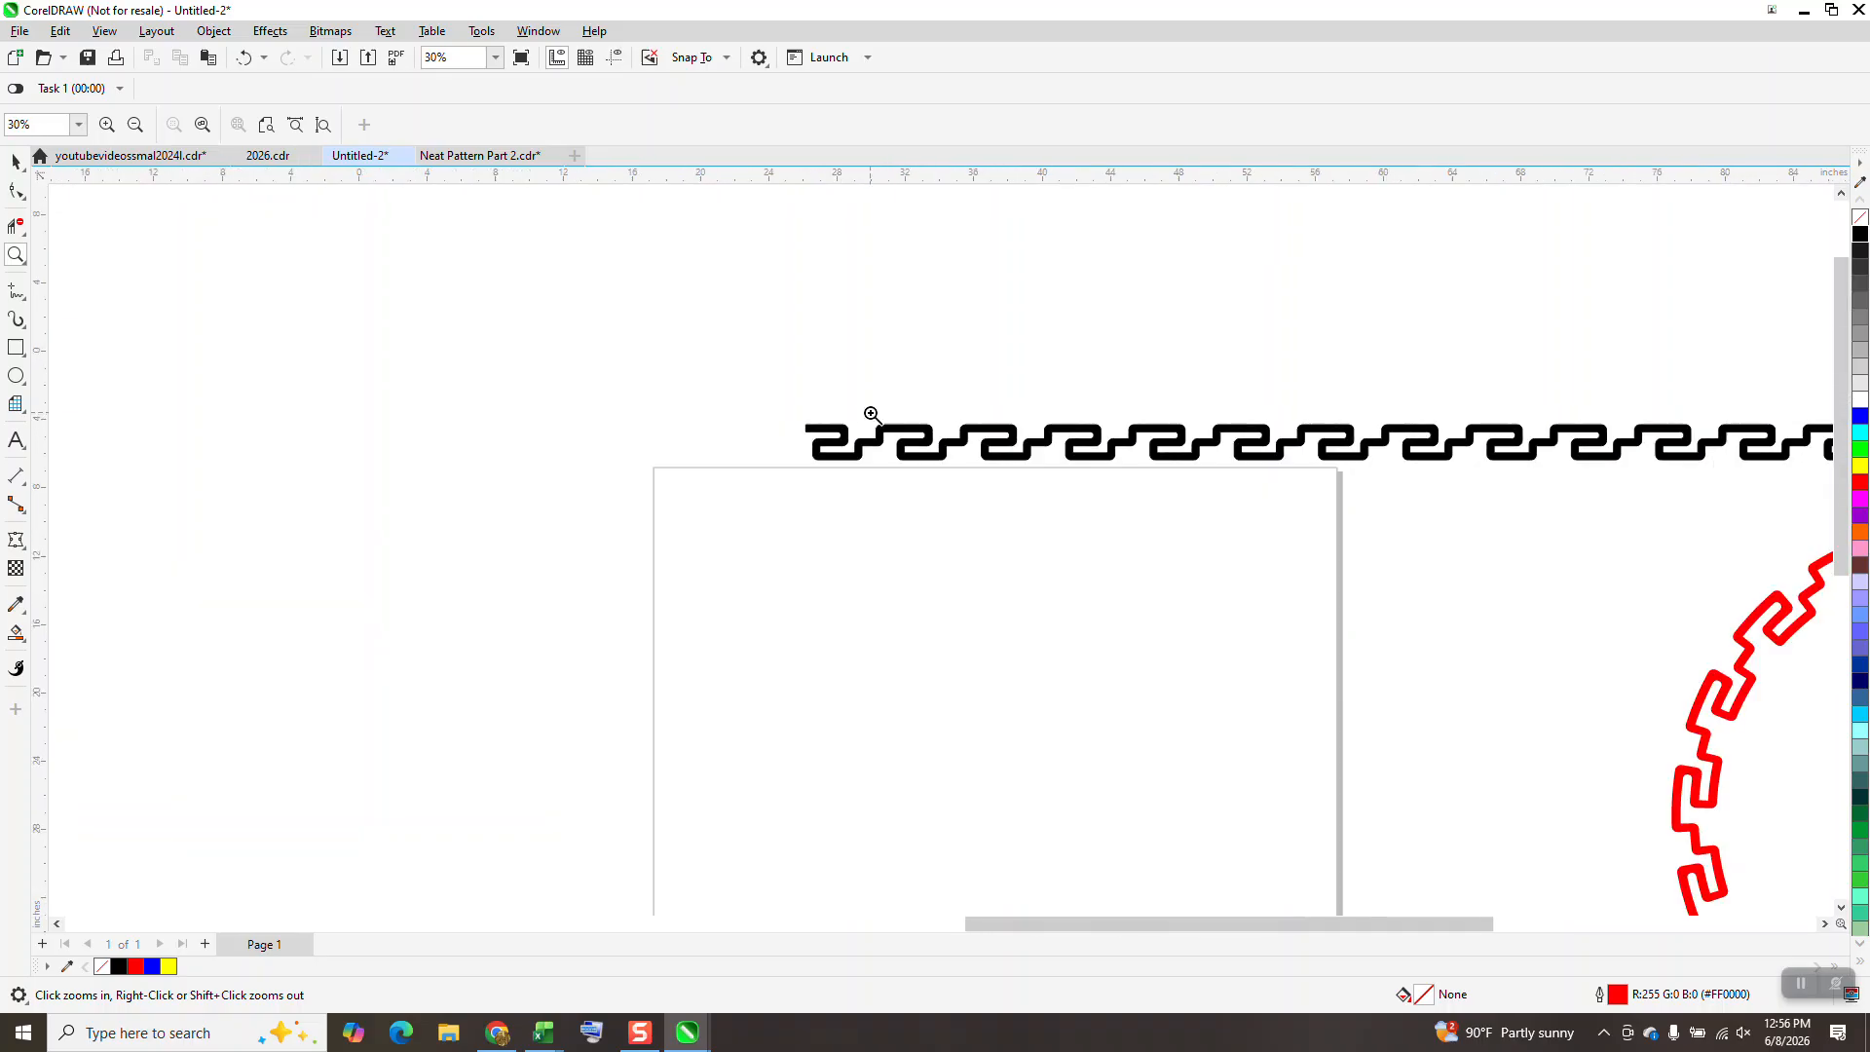
left_click(25, 419)
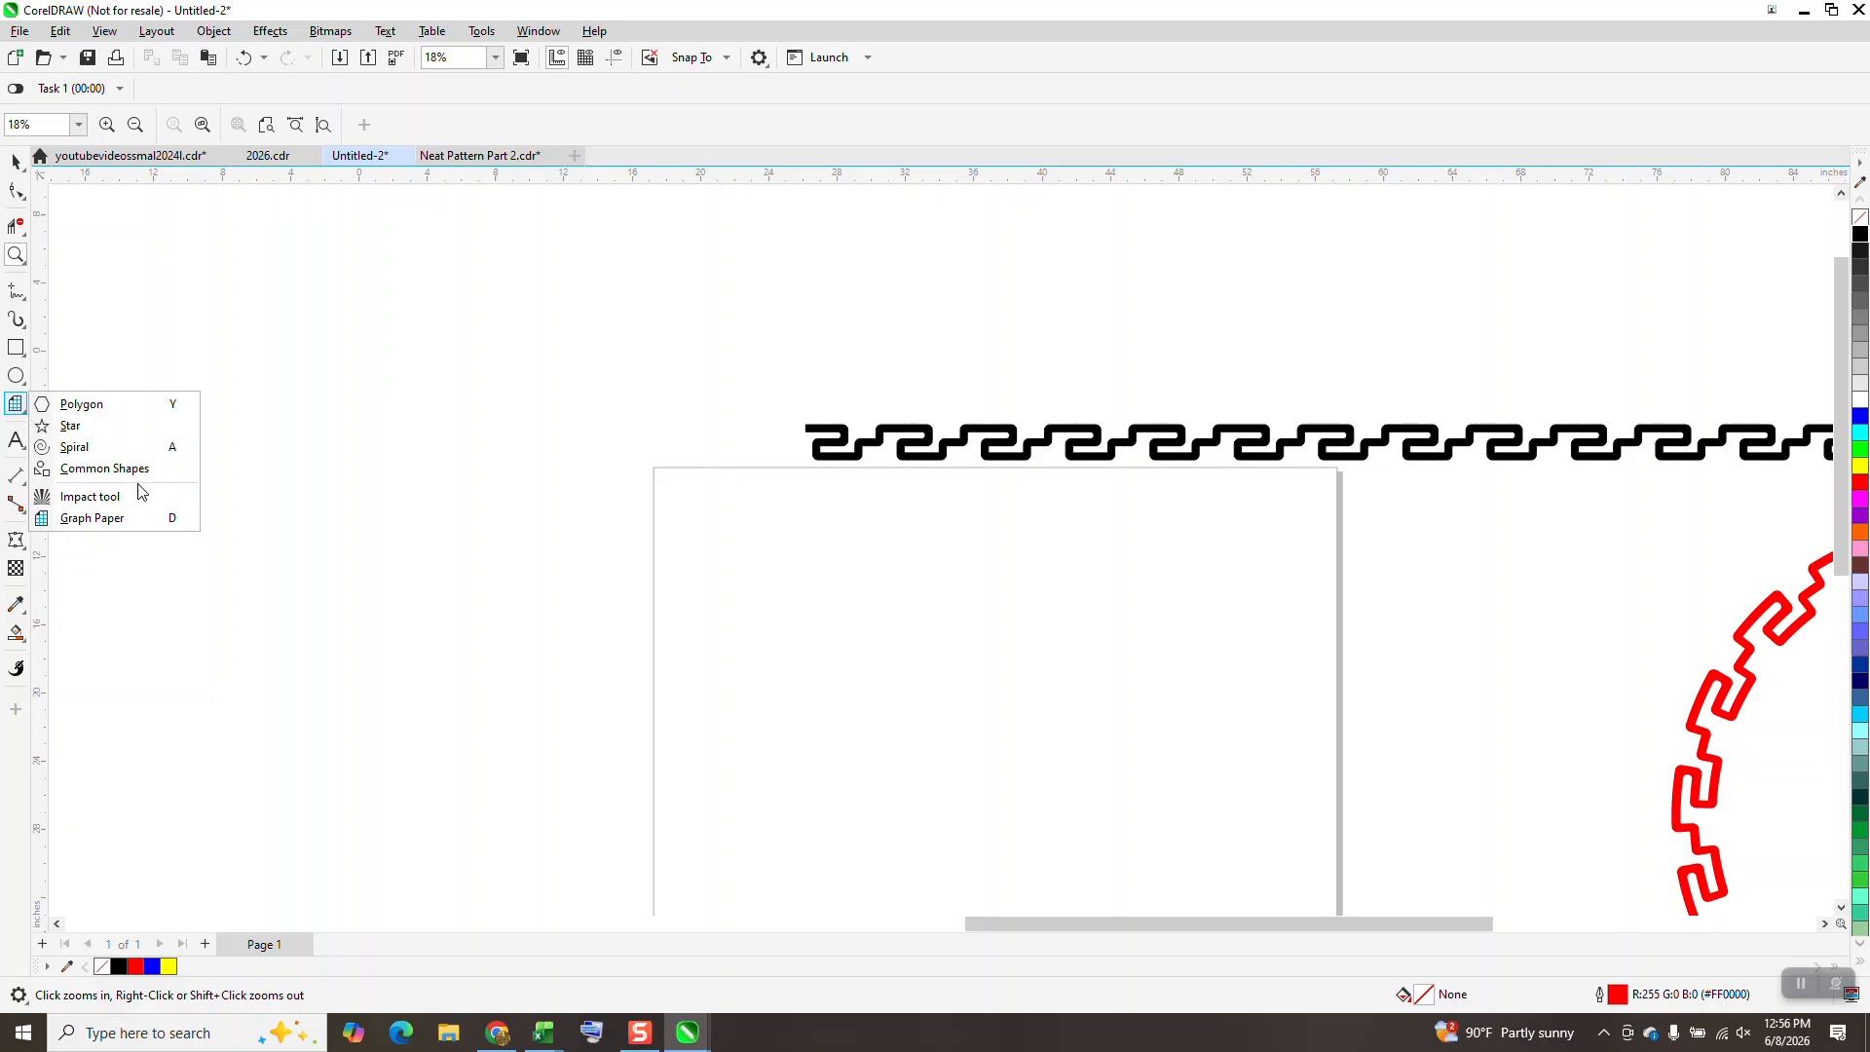
left_click(113, 523)
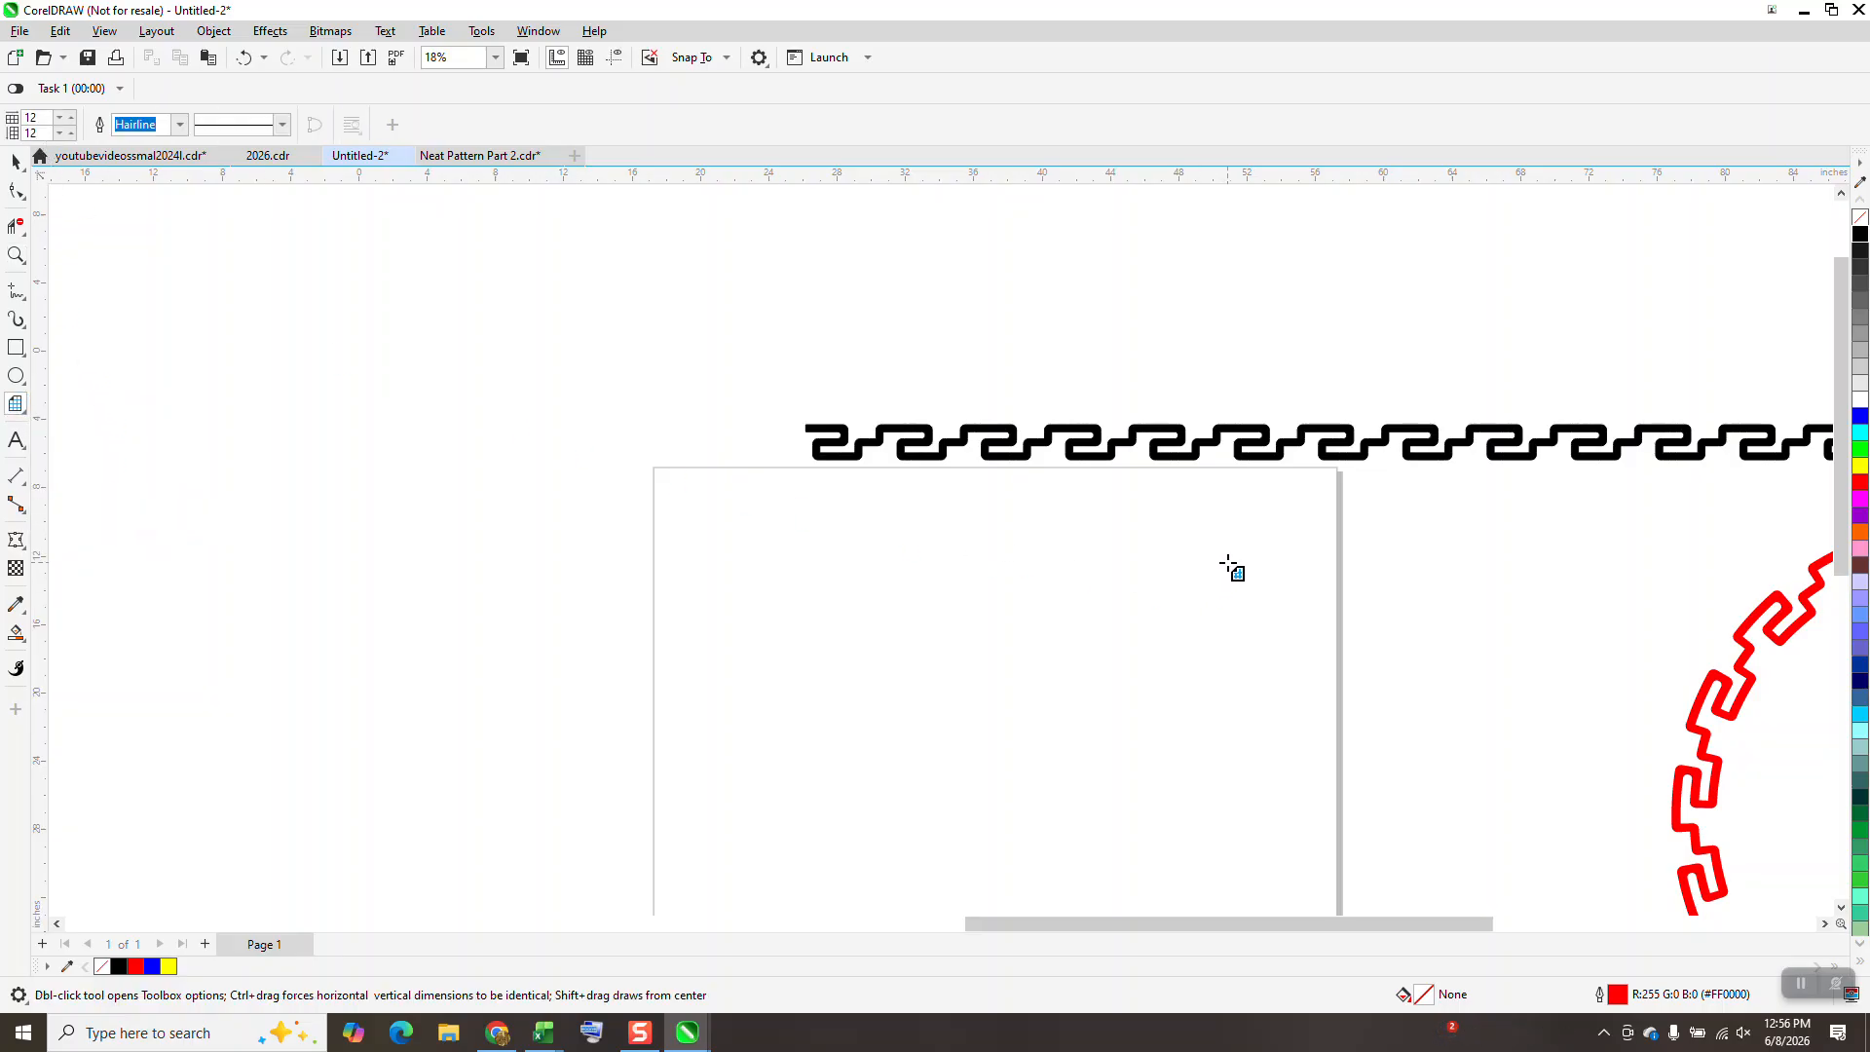
left_click_drag(1229, 564, 894, 857)
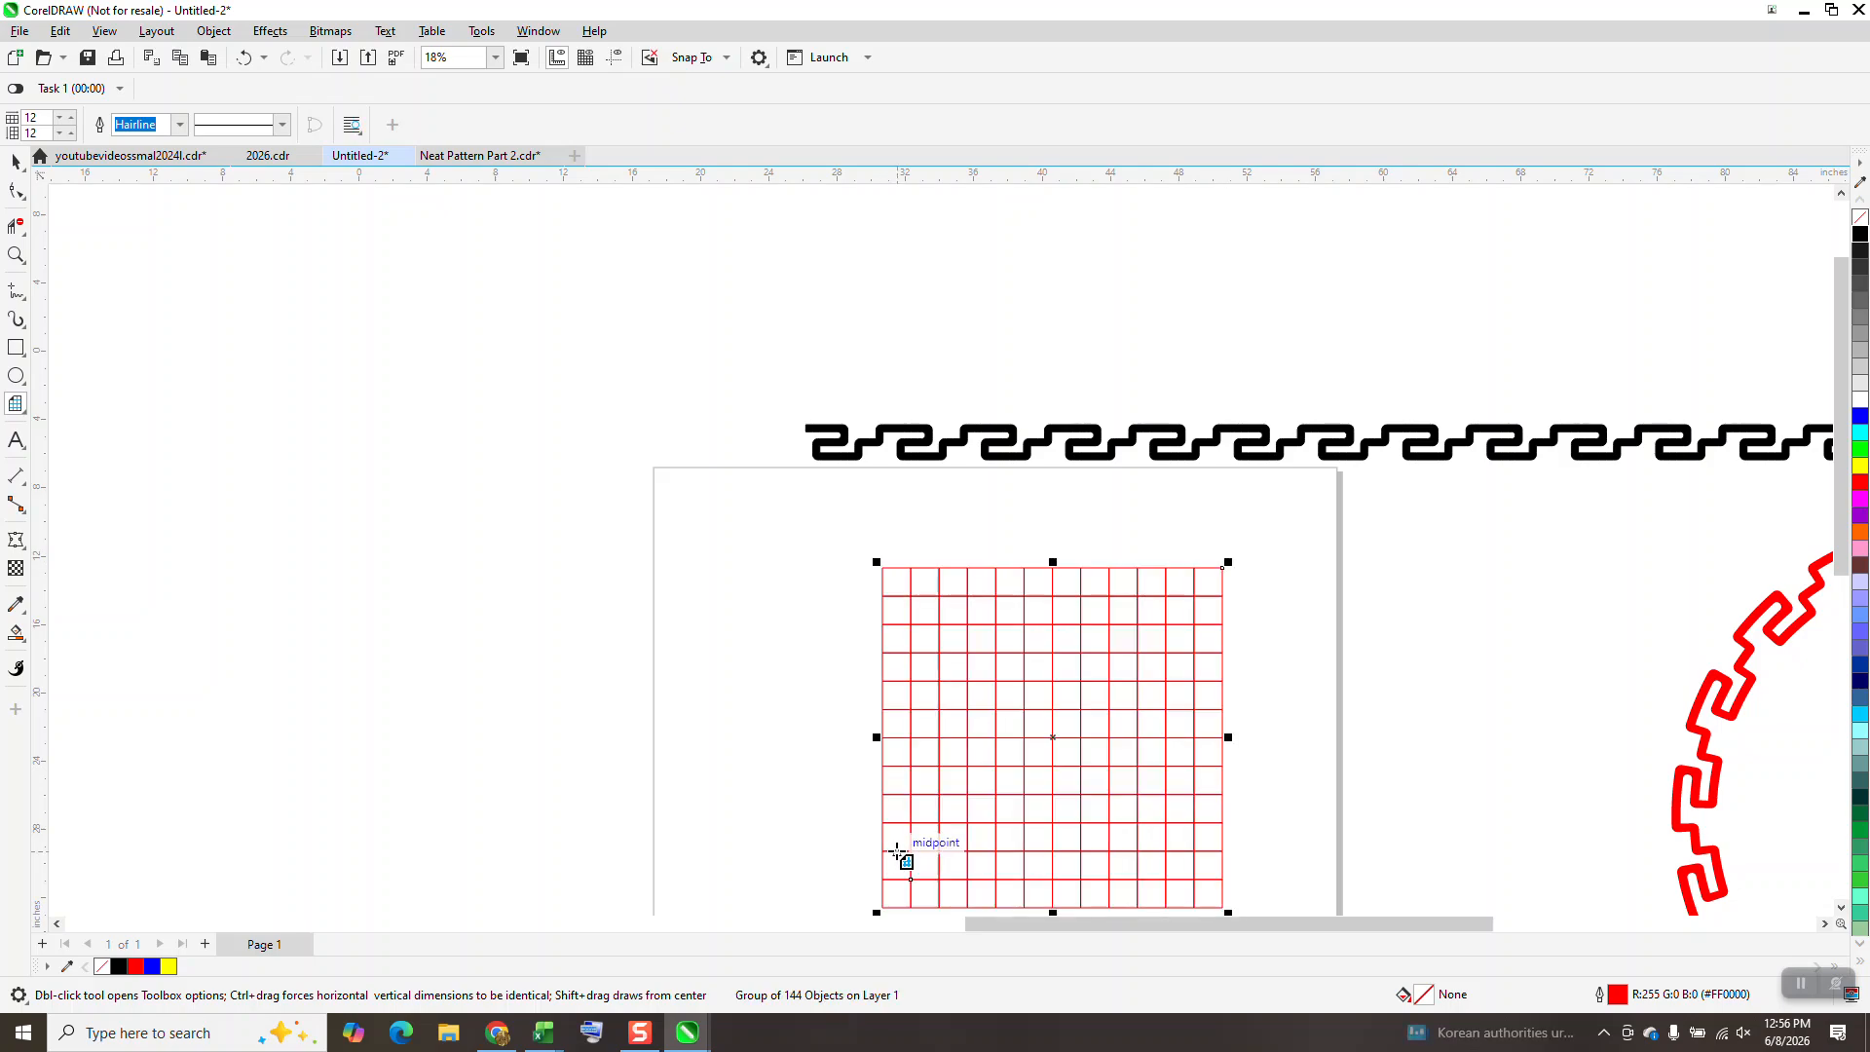
key("p")
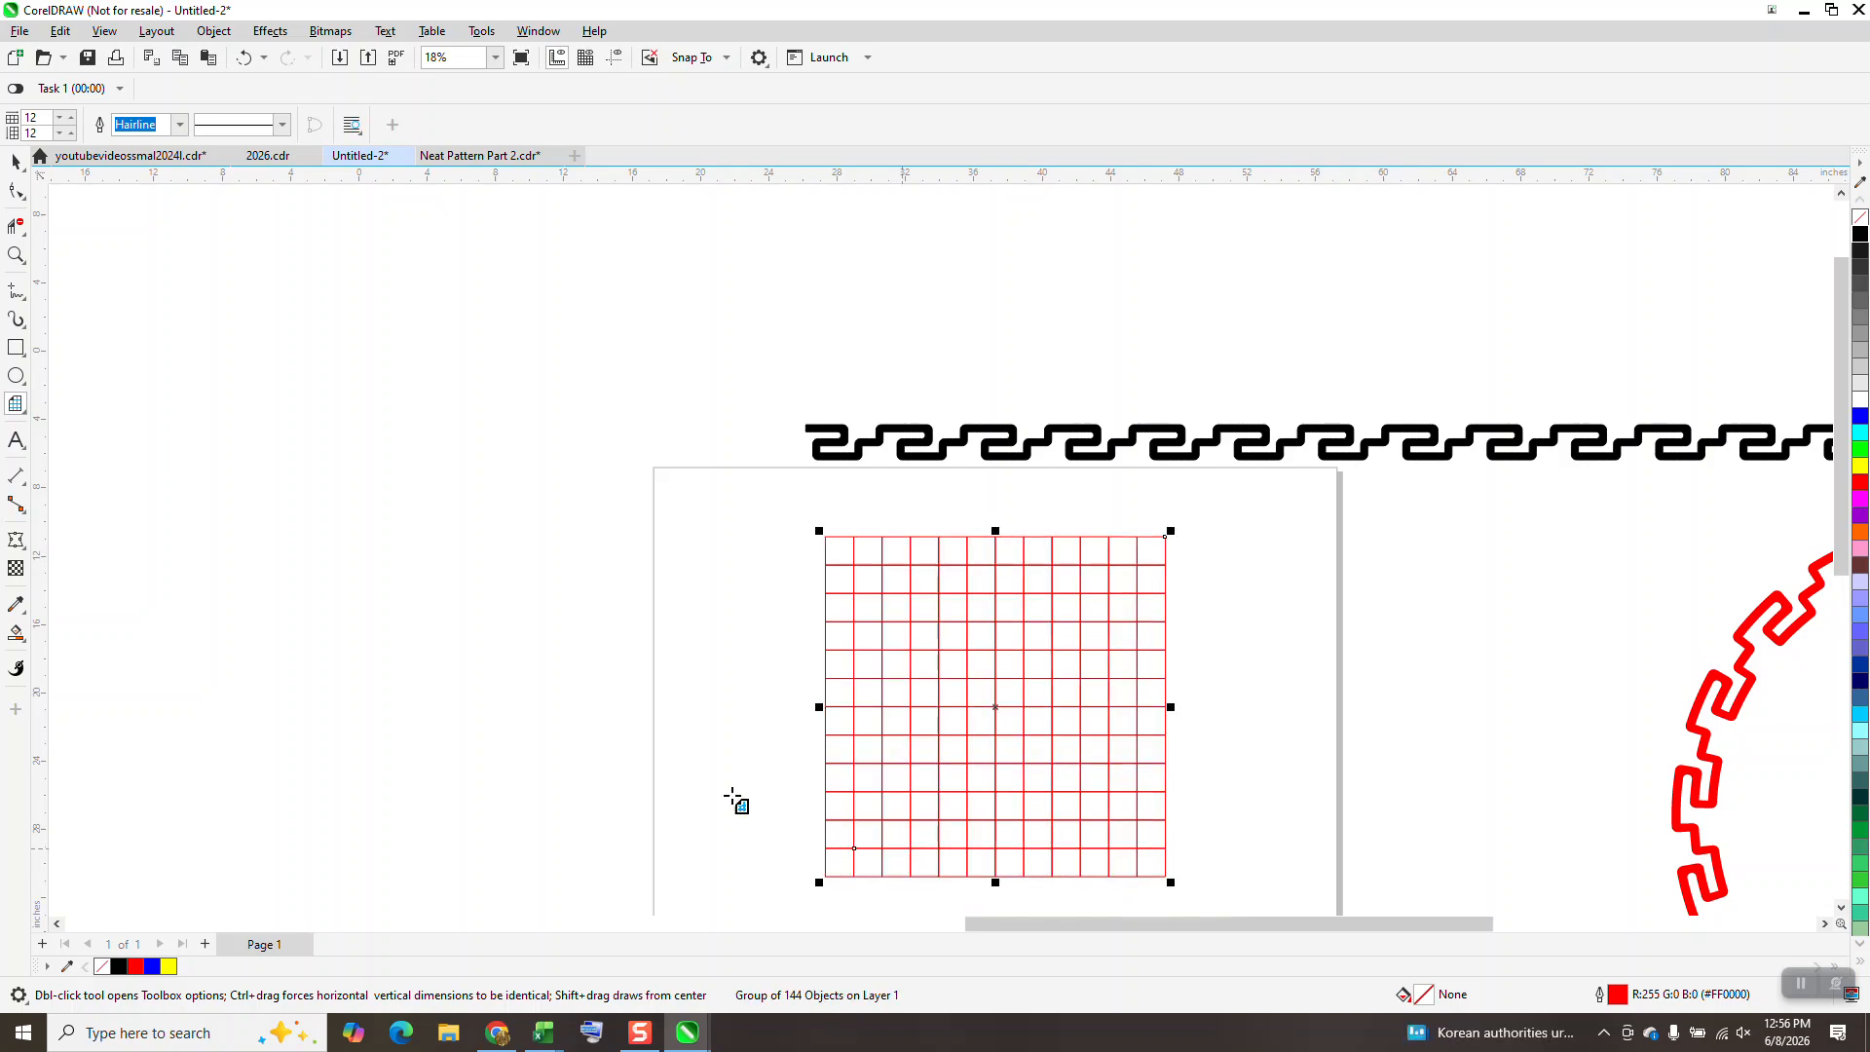
Smart-fill the first and last cells of the grid's top row black with no outline.
left_click(16, 255)
left_click_drag(748, 405, 1366, 691)
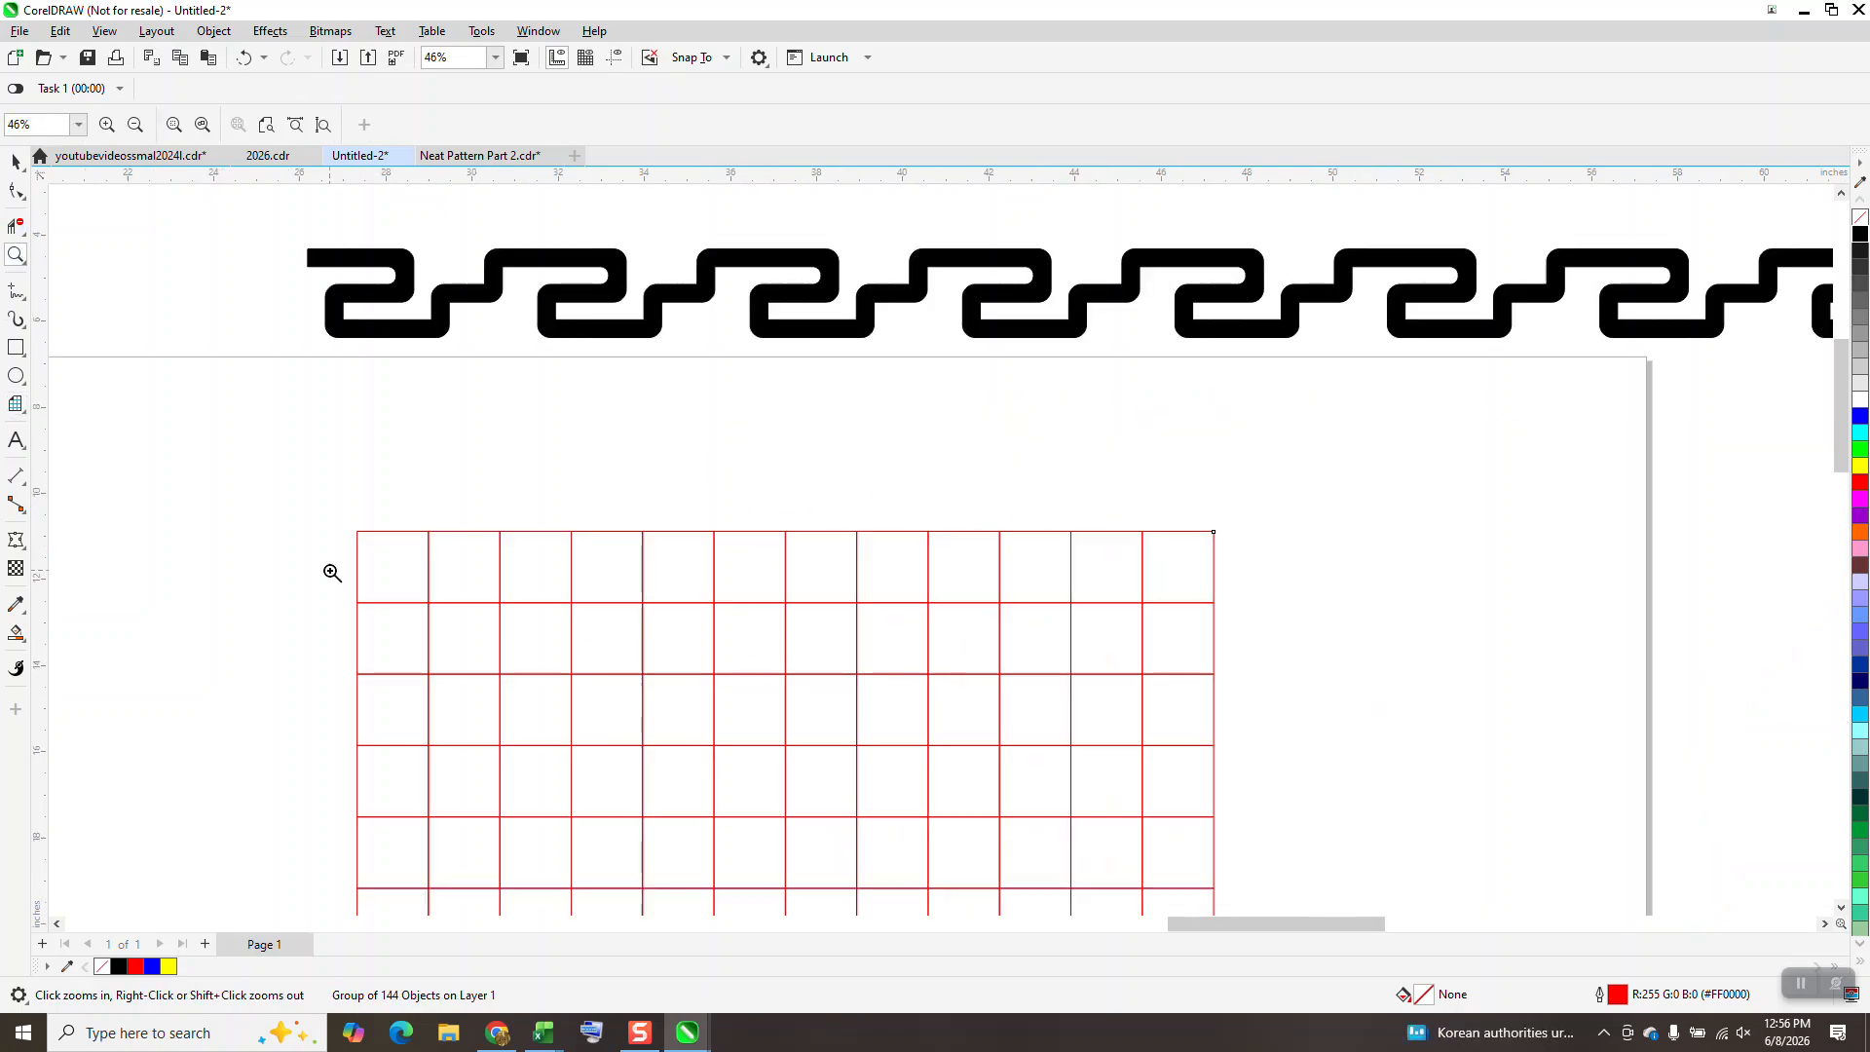
left_click(17, 634)
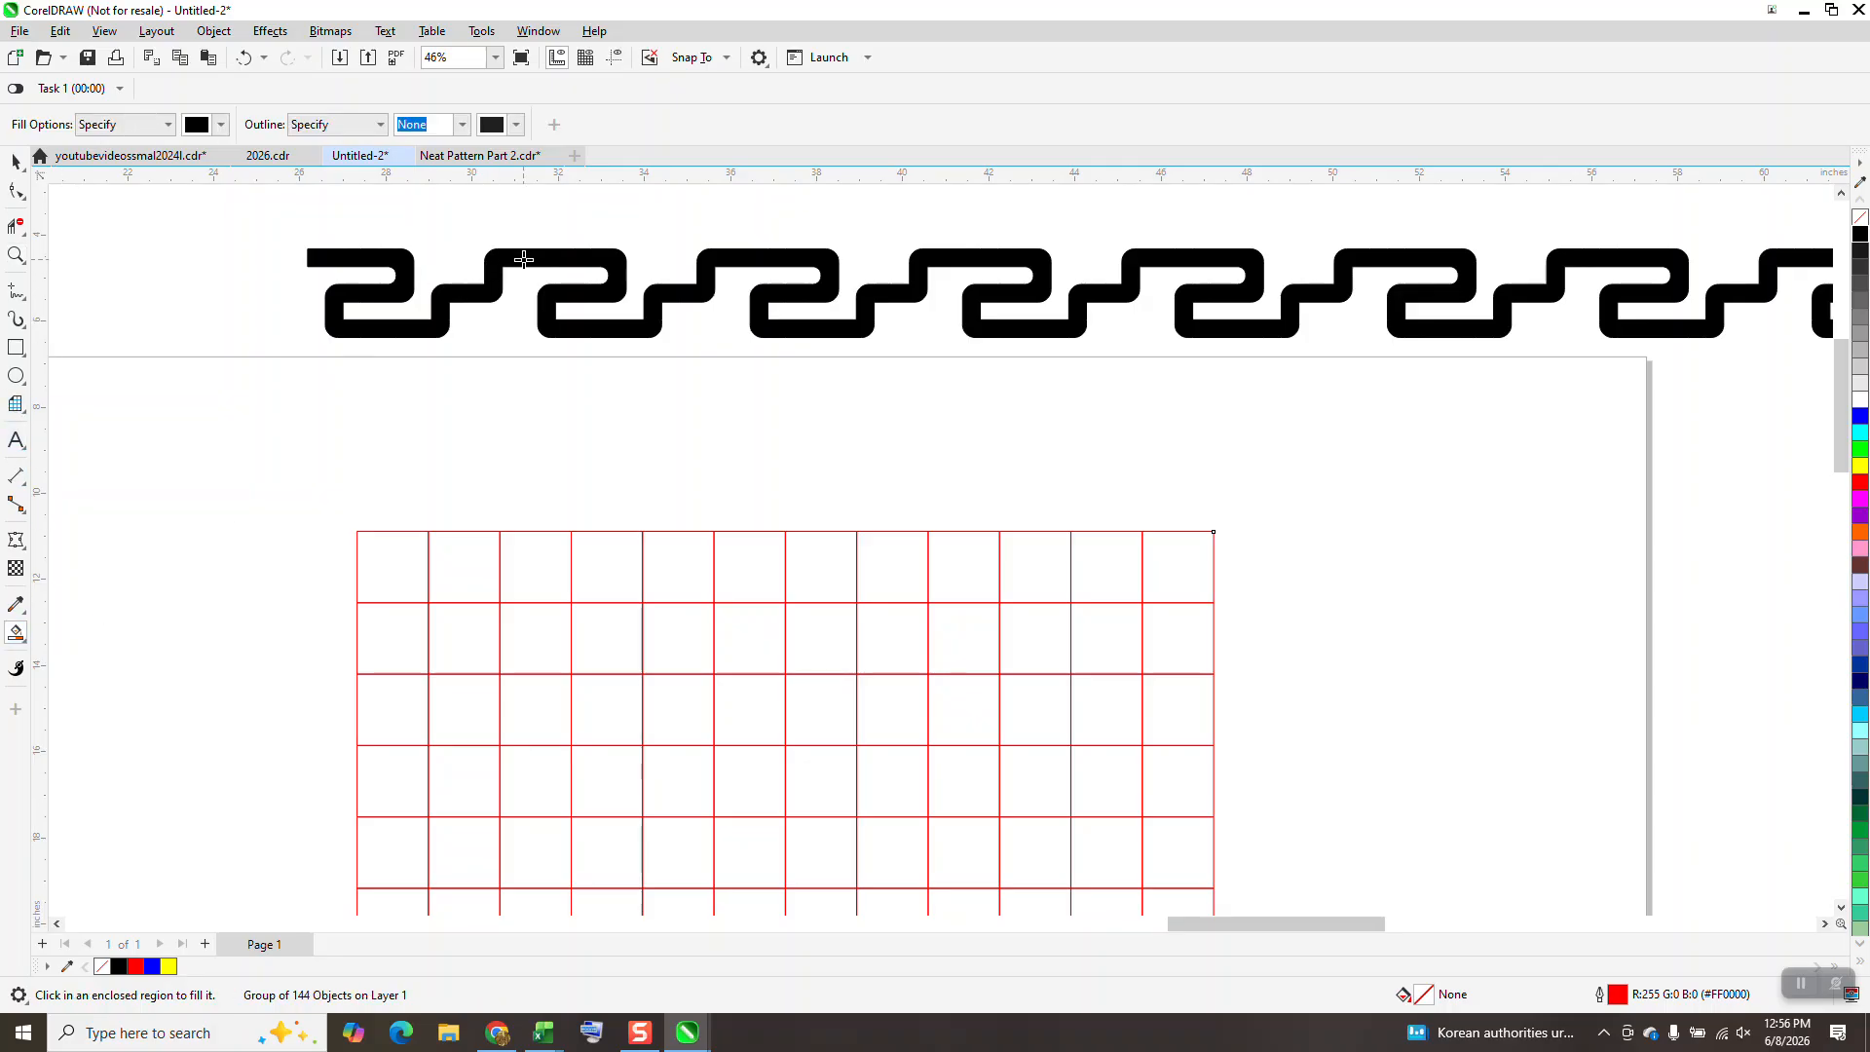
left_click(391, 570)
left_click(1156, 548)
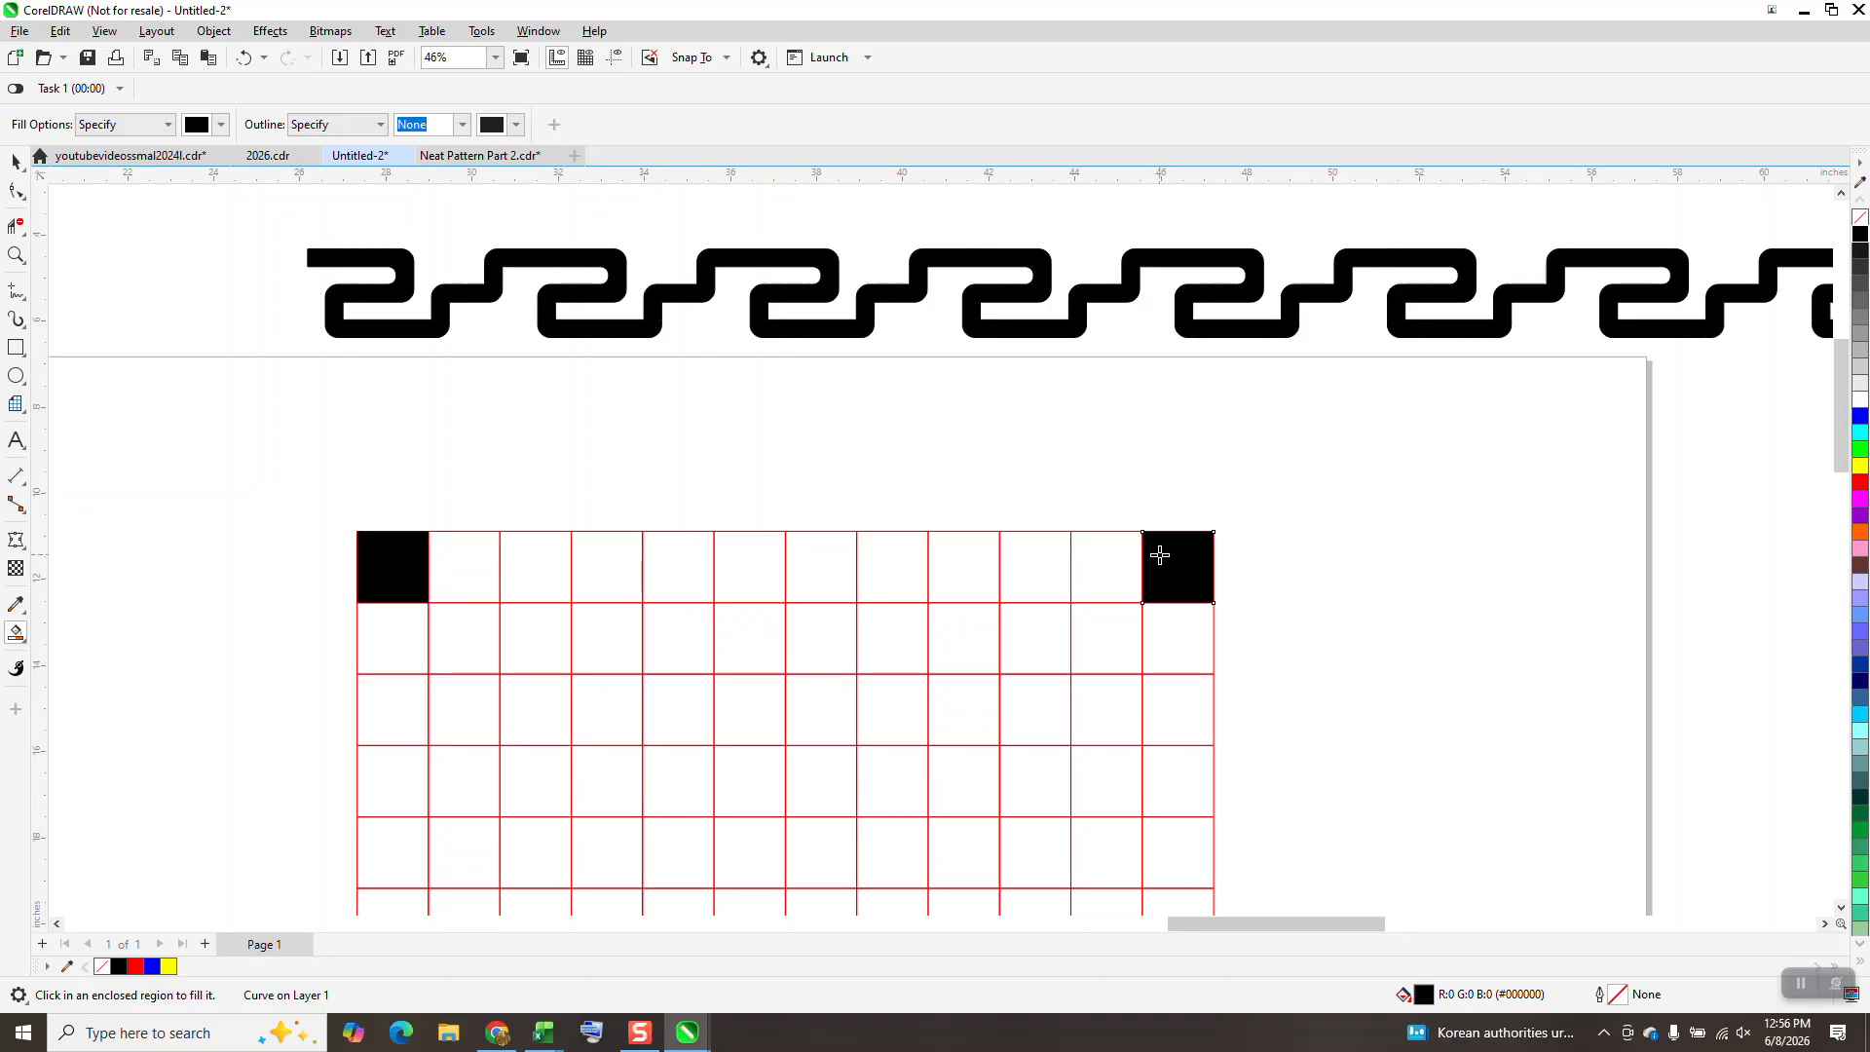
Fill top-row cells 2 to 4, the fourth cell of row 2, and cells 4 back to 2 of row 3 black.
scroll(532, 524, "down", 1)
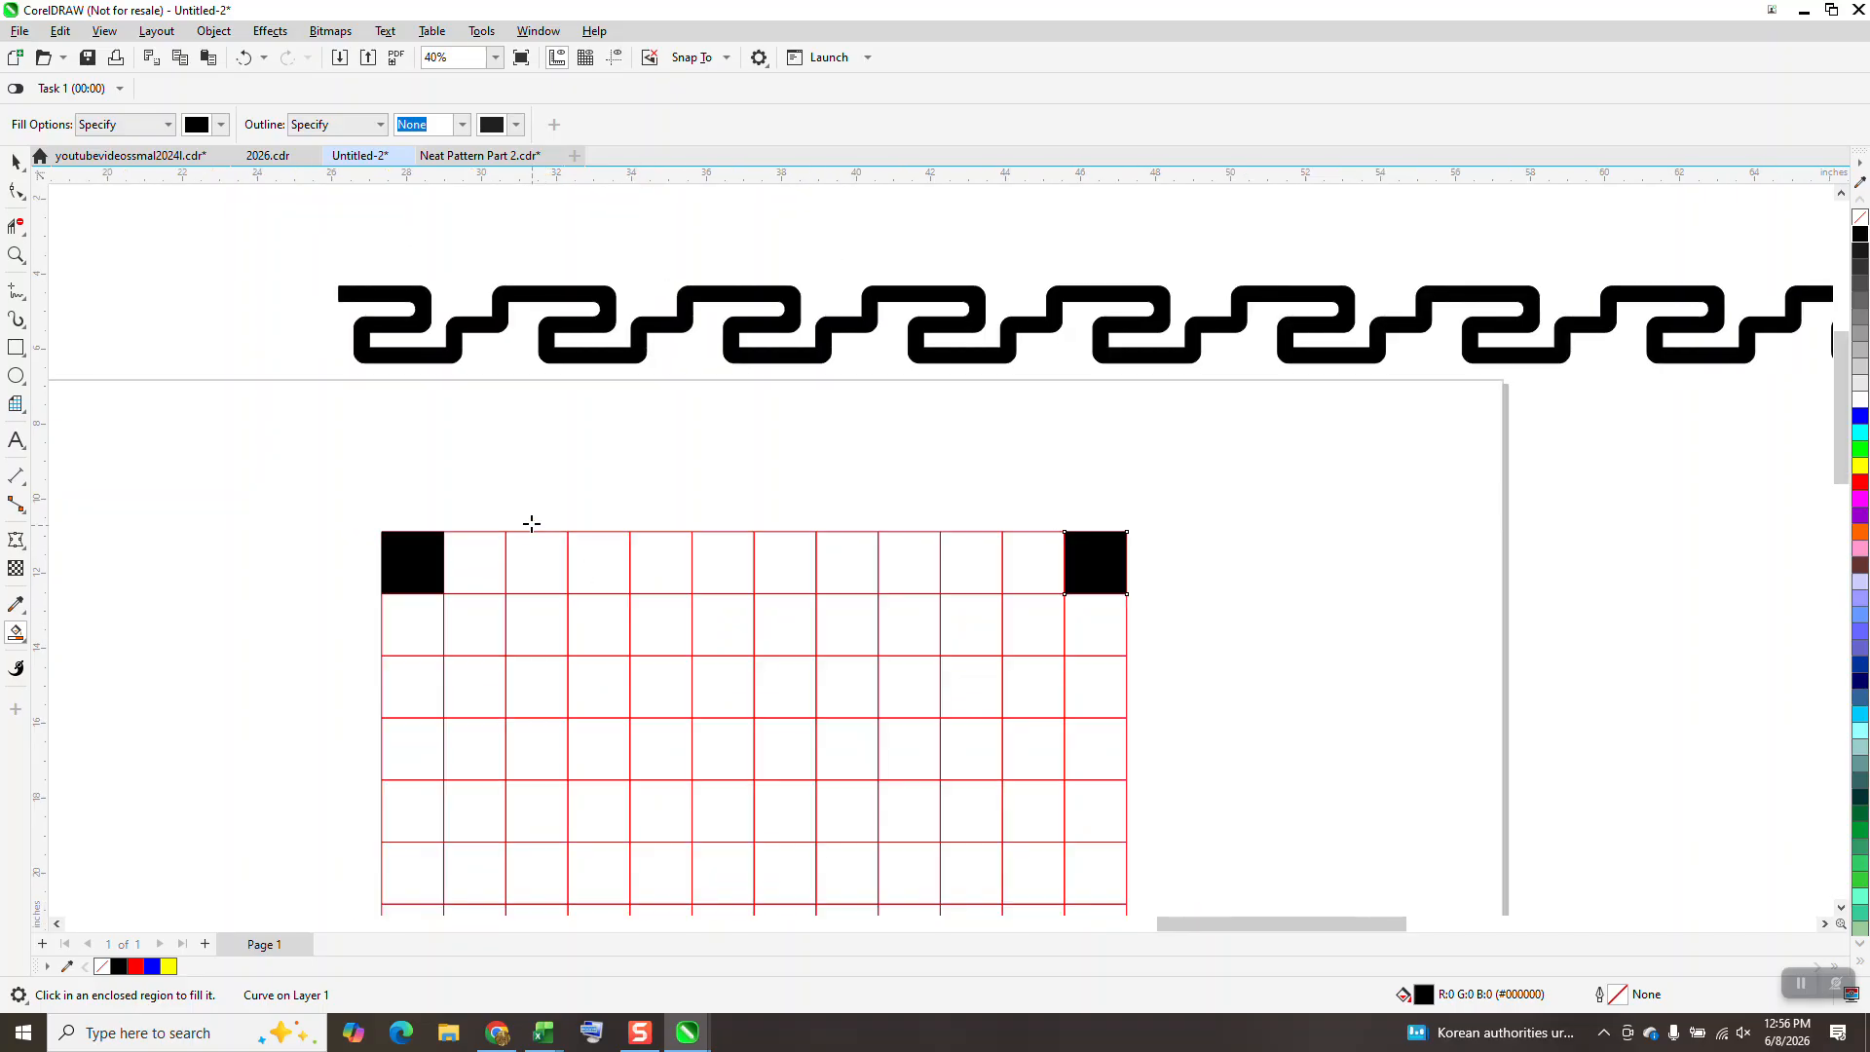
left_click(492, 568)
left_click(536, 568)
left_click(613, 564)
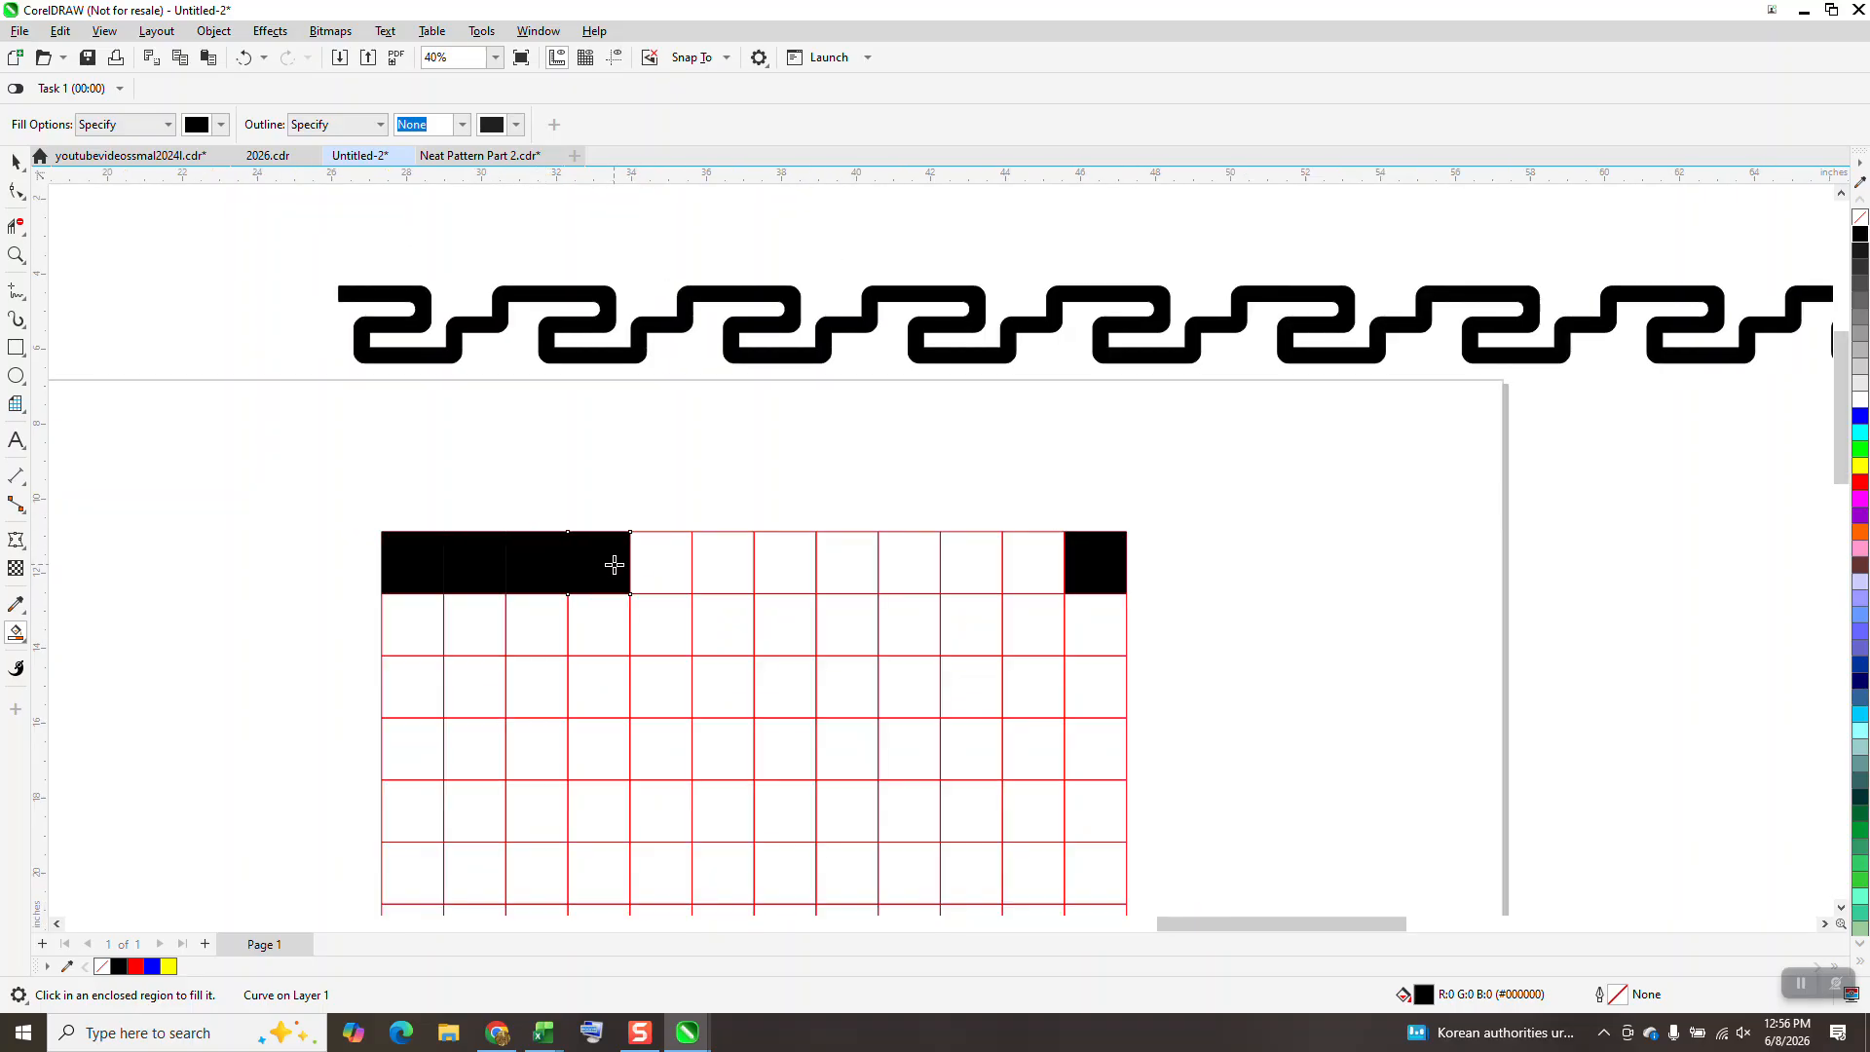
left_click(619, 620)
left_click(616, 677)
left_click(547, 678)
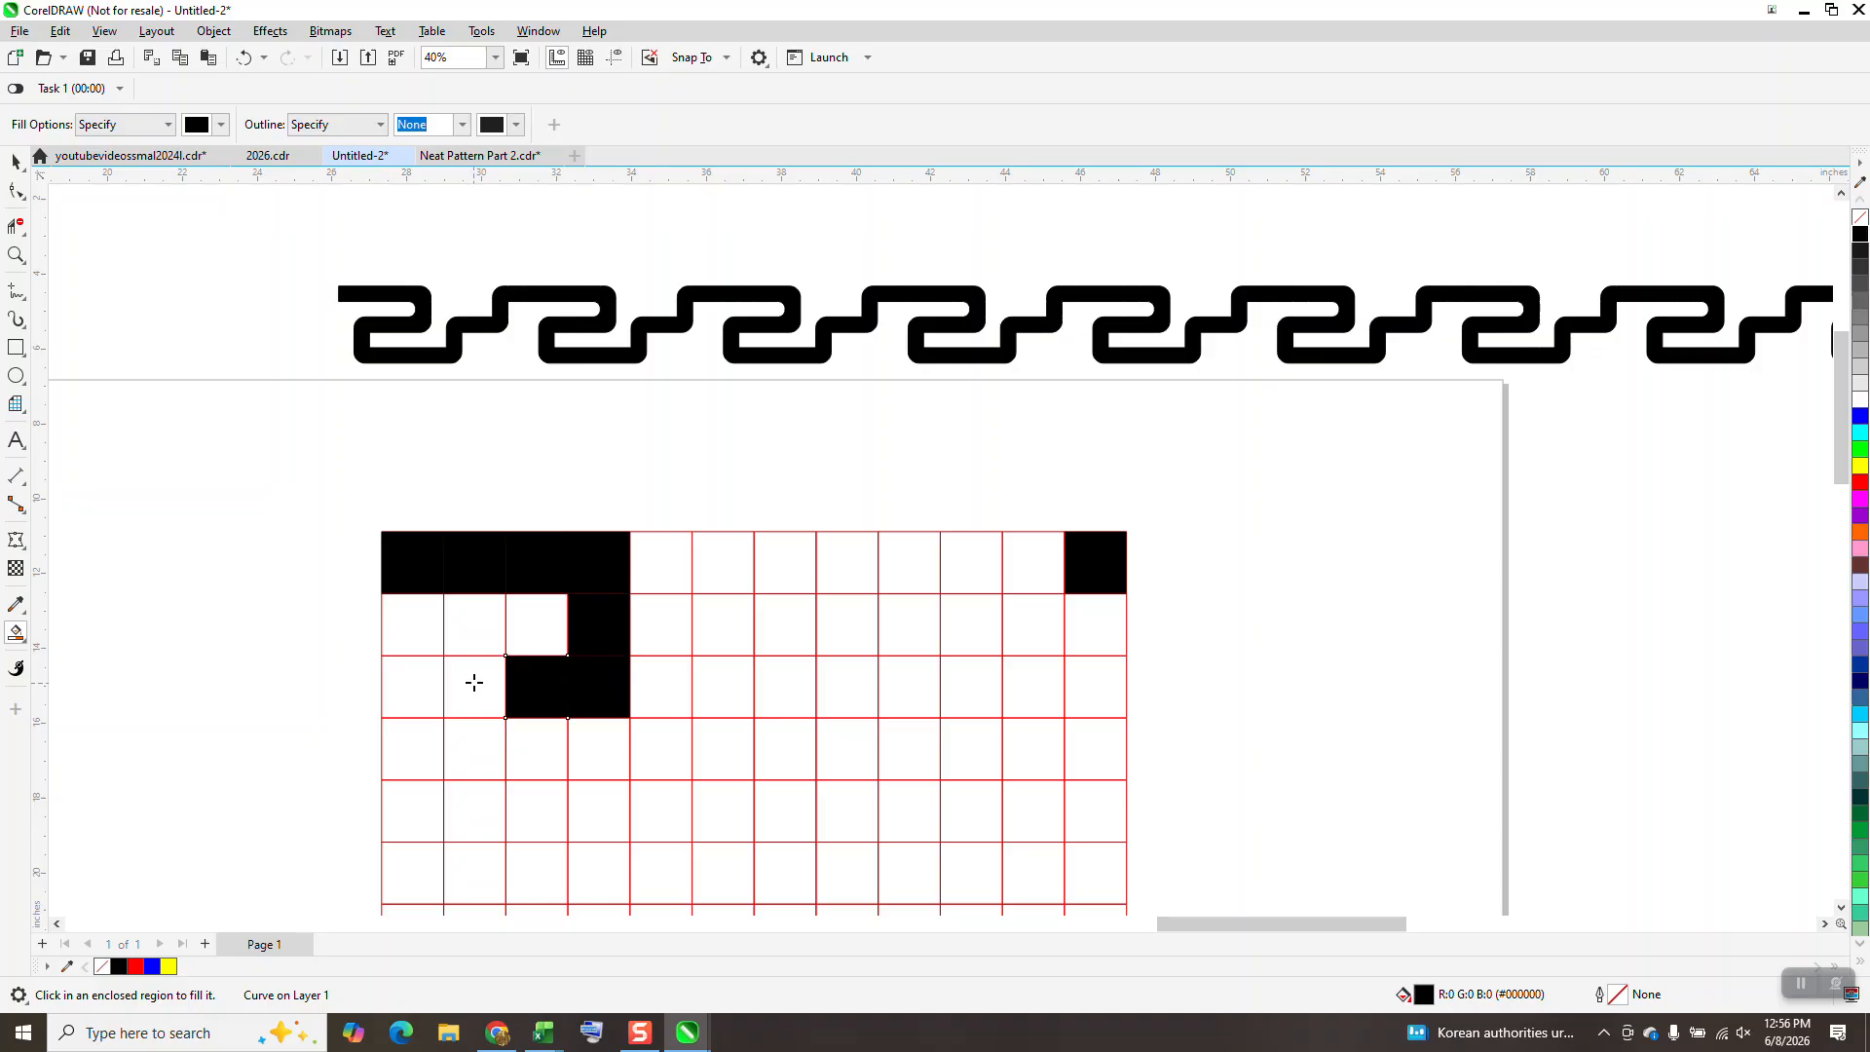
left_click(473, 681)
Continue the black path through the second cell of row 4 and cells 2 to 6 of row 5.
left_click(469, 756)
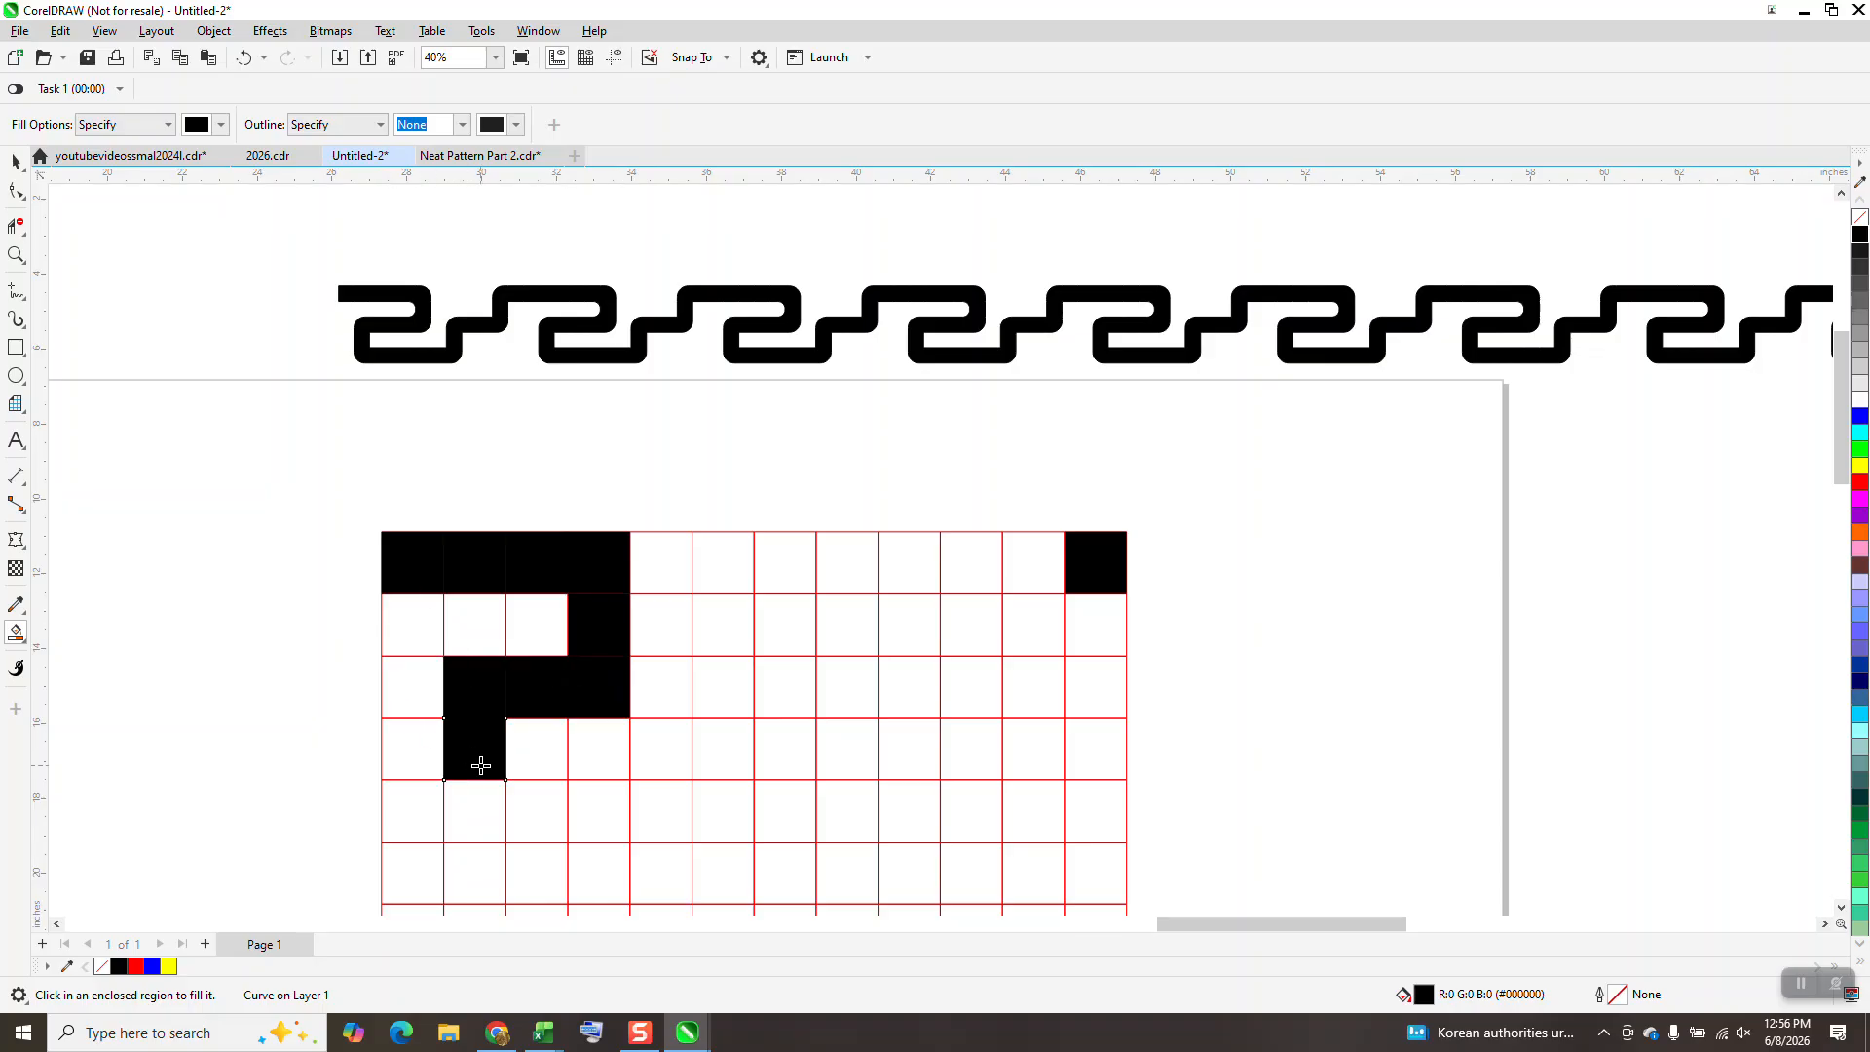
left_click(480, 798)
left_click(526, 807)
left_click(589, 803)
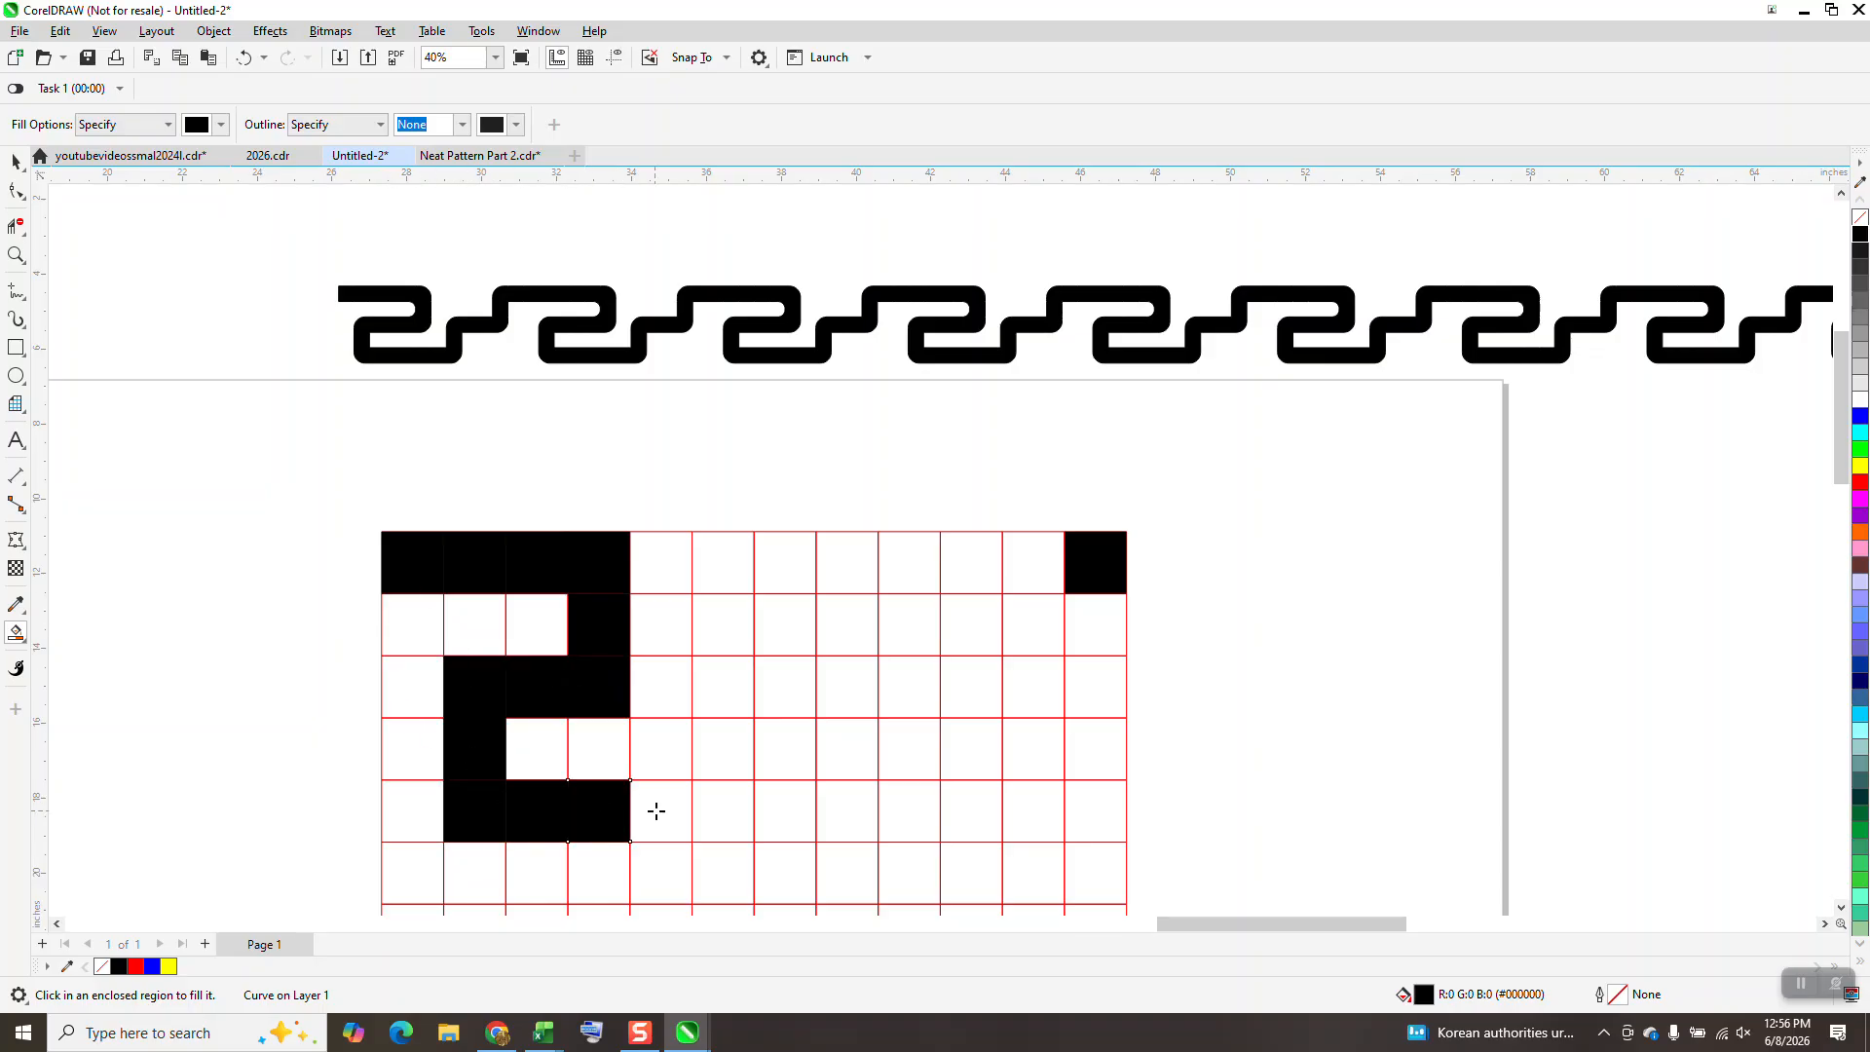
left_click(655, 811)
left_click(720, 814)
Fill black cells up column 6 to row 3, across to column 9, up to the top row and on through column 11.
left_click(738, 775)
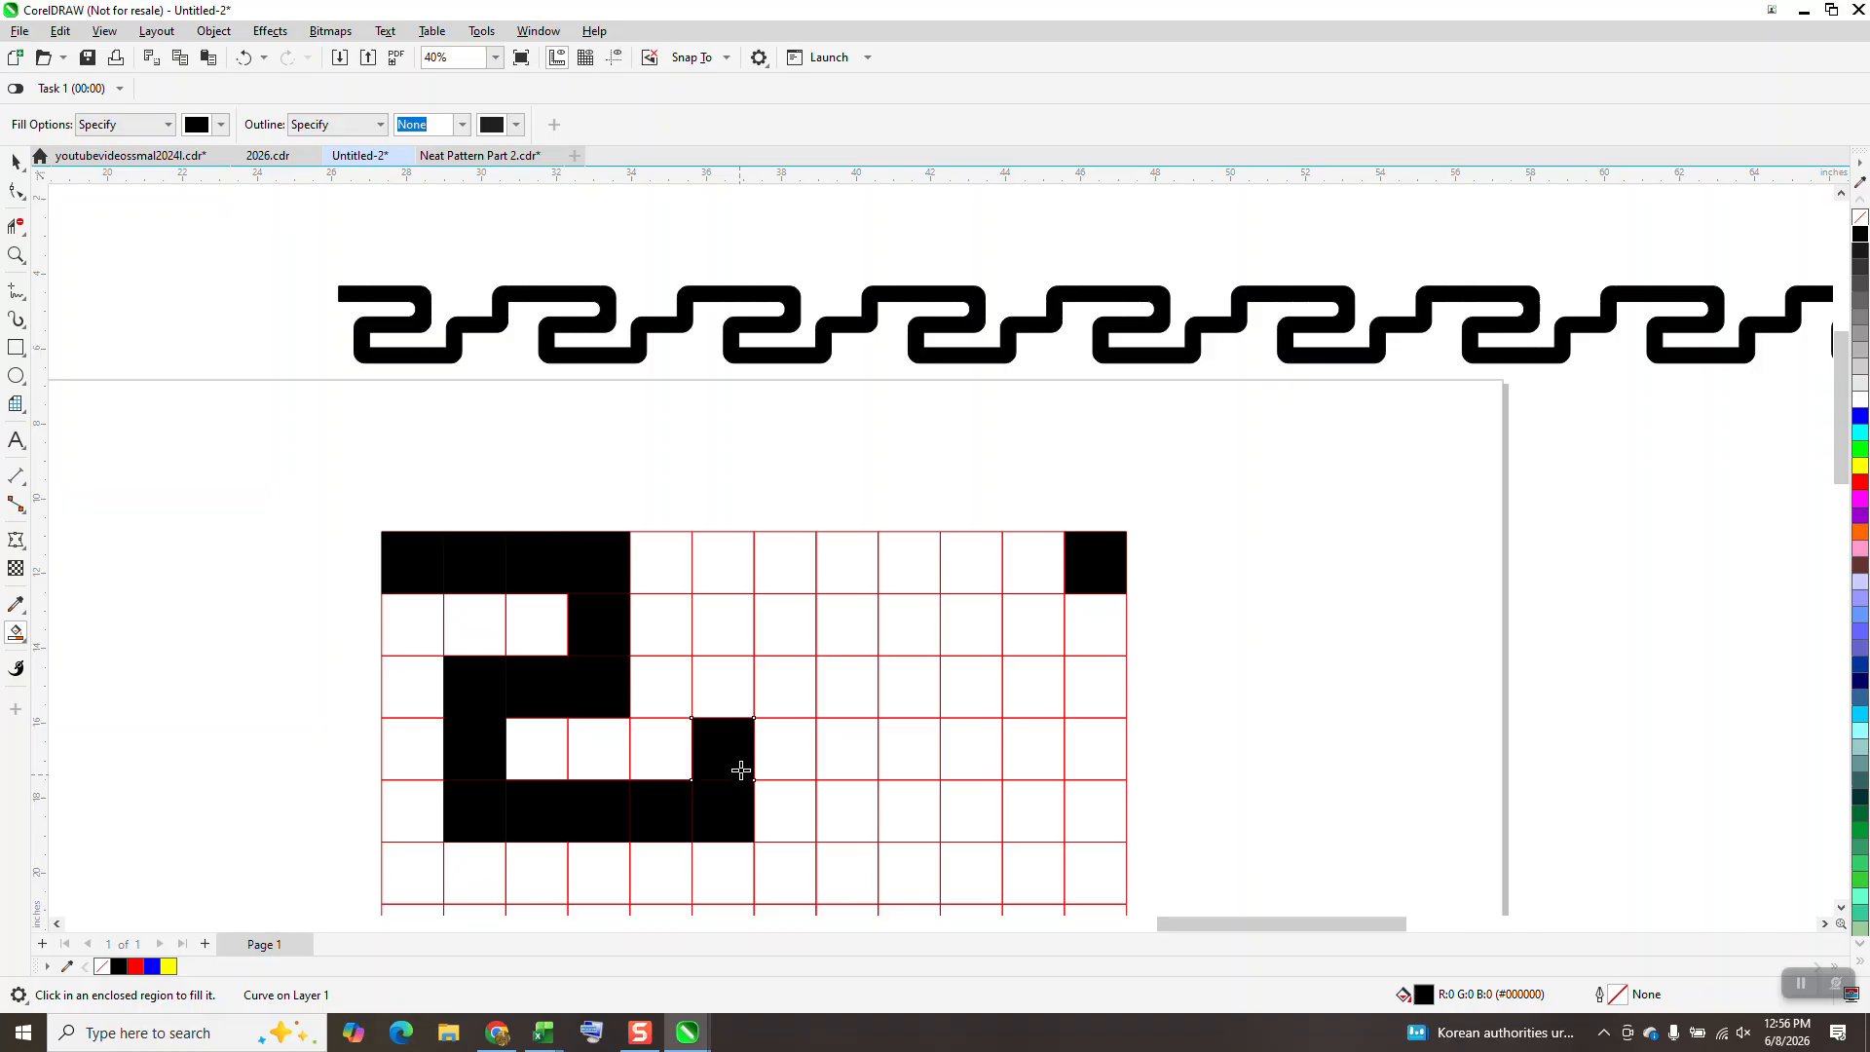
left_click(732, 699)
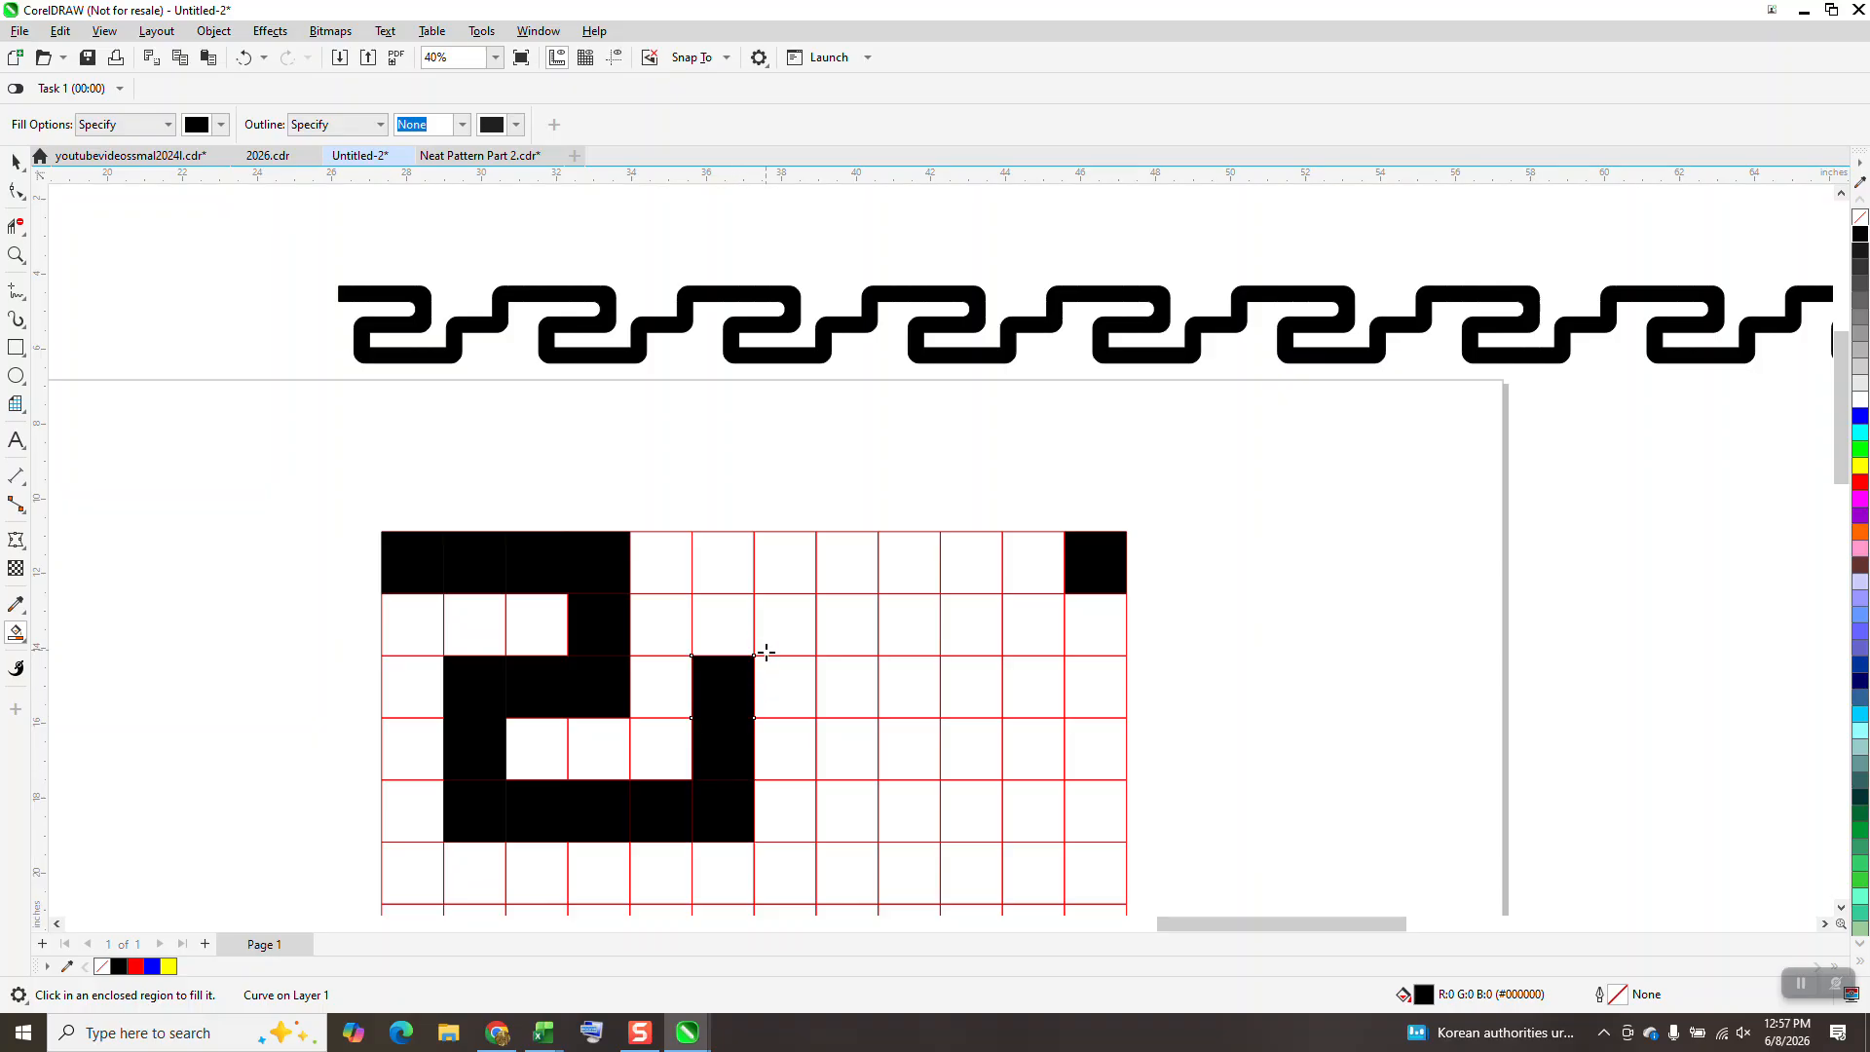
left_click(789, 686)
left_click(863, 693)
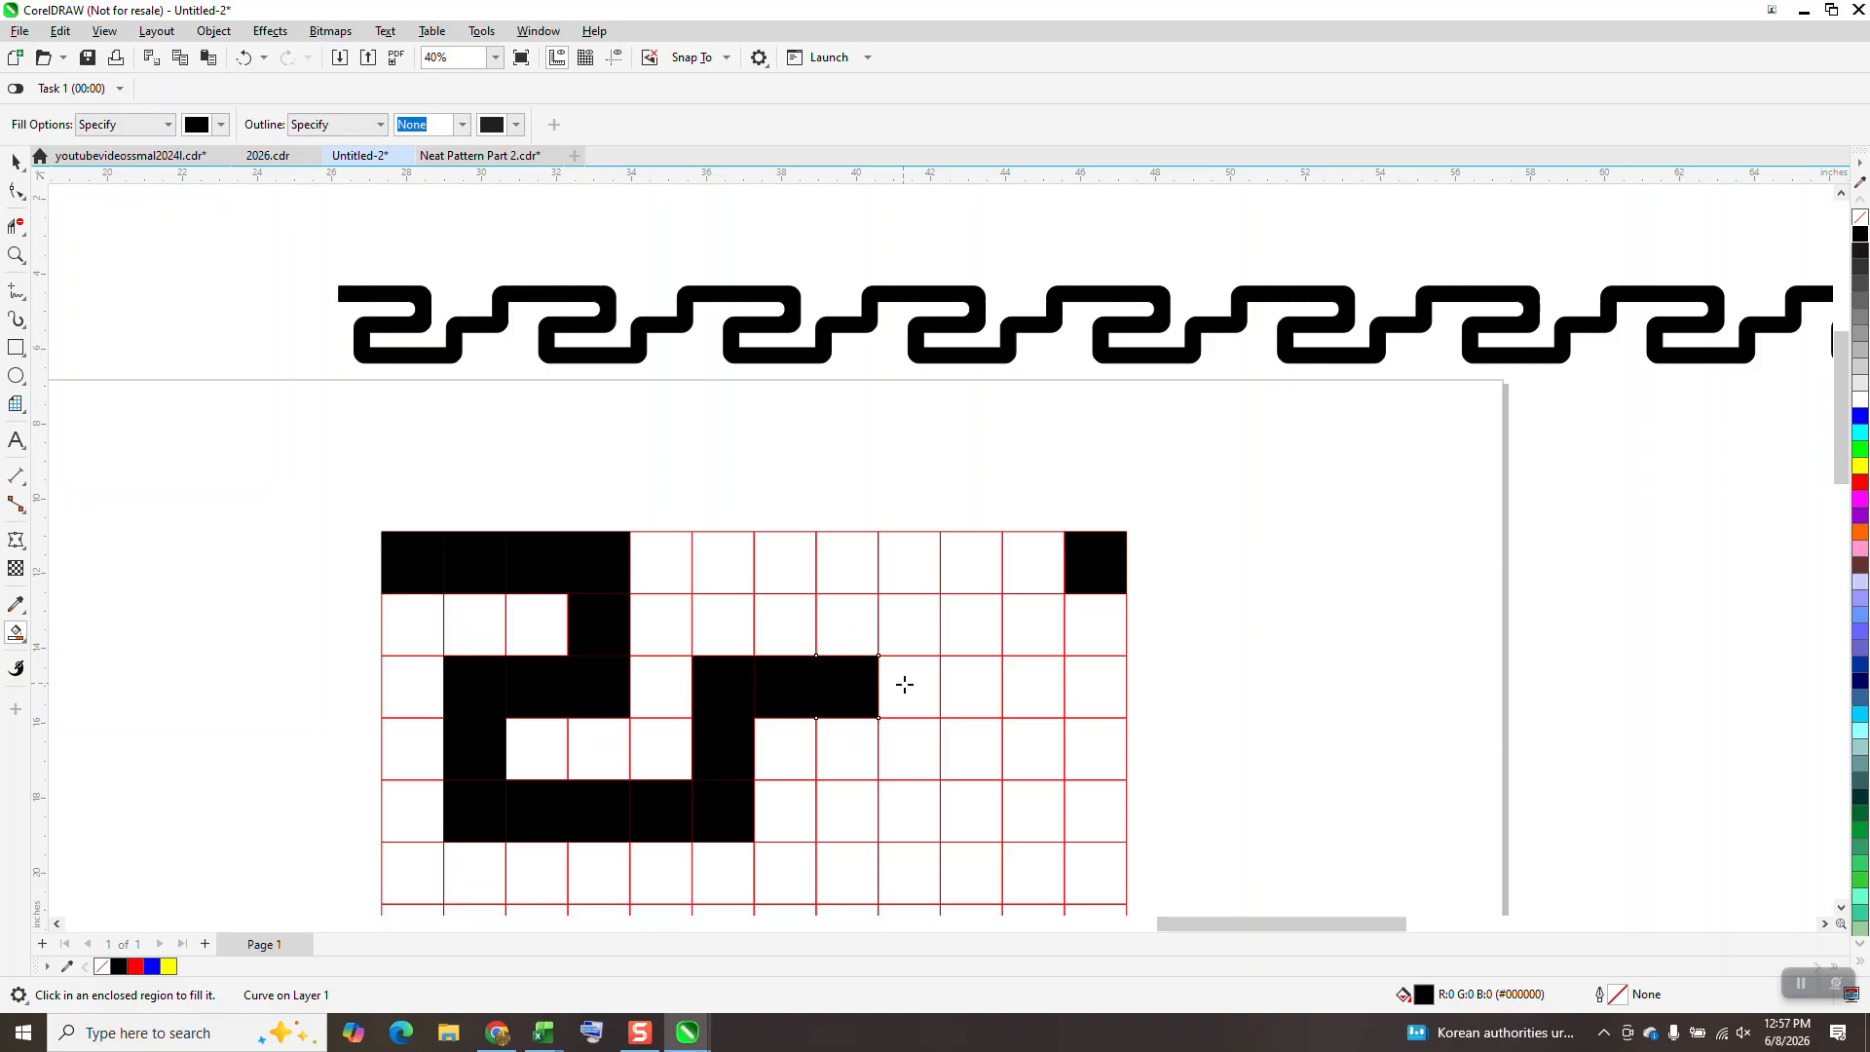
left_click(905, 685)
left_click(903, 623)
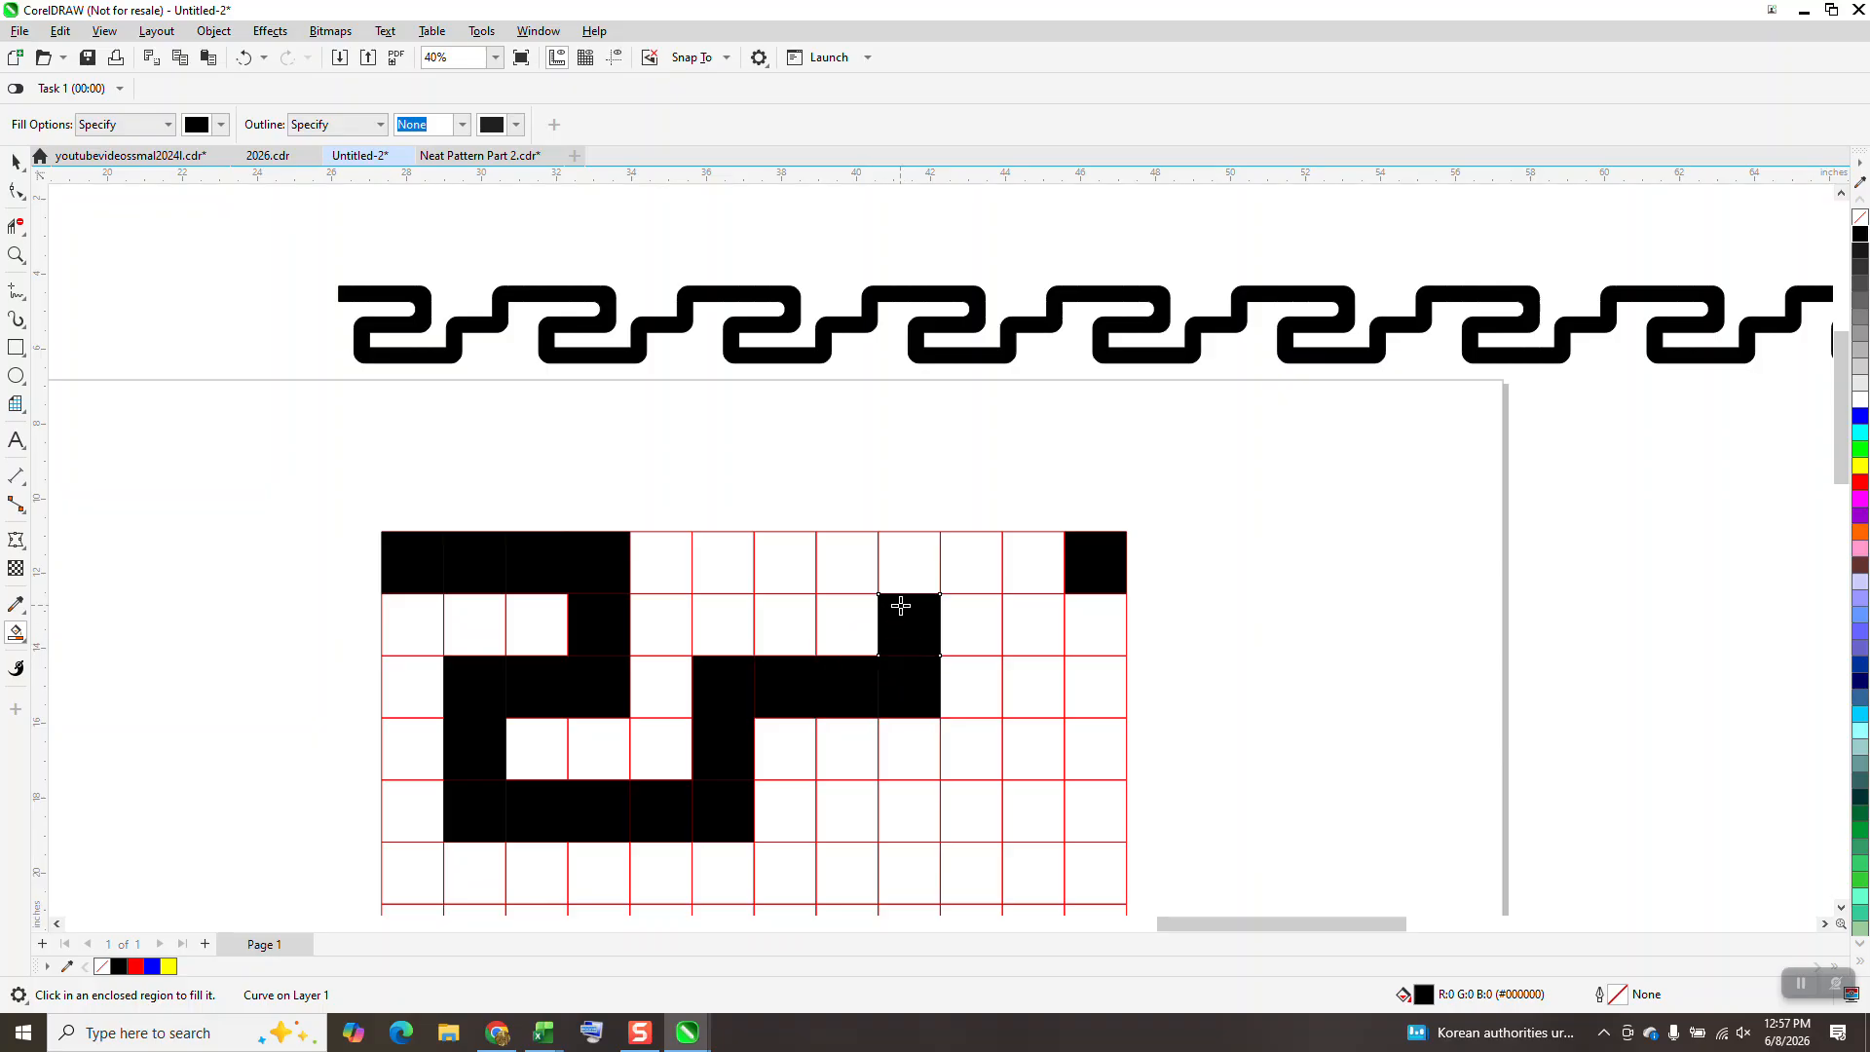
left_click(911, 576)
left_click(966, 575)
left_click(1034, 569)
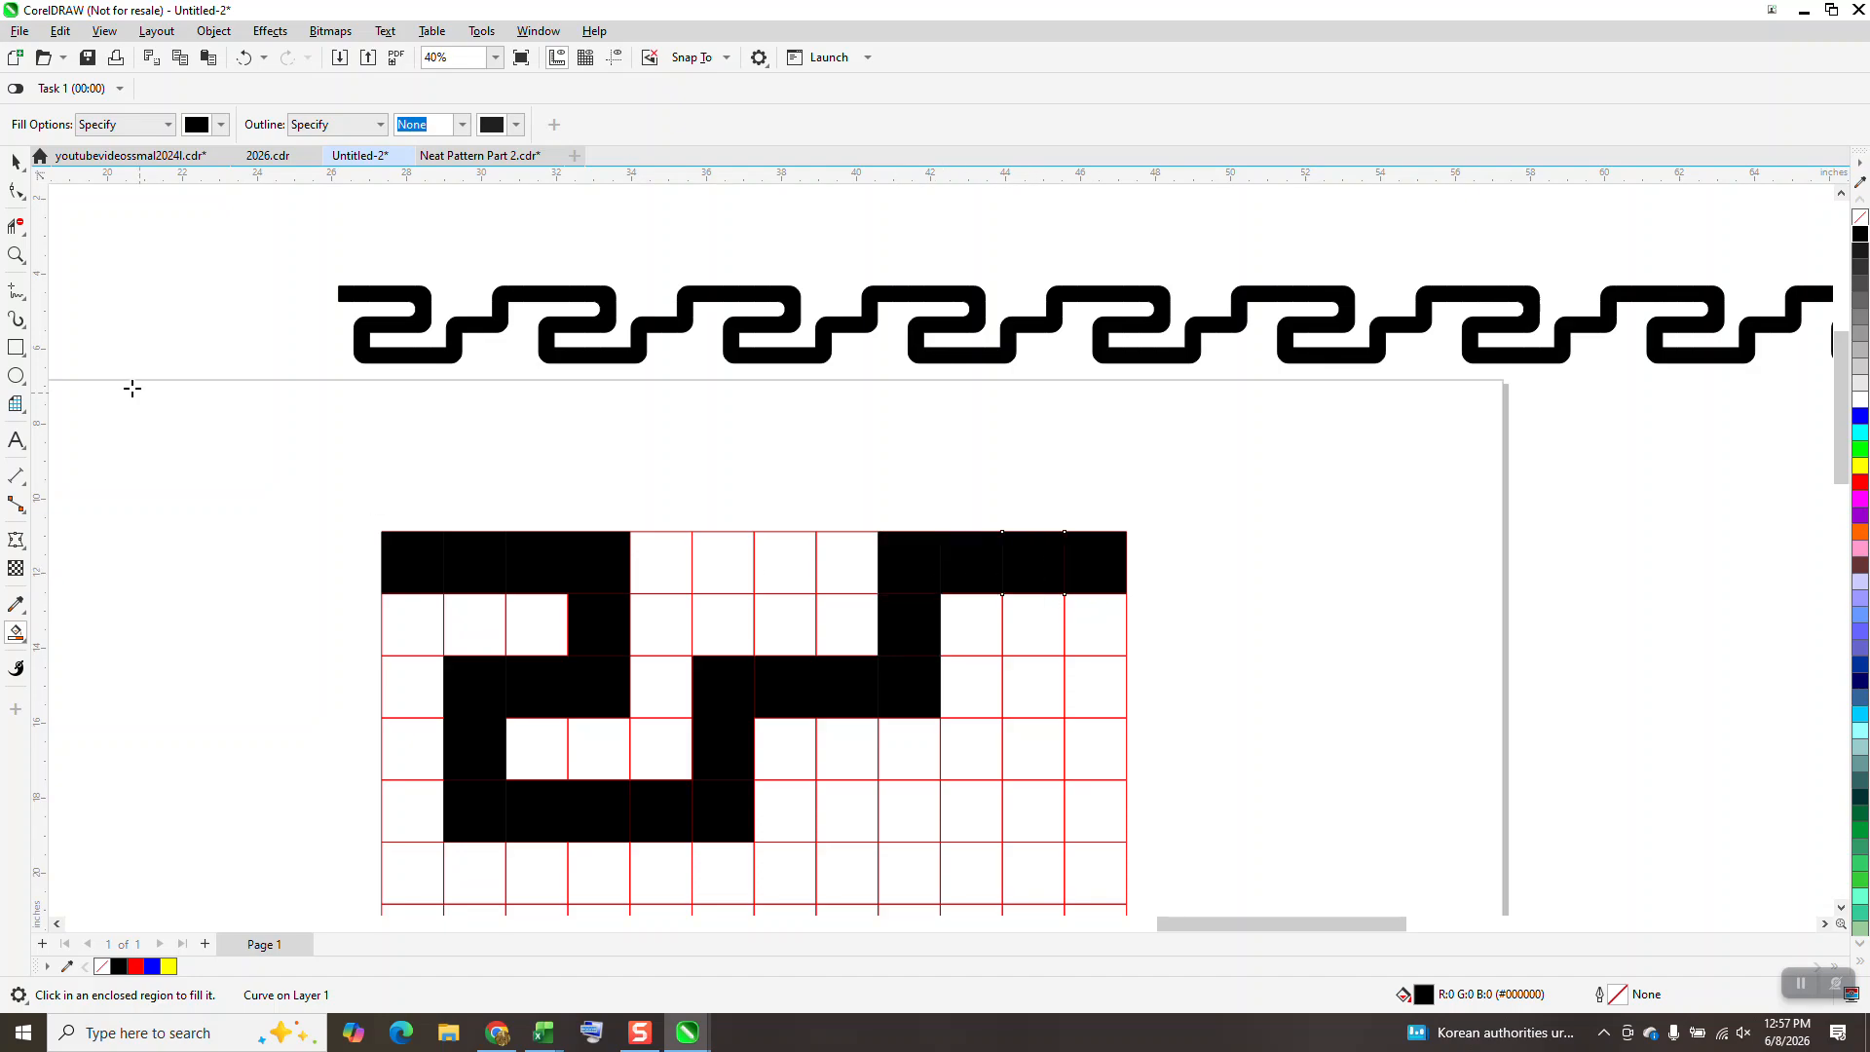
Delete the graph paper grid, keeping only the black filled squares.
left_click(16, 160)
left_click(892, 495)
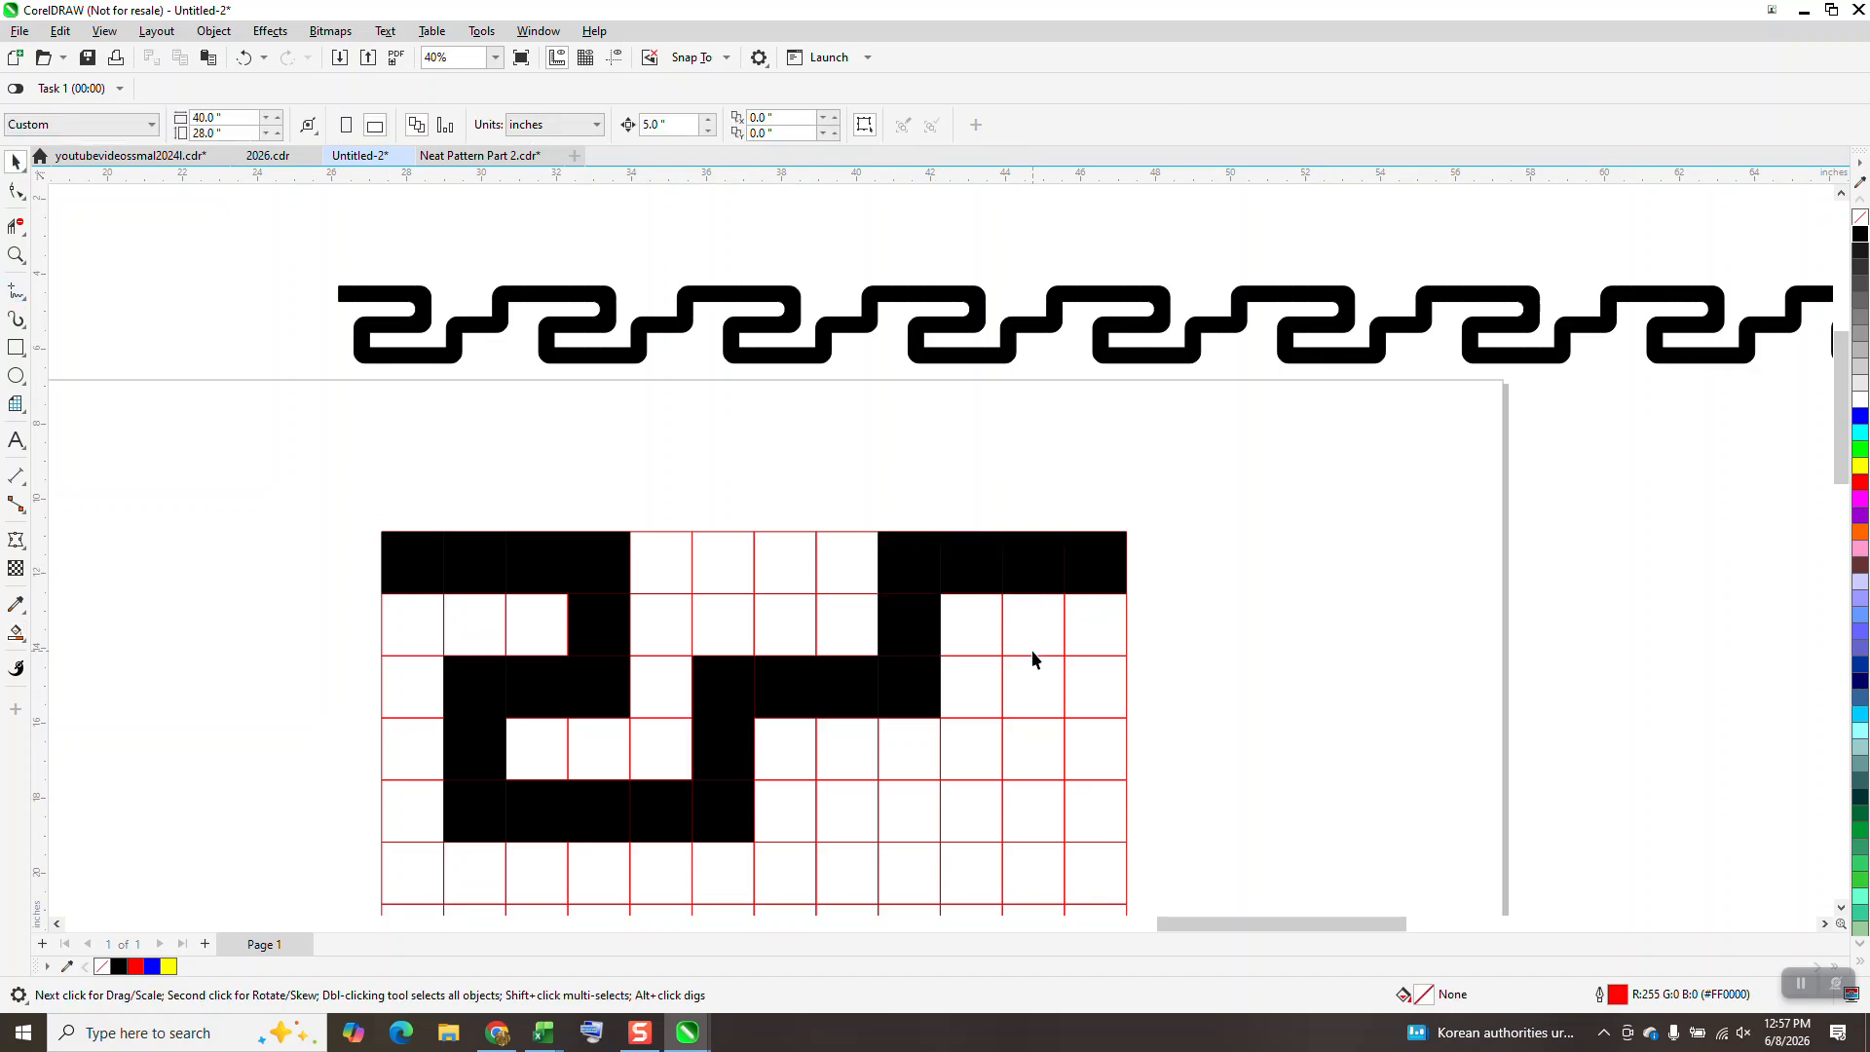
left_click(1065, 673)
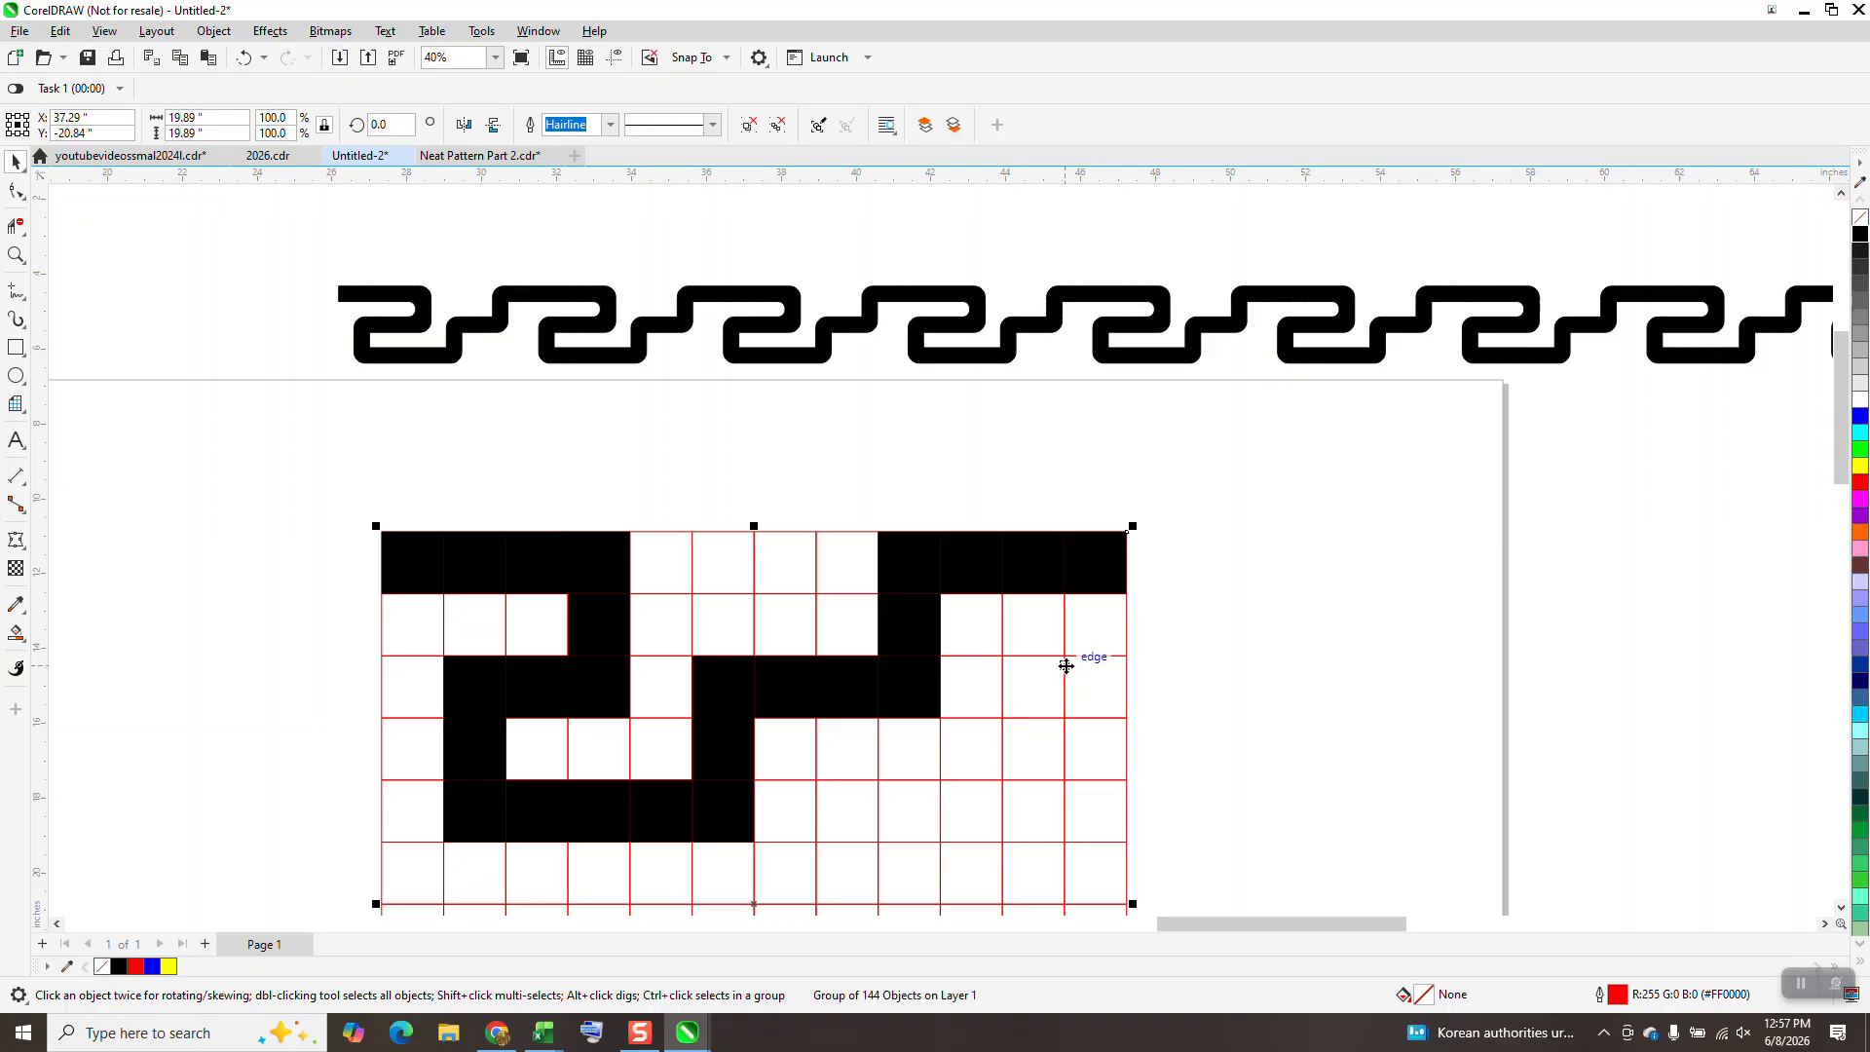
key("Delete")
Weld all the black squares into one shape and give it no fill with a black outline.
scroll(658, 598, "down", 2)
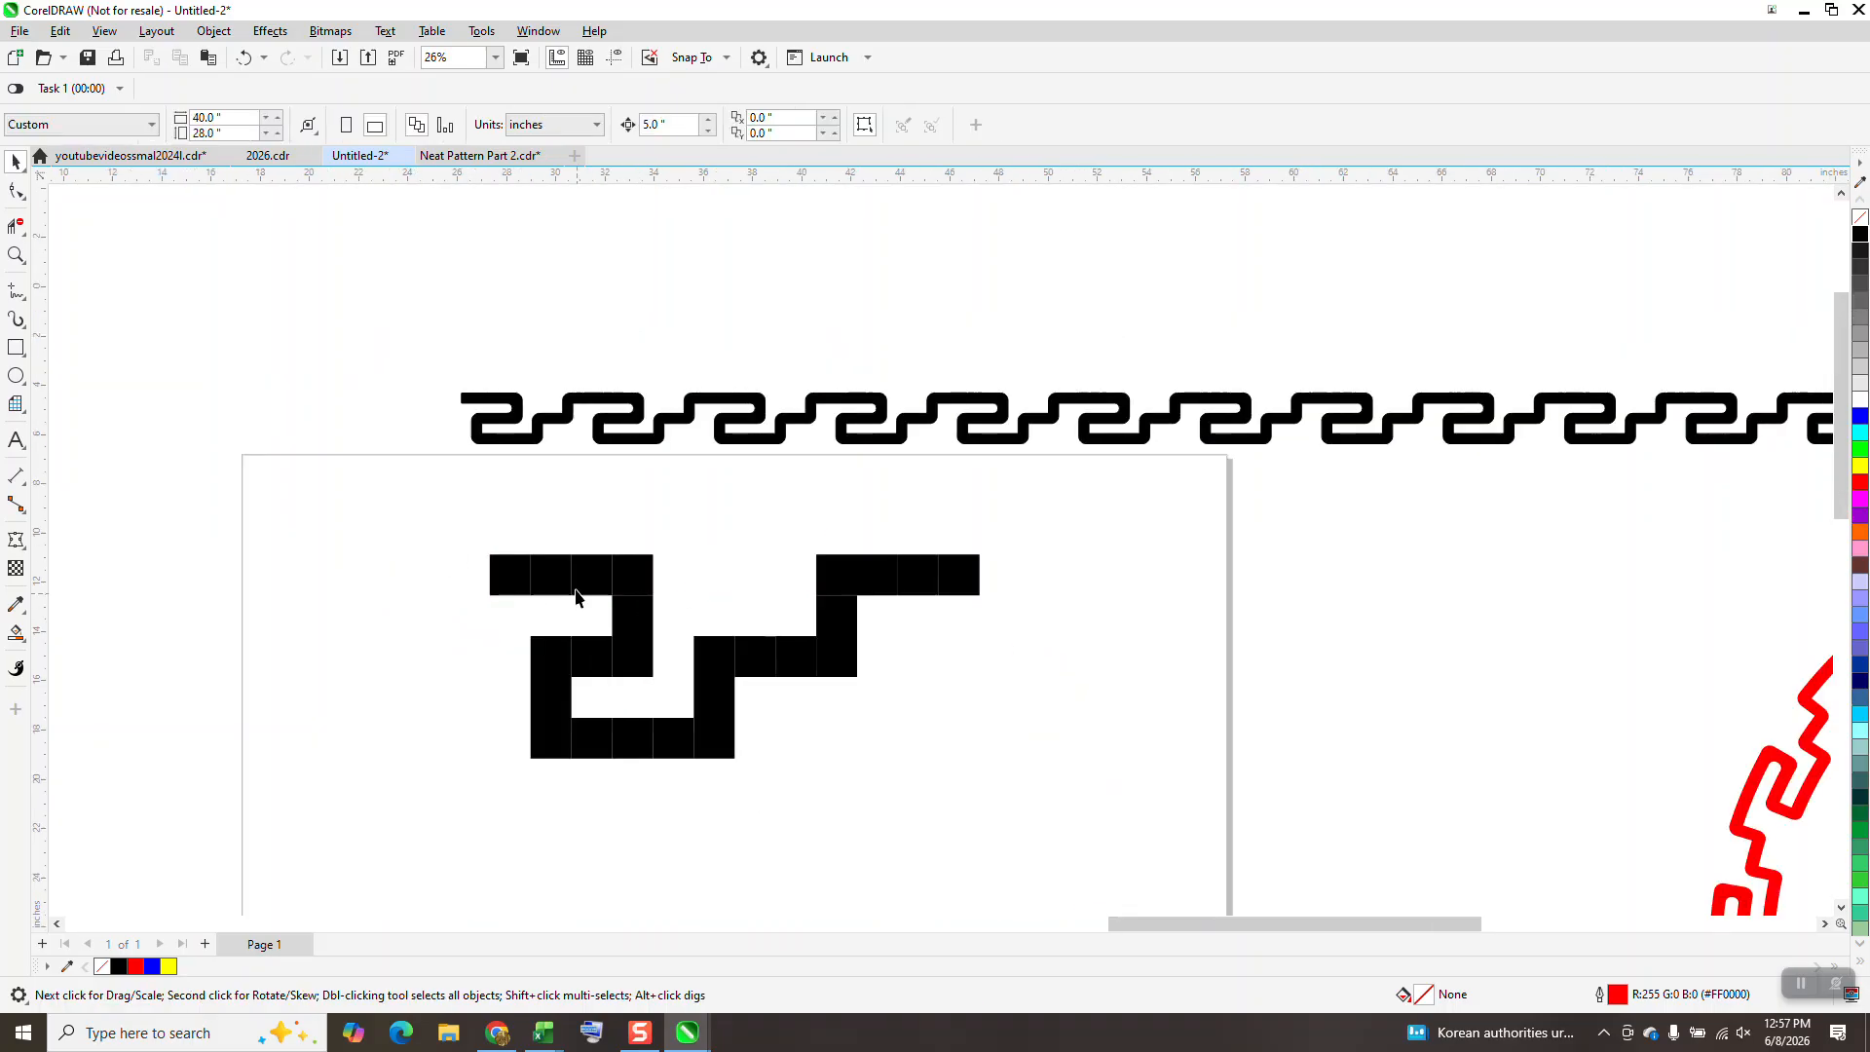
left_click(15, 255)
left_click_drag(500, 522, 718, 656)
scroll(530, 514, "down", 5)
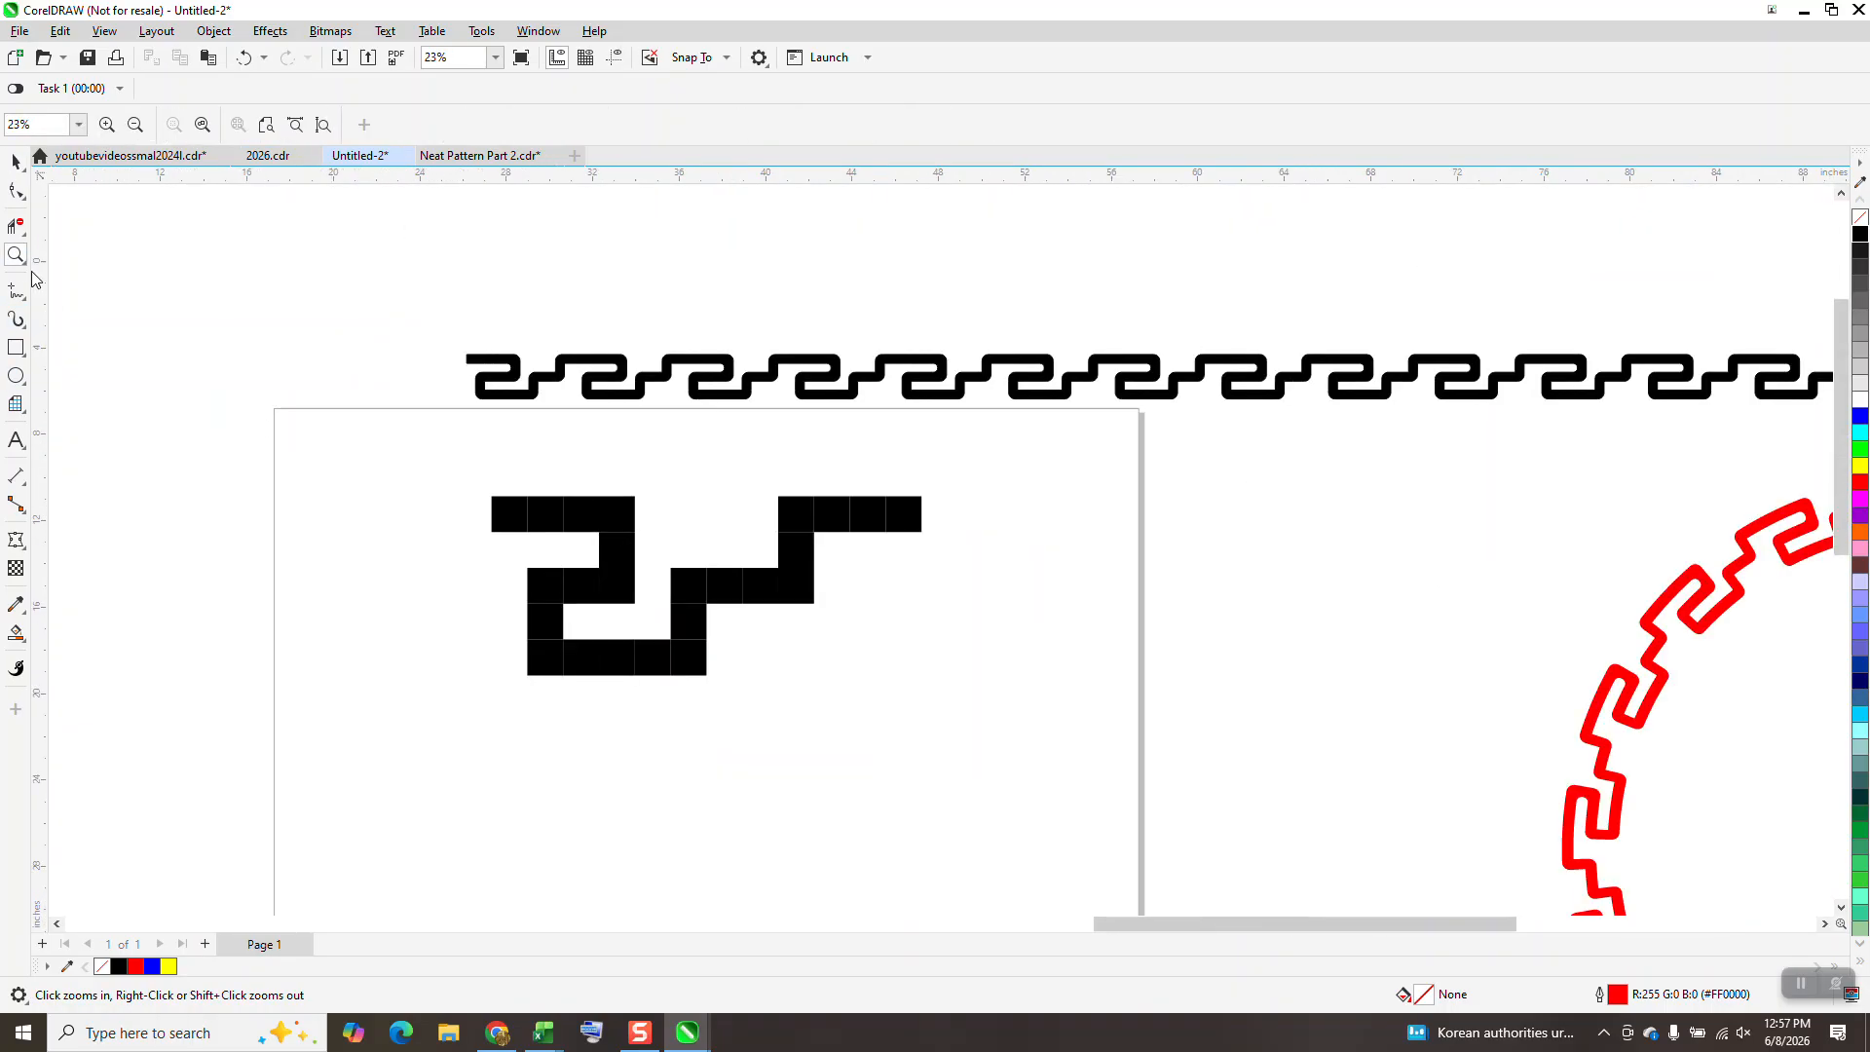
left_click(16, 164)
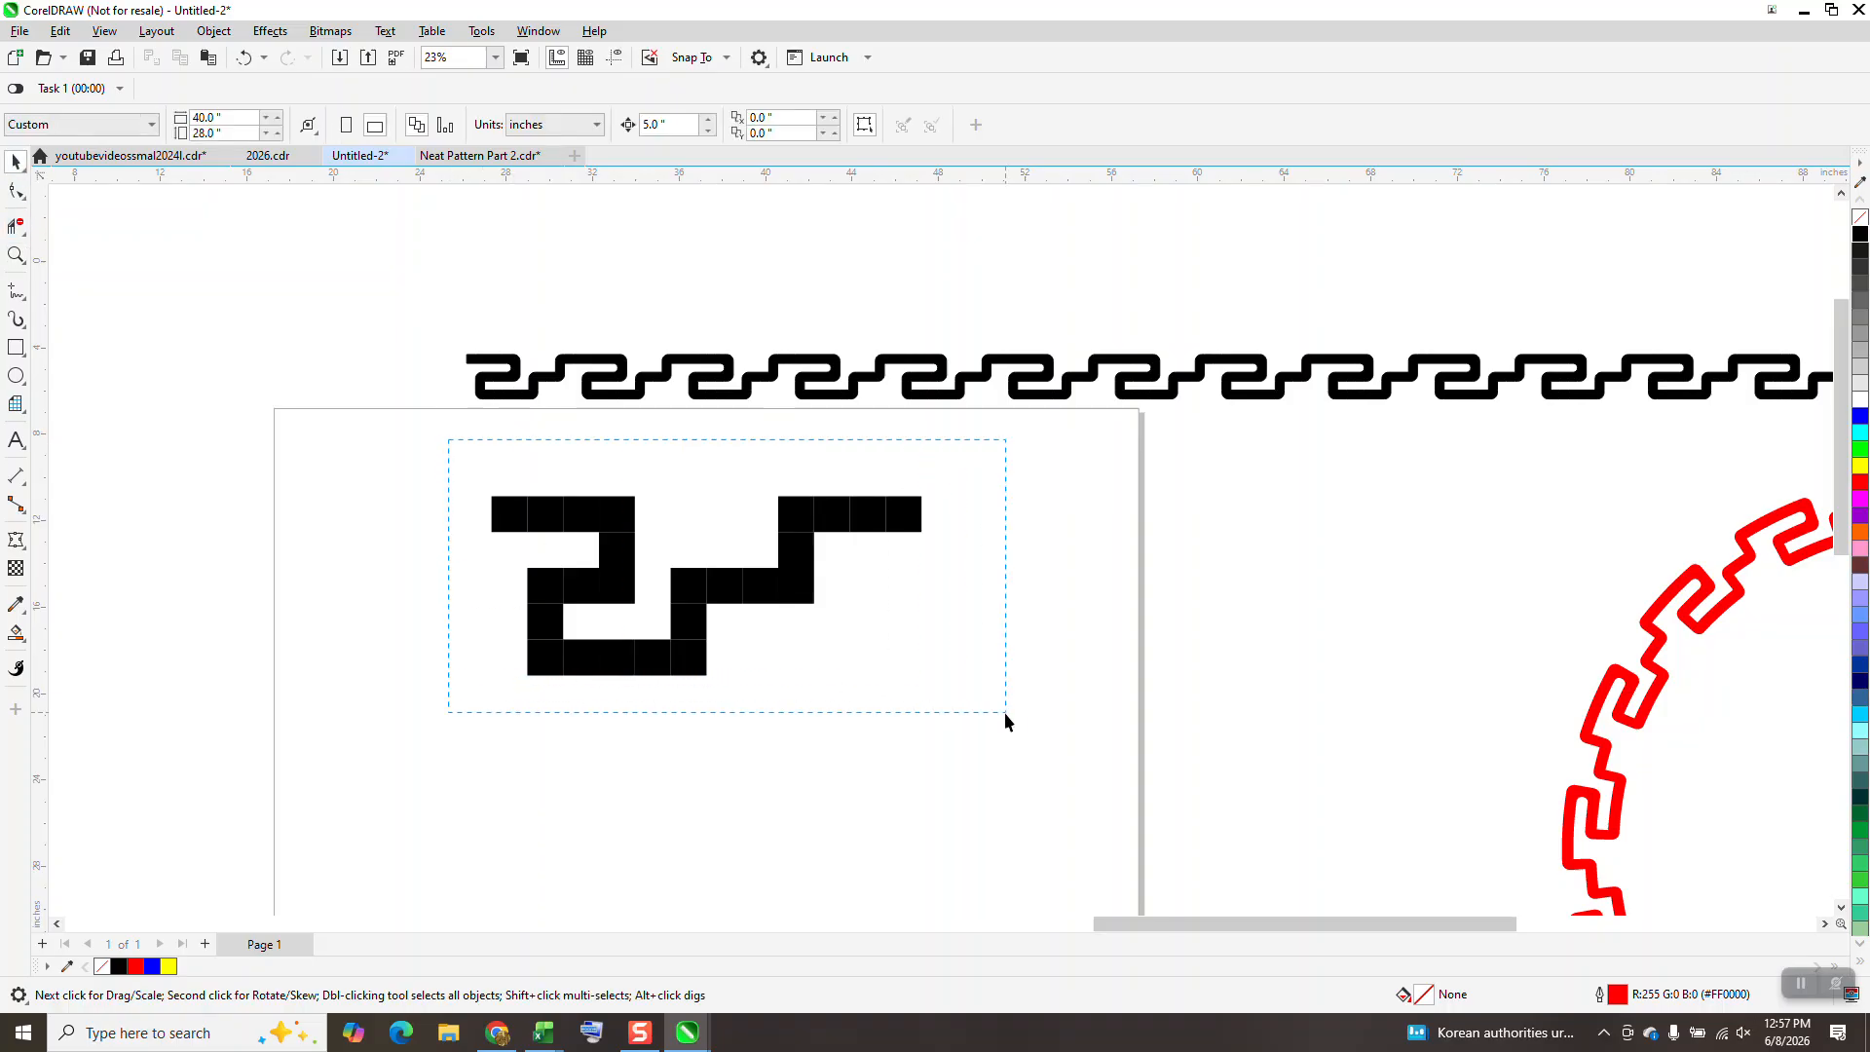
left_click(572, 128)
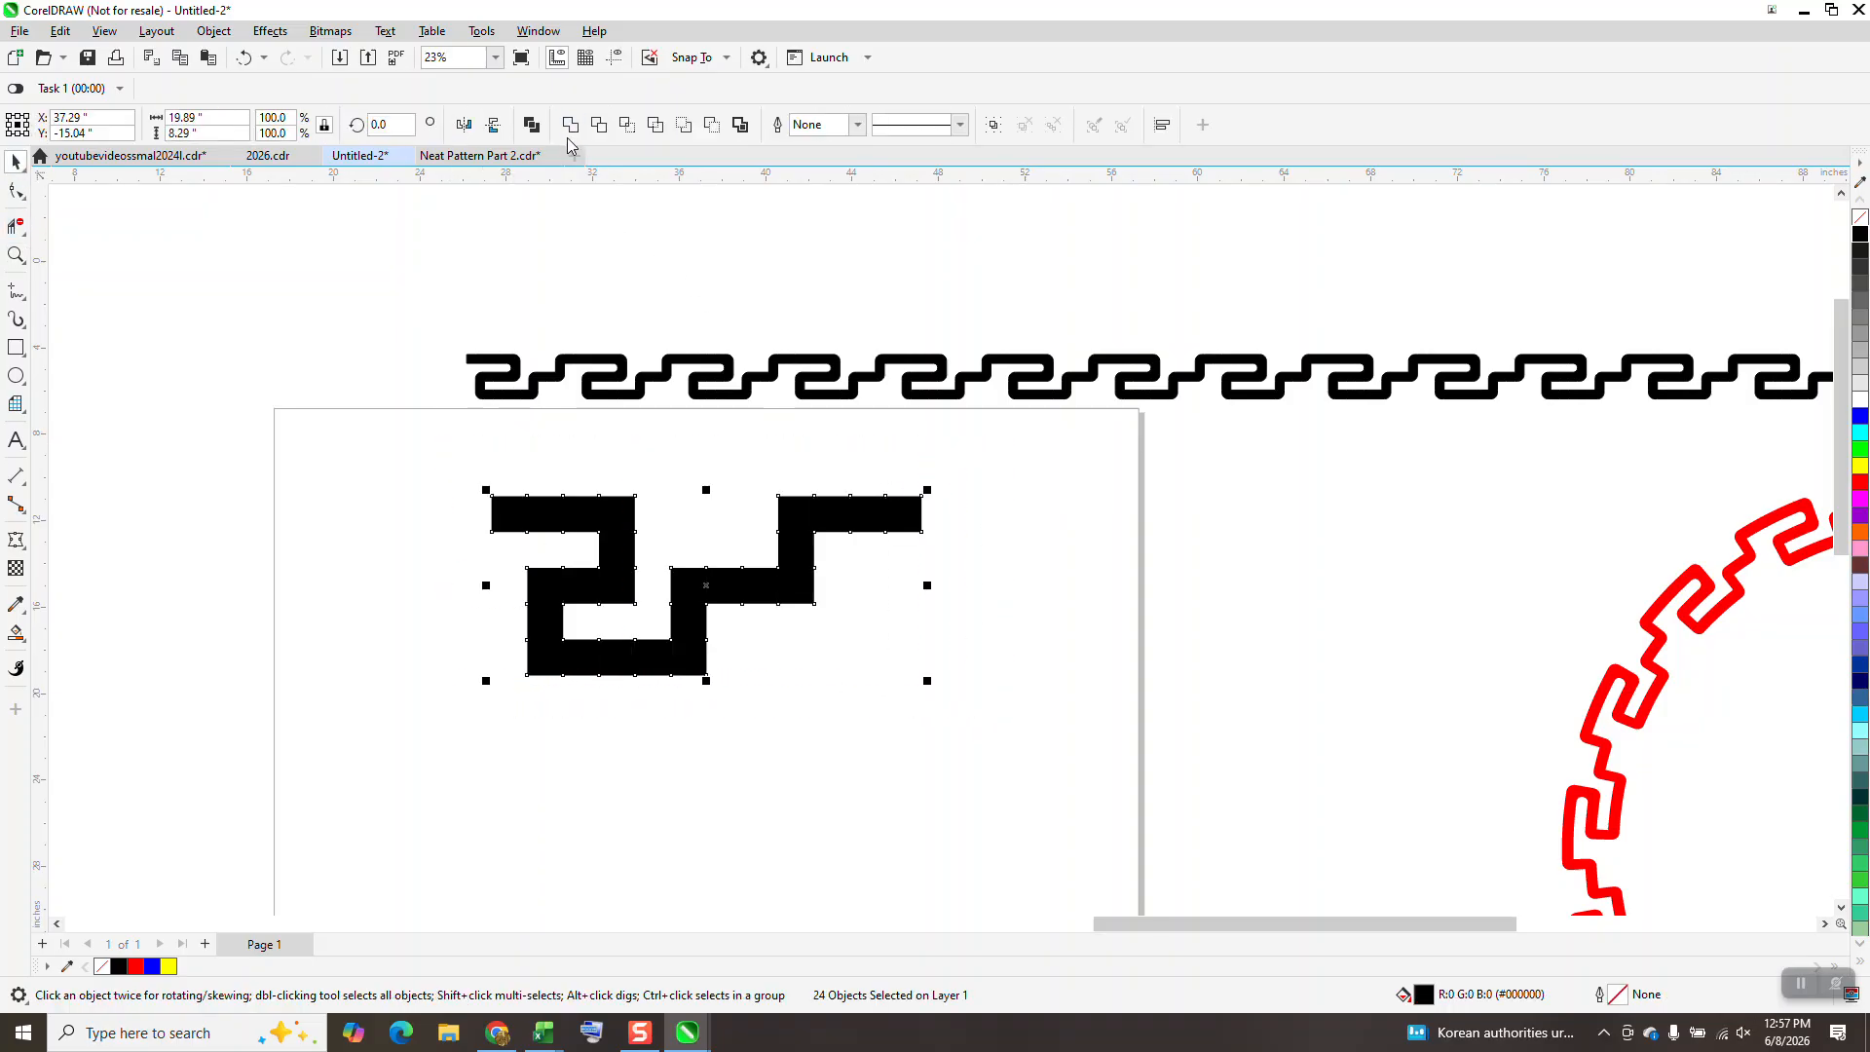
left_click(1858, 222)
right_click(1860, 235)
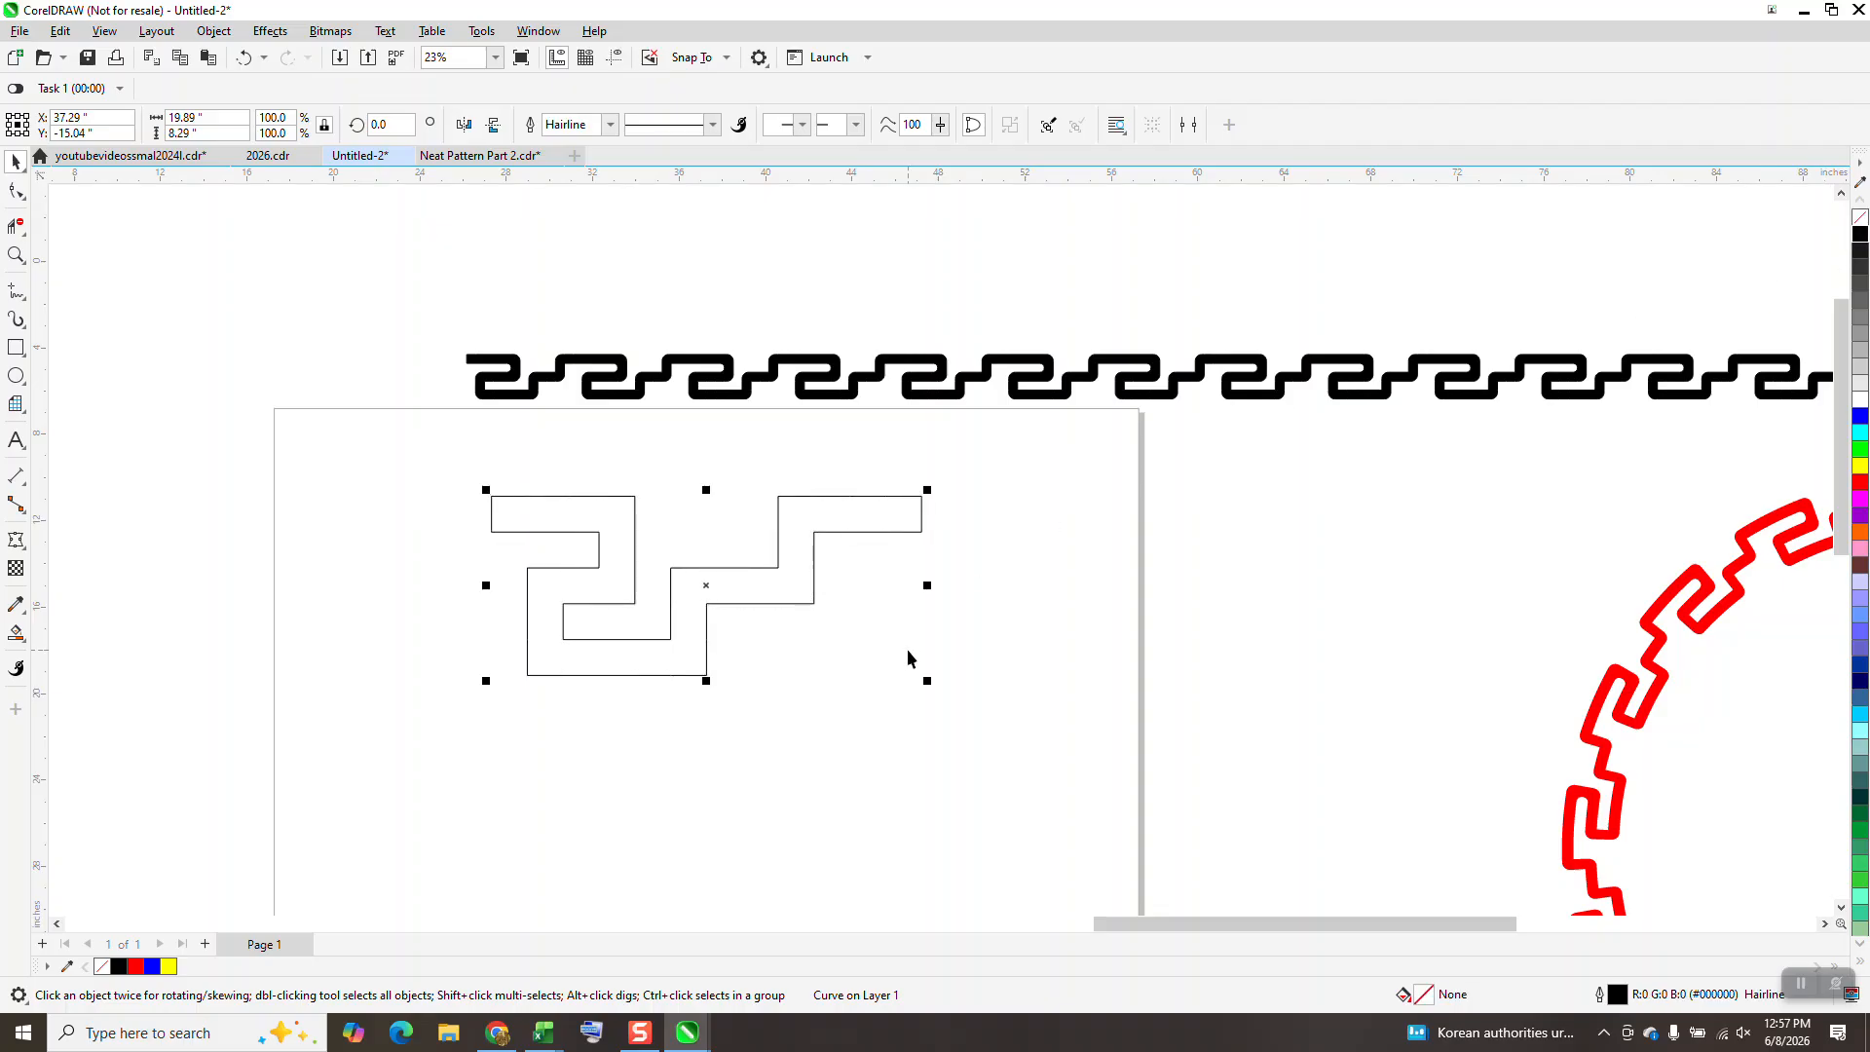
Fillet the upper outer corner of the welded shape's left hook with a 0.78 inch radius.
left_click(16, 255)
left_click_drag(477, 480, 1211, 751)
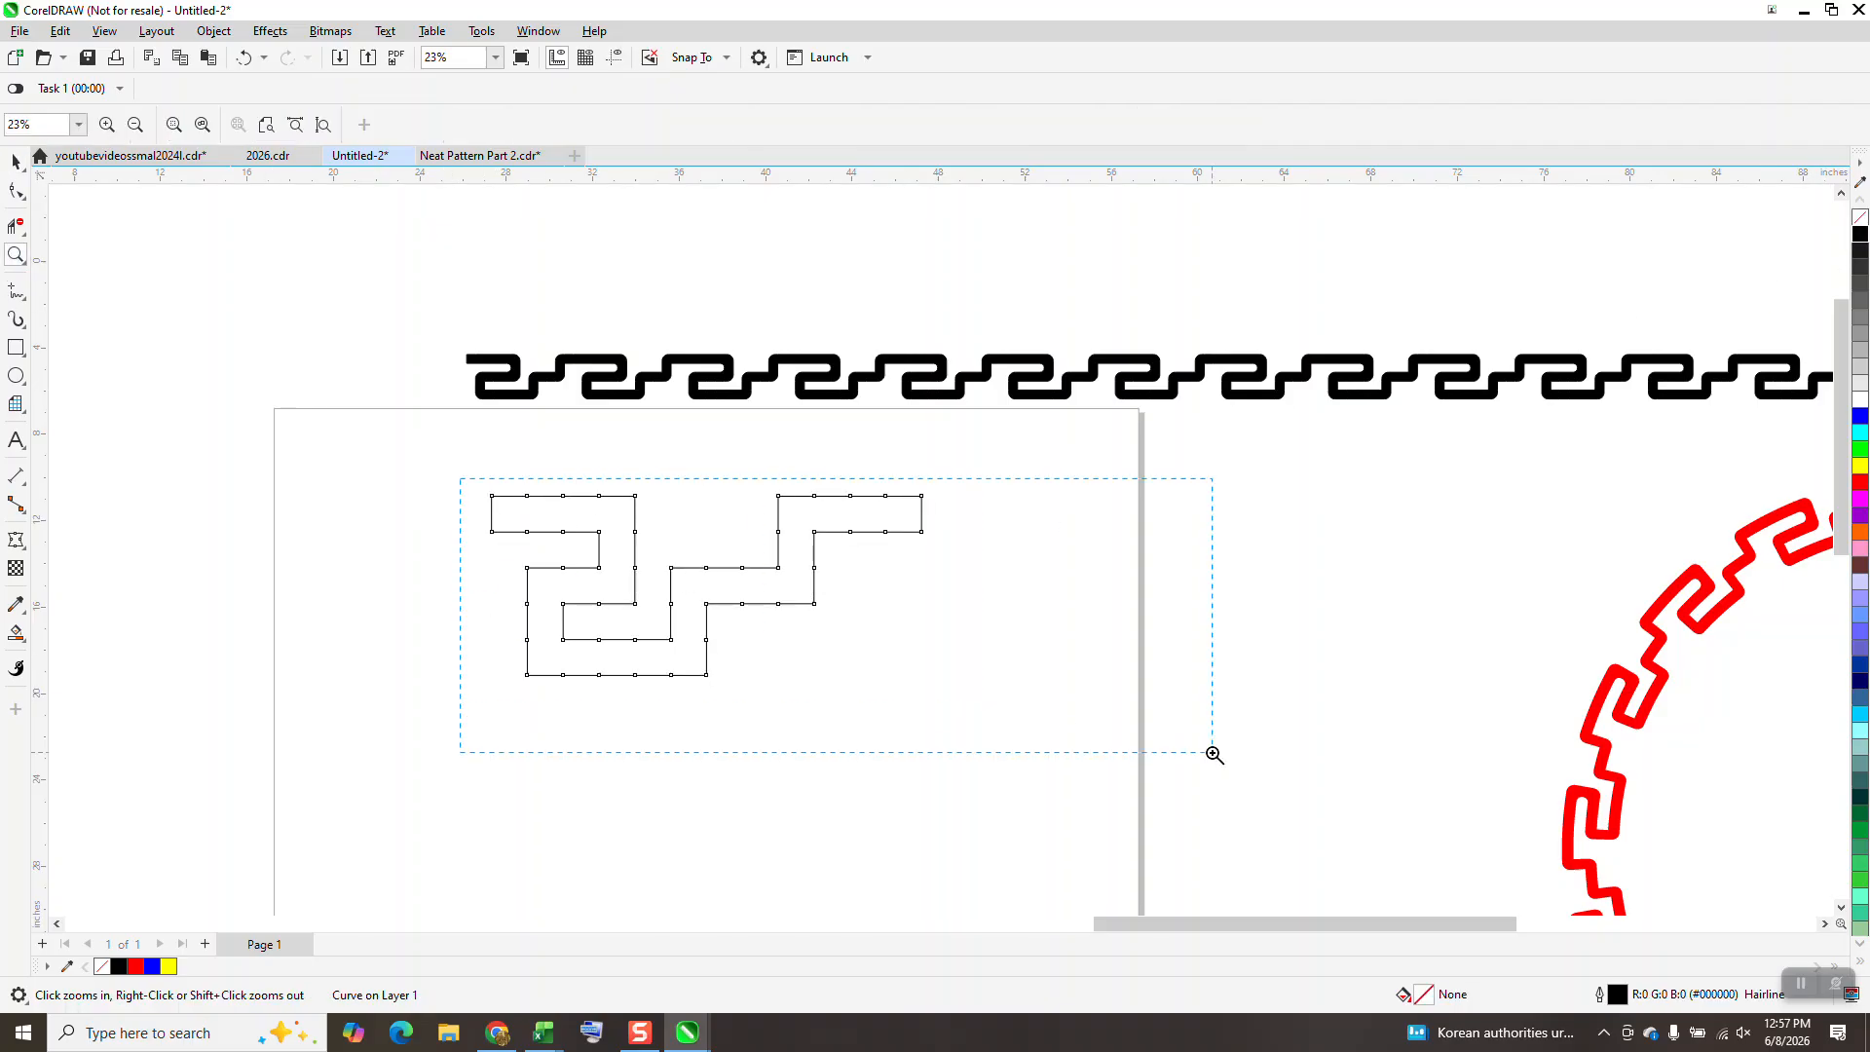
left_click(16, 161)
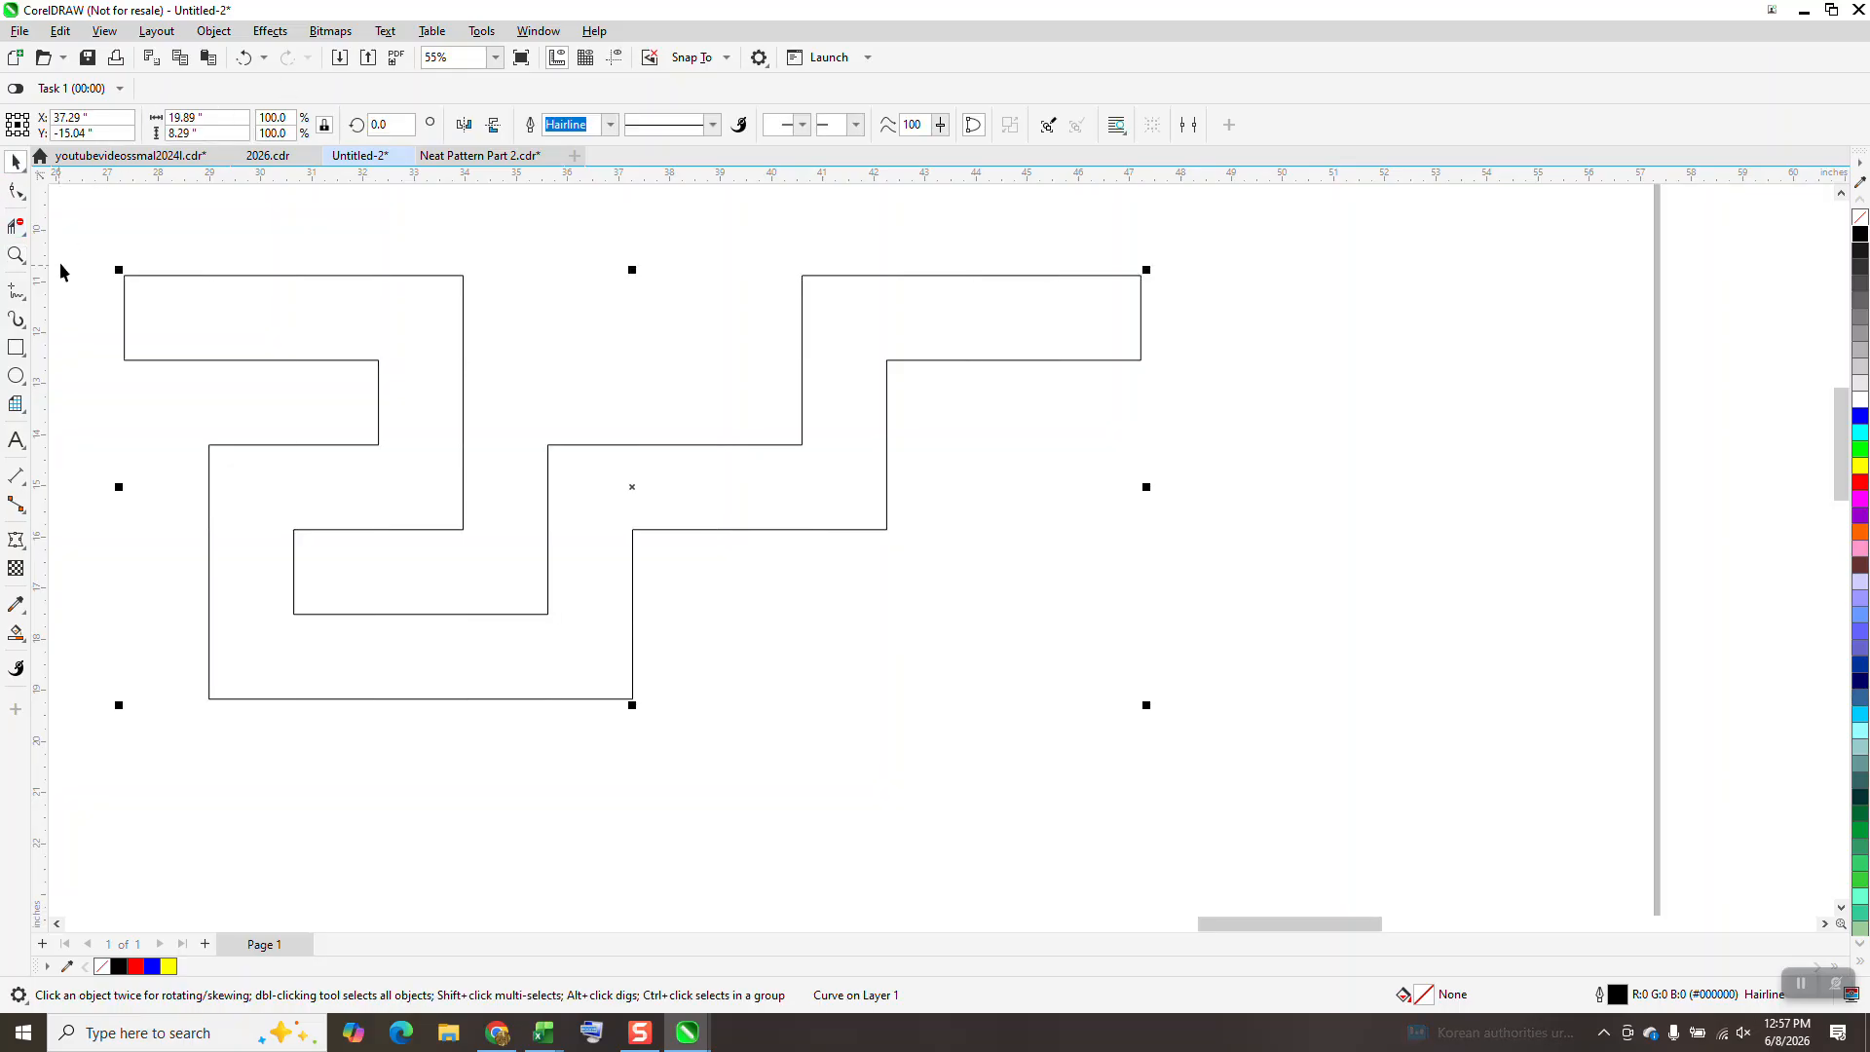
left_click(15, 191)
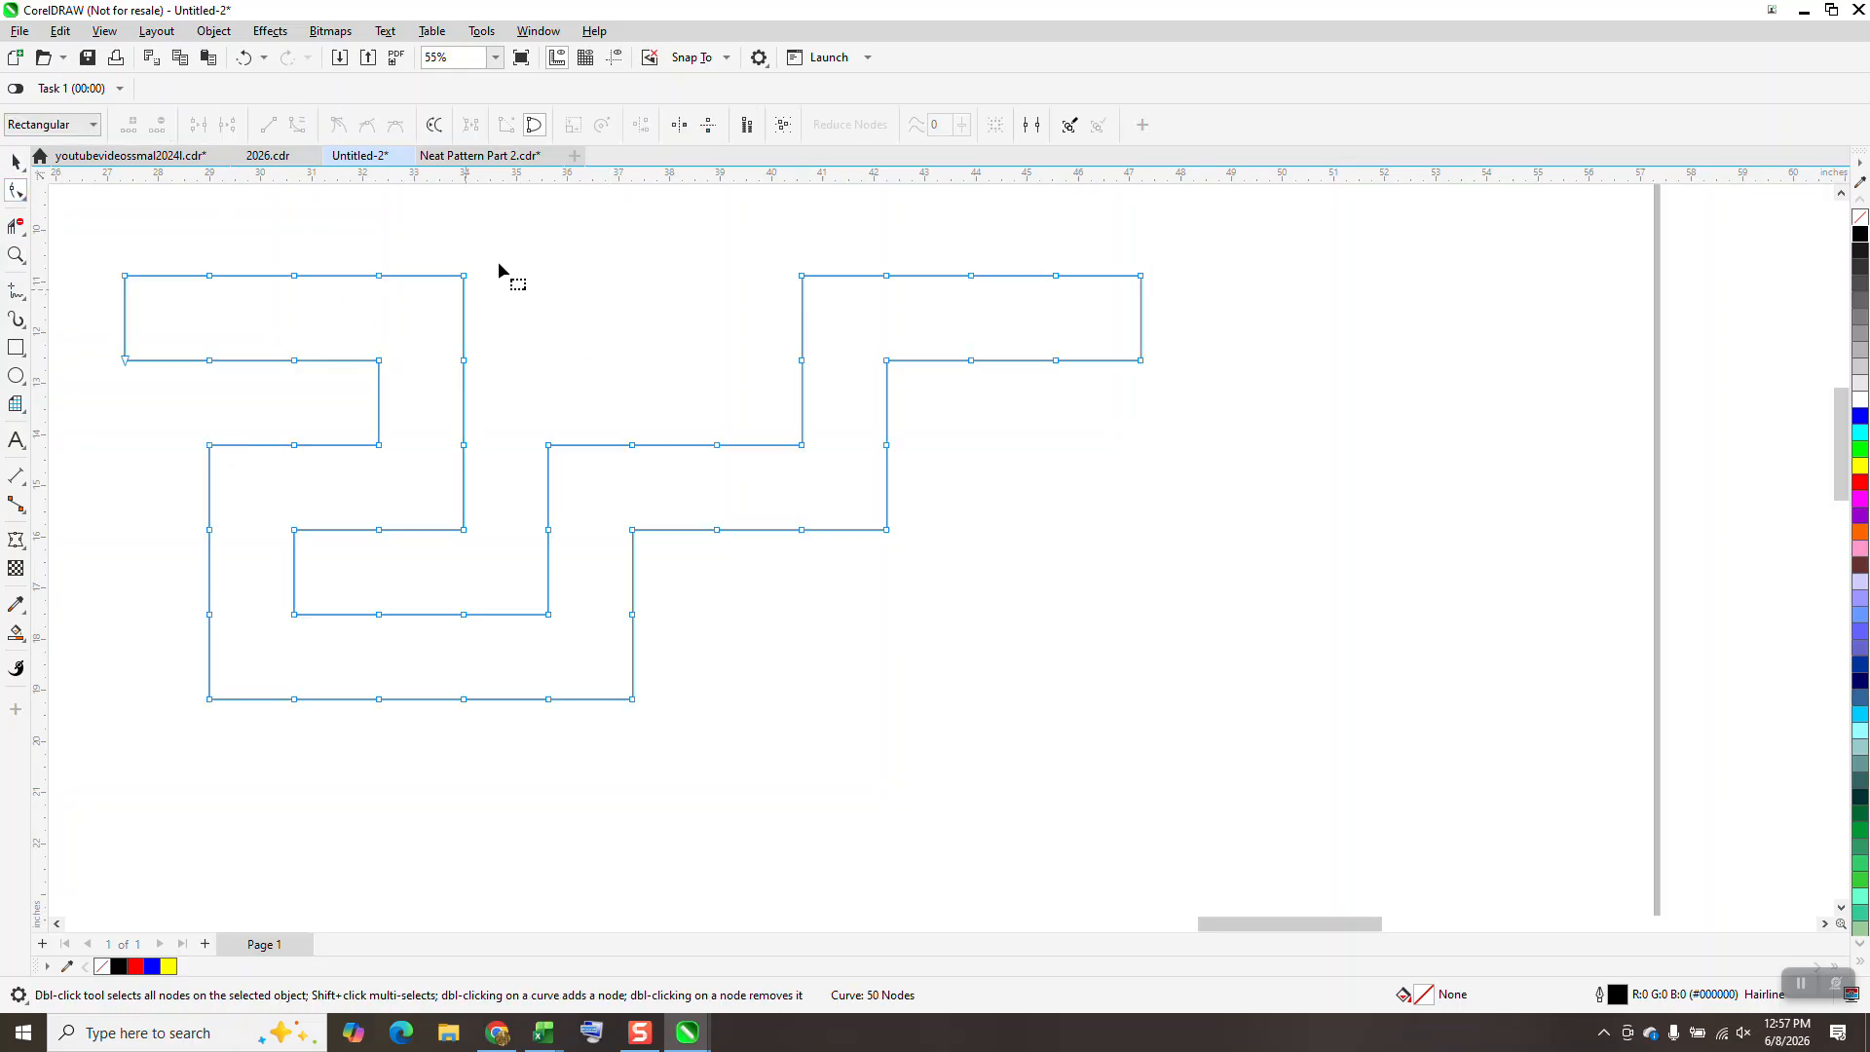
left_click(539, 31)
mouse_move(610, 295)
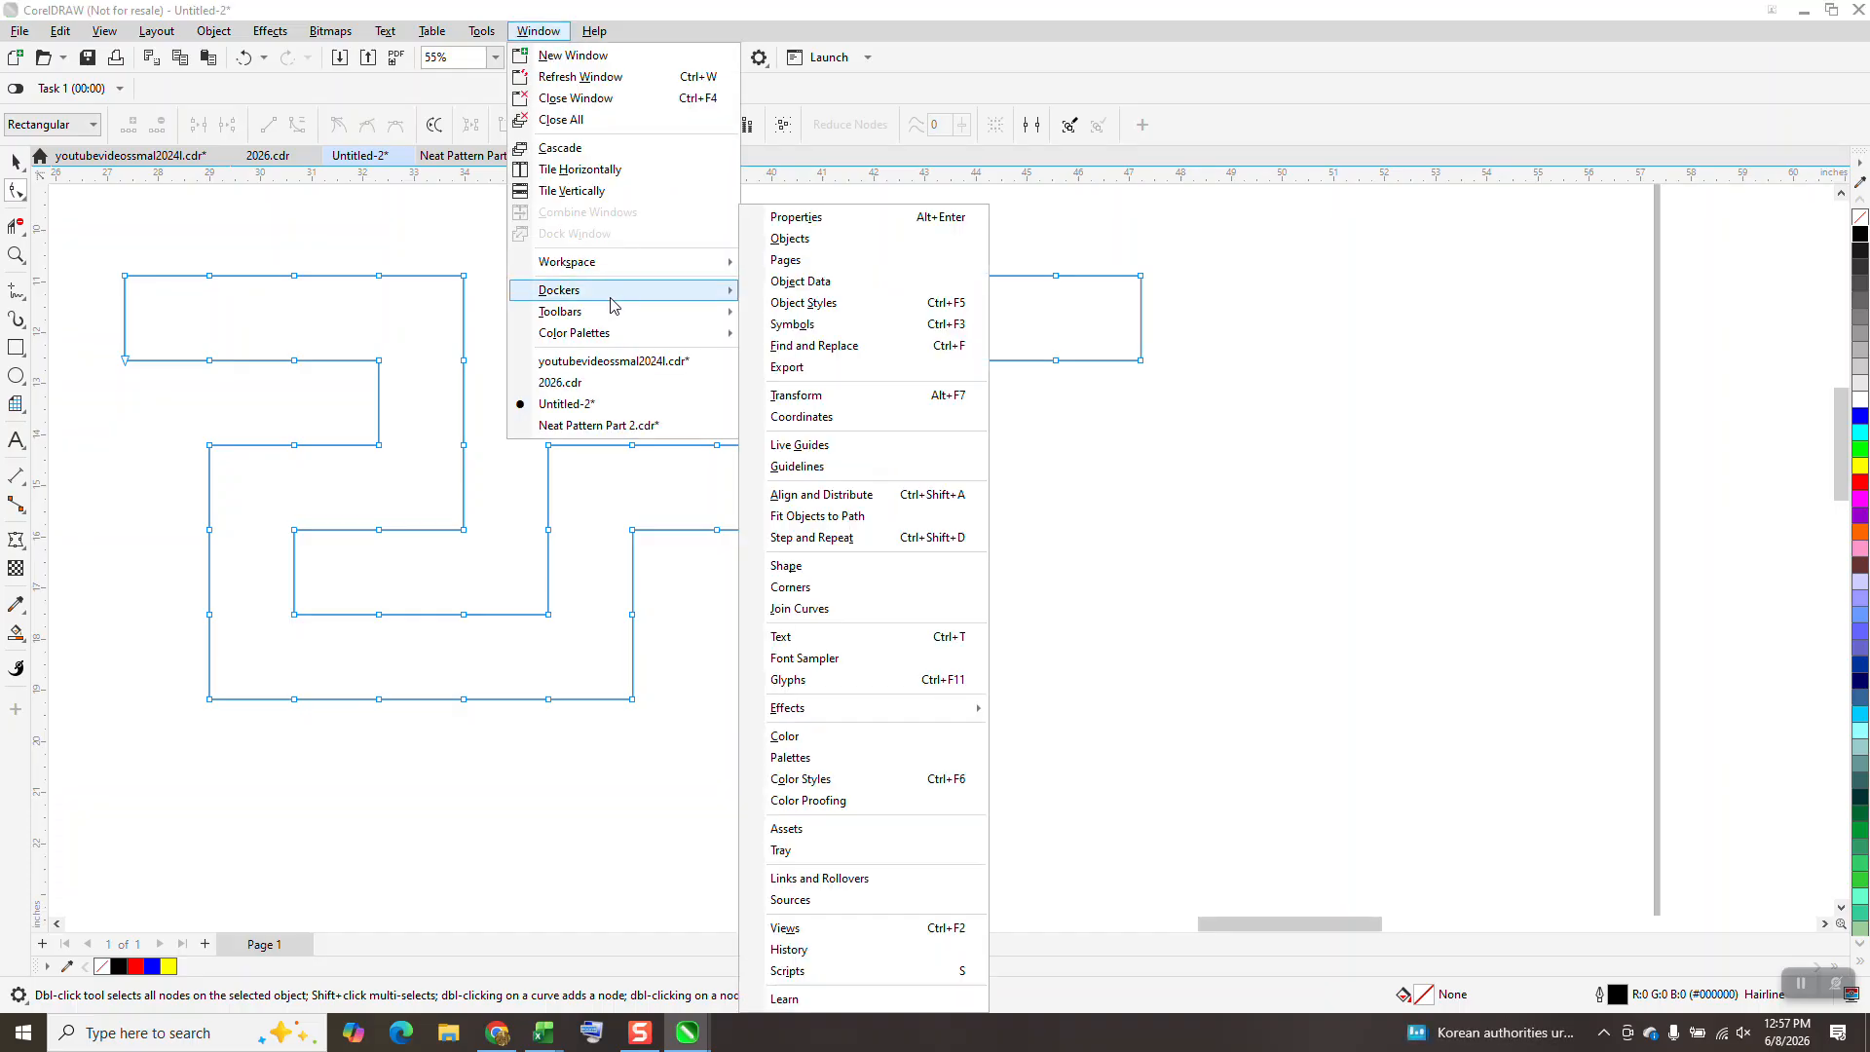
left_click(810, 587)
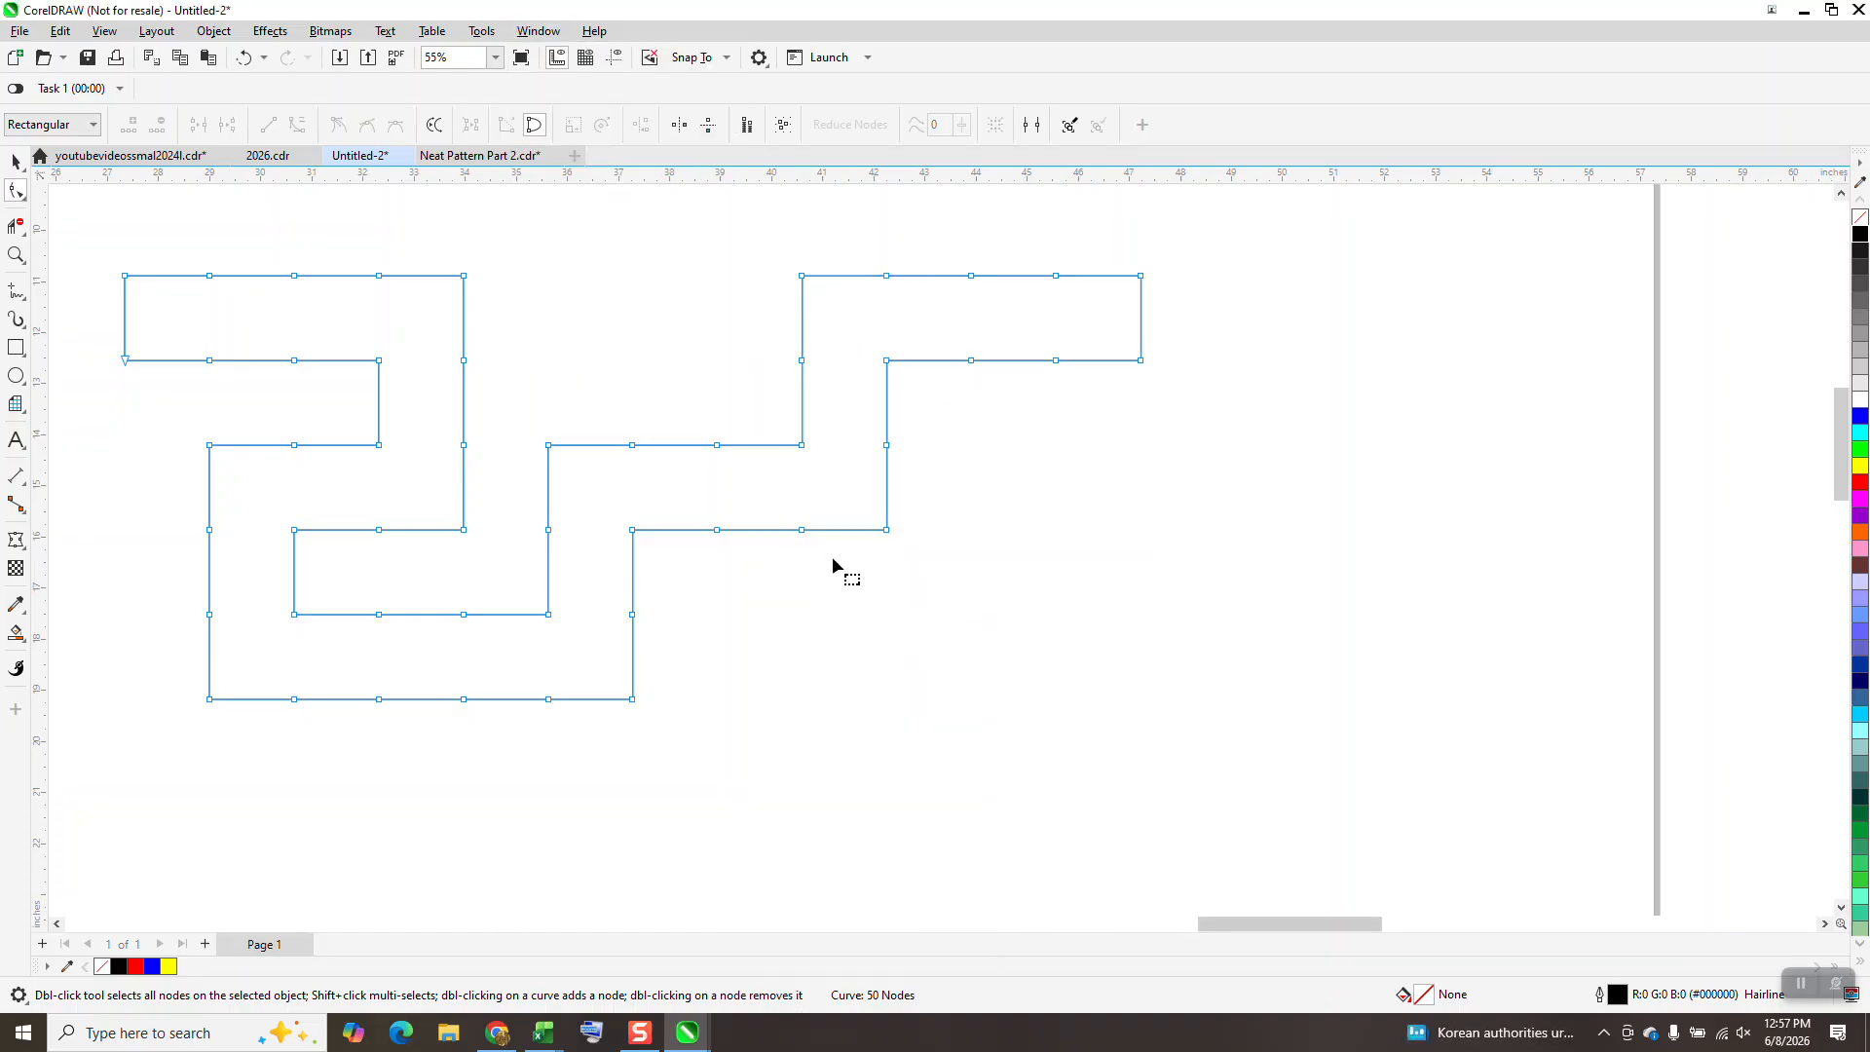
left_click_drag(397, 243, 290, 321)
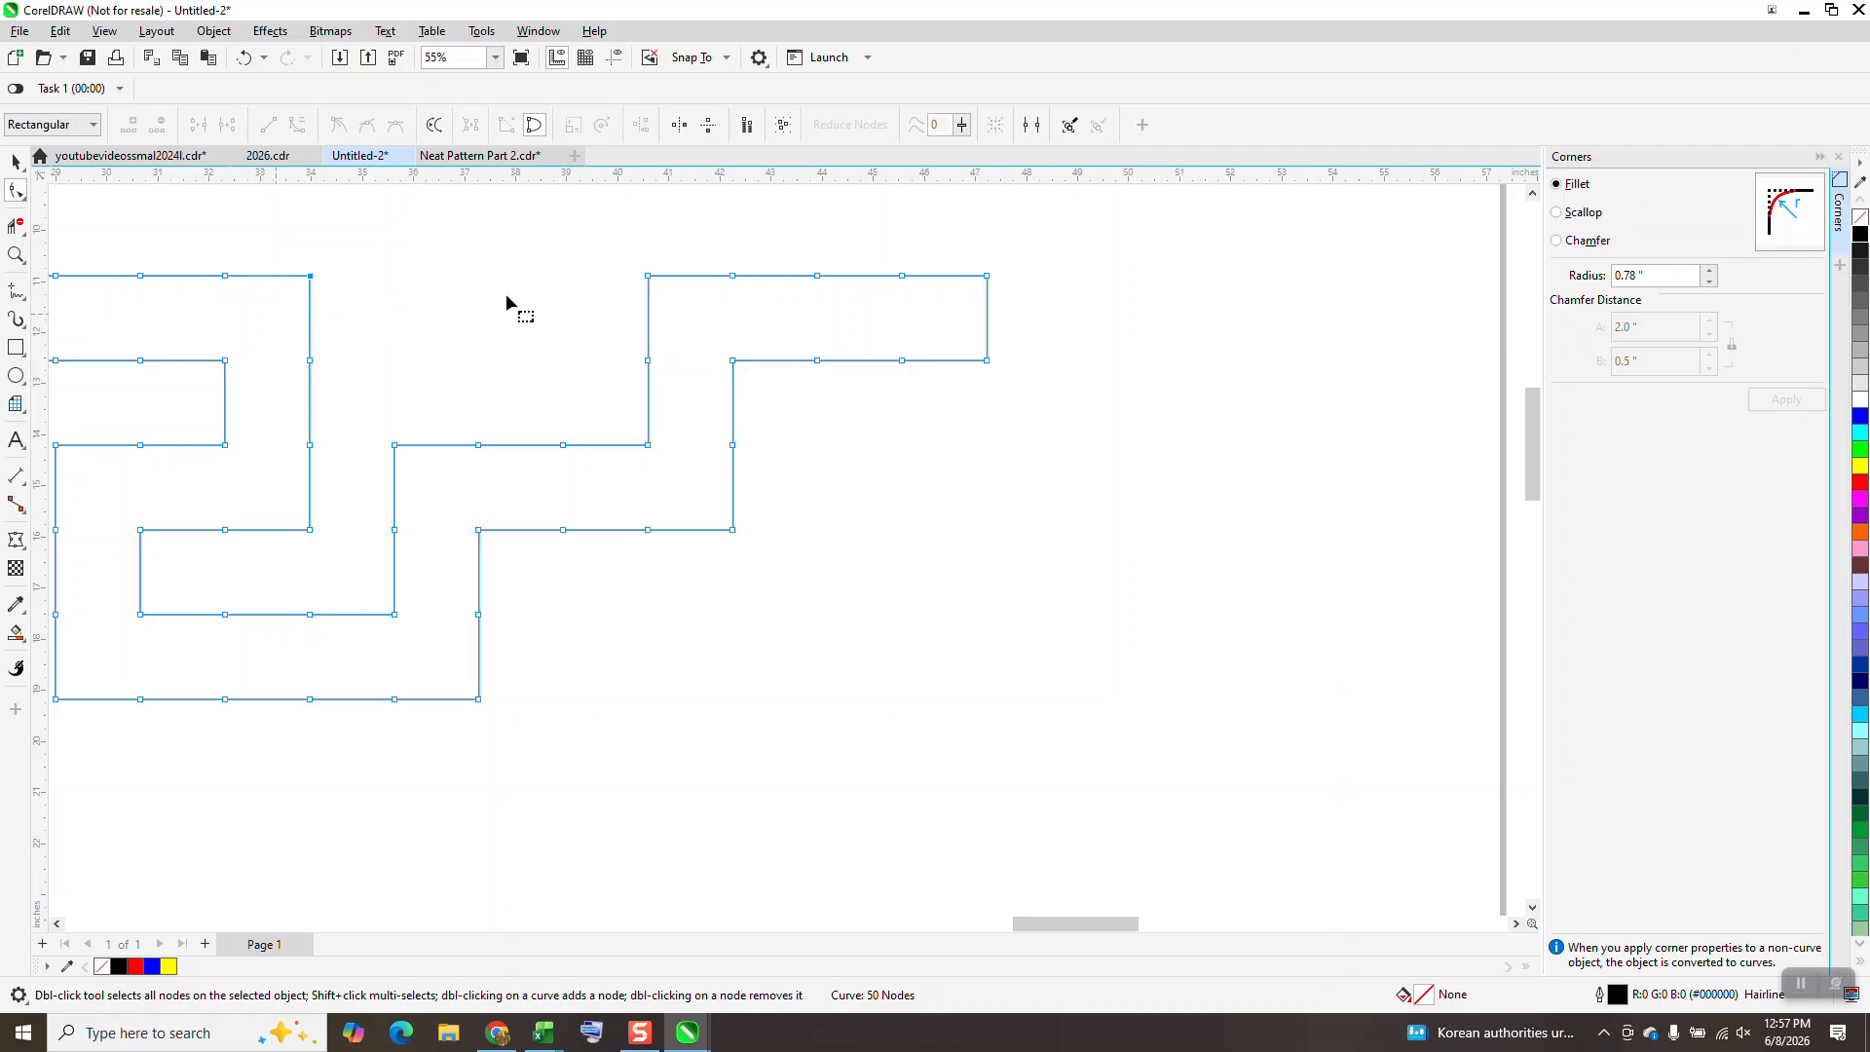
left_click(1776, 405)
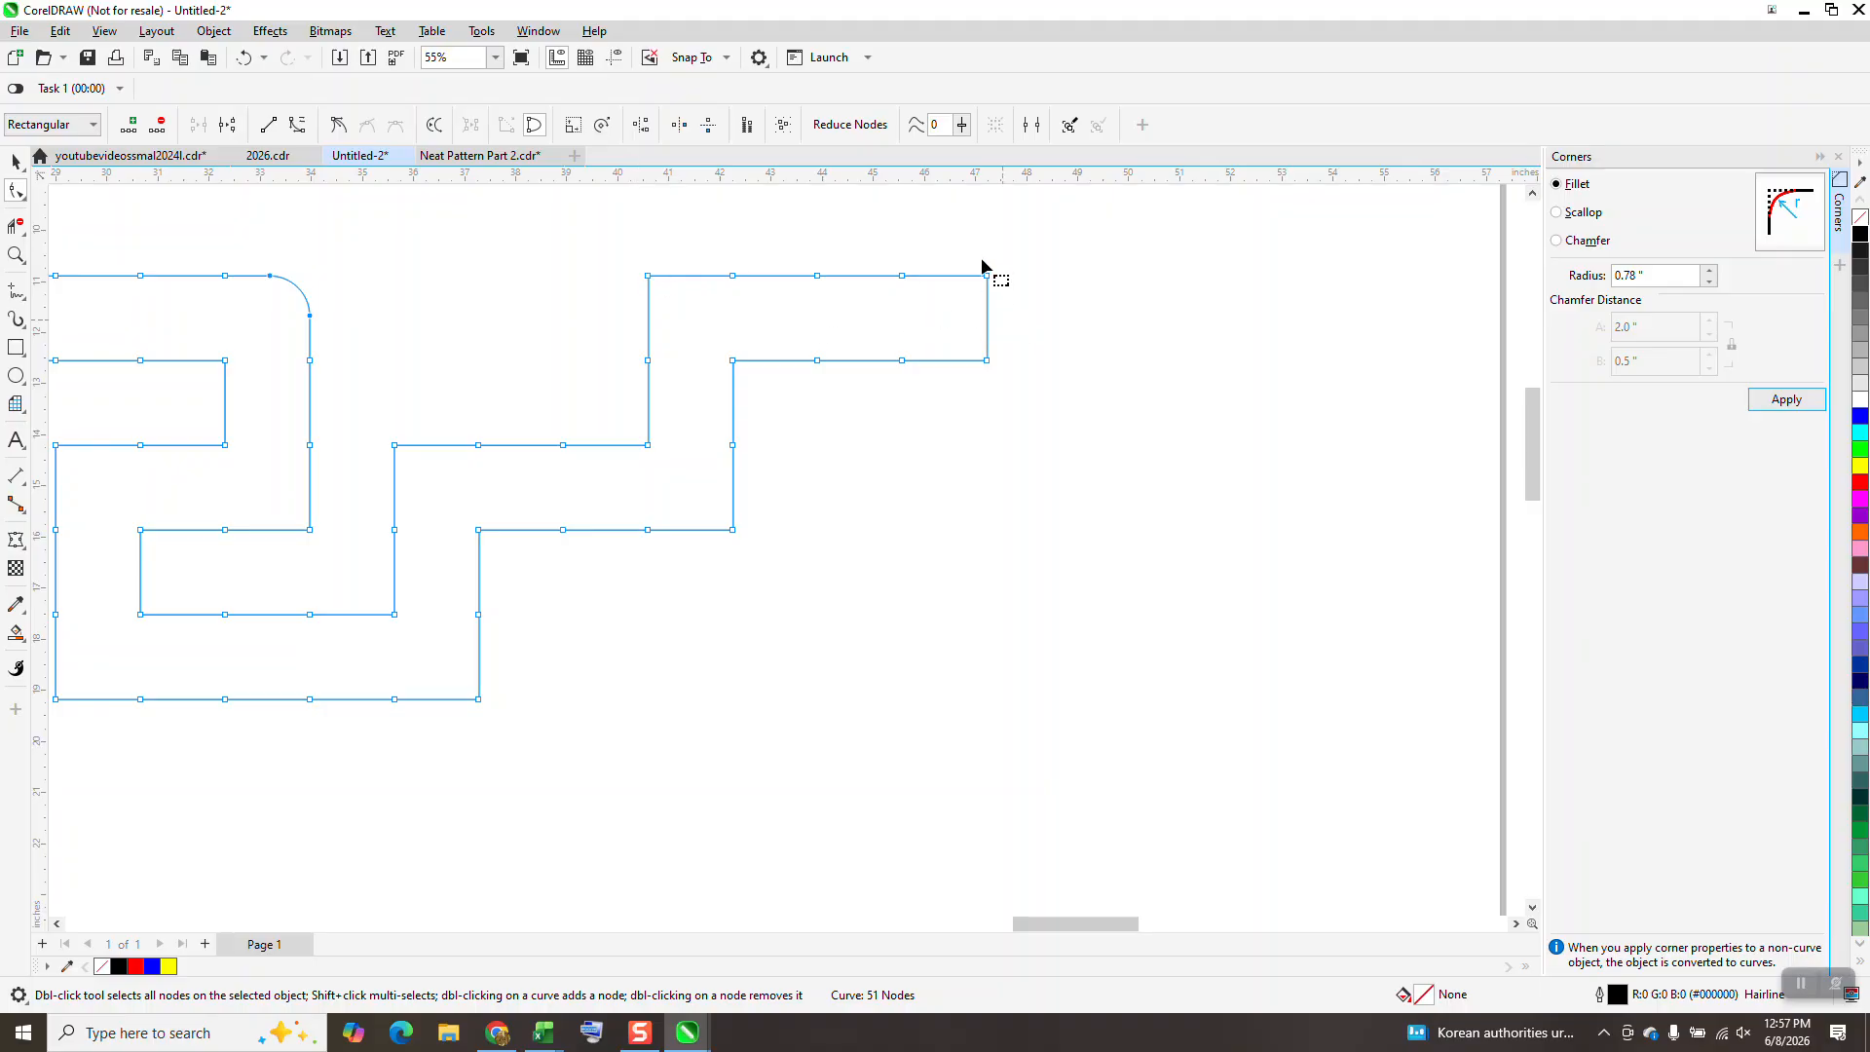
Fillet the remaining convex outer corners of the welded shape's hook, base and stair steps with a 0.78 inch radius.
left_click_drag(621, 238, 658, 302)
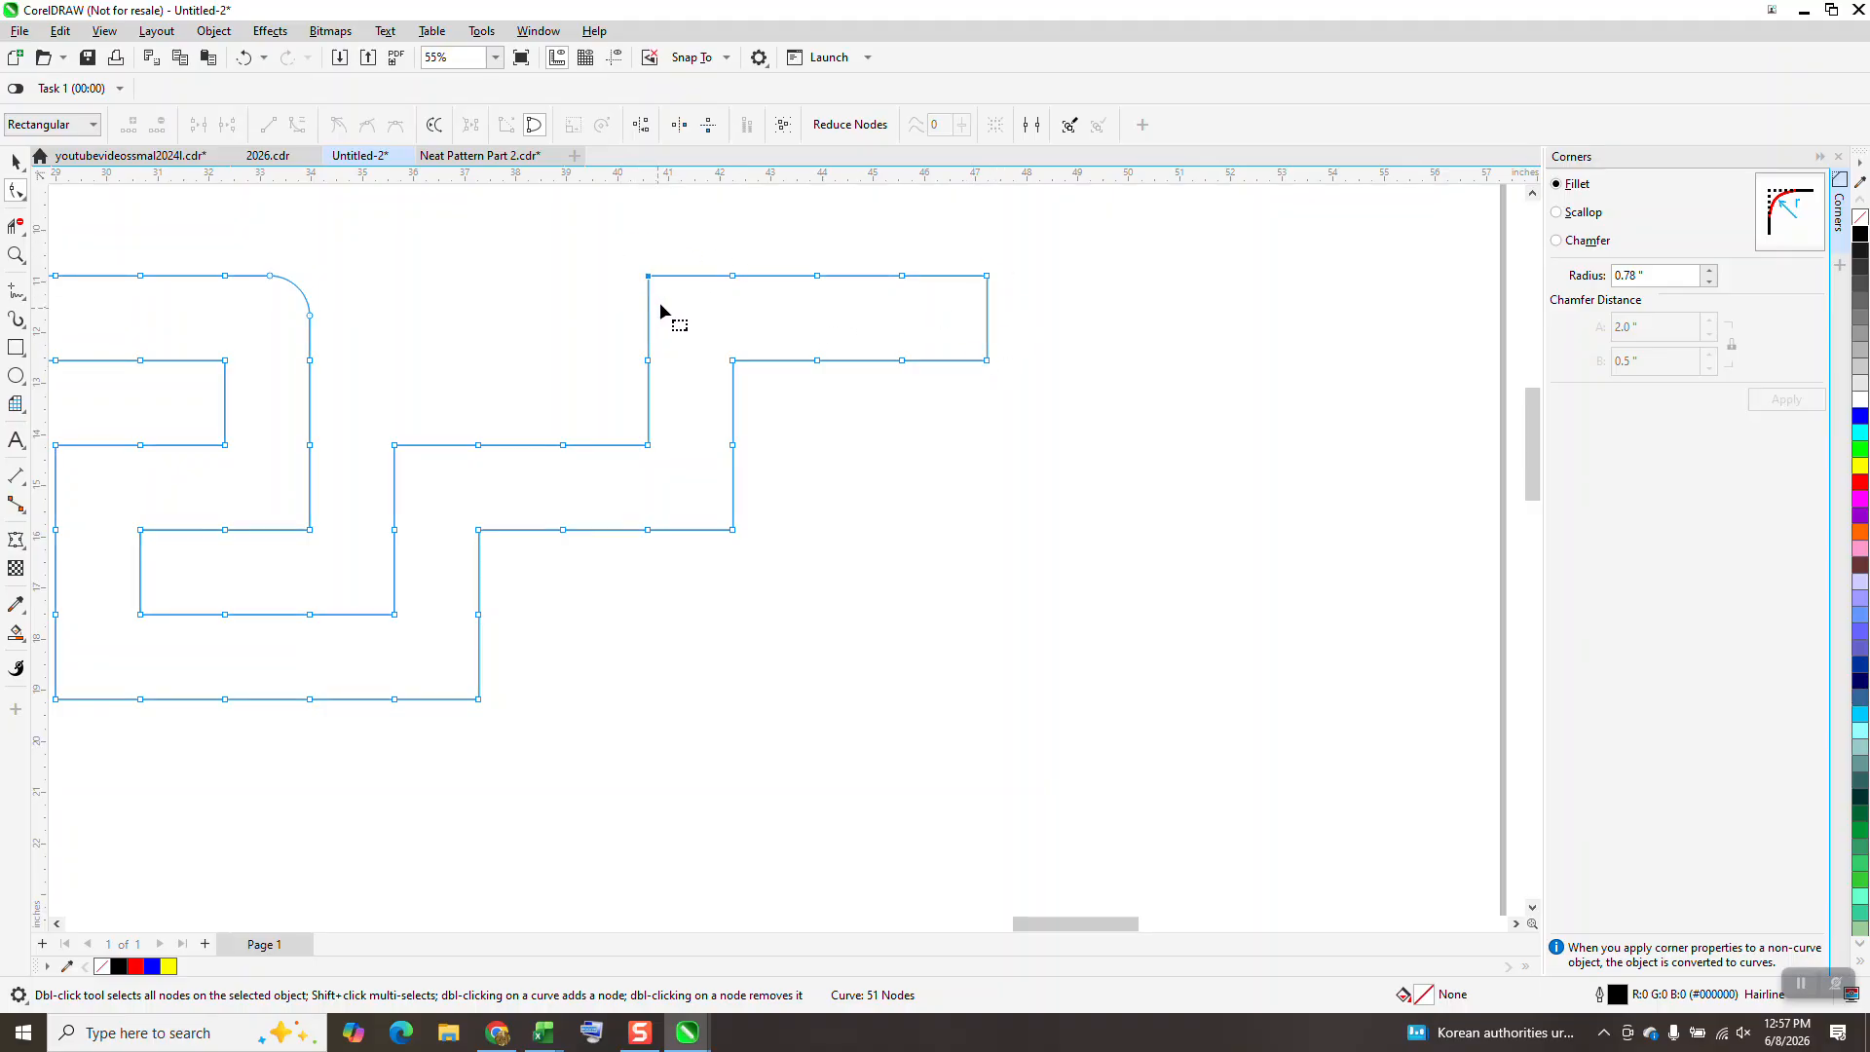
left_click_drag(767, 496, 730, 567)
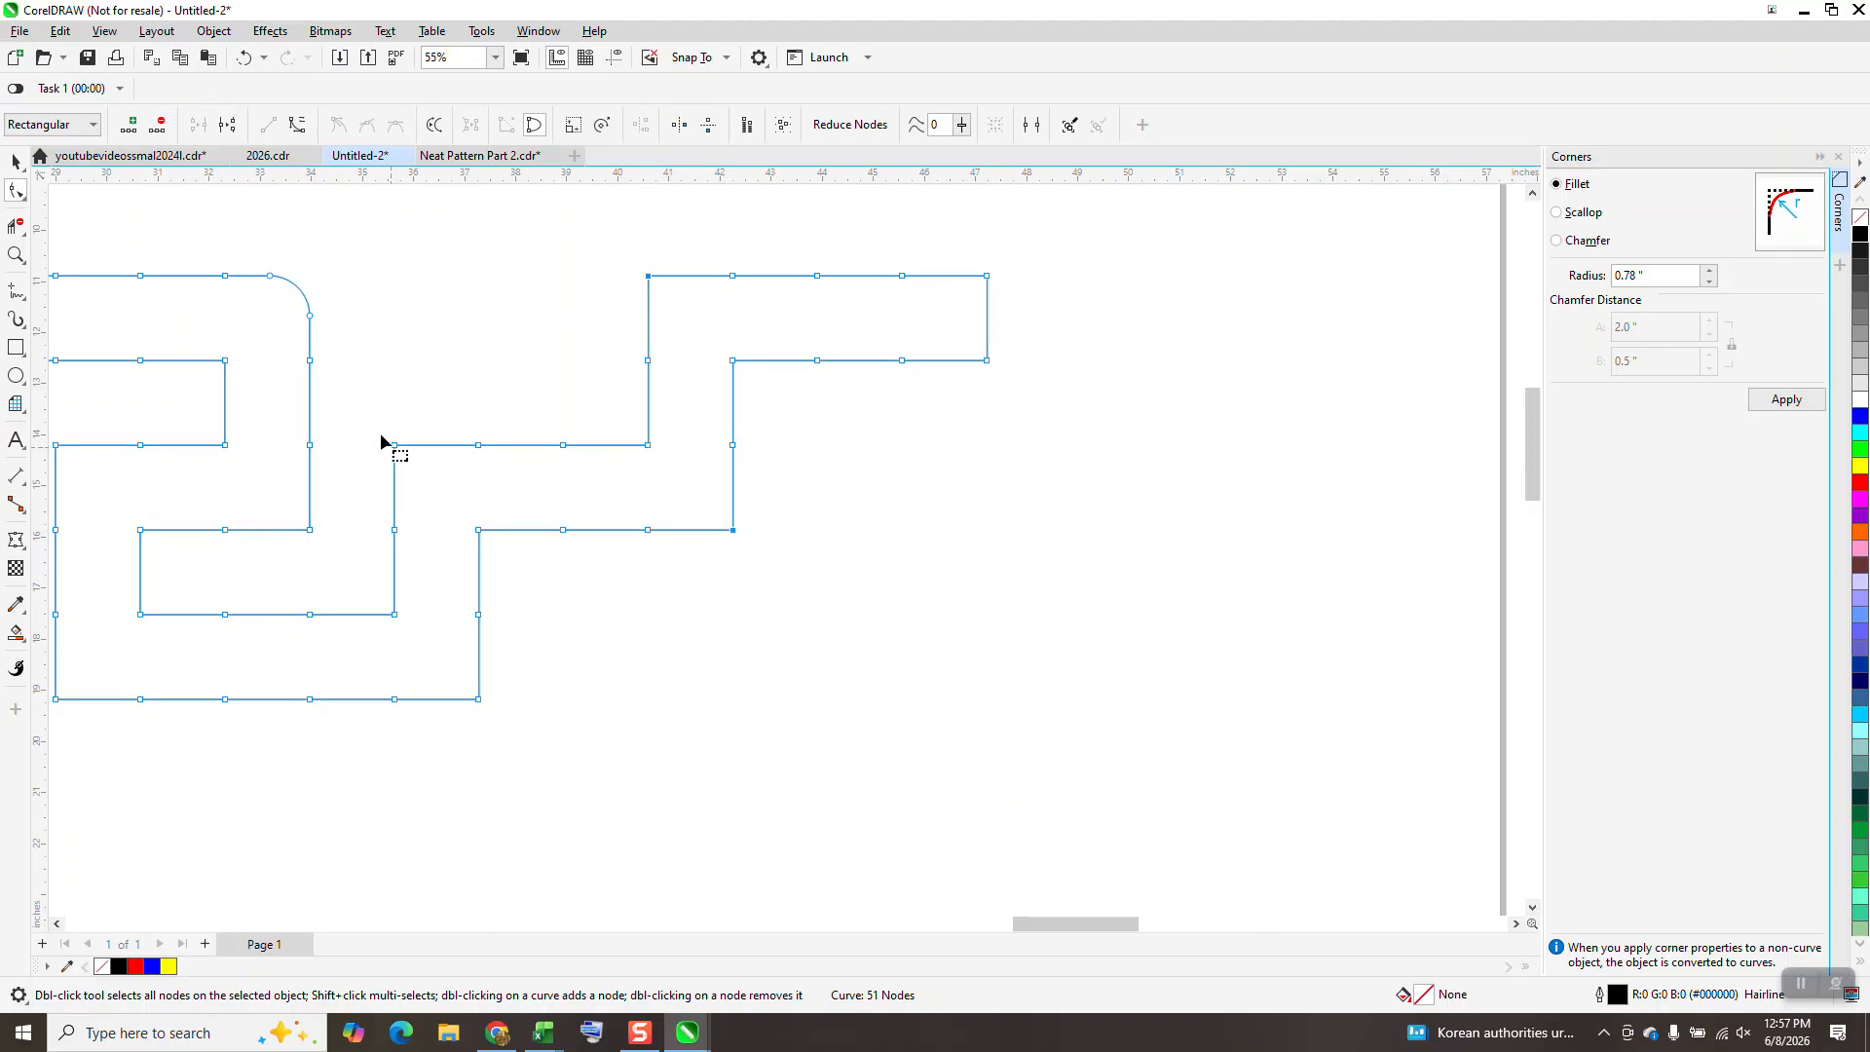
left_click_drag(374, 423, 404, 474)
left_click_drag(477, 718, 476, 718)
scroll(716, 645, "right", 3)
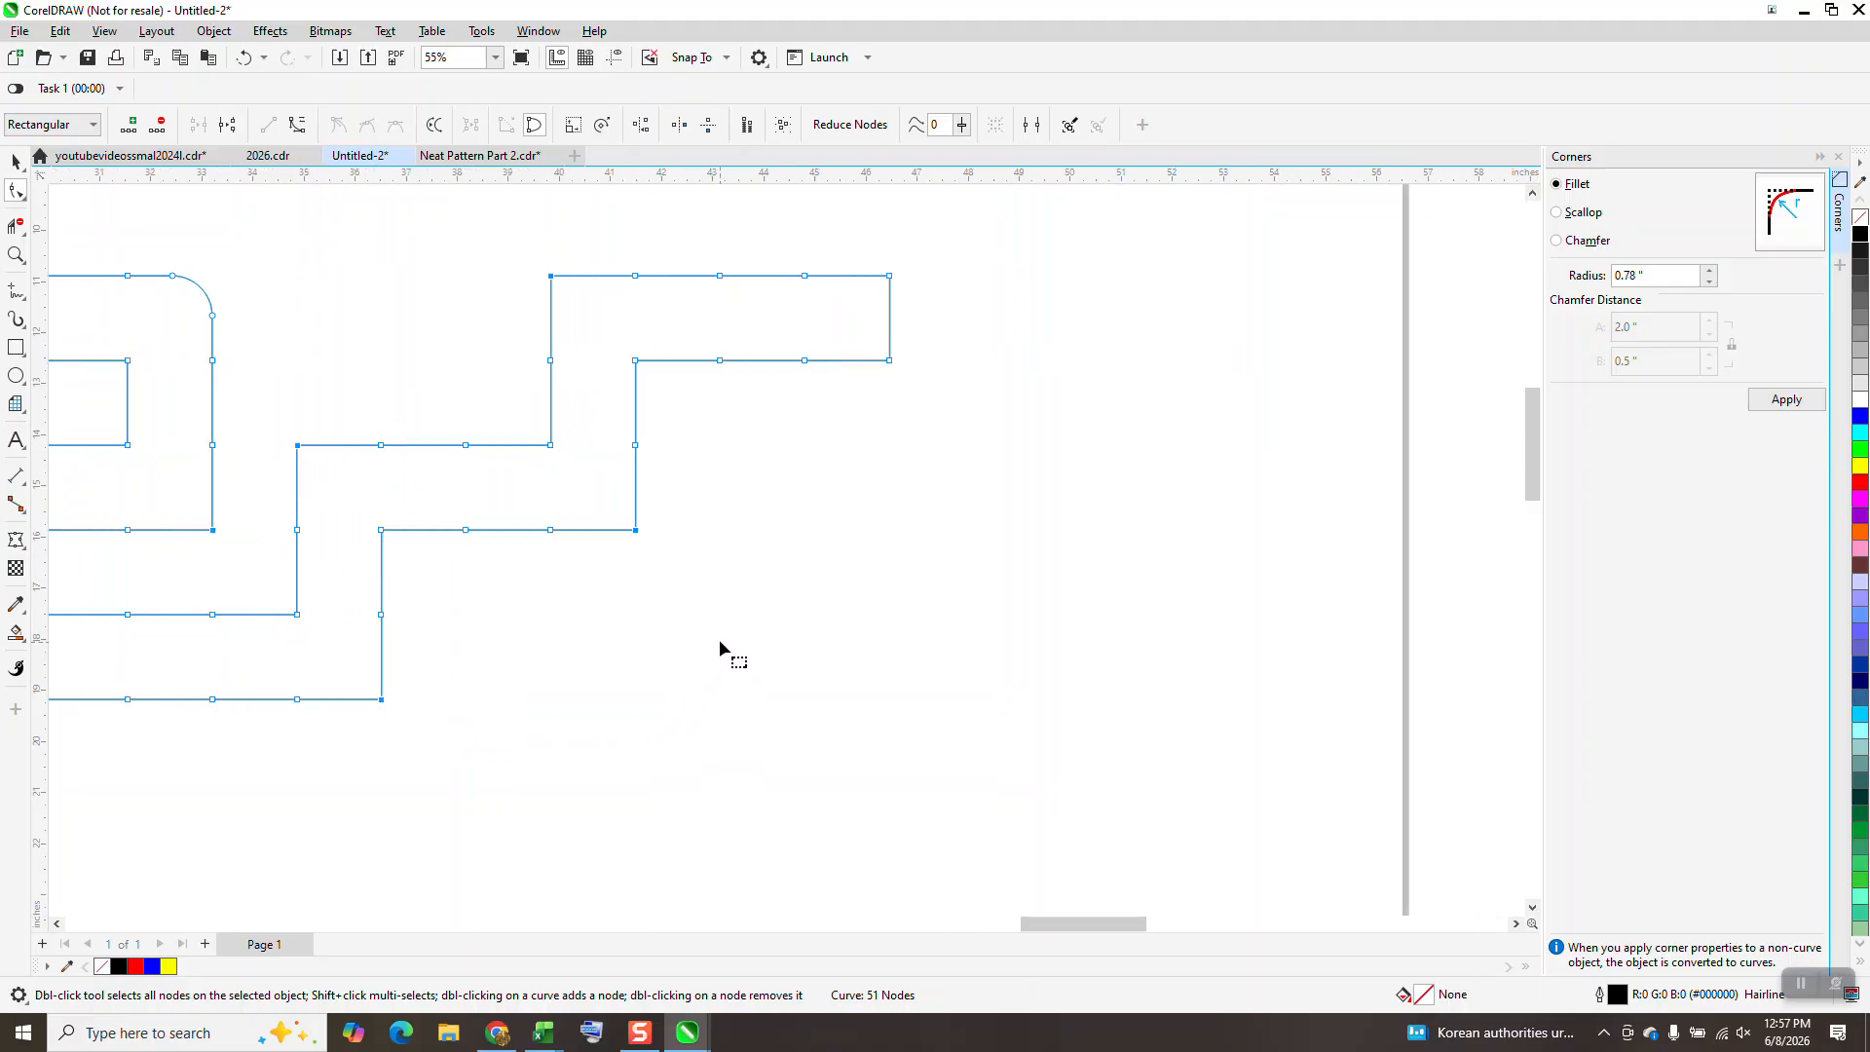
scroll(720, 640, "right", 3)
scroll(720, 628, "left", 4)
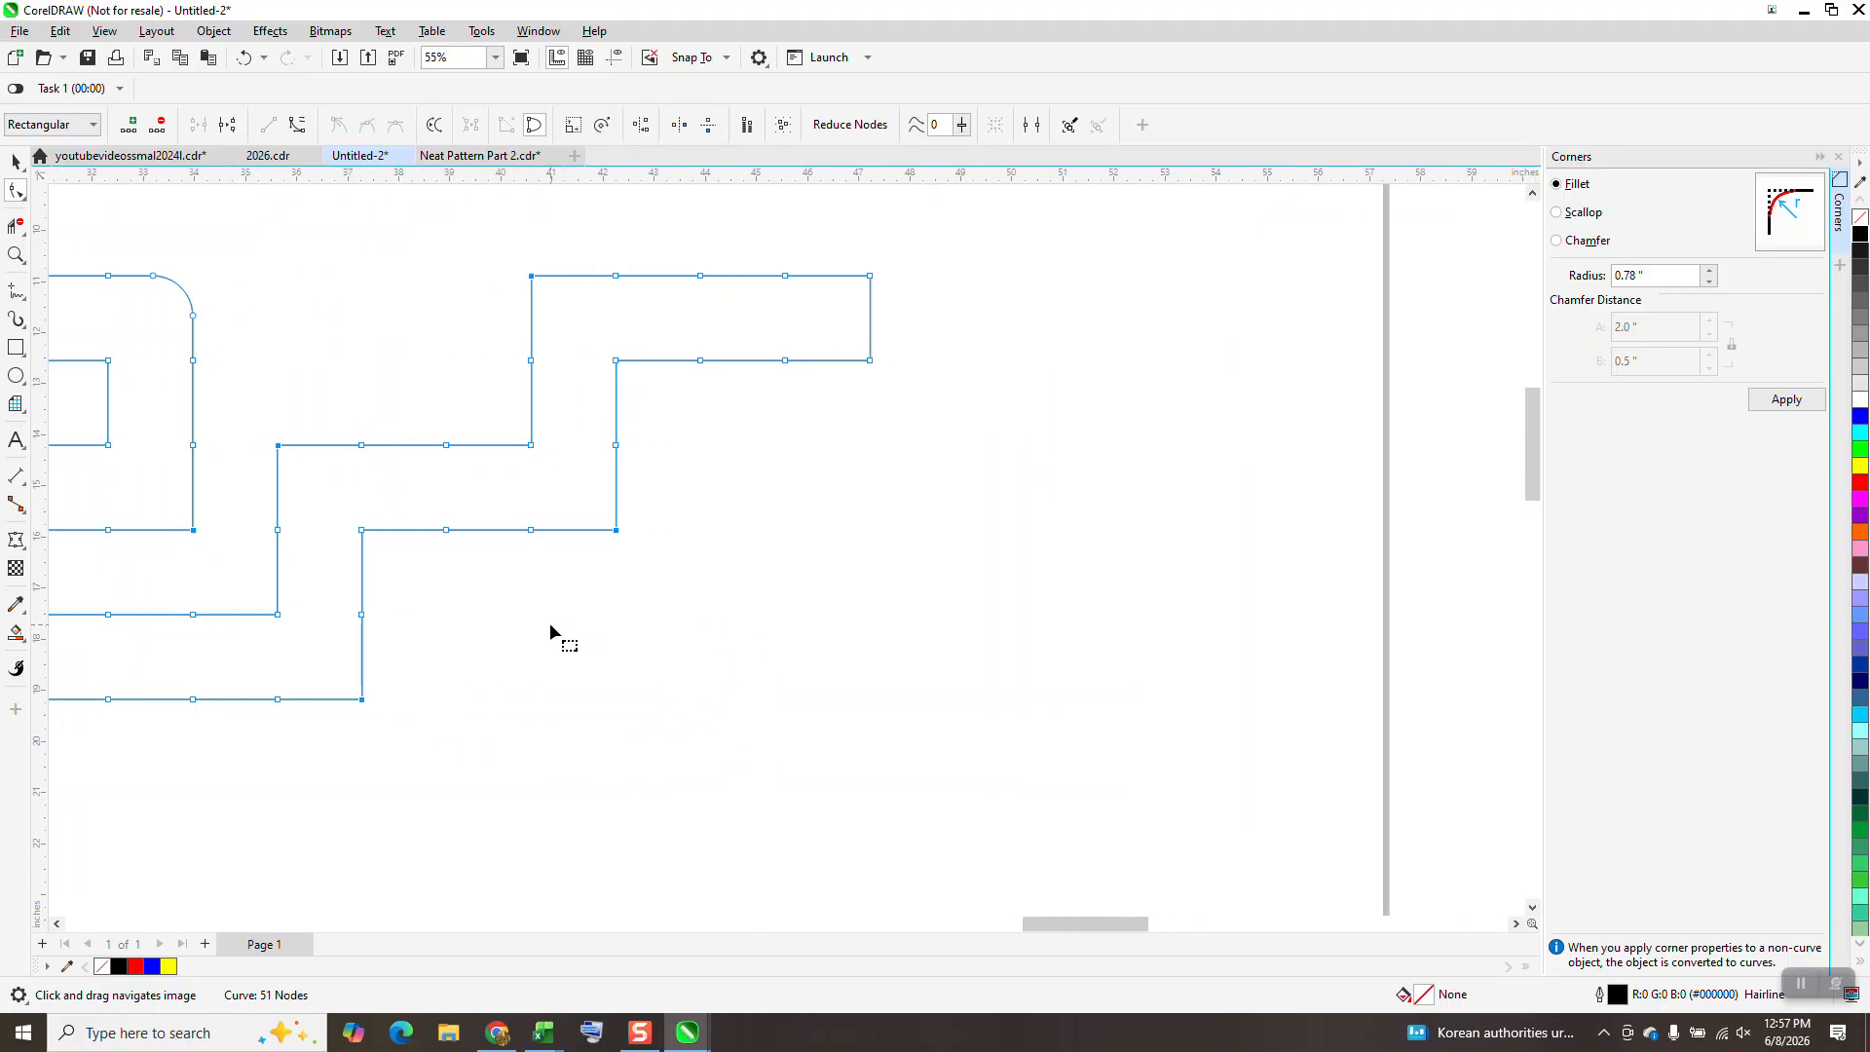
scroll(516, 623, "left", 6)
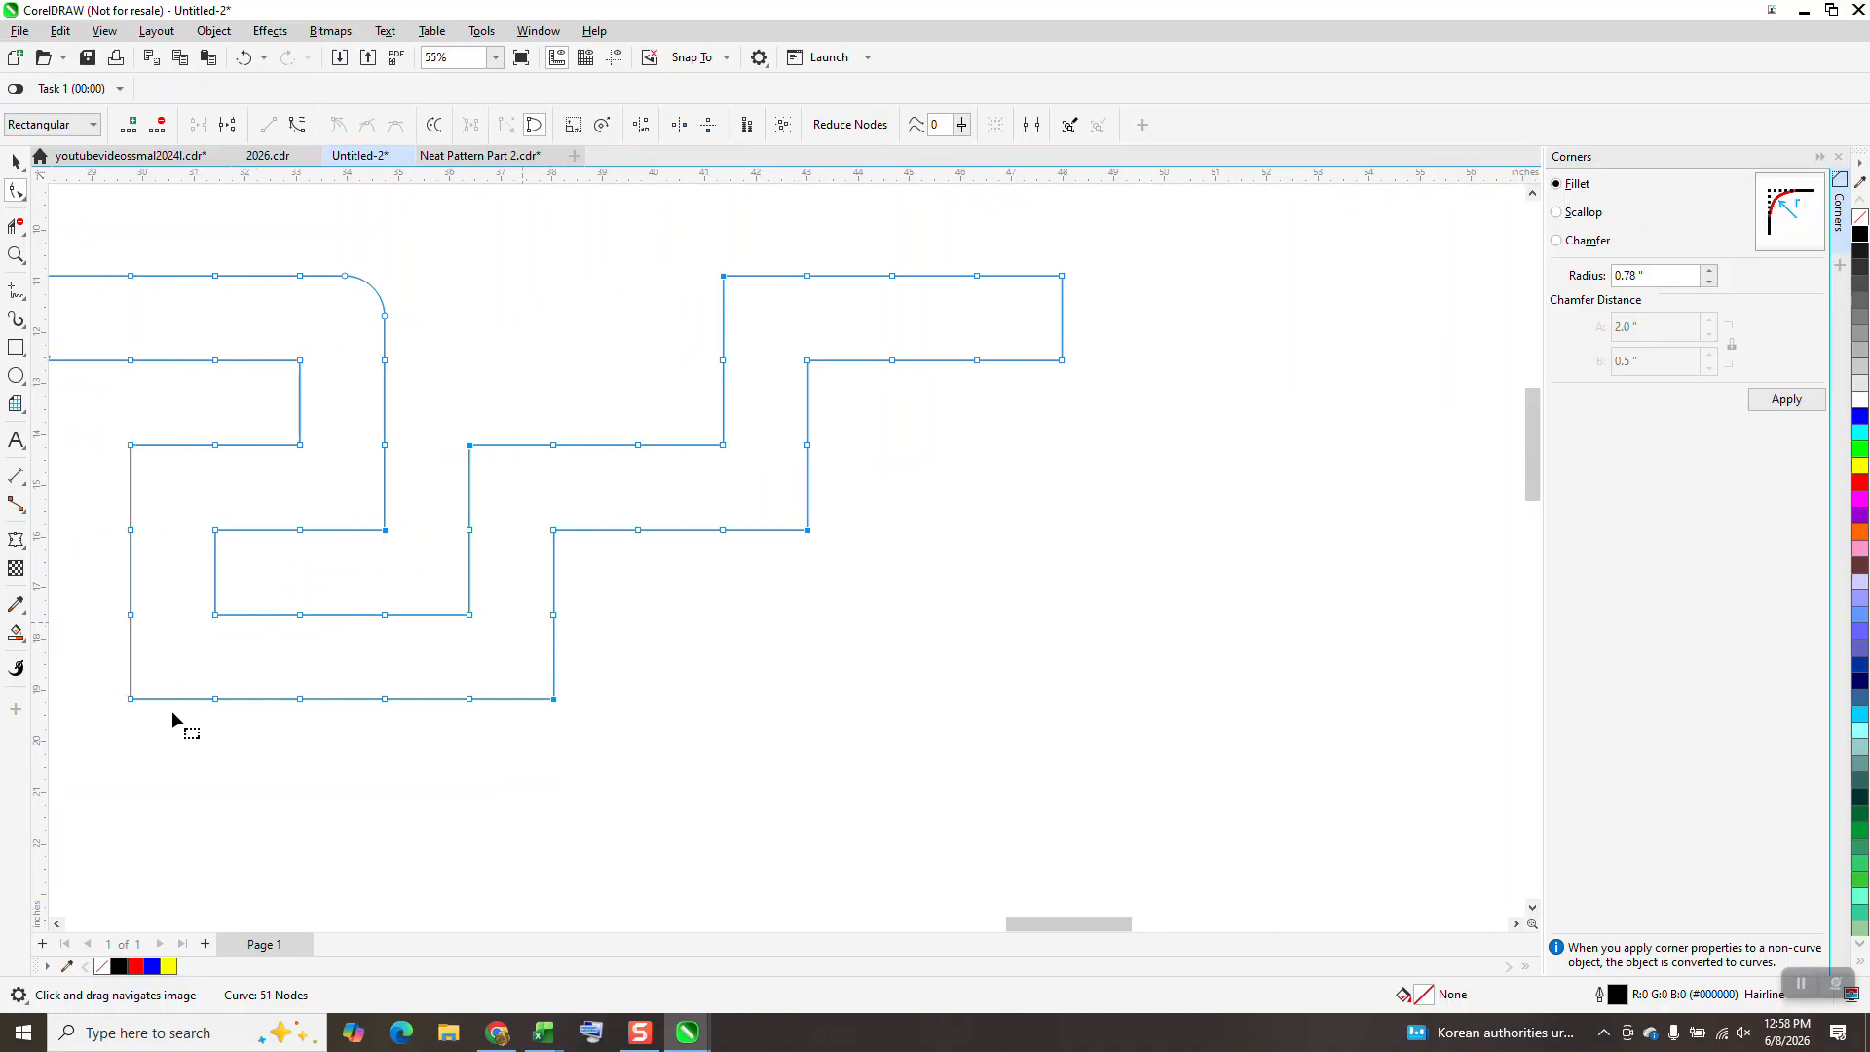
left_click_drag(147, 730, 147, 731)
left_click_drag(102, 438, 109, 444)
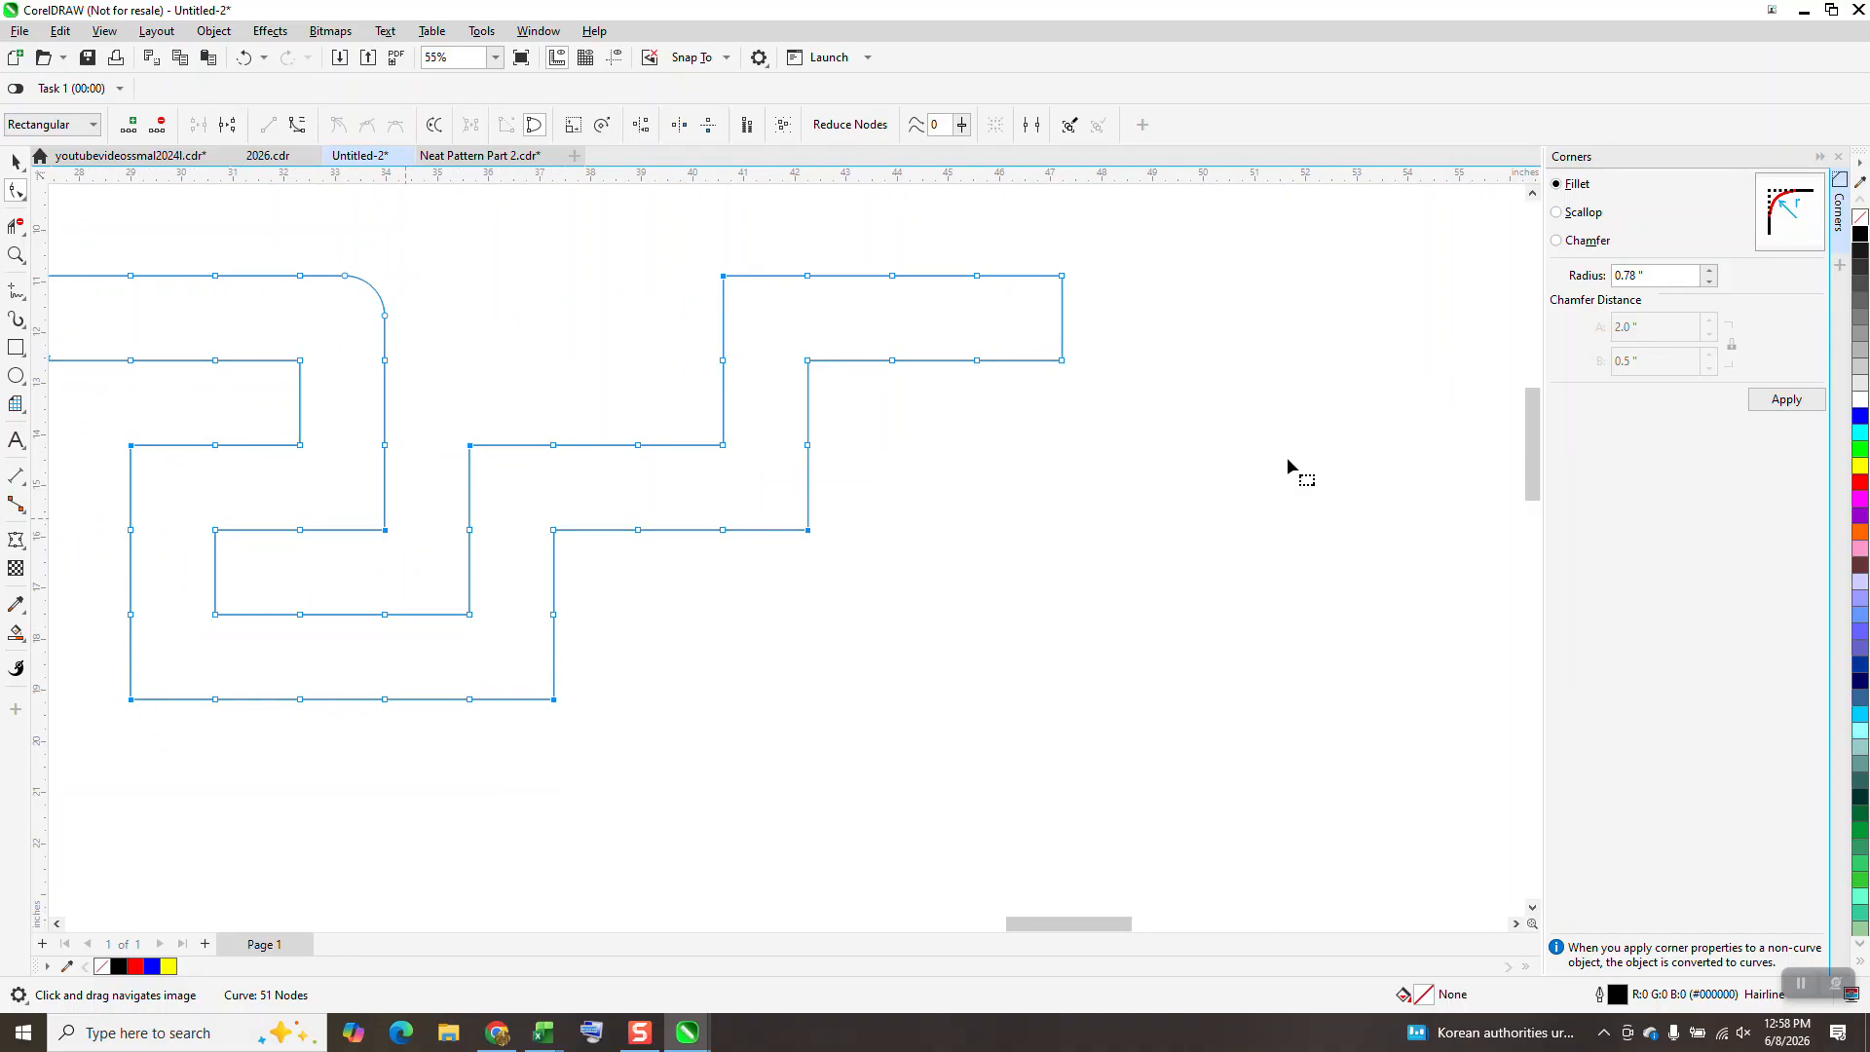
left_click(1785, 401)
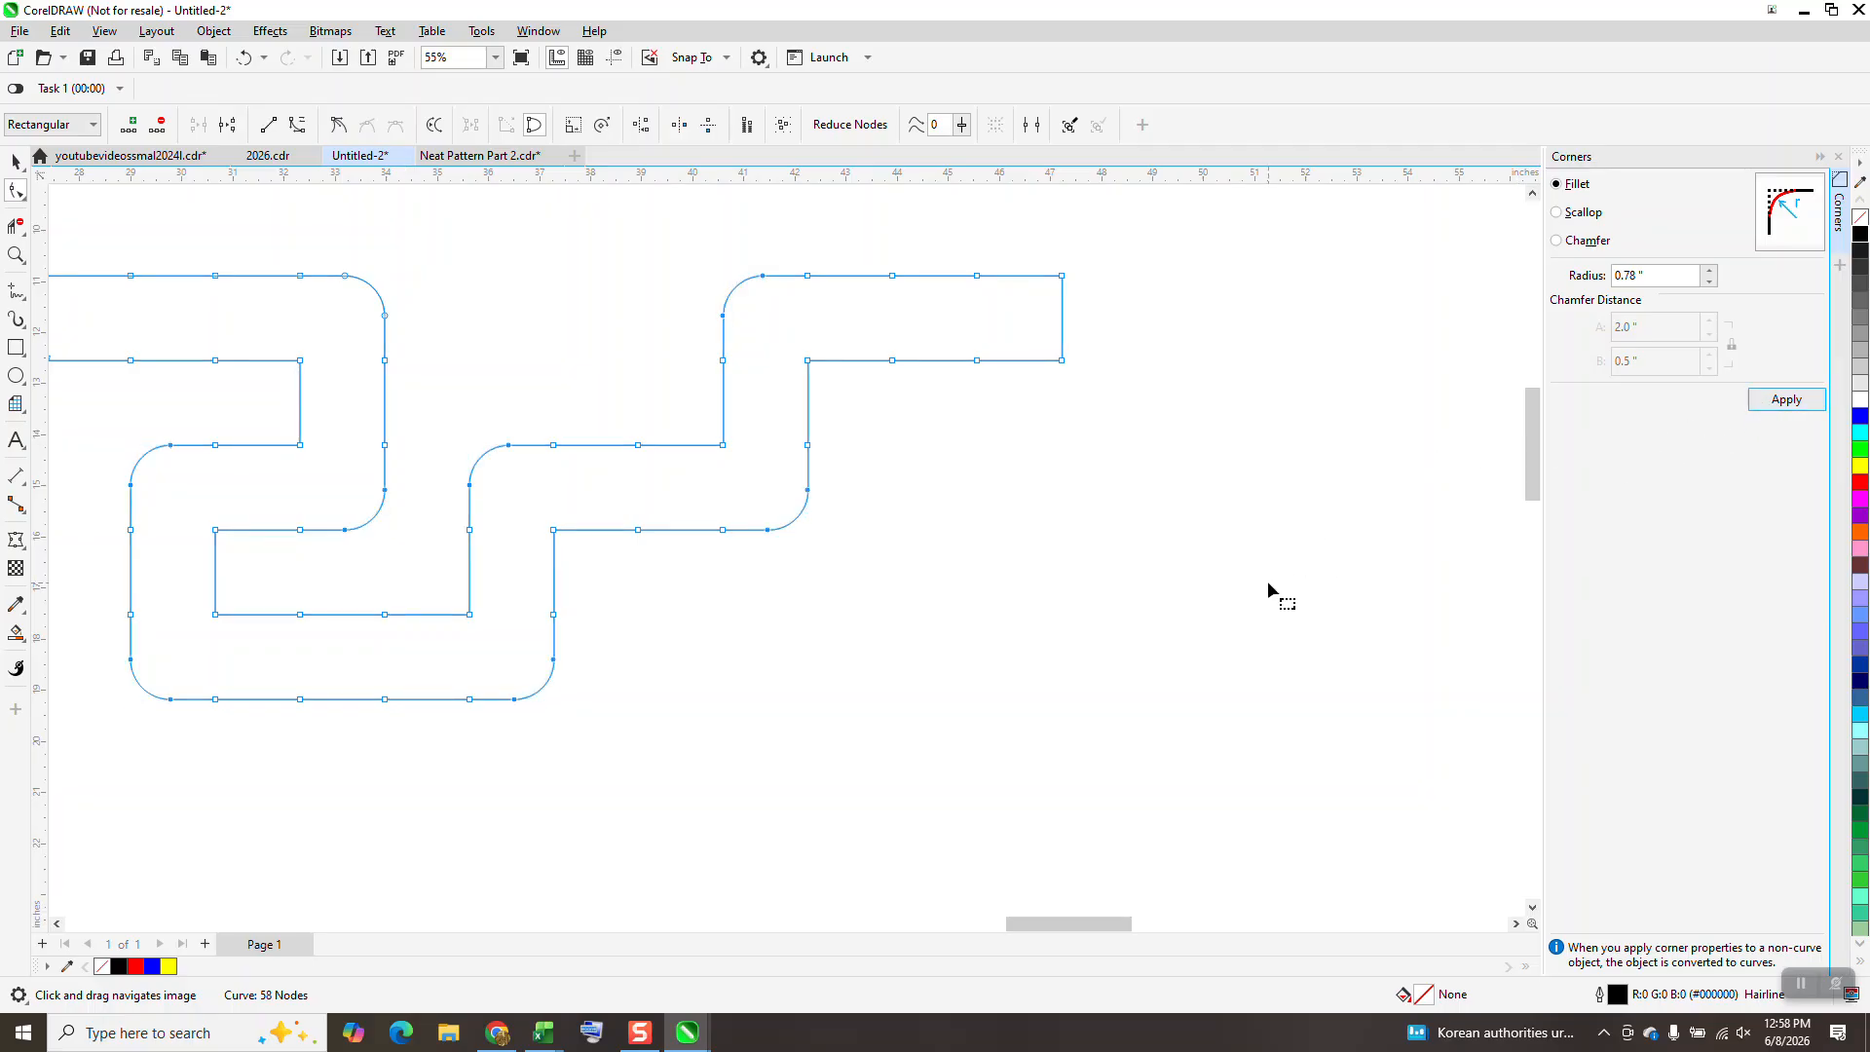
Fillet the inner corners of the shape's upper and lower left hook with a 0.78 inch radius.
scroll(1266, 581, "down", 2)
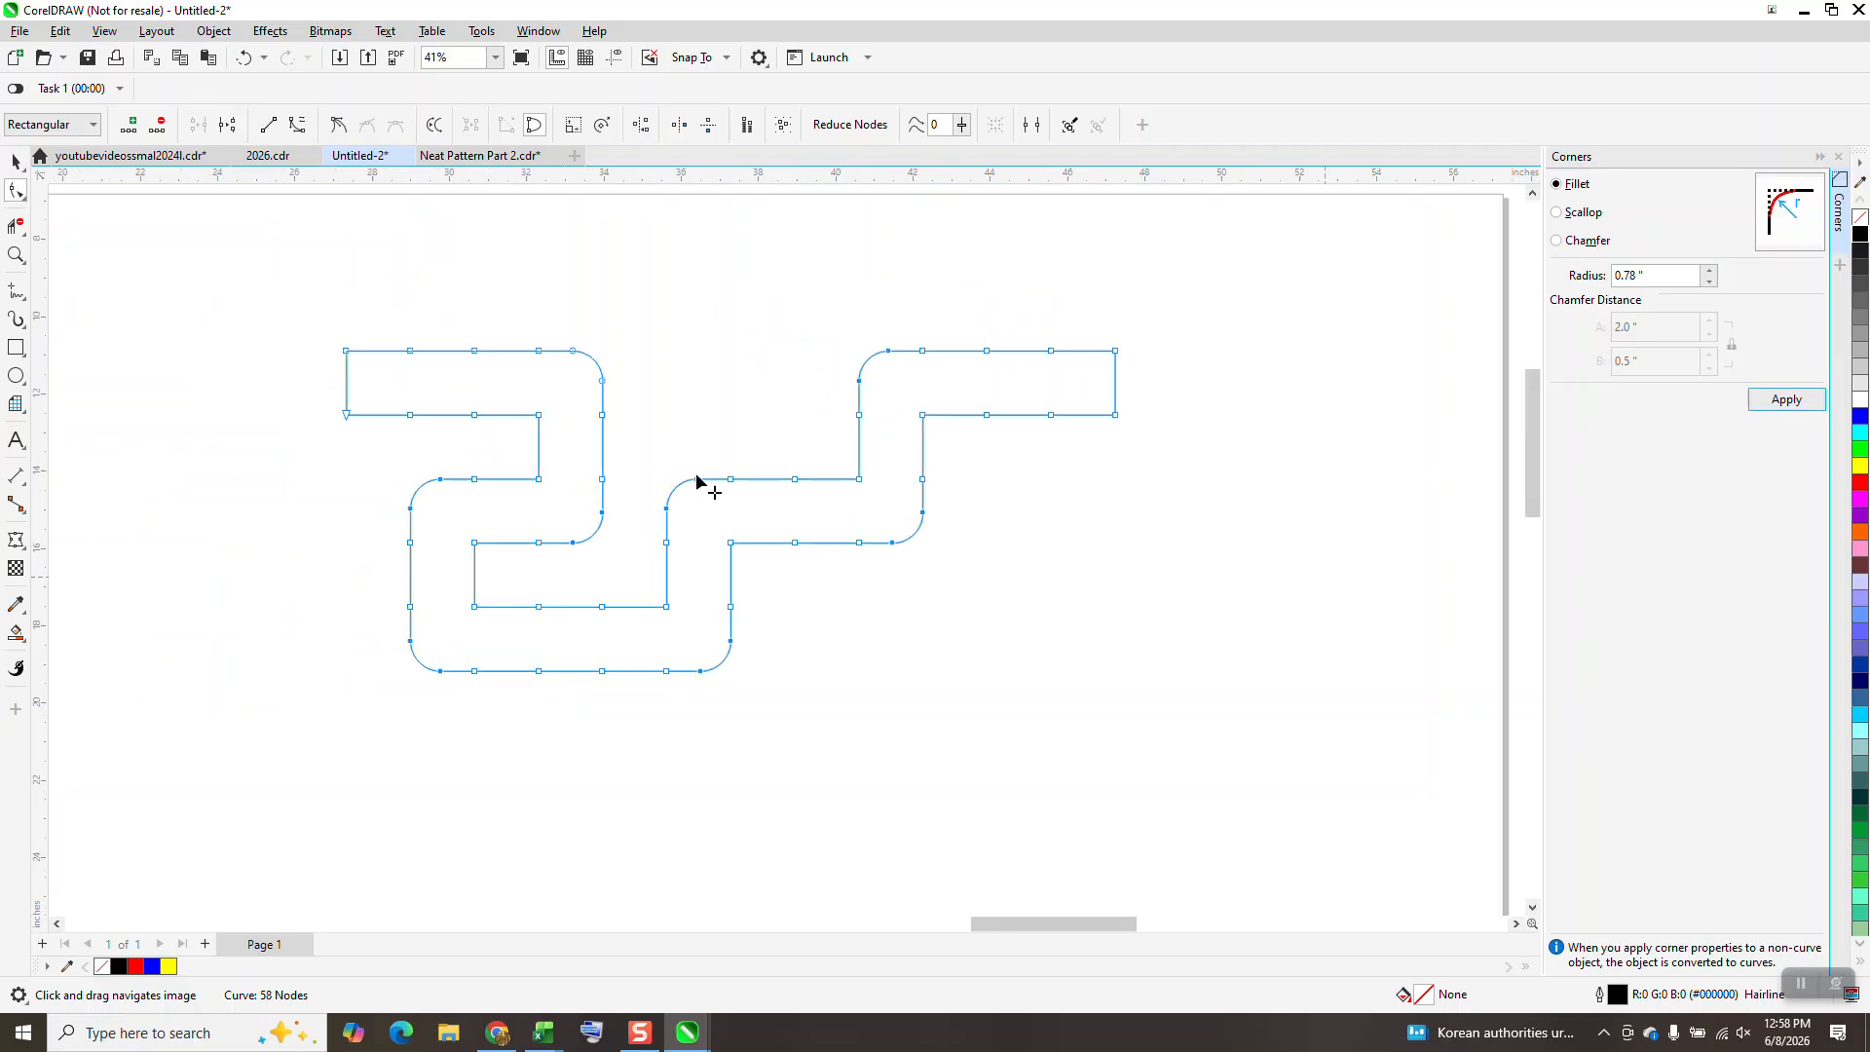
left_click_drag(573, 401, 534, 535)
left_click(1774, 408)
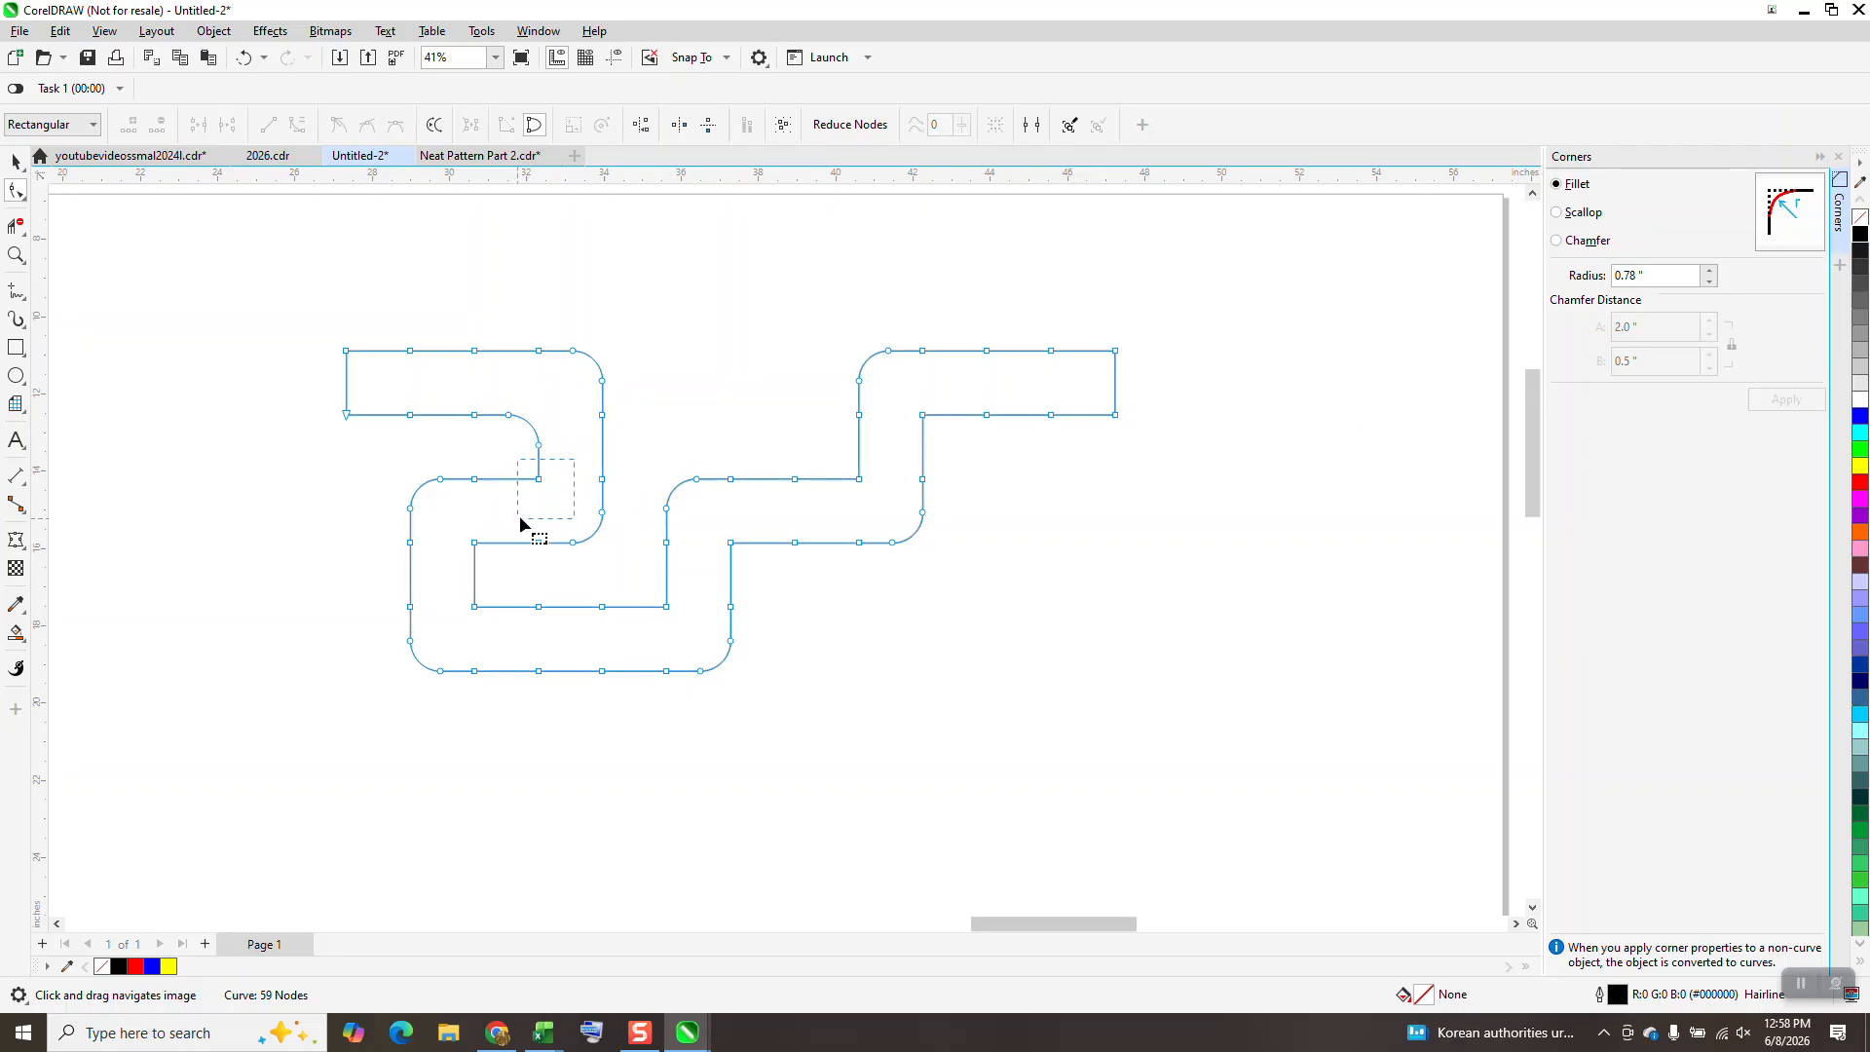
left_click(1797, 407)
left_click_drag(679, 606, 654, 631)
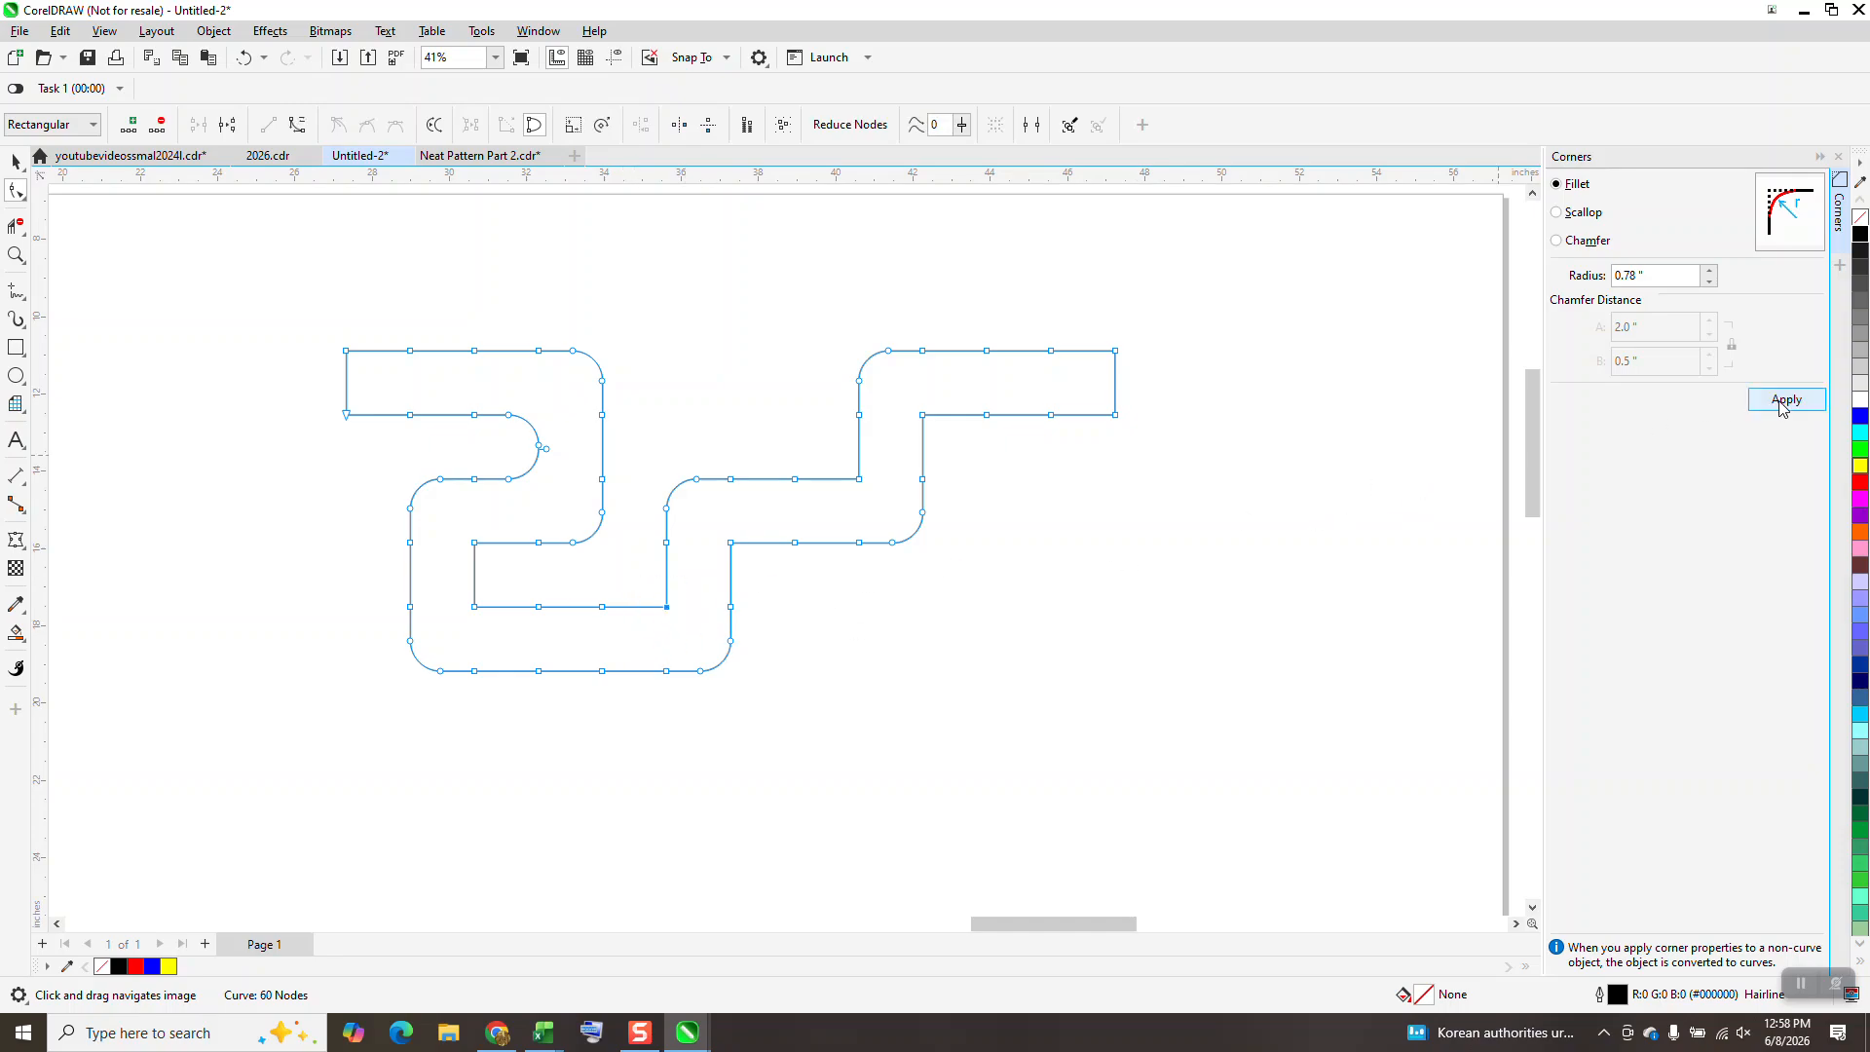
left_click(1783, 405)
left_click_drag(460, 532, 493, 620)
left_click(1798, 406)
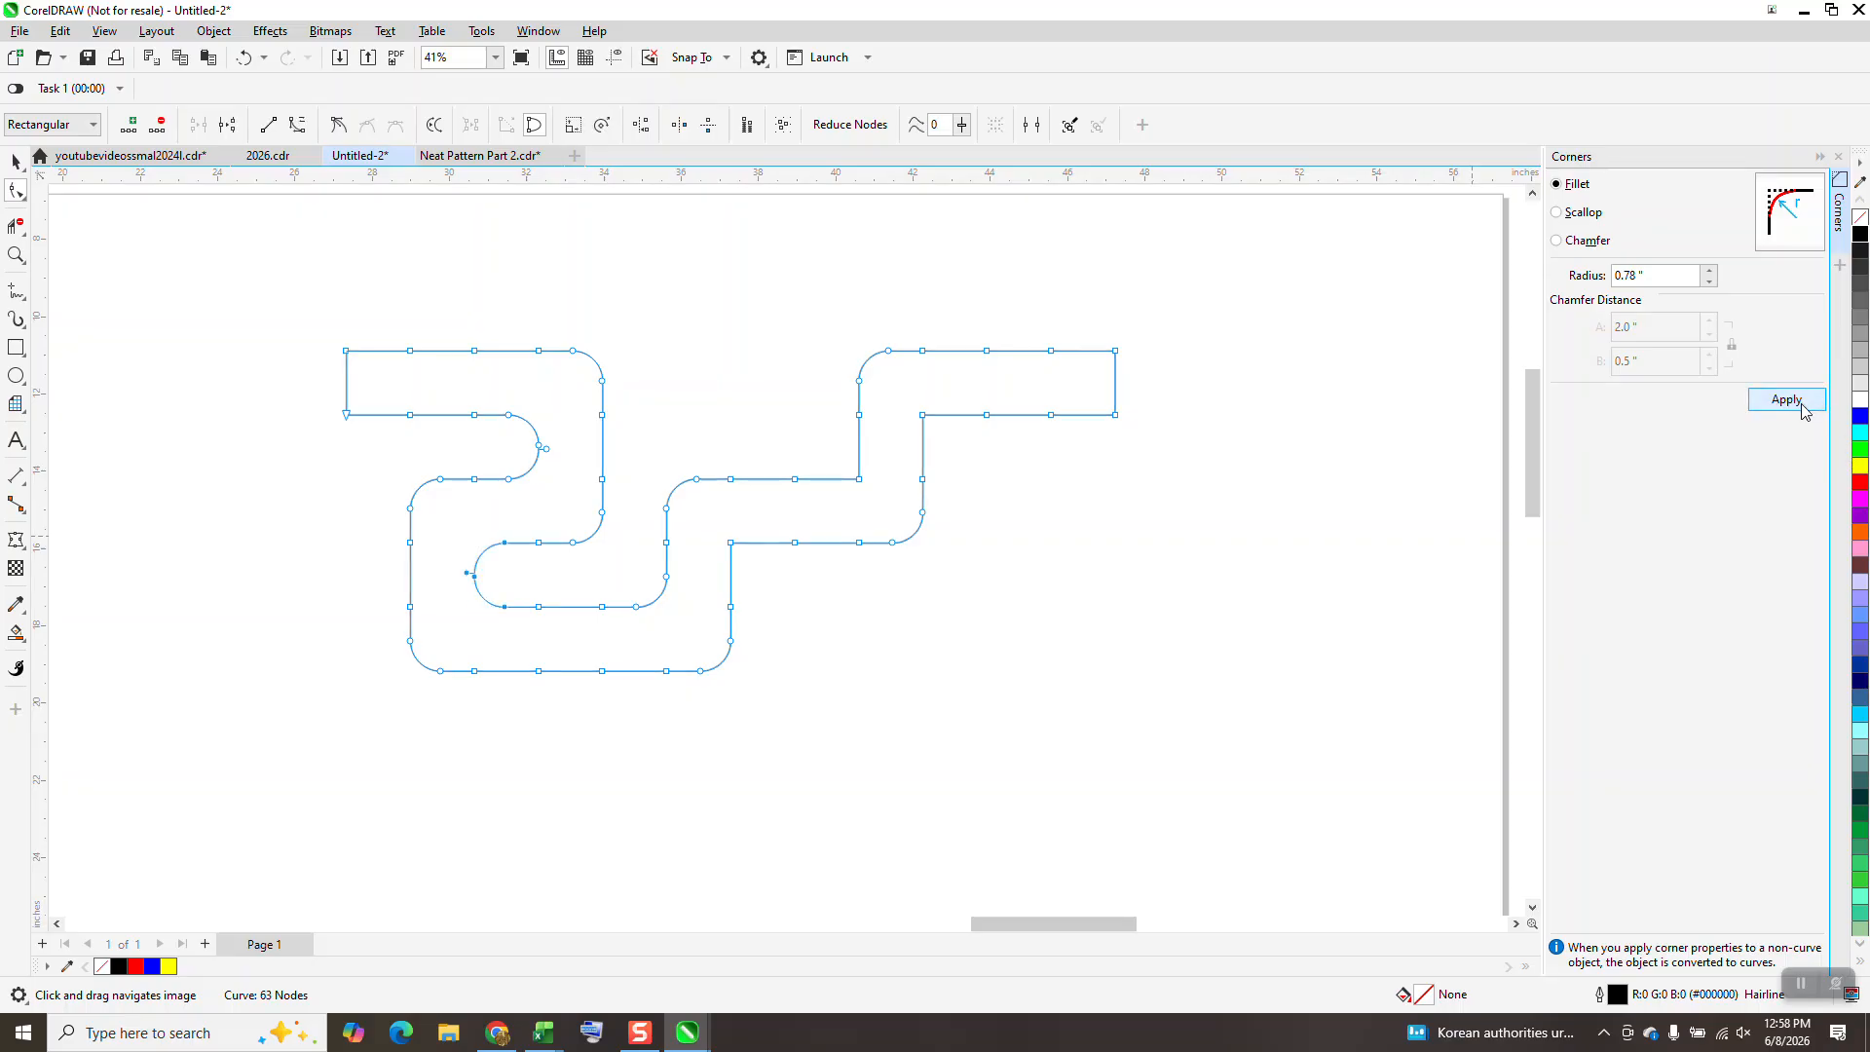
Fillet the inside corner beneath the shape's upper right arm with a 0.78 inch radius.
left_click(1305, 602)
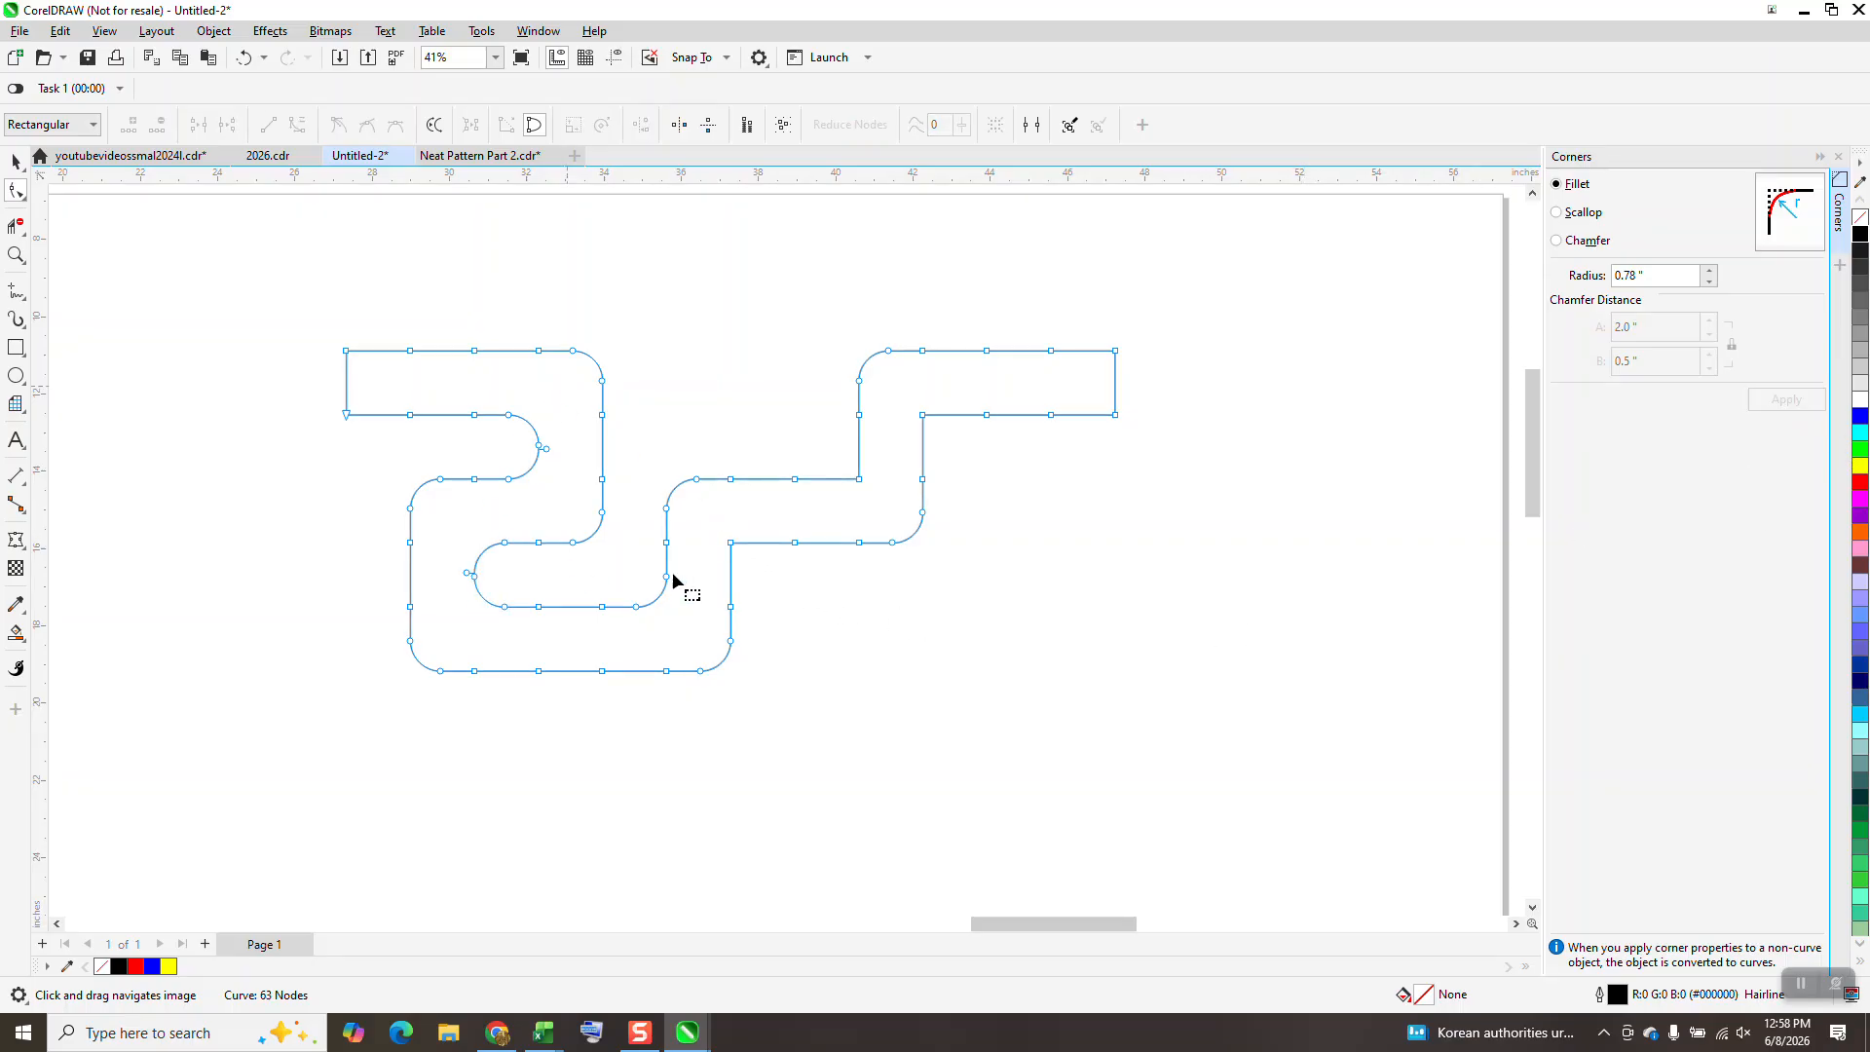
left_click_drag(970, 393, 903, 466)
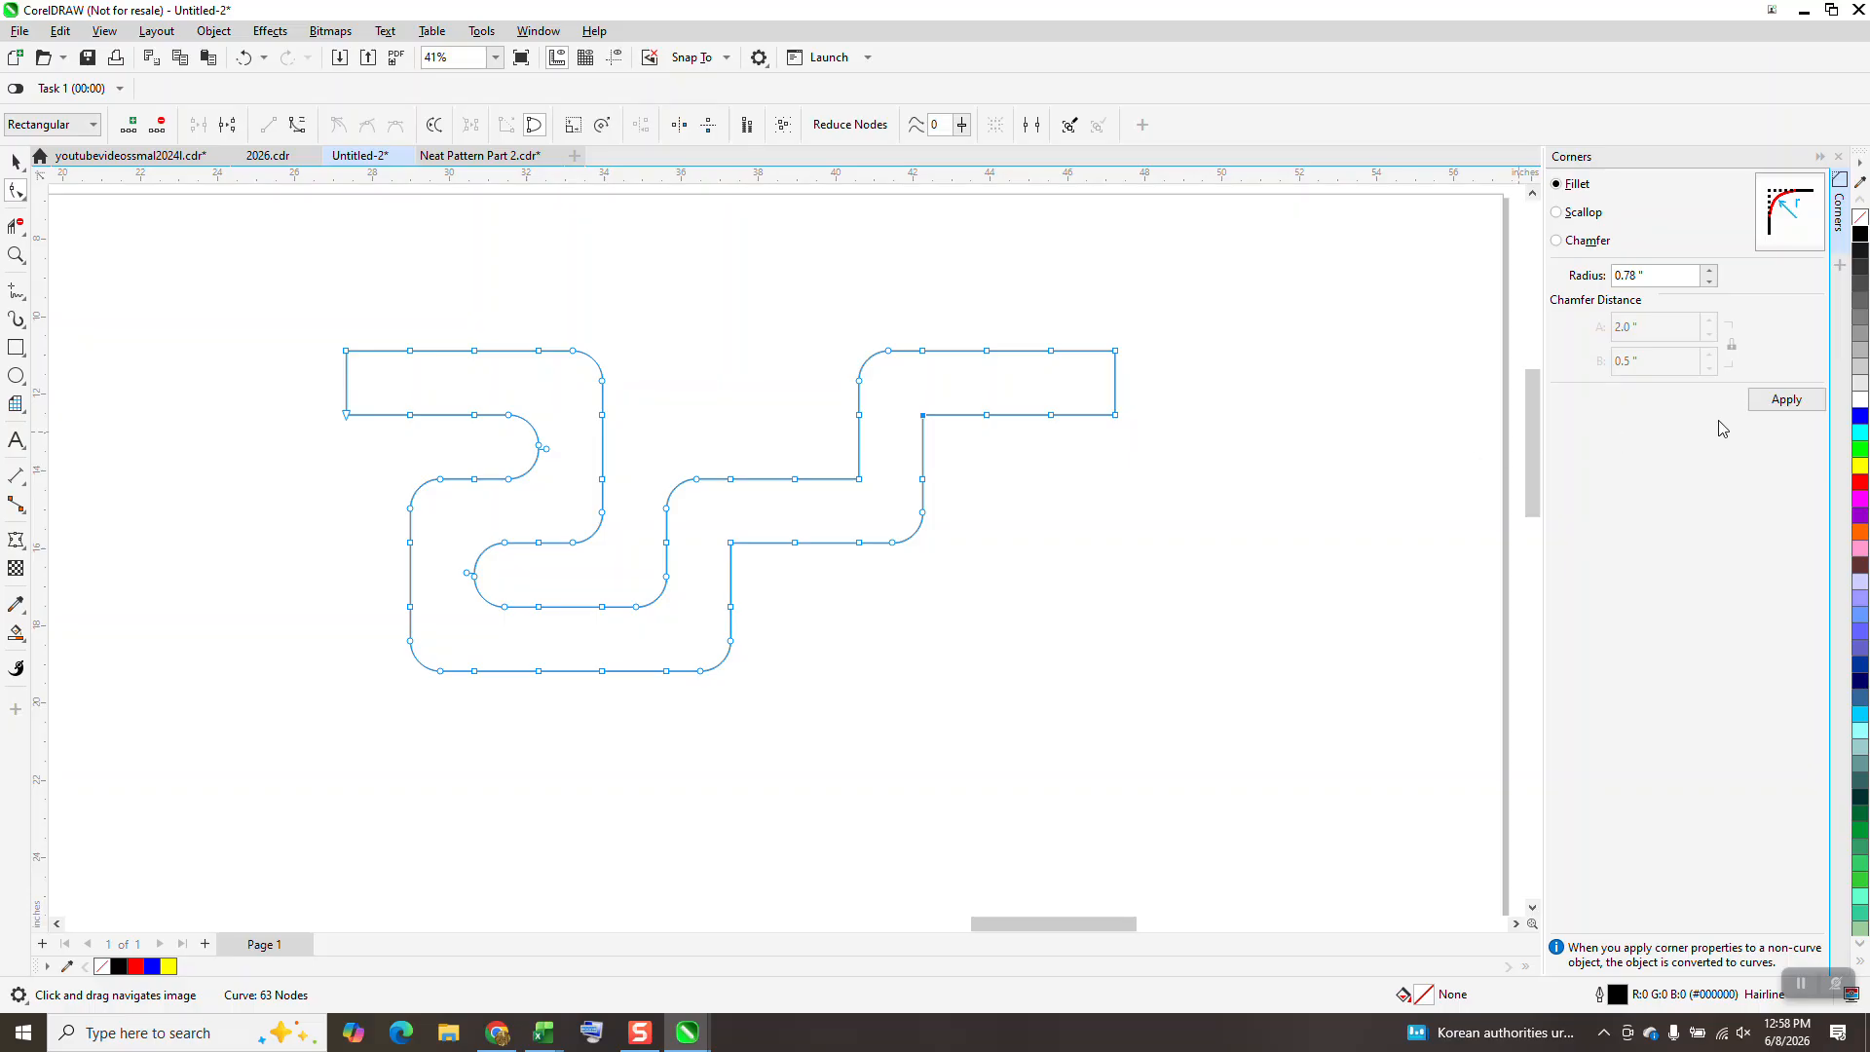
left_click(1787, 400)
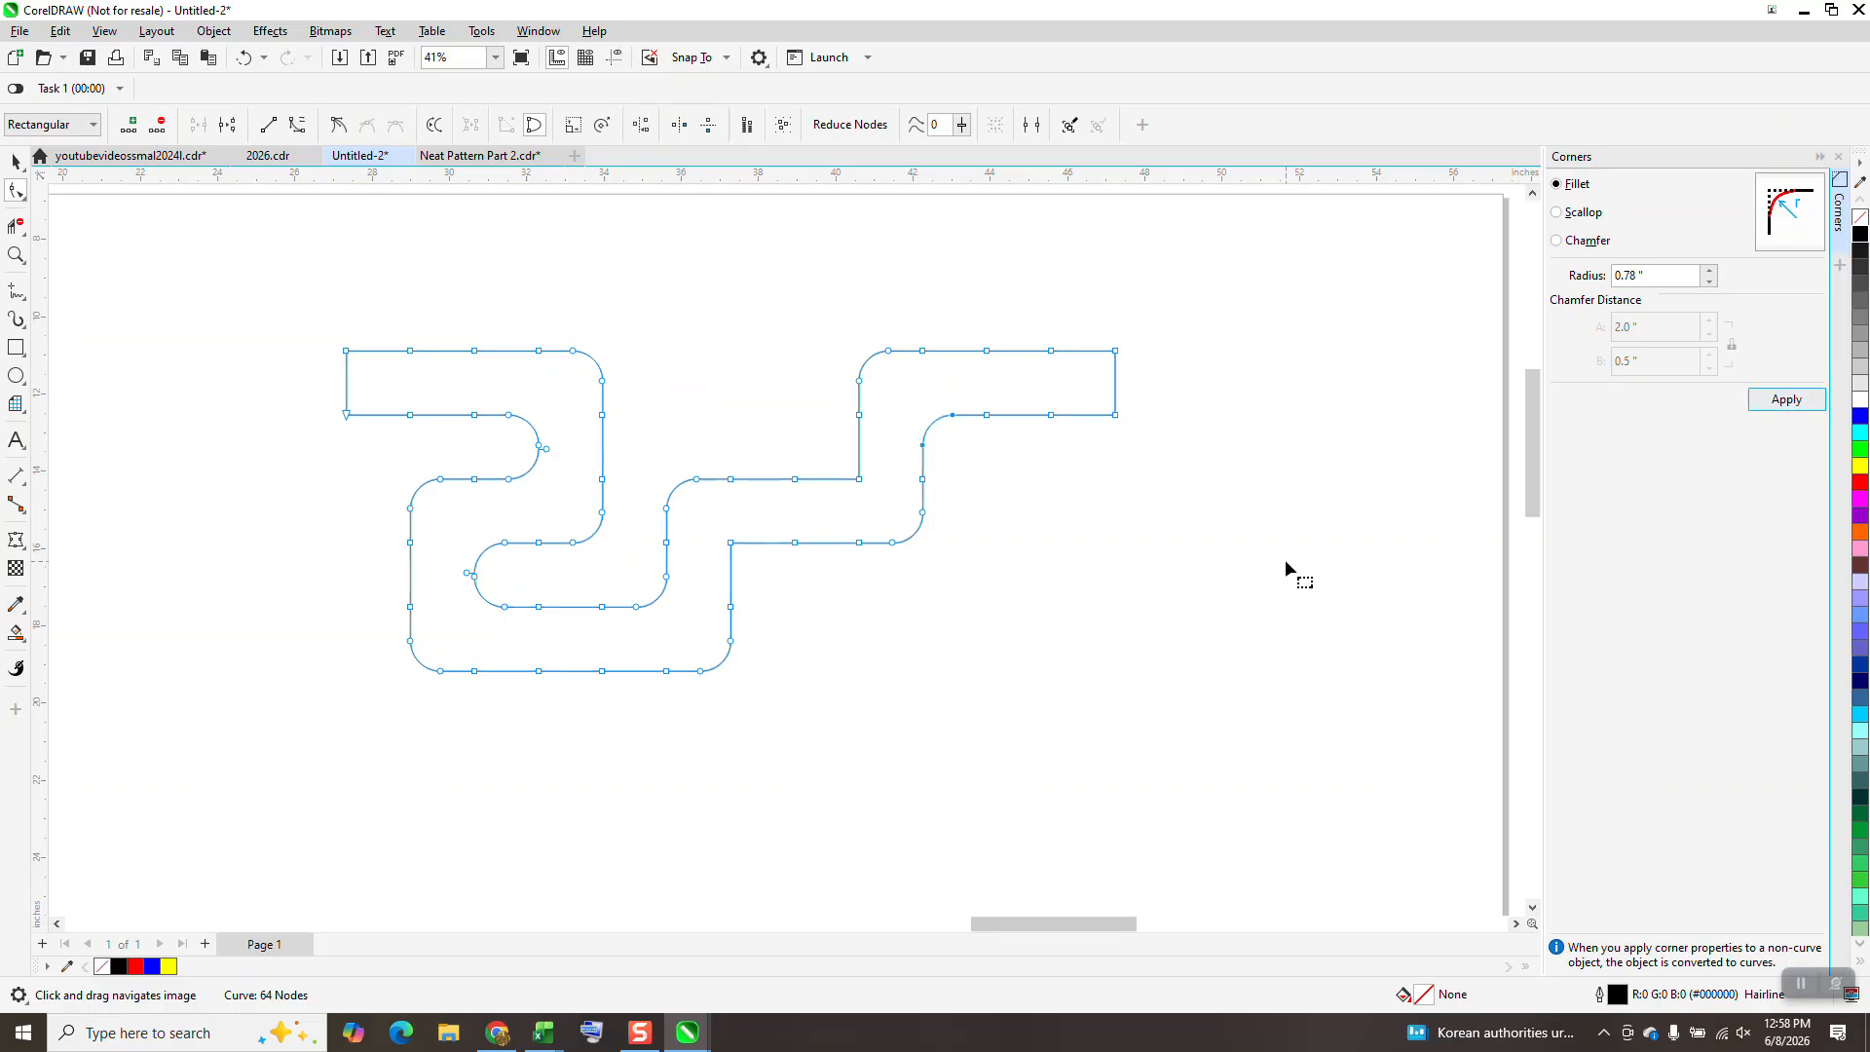
scroll(933, 473, "down", 1)
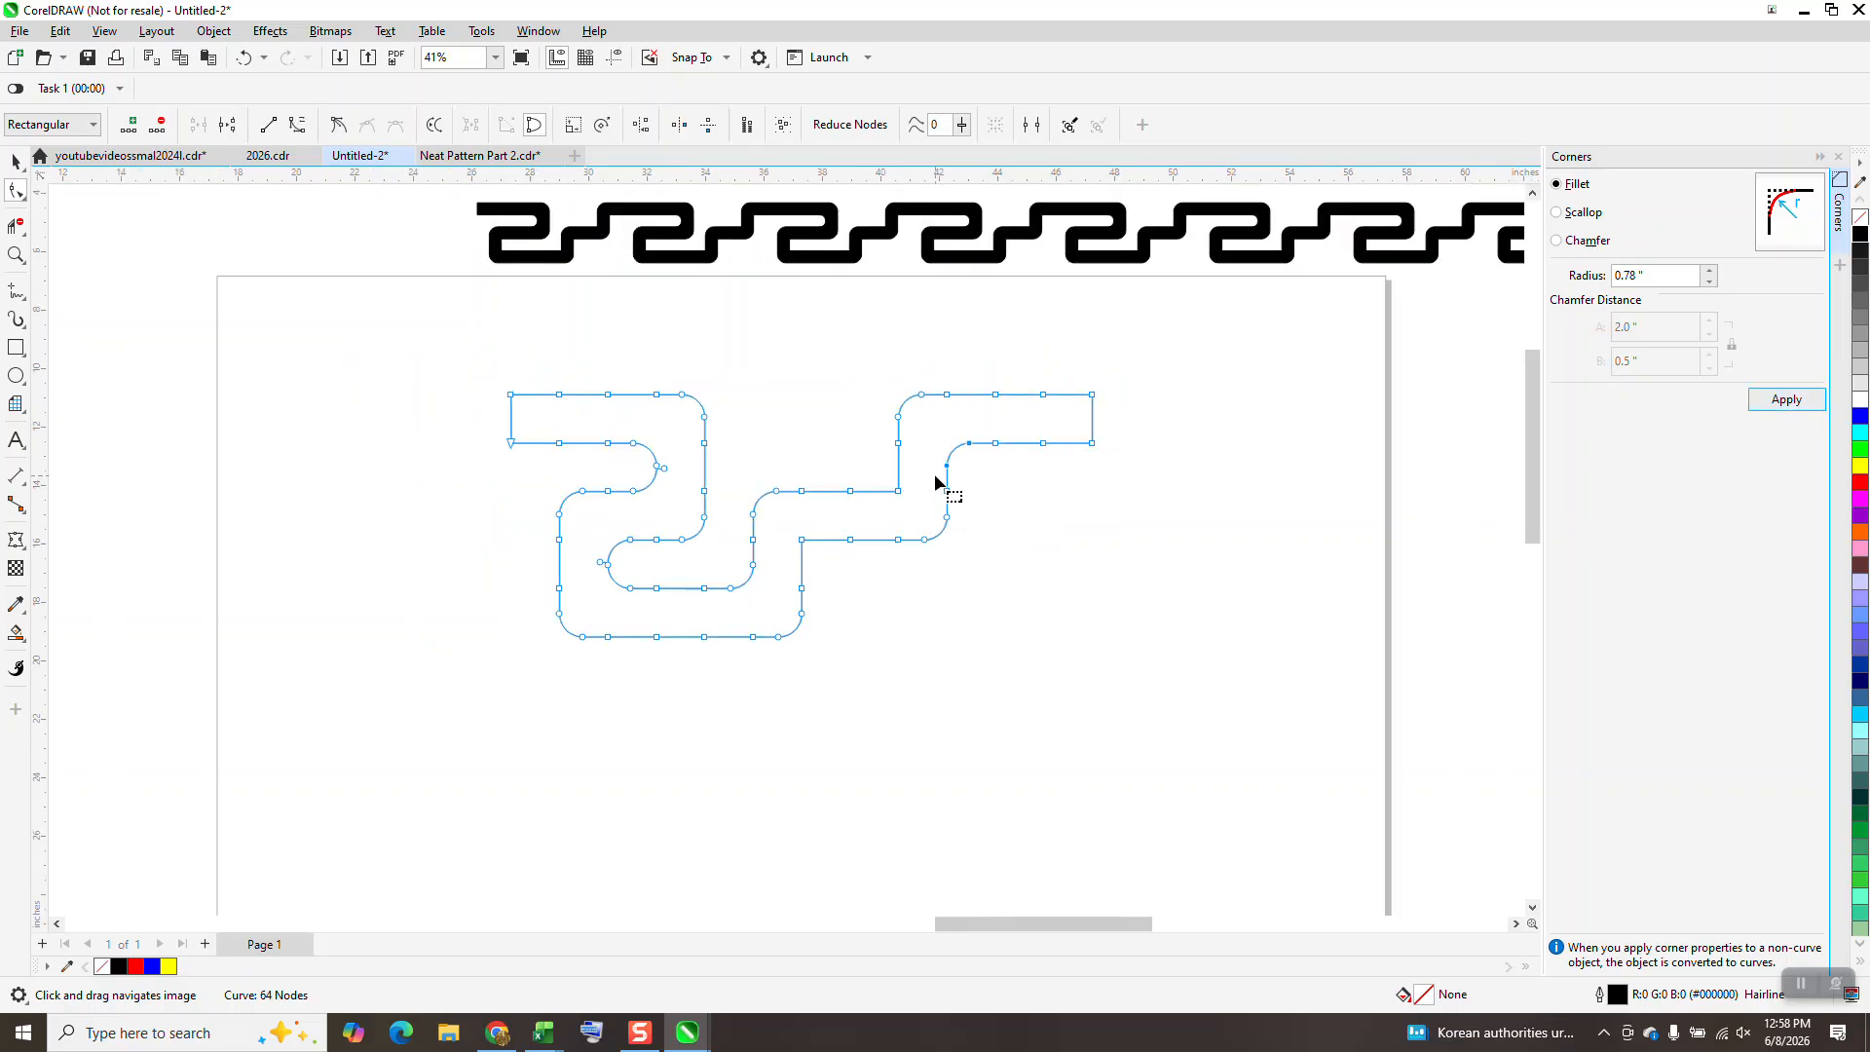
Scale the whole motif proportionally to a width of 2 inches.
left_click(15, 162)
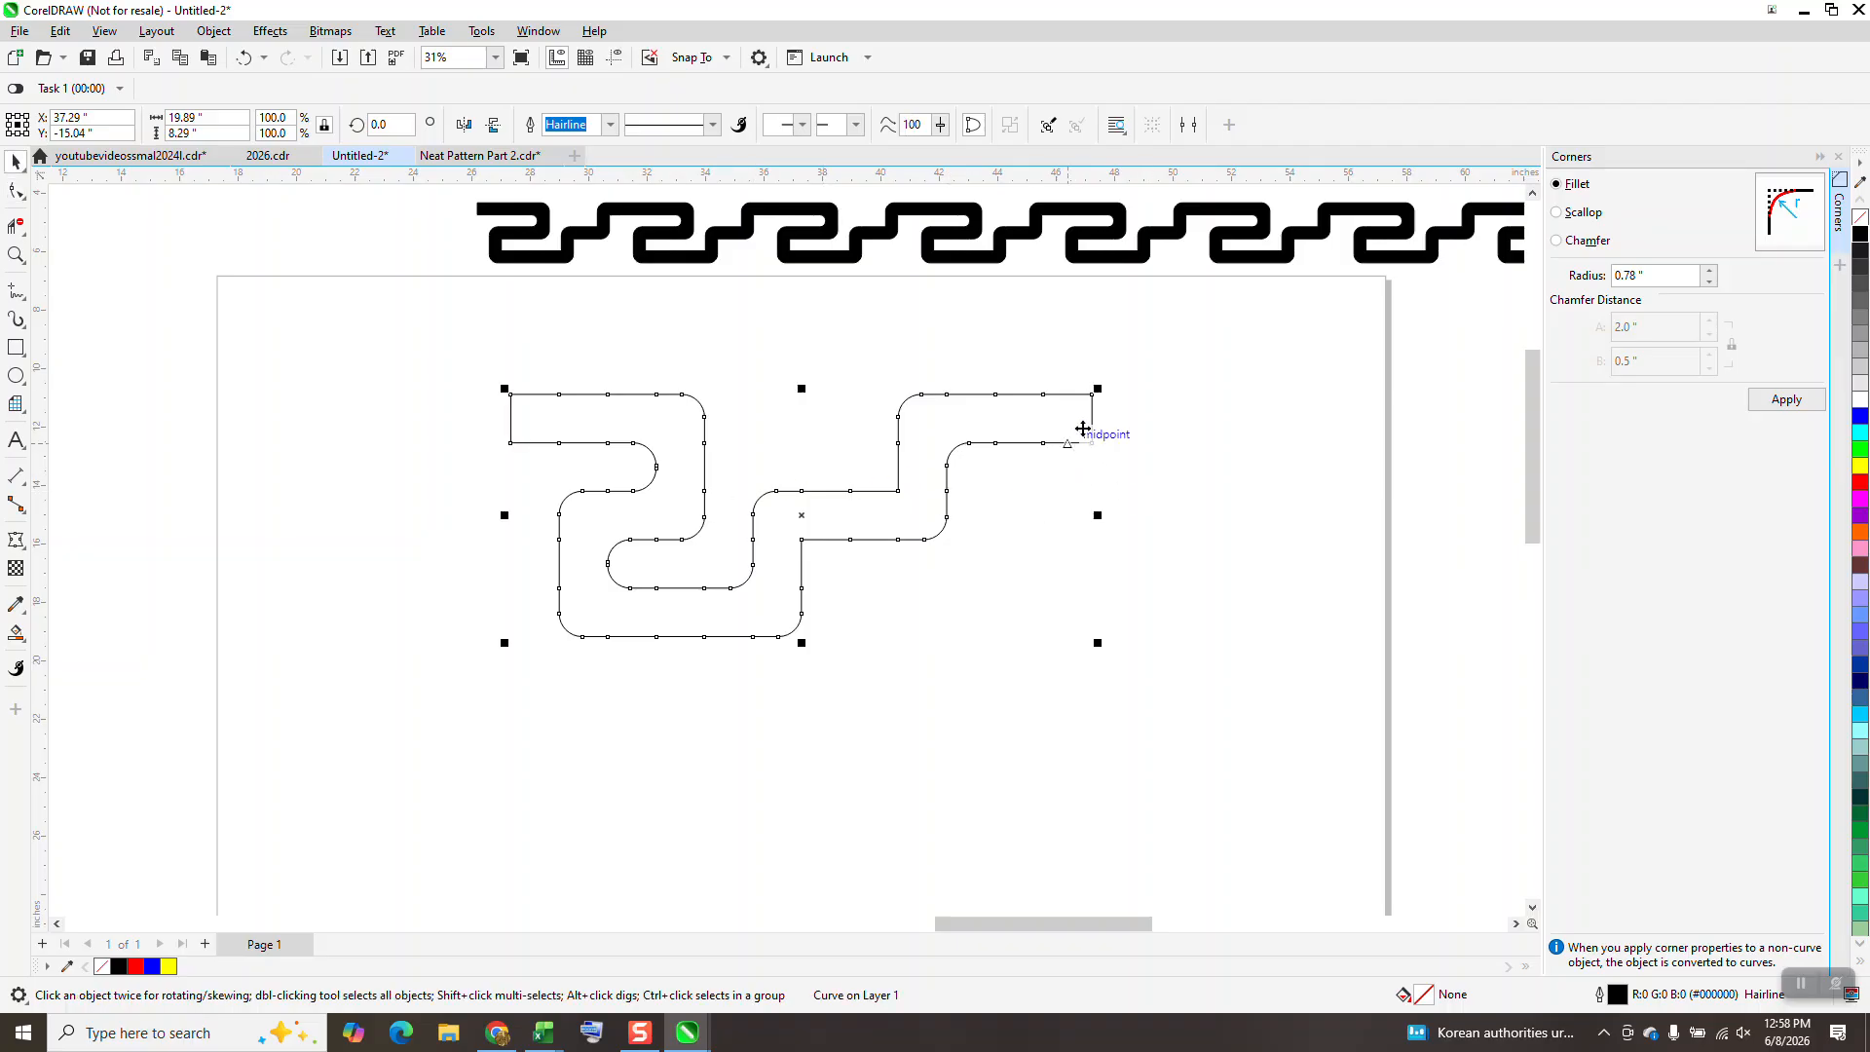
scroll(794, 423, "down", 1)
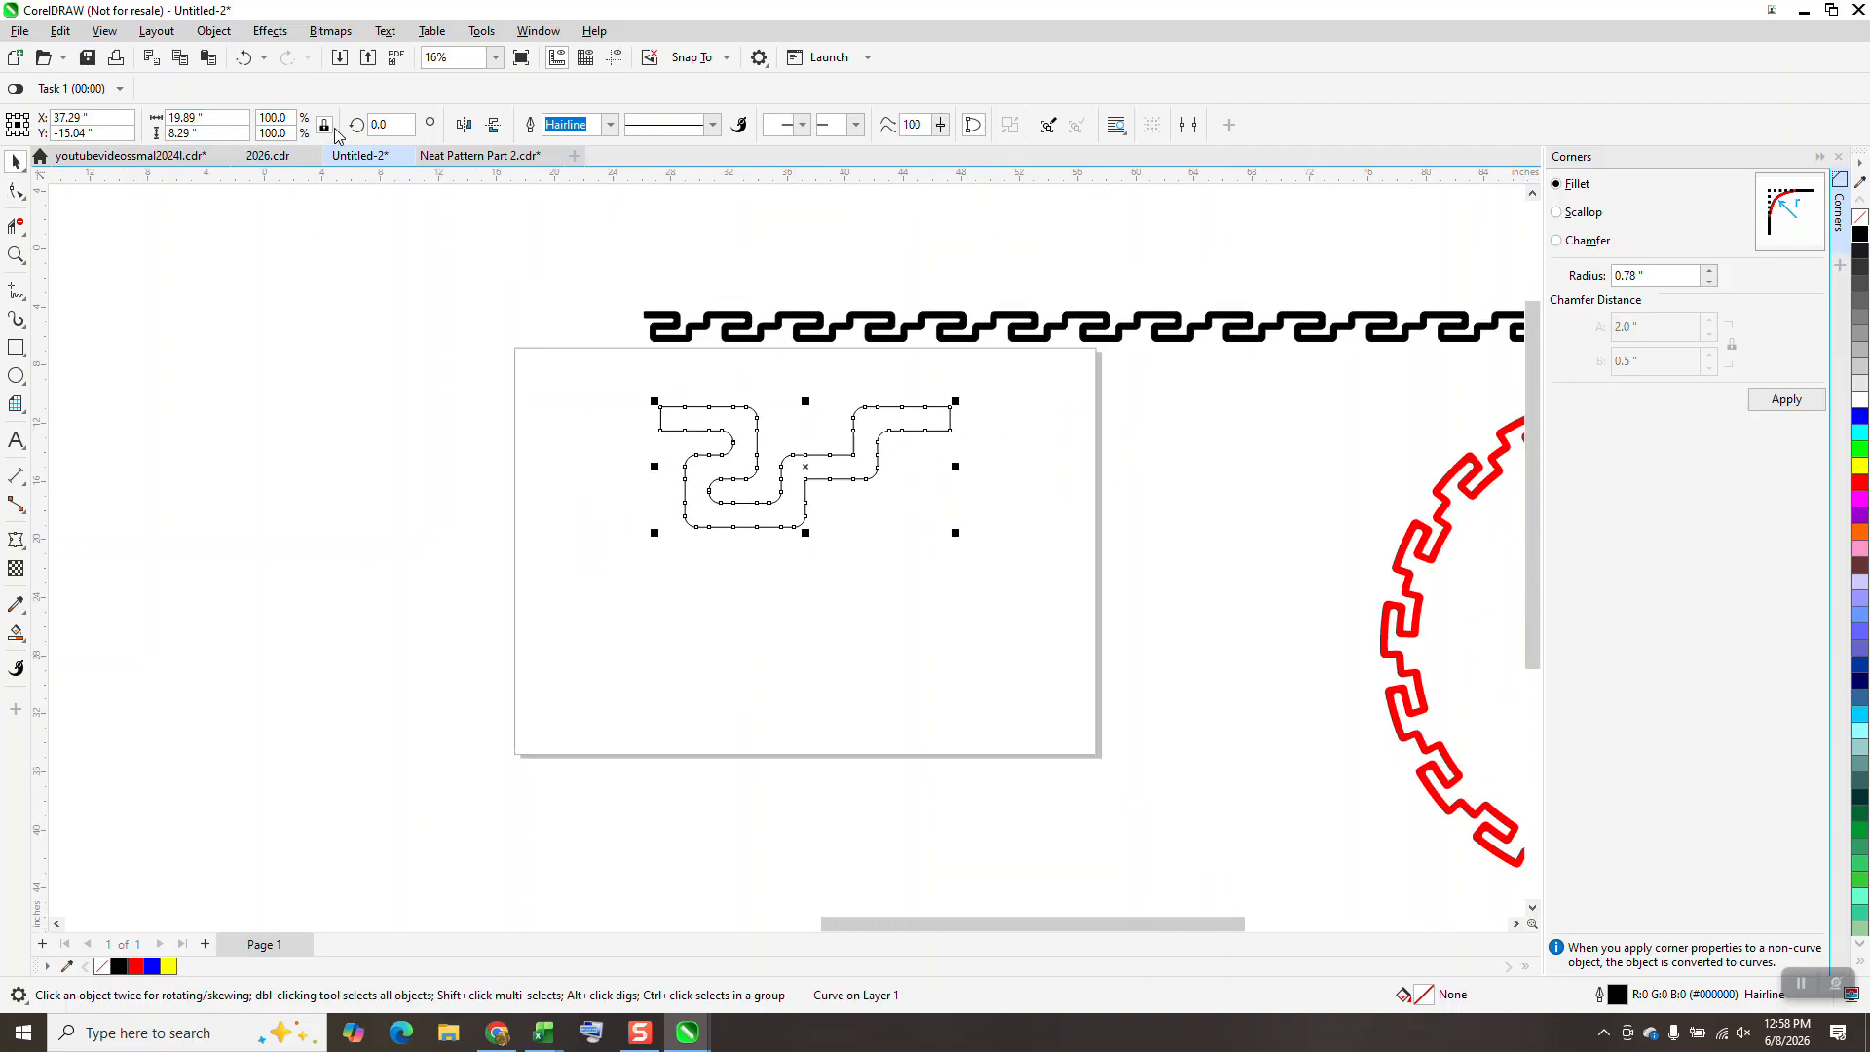
left_click(190, 117)
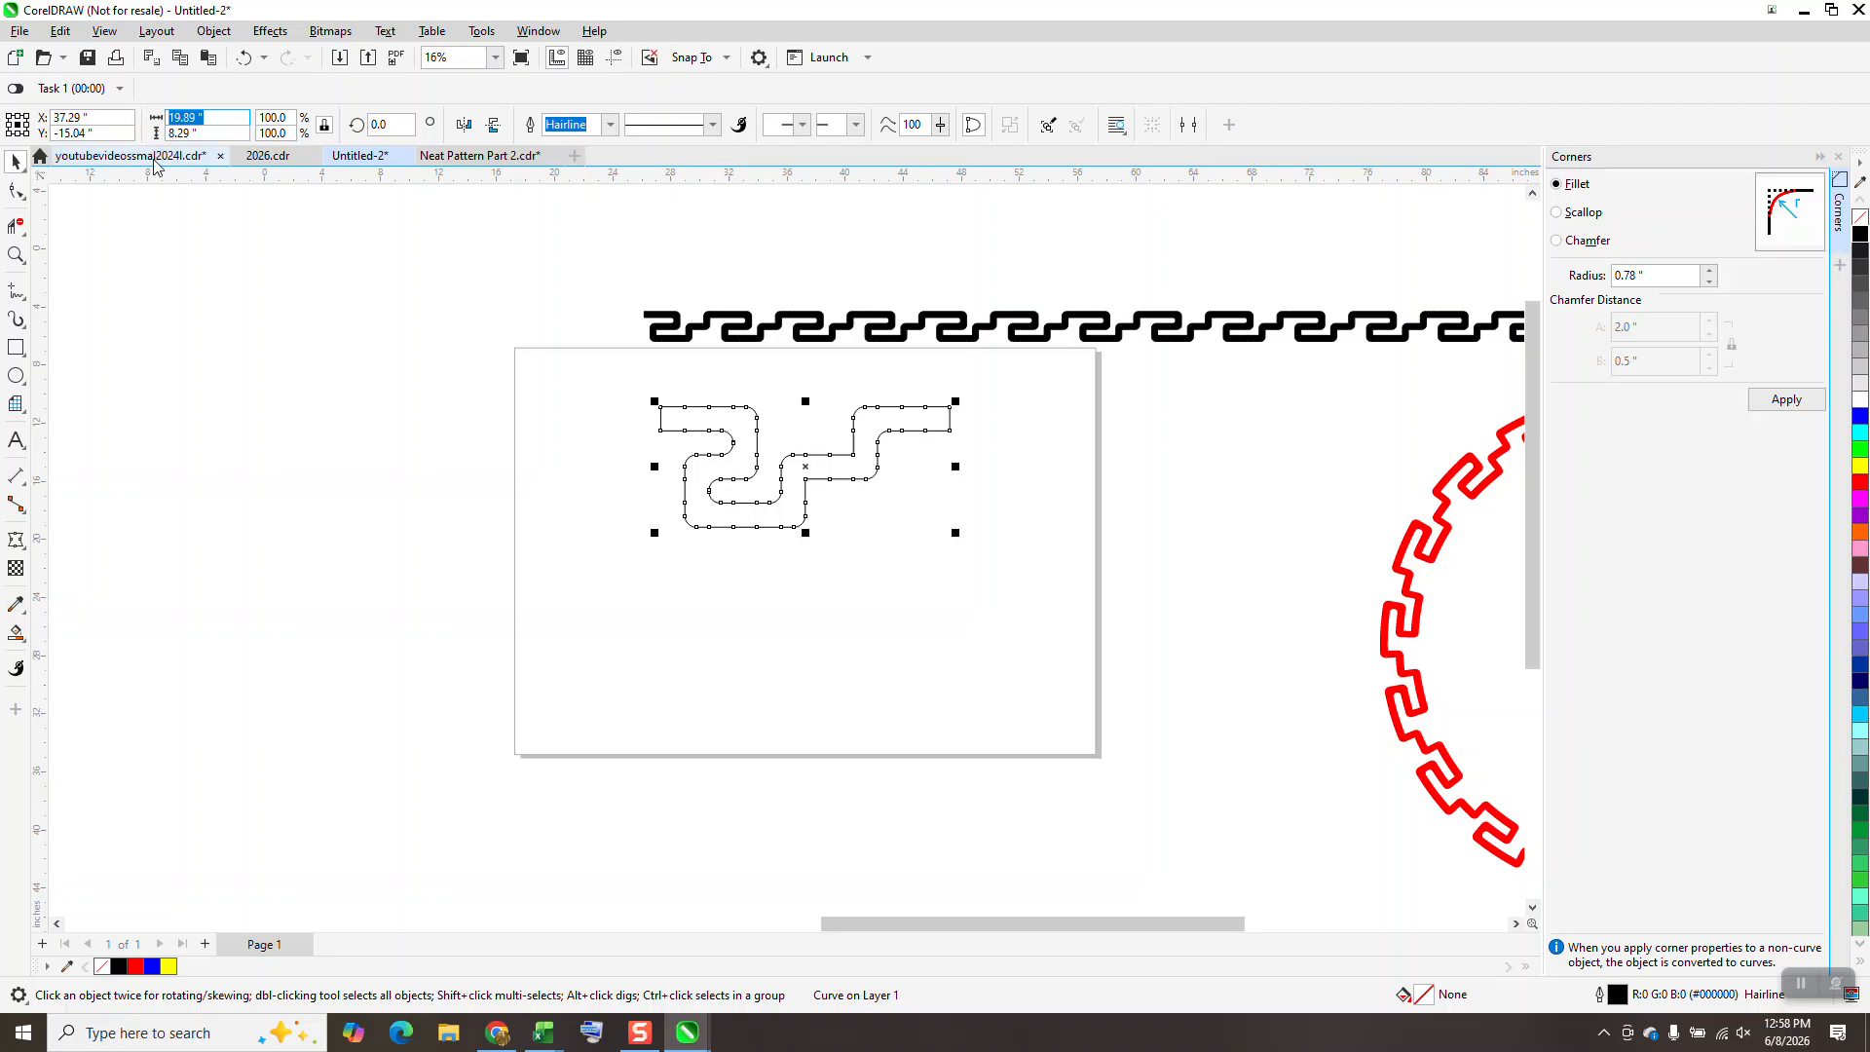
type("2")
key("Return")
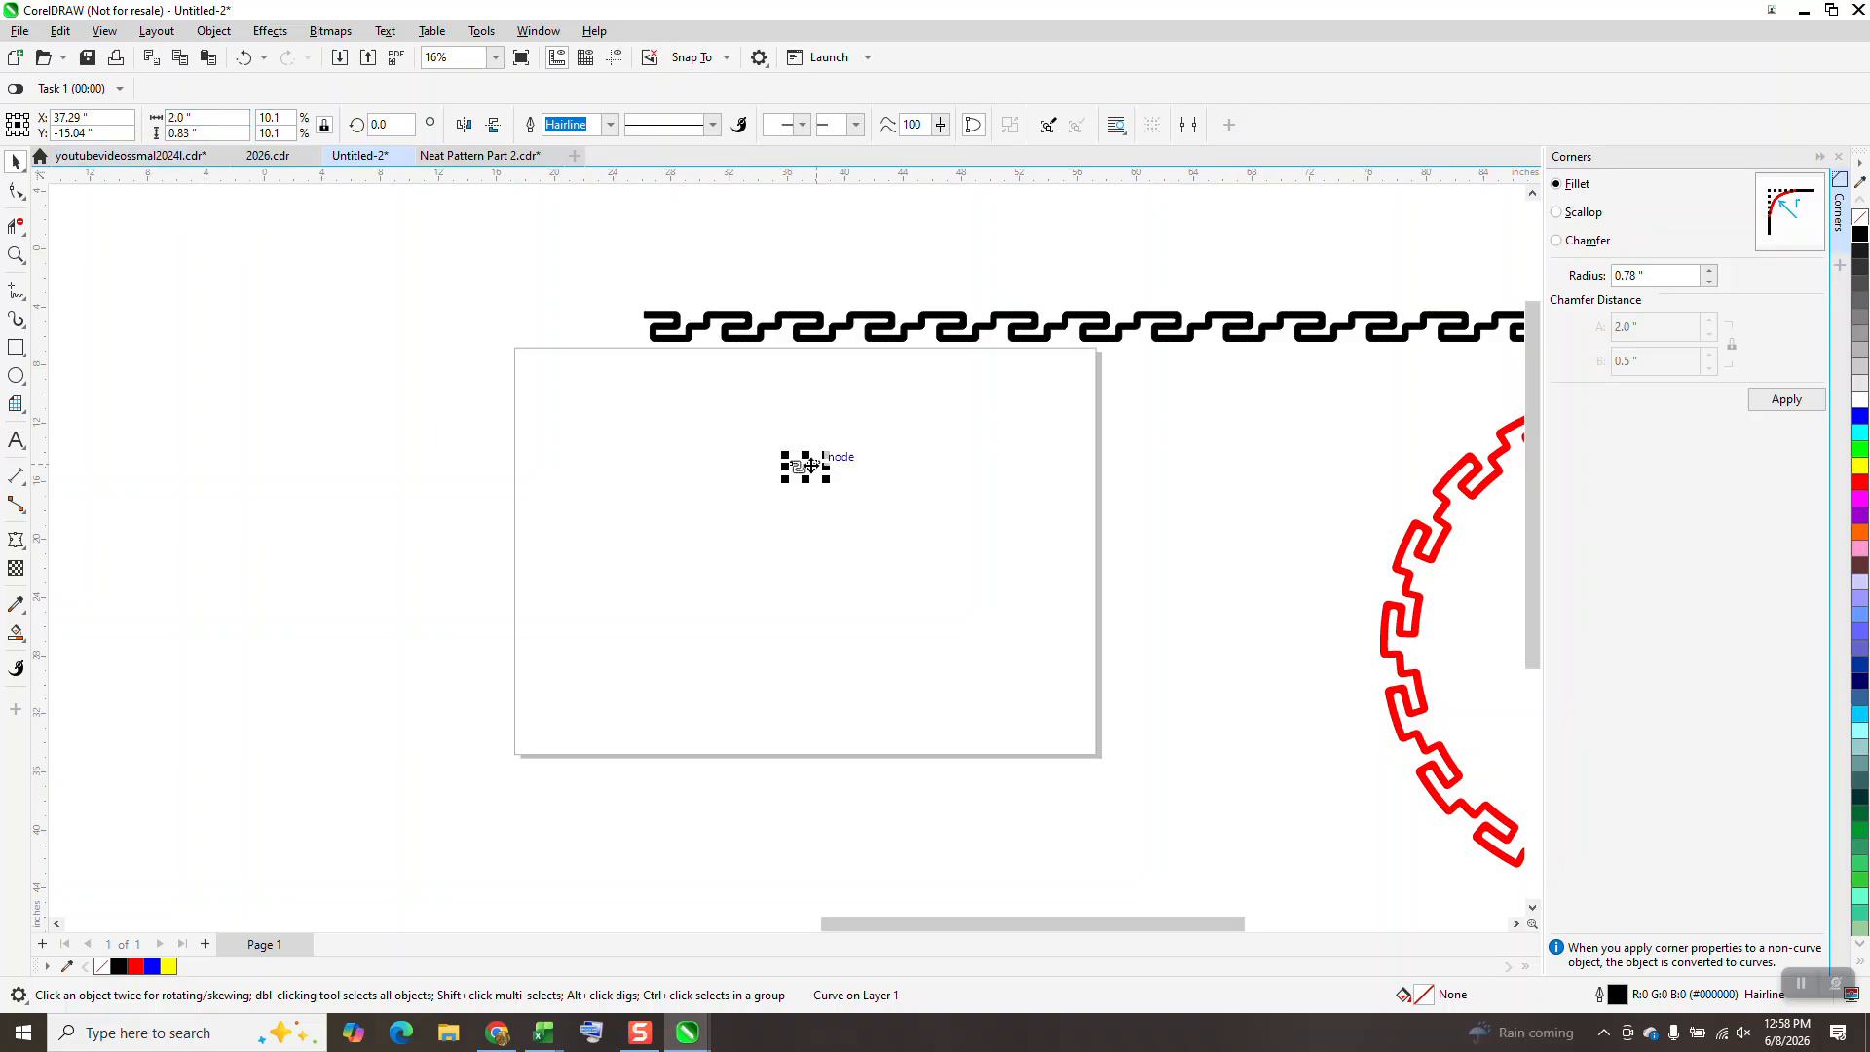
Move the small motif to the page's upper left area and place a spare copy 10 inches above it, outside the page.
left_click_drag(811, 466, 701, 487)
left_click(16, 256)
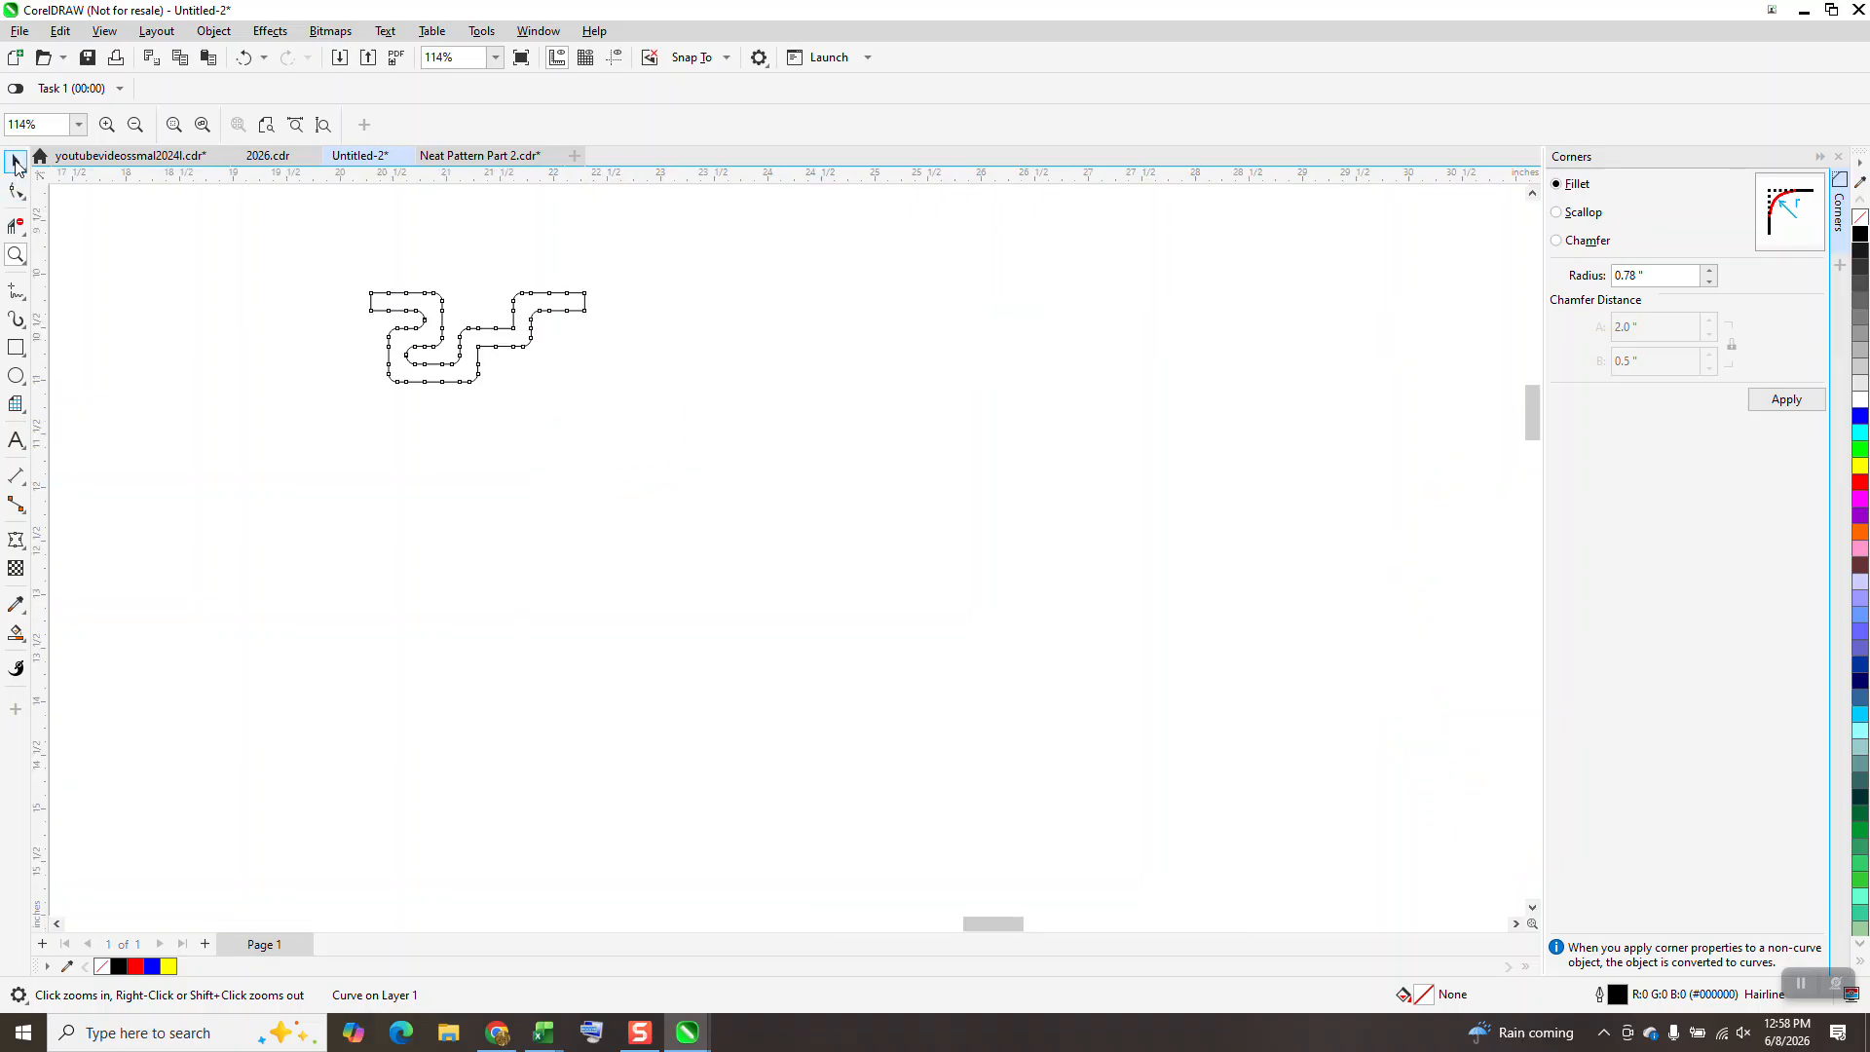
left_click(14, 164)
scroll(581, 513, "down", 1)
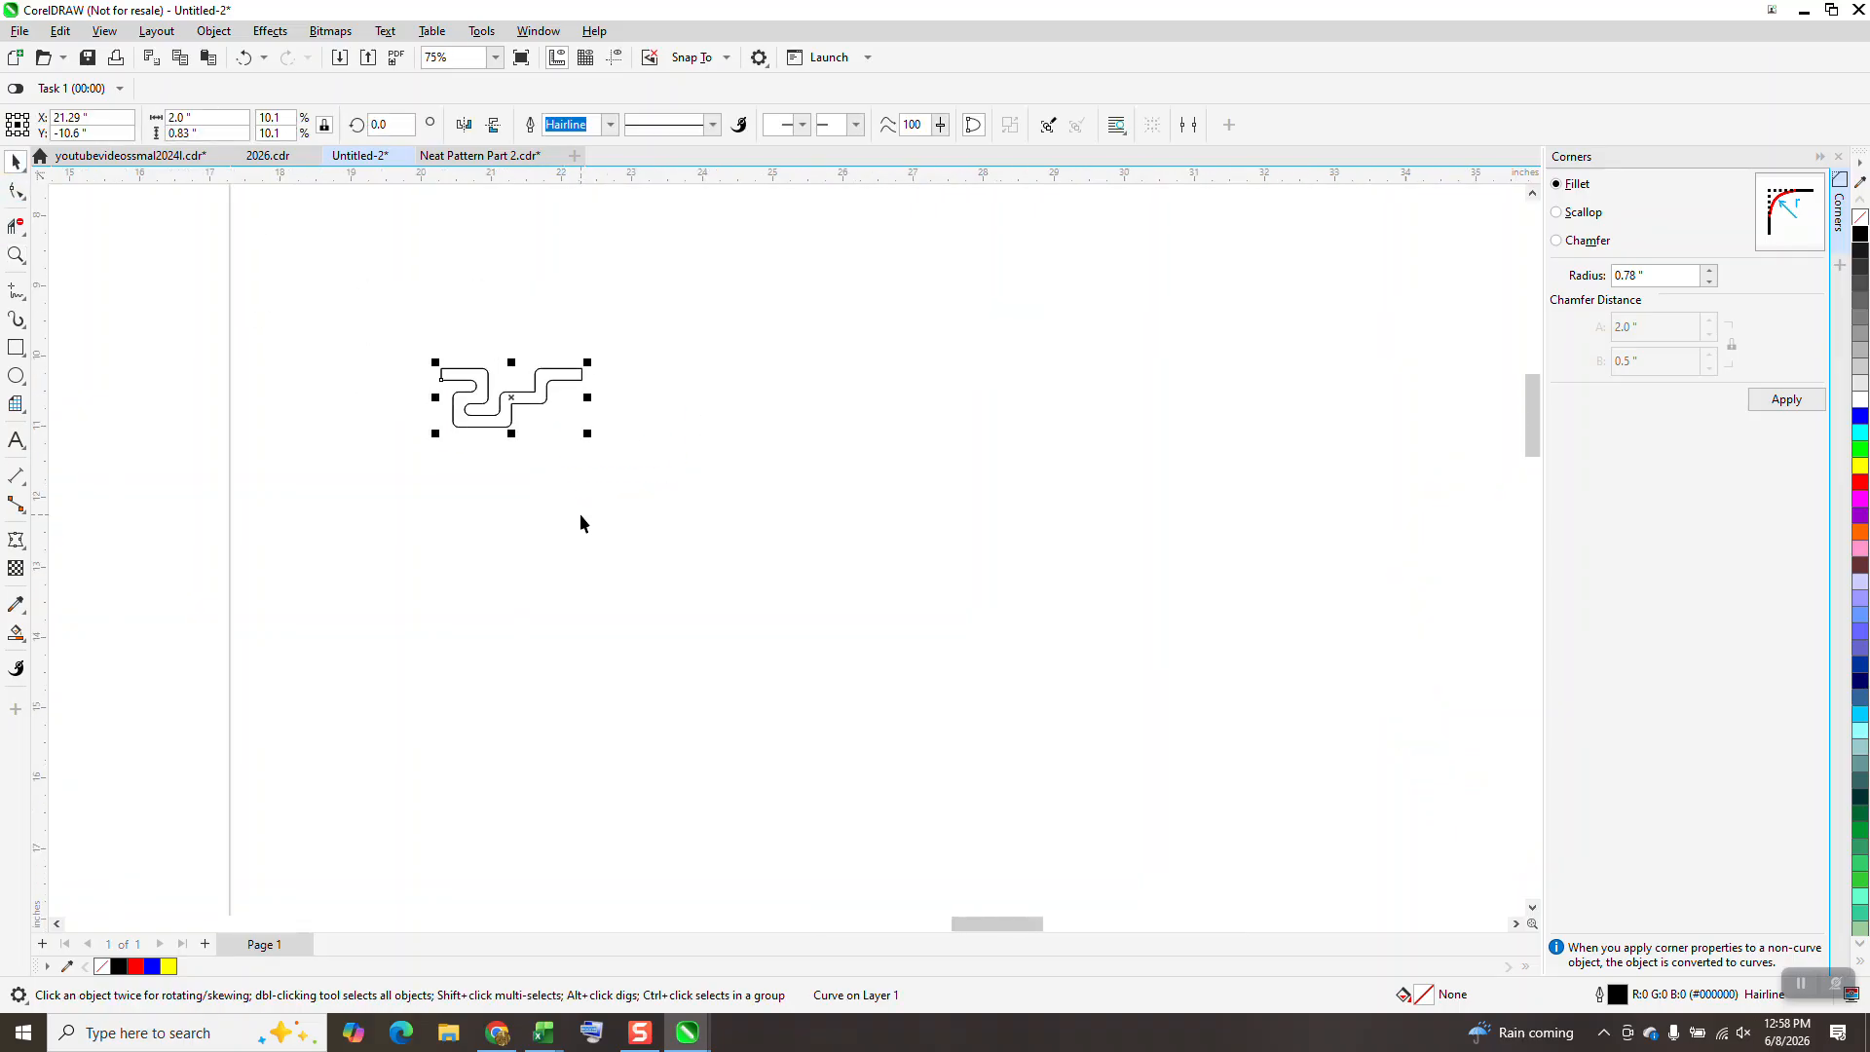
scroll(613, 516, "down", 3)
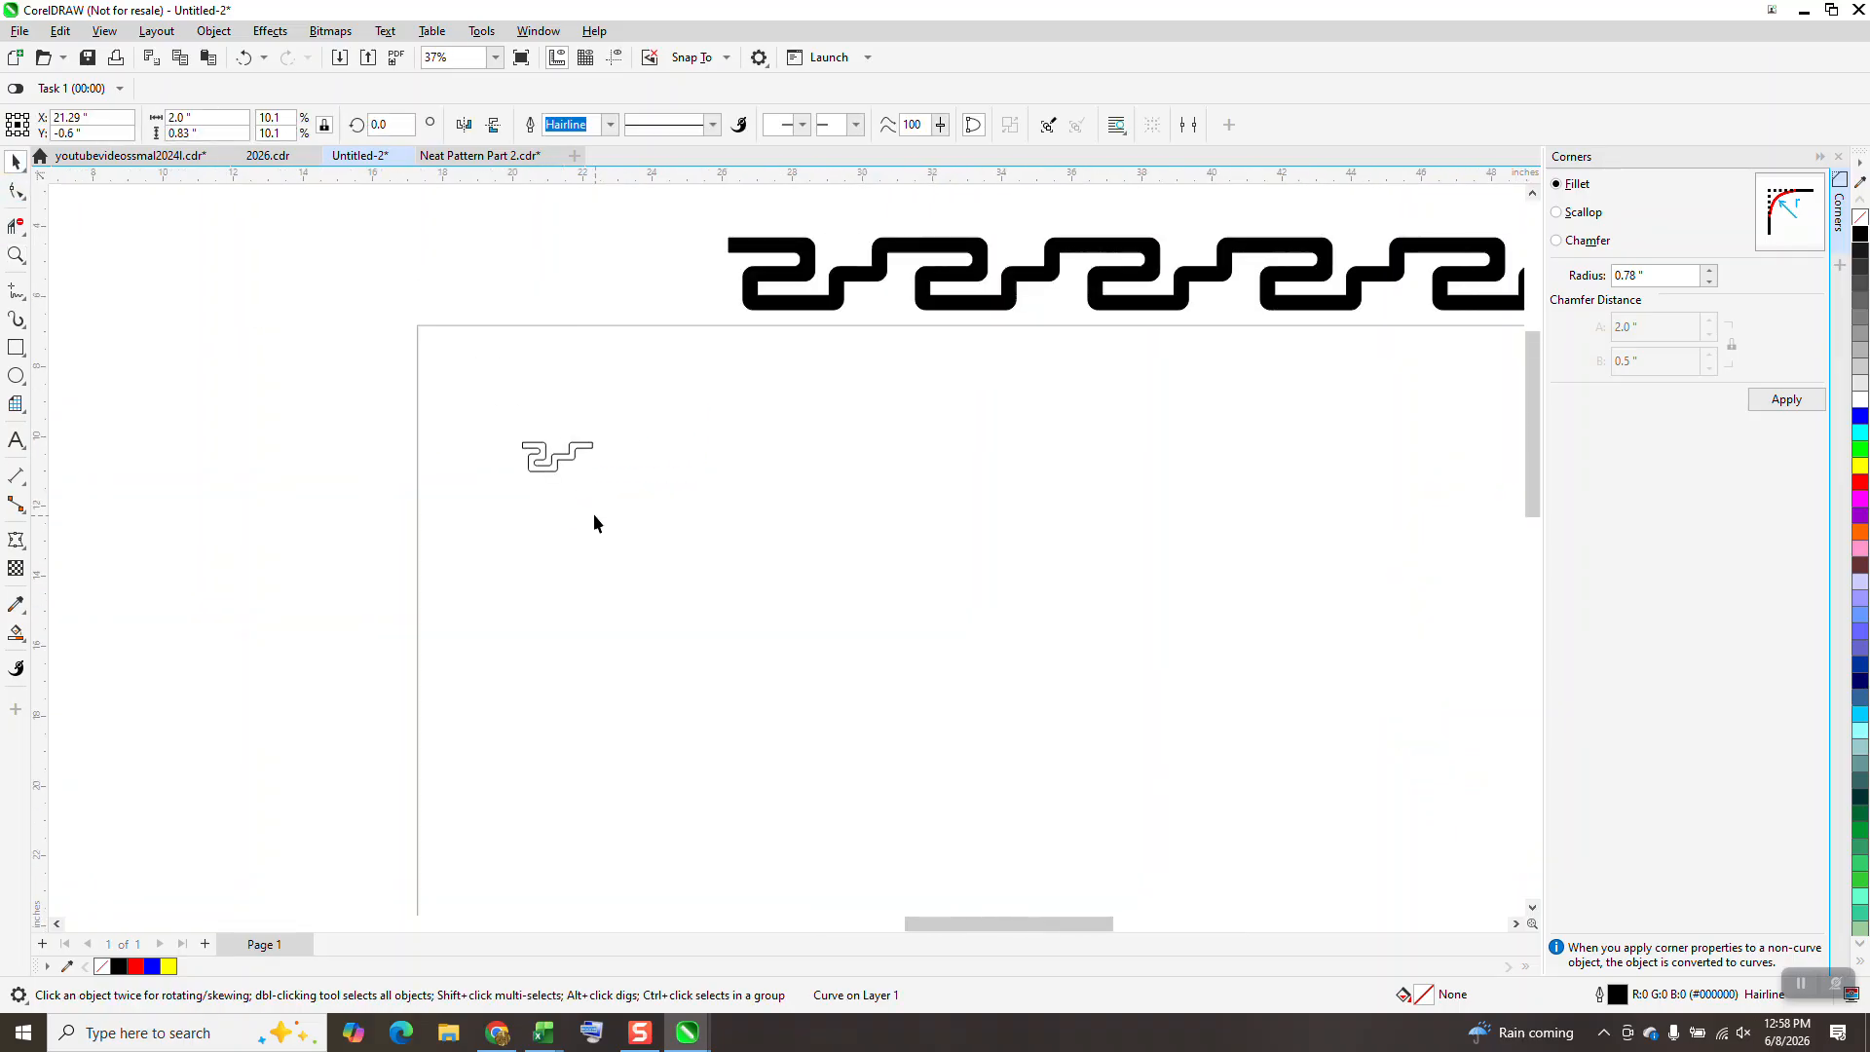
left_click_drag(570, 481, 576, 478)
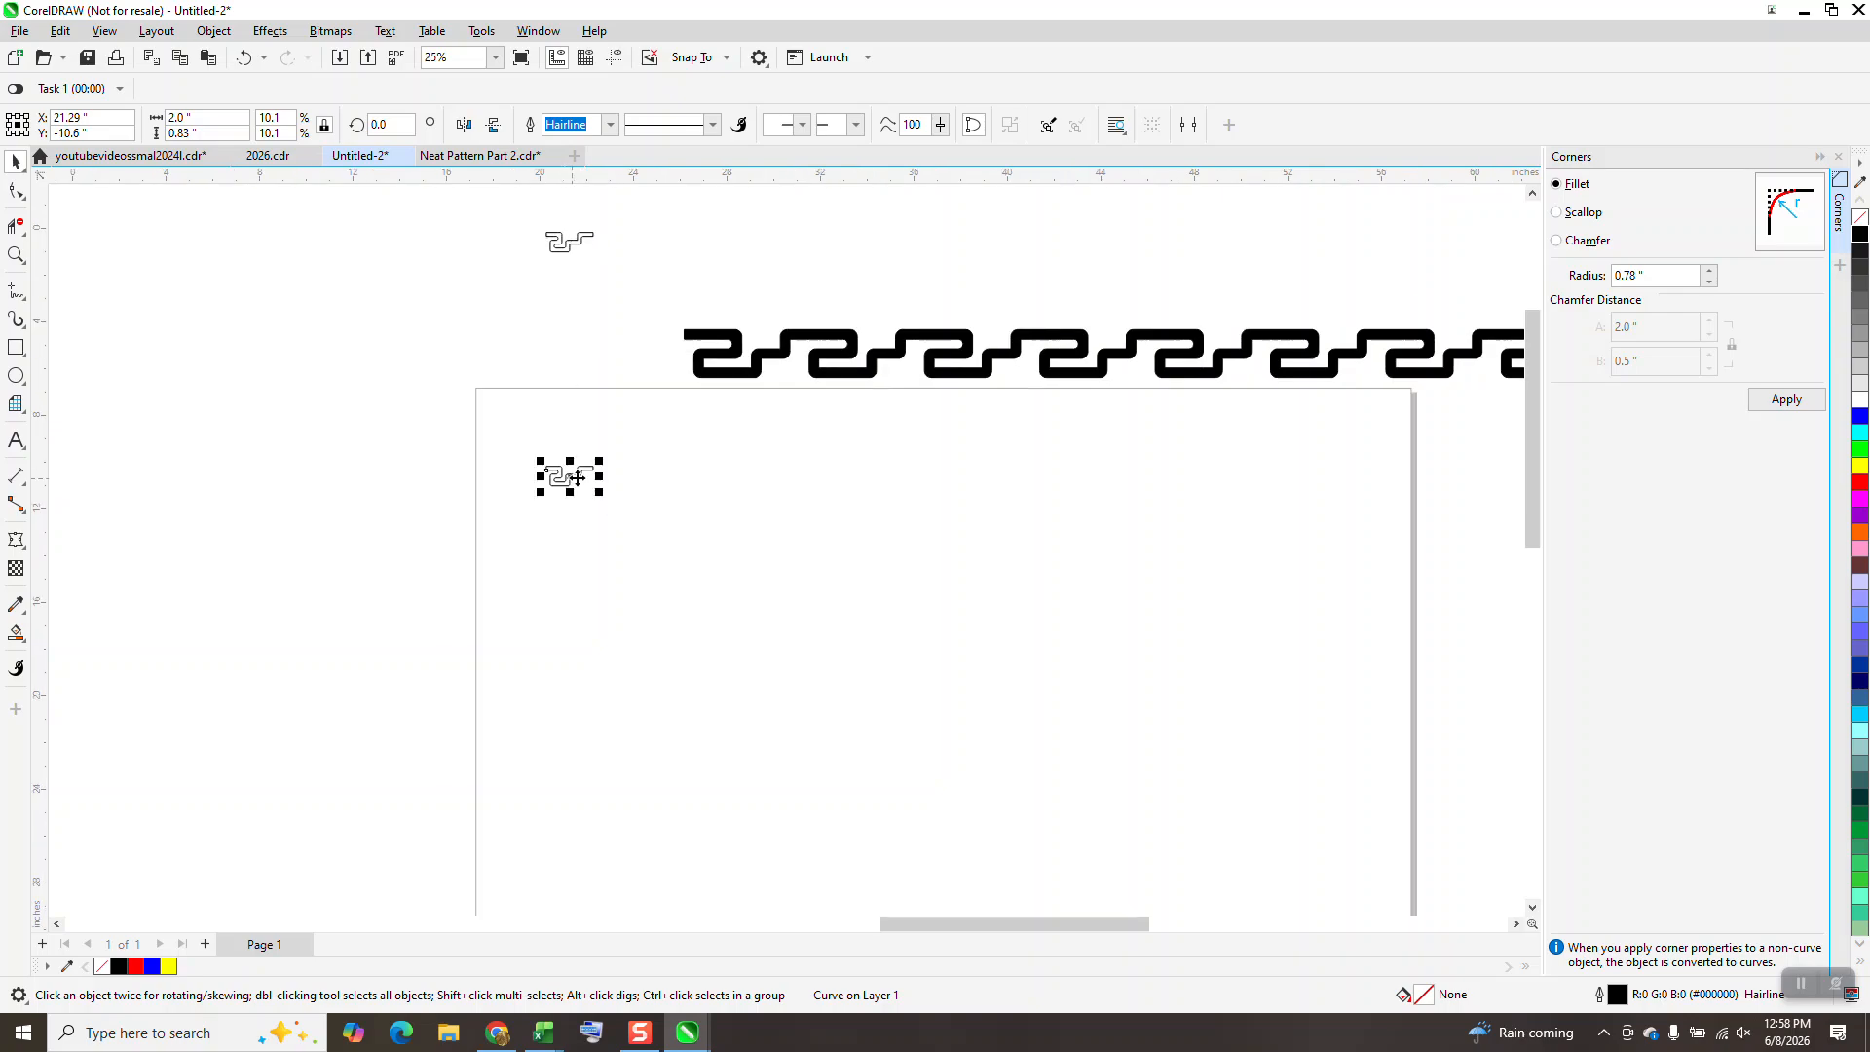
Set the nudge distance to 2 inches and duplicate the page's motif 13 times to the right into one continuous row.
left_click(670, 207)
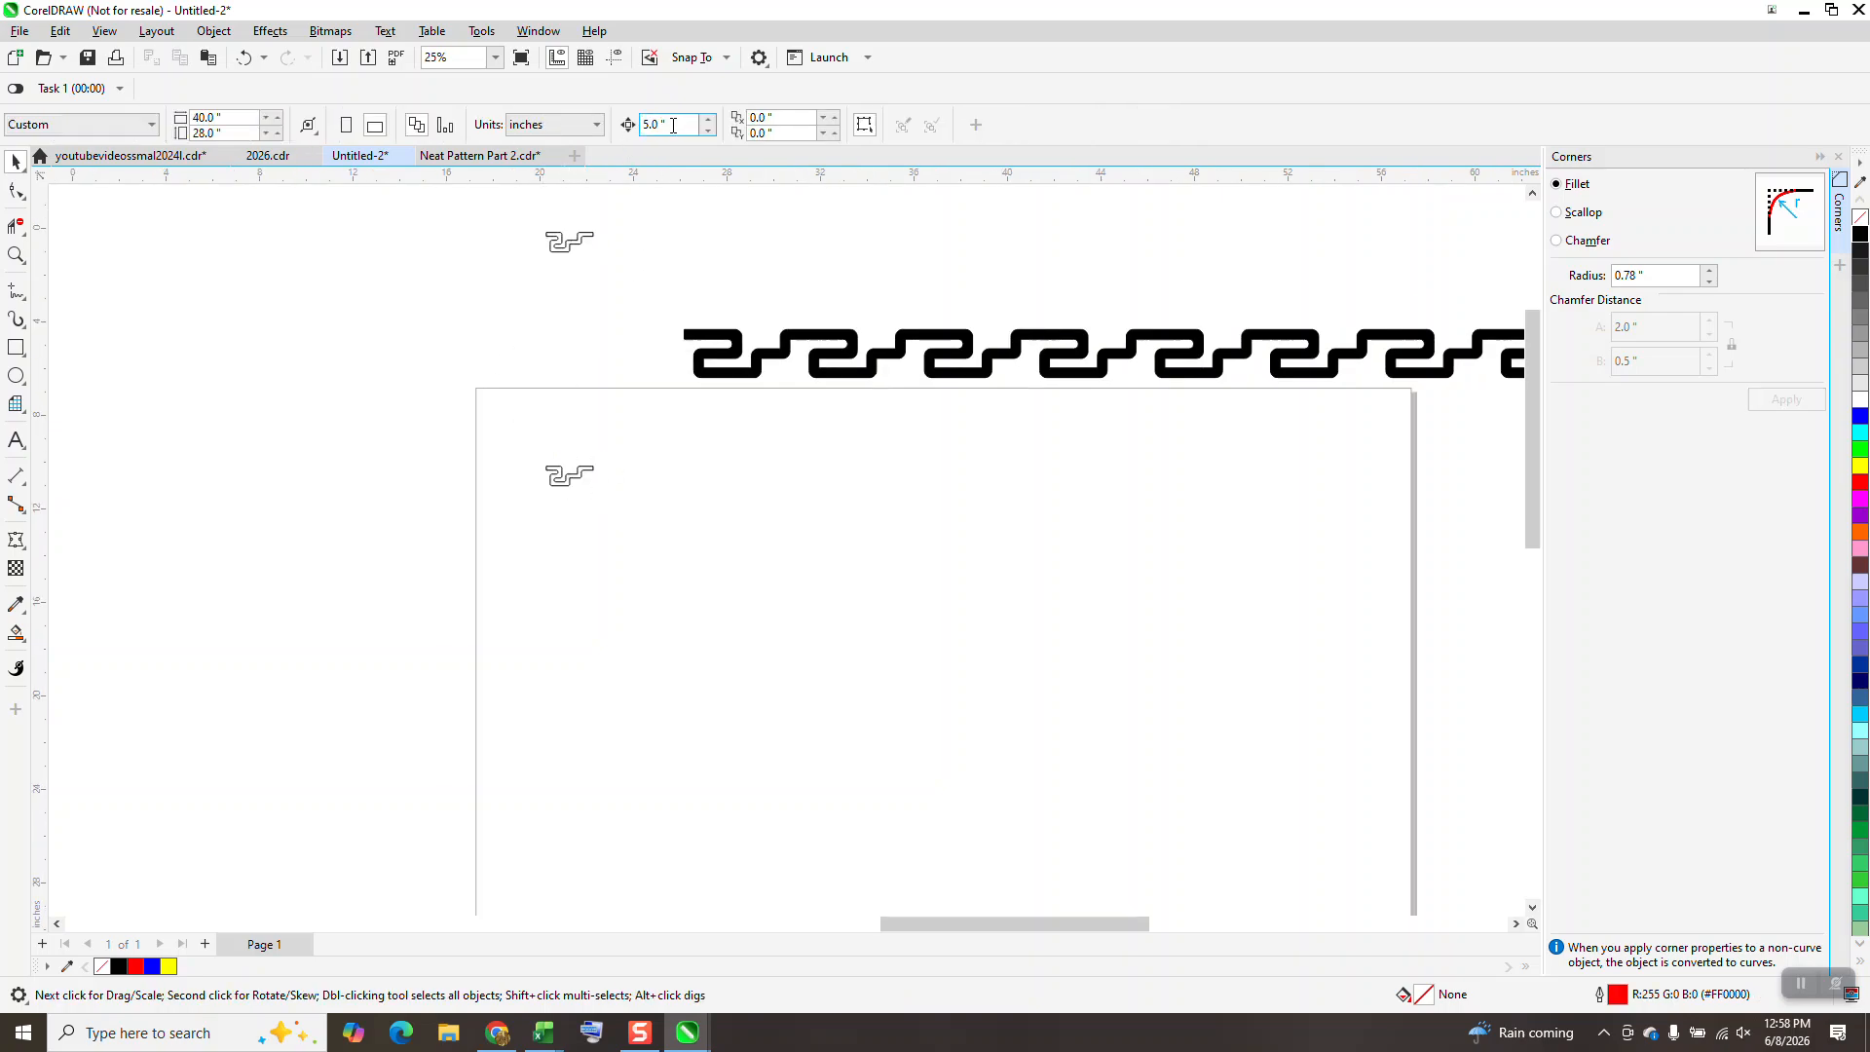
type("2")
left_click(578, 476)
key("KP_Add")
key("Right")
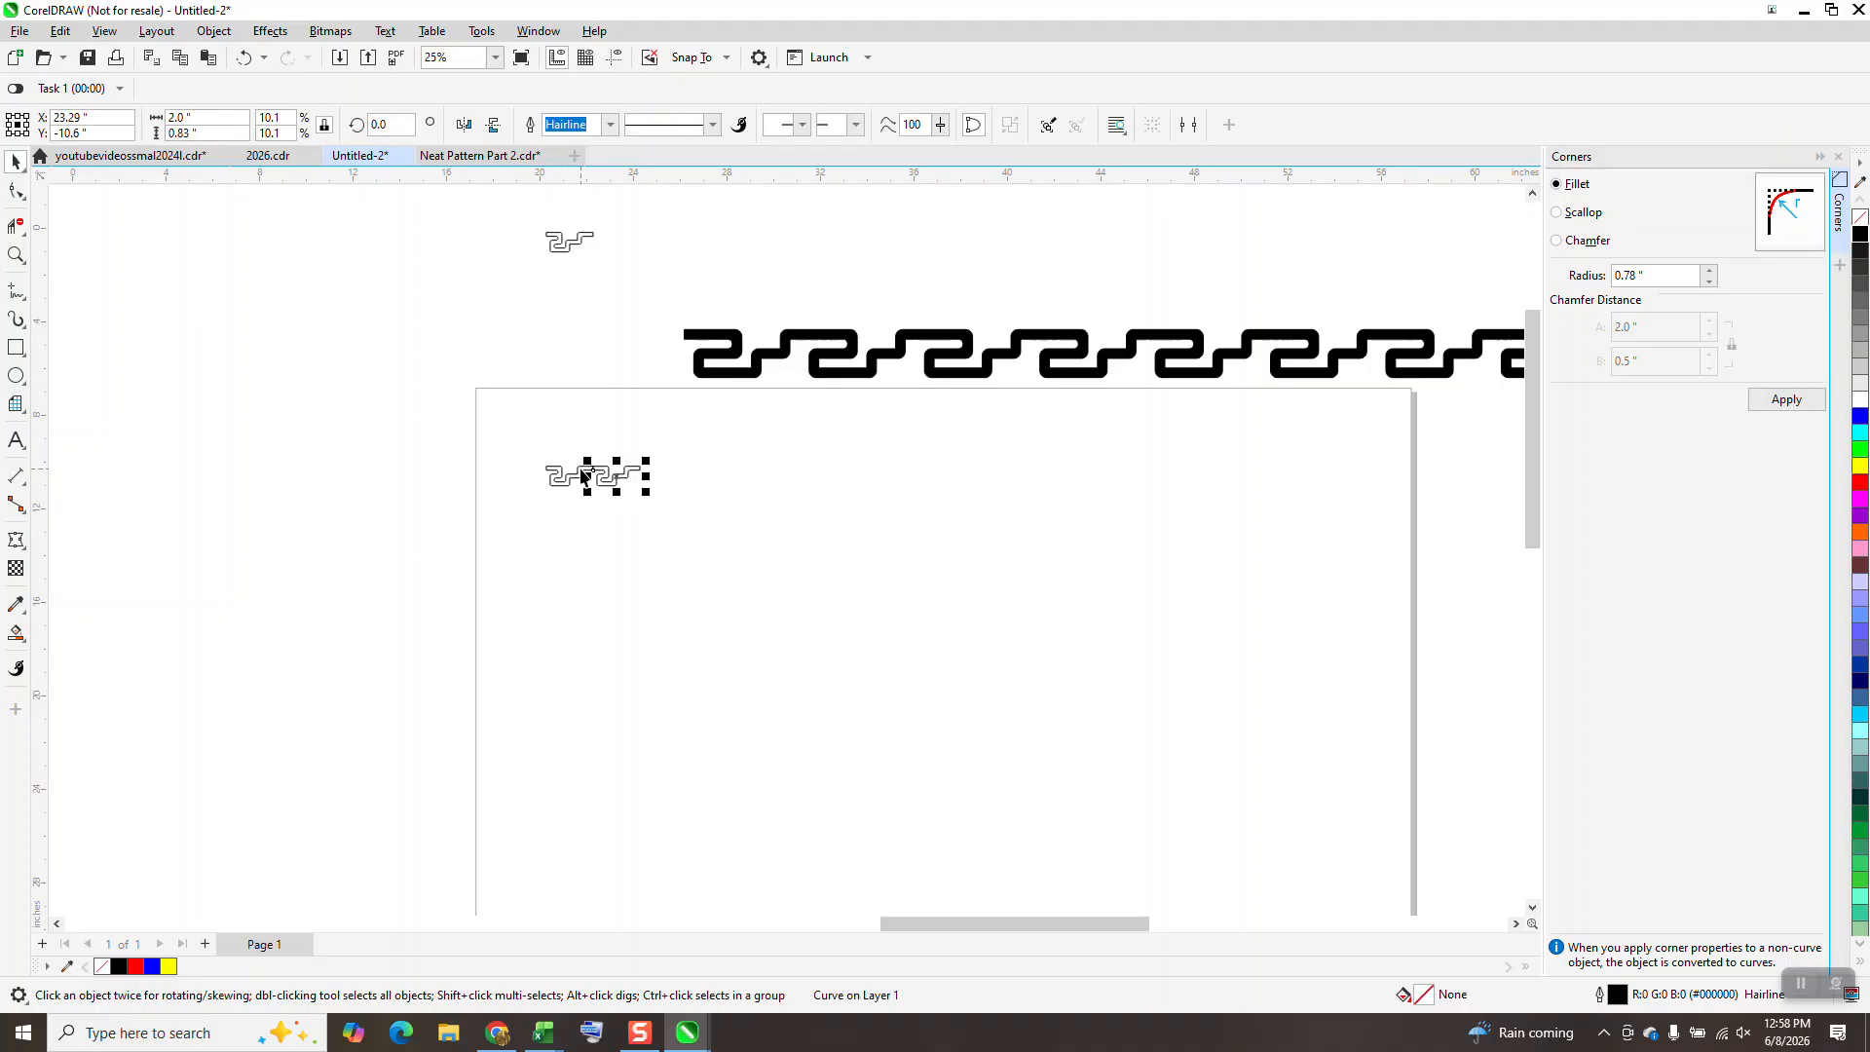
key("KP_Add")
key("Right")
key("KP_Add")
key("Right")
key("KP_Add")
key("Right")
key("KP_Add")
key("Right")
key("KP_Add")
key("Right")
key("KP_Add")
key("Right")
key("KP_Add")
key("Right")
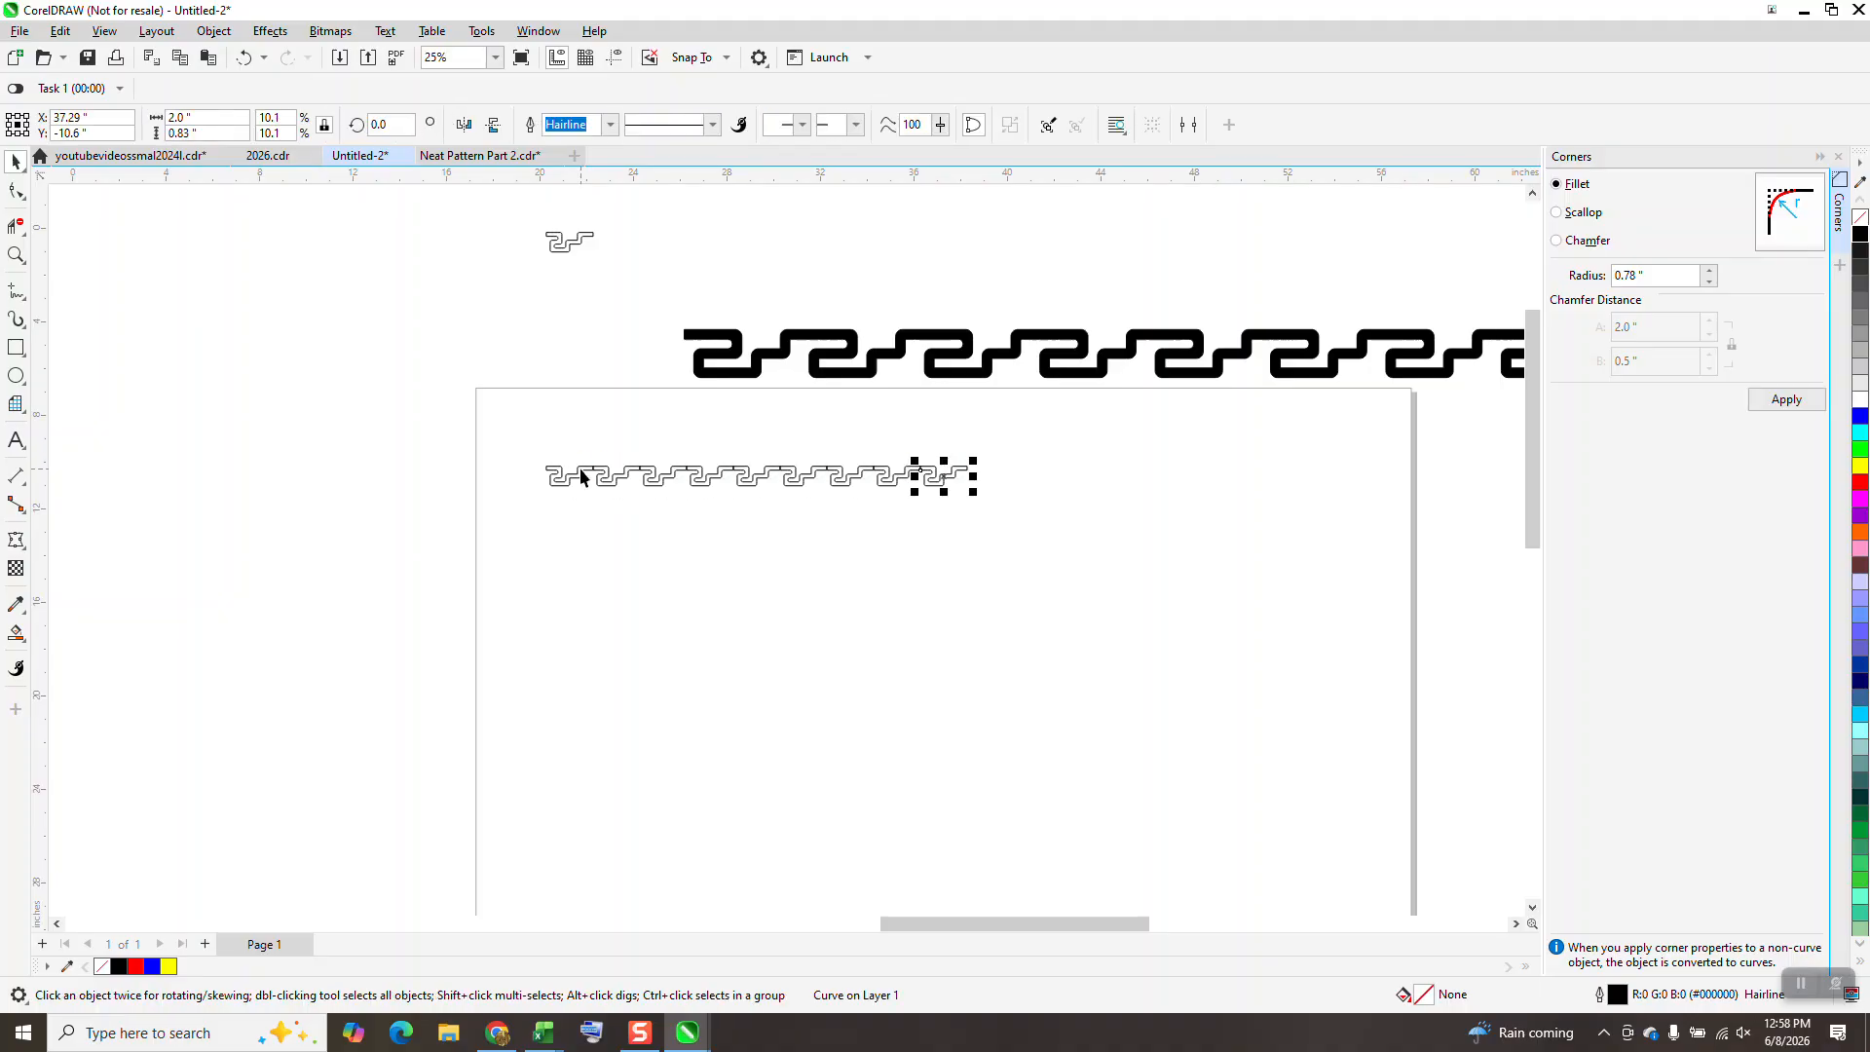
key("KP_Add")
key("Right")
key("KP_Add")
key("Right")
key("KP_Add")
key("Right")
key("KP_Add")
key("Right")
key("KP_Add")
key("Right")
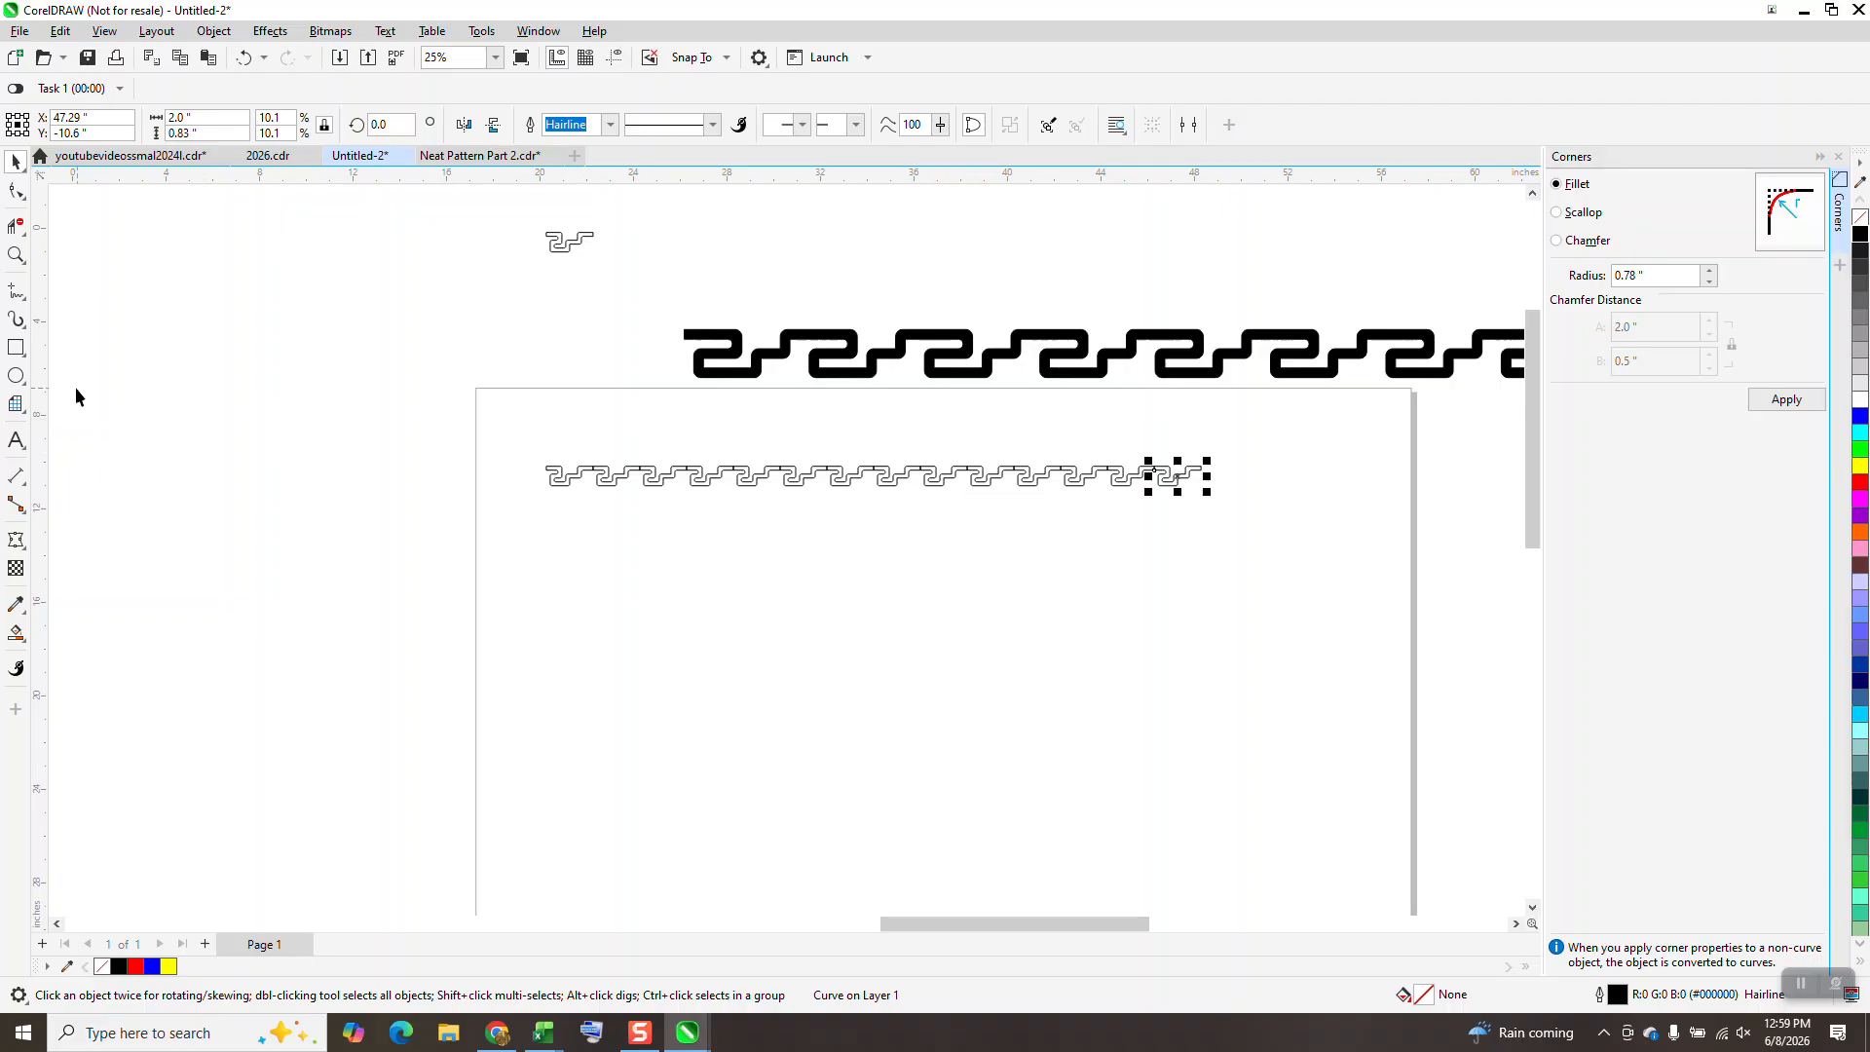
Draw a circle about 17.52 inches in diameter, centred on the page below the motif row, and convert it to curves.
left_click(16, 376)
scroll(256, 396, "down", 1)
left_click_drag(965, 540, 657, 816)
key("p")
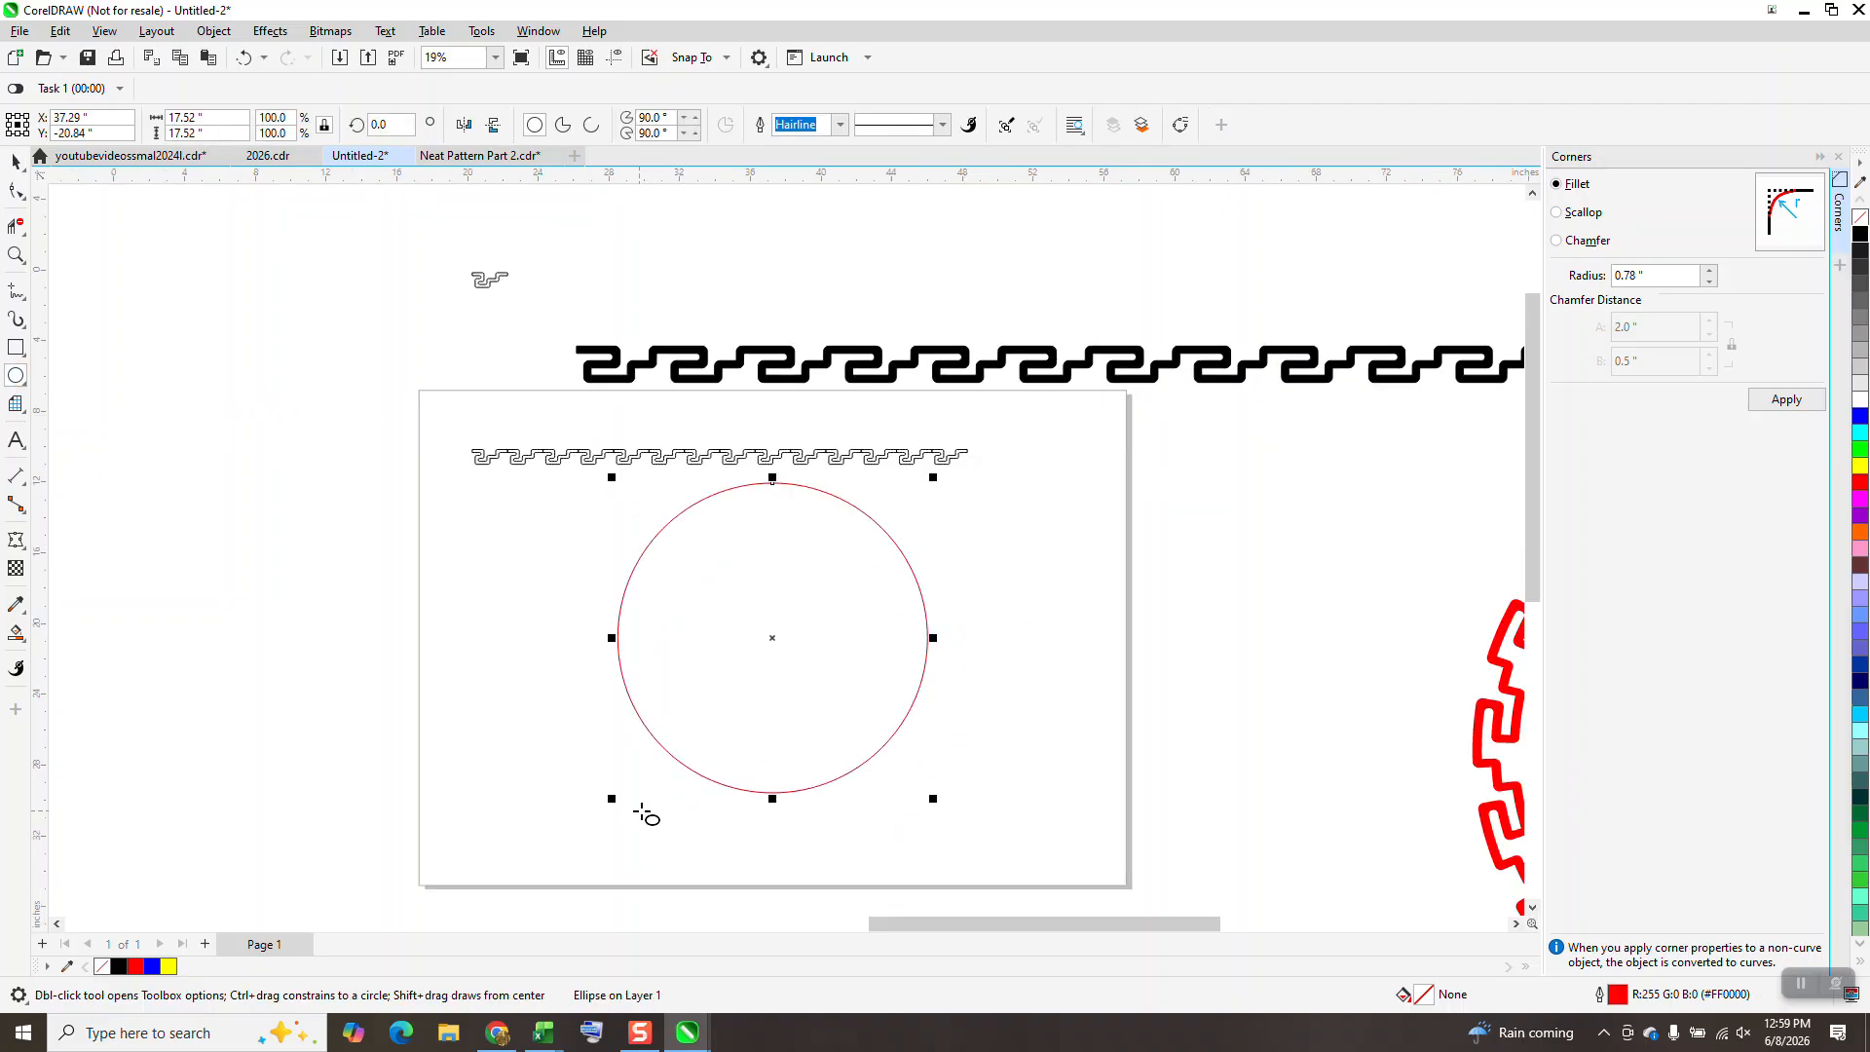
left_click(216, 31)
left_click(309, 534)
Display the circle's curve properties to read its curve length.
left_click(1837, 159)
left_click(540, 32)
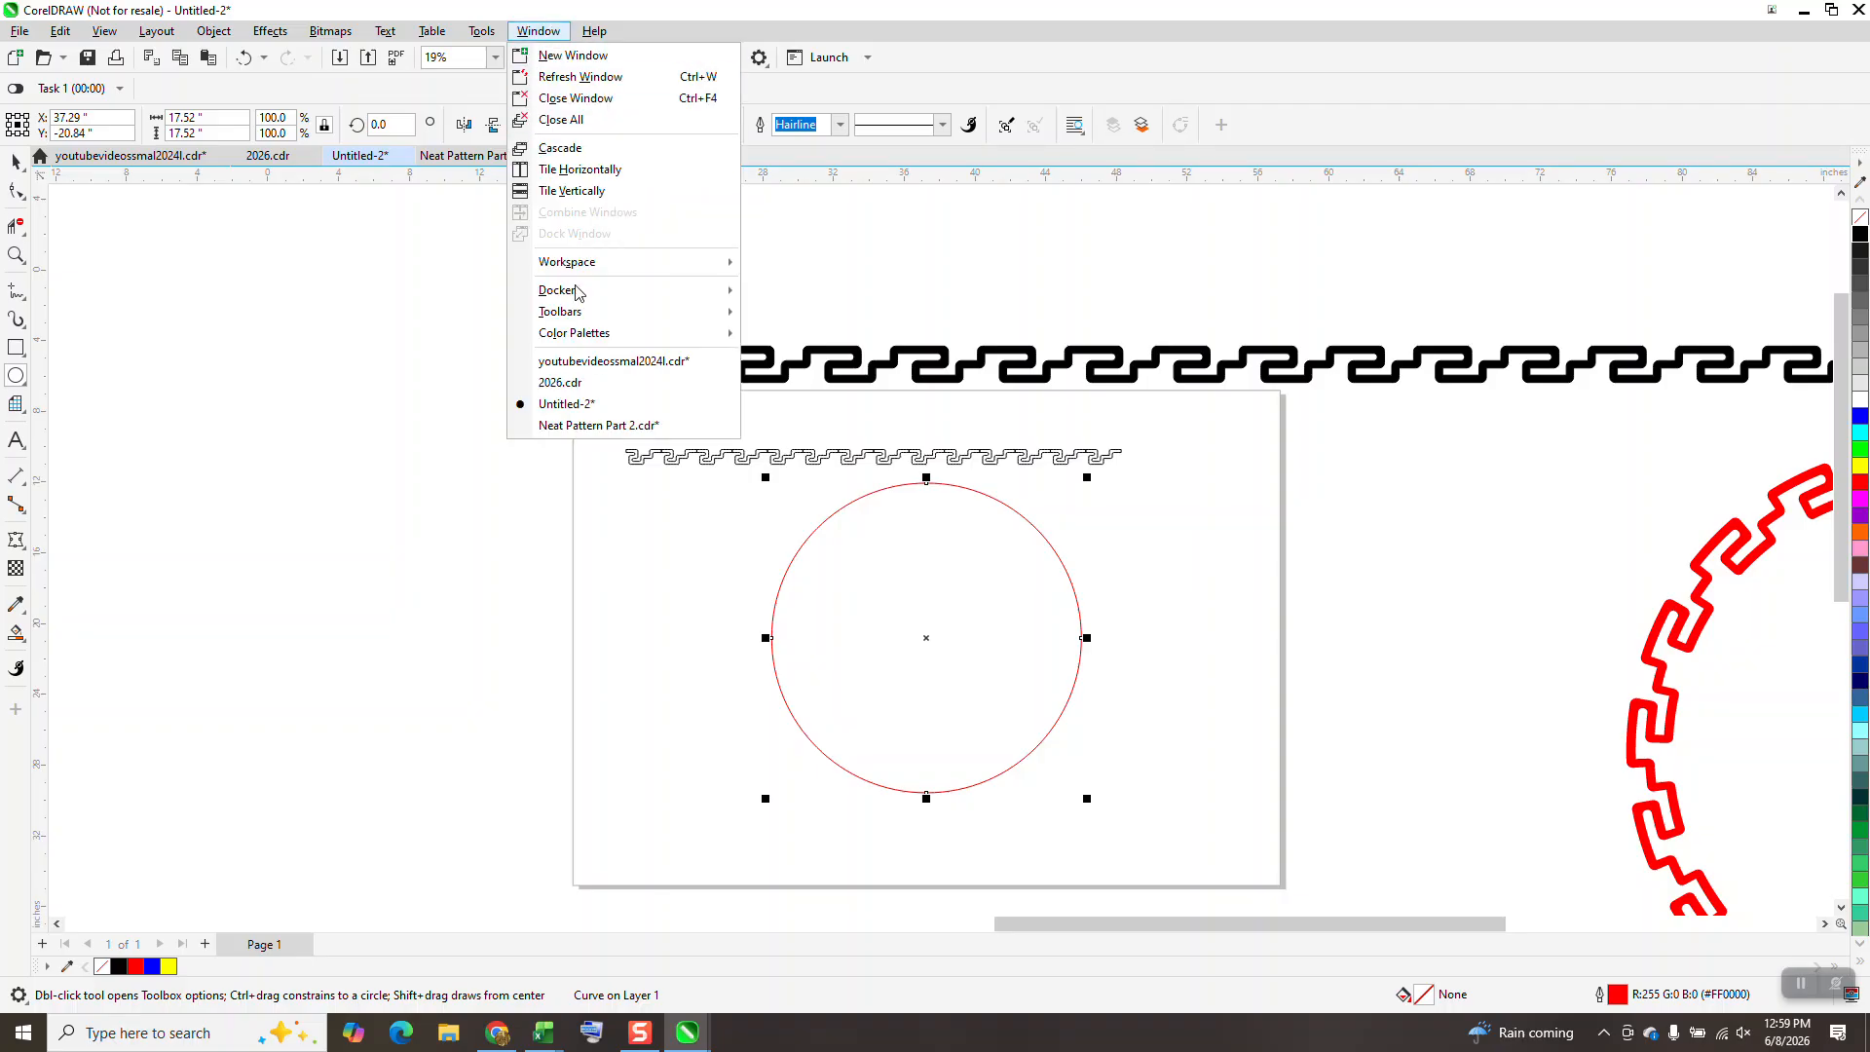
mouse_move(597, 298)
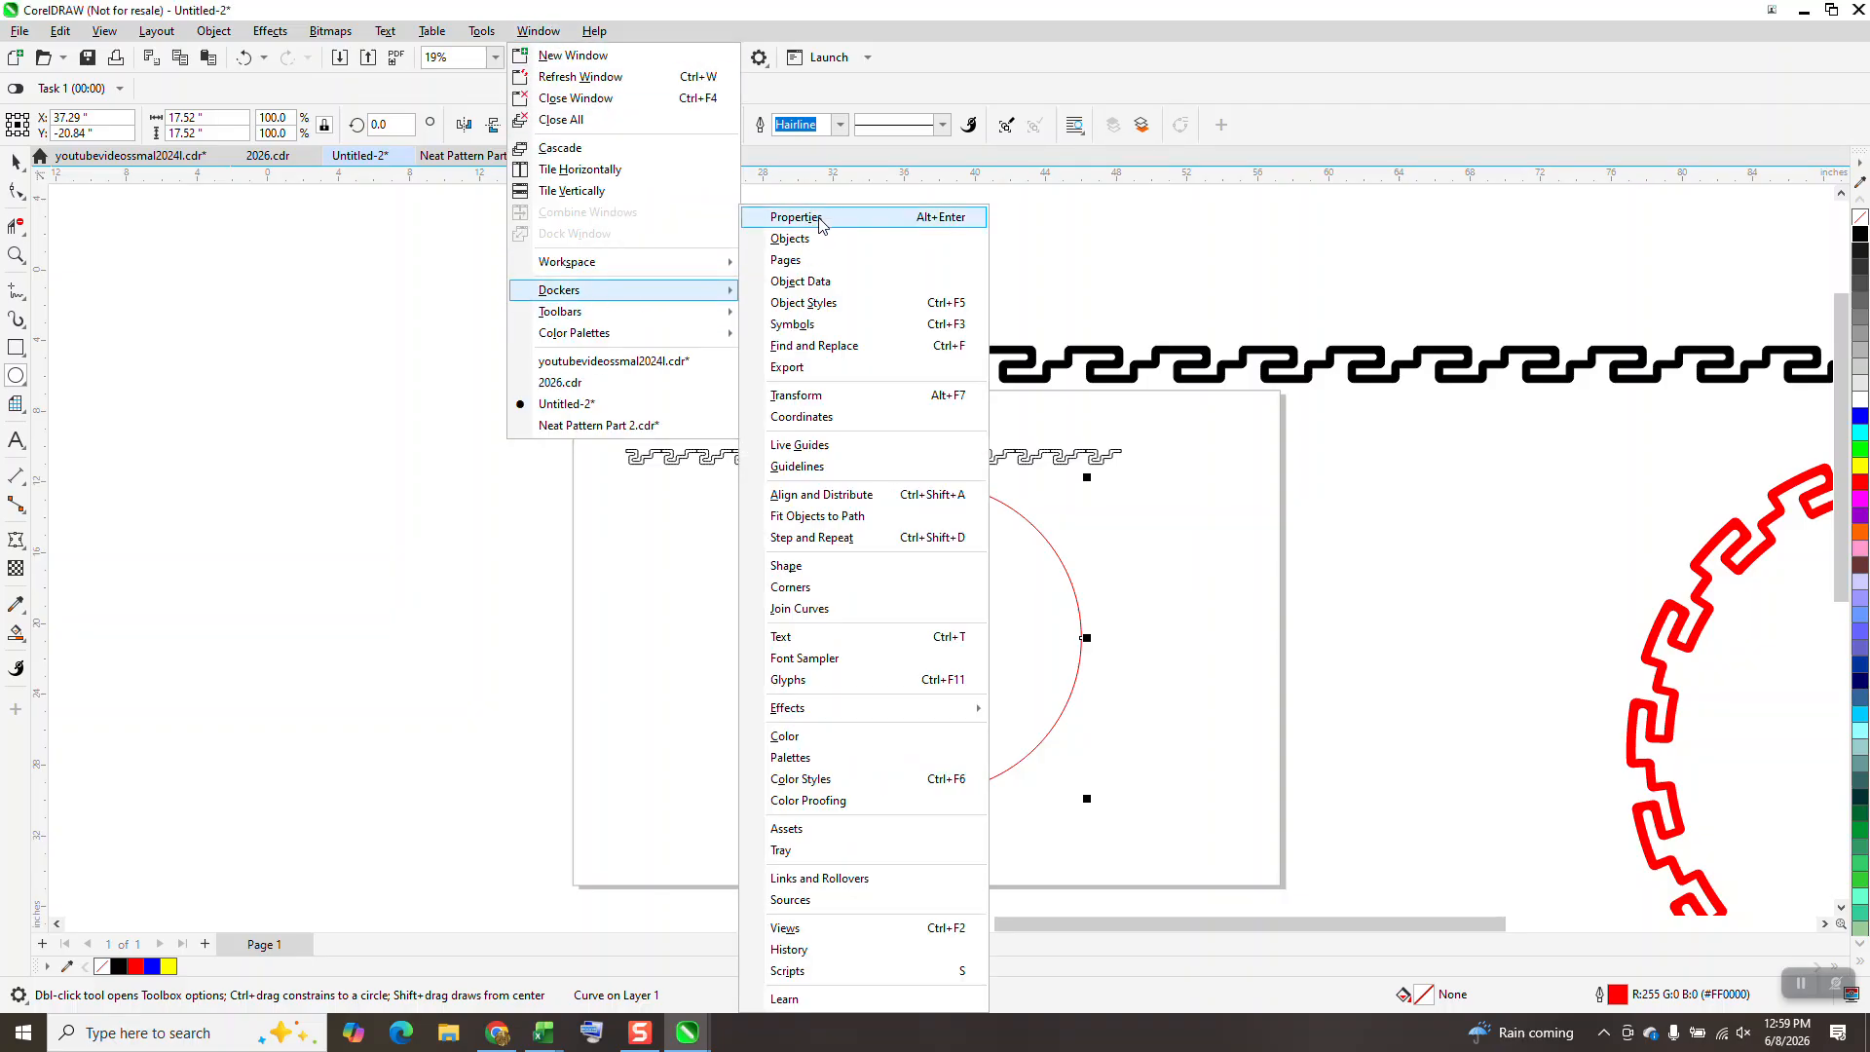
left_click(826, 218)
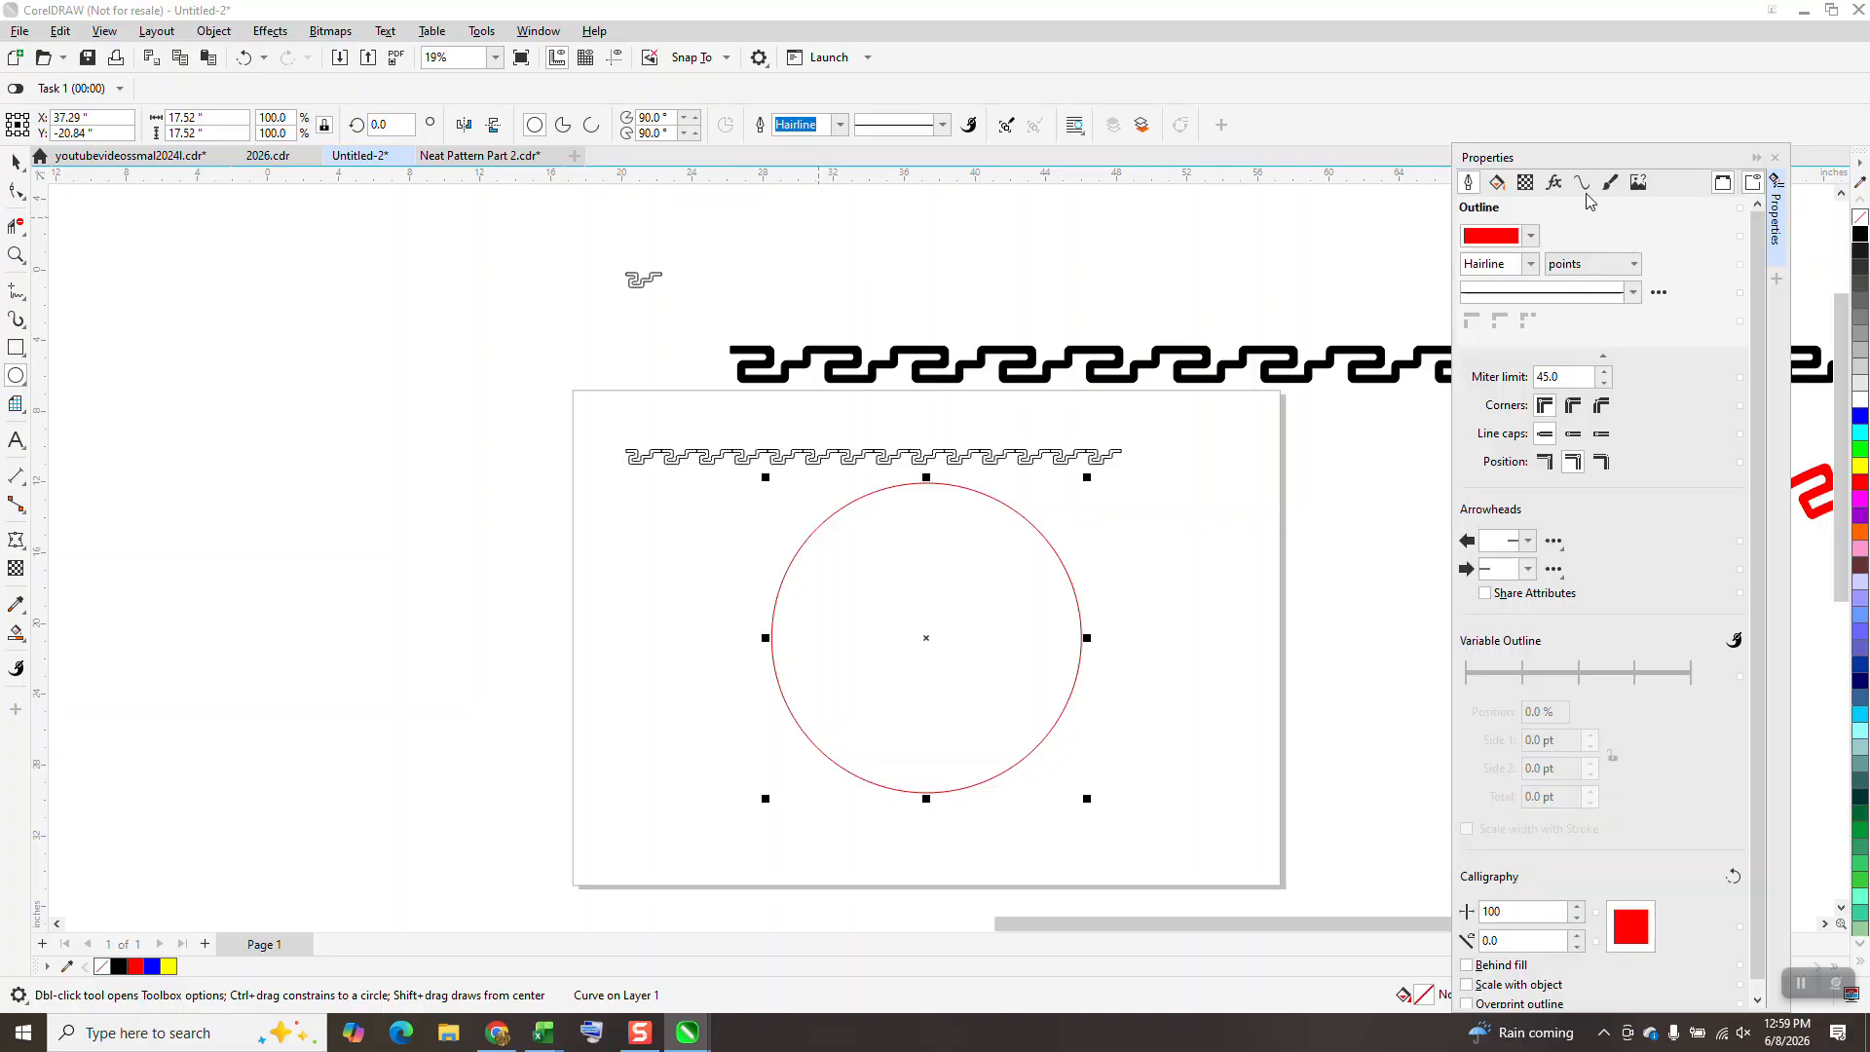
left_click(1581, 185)
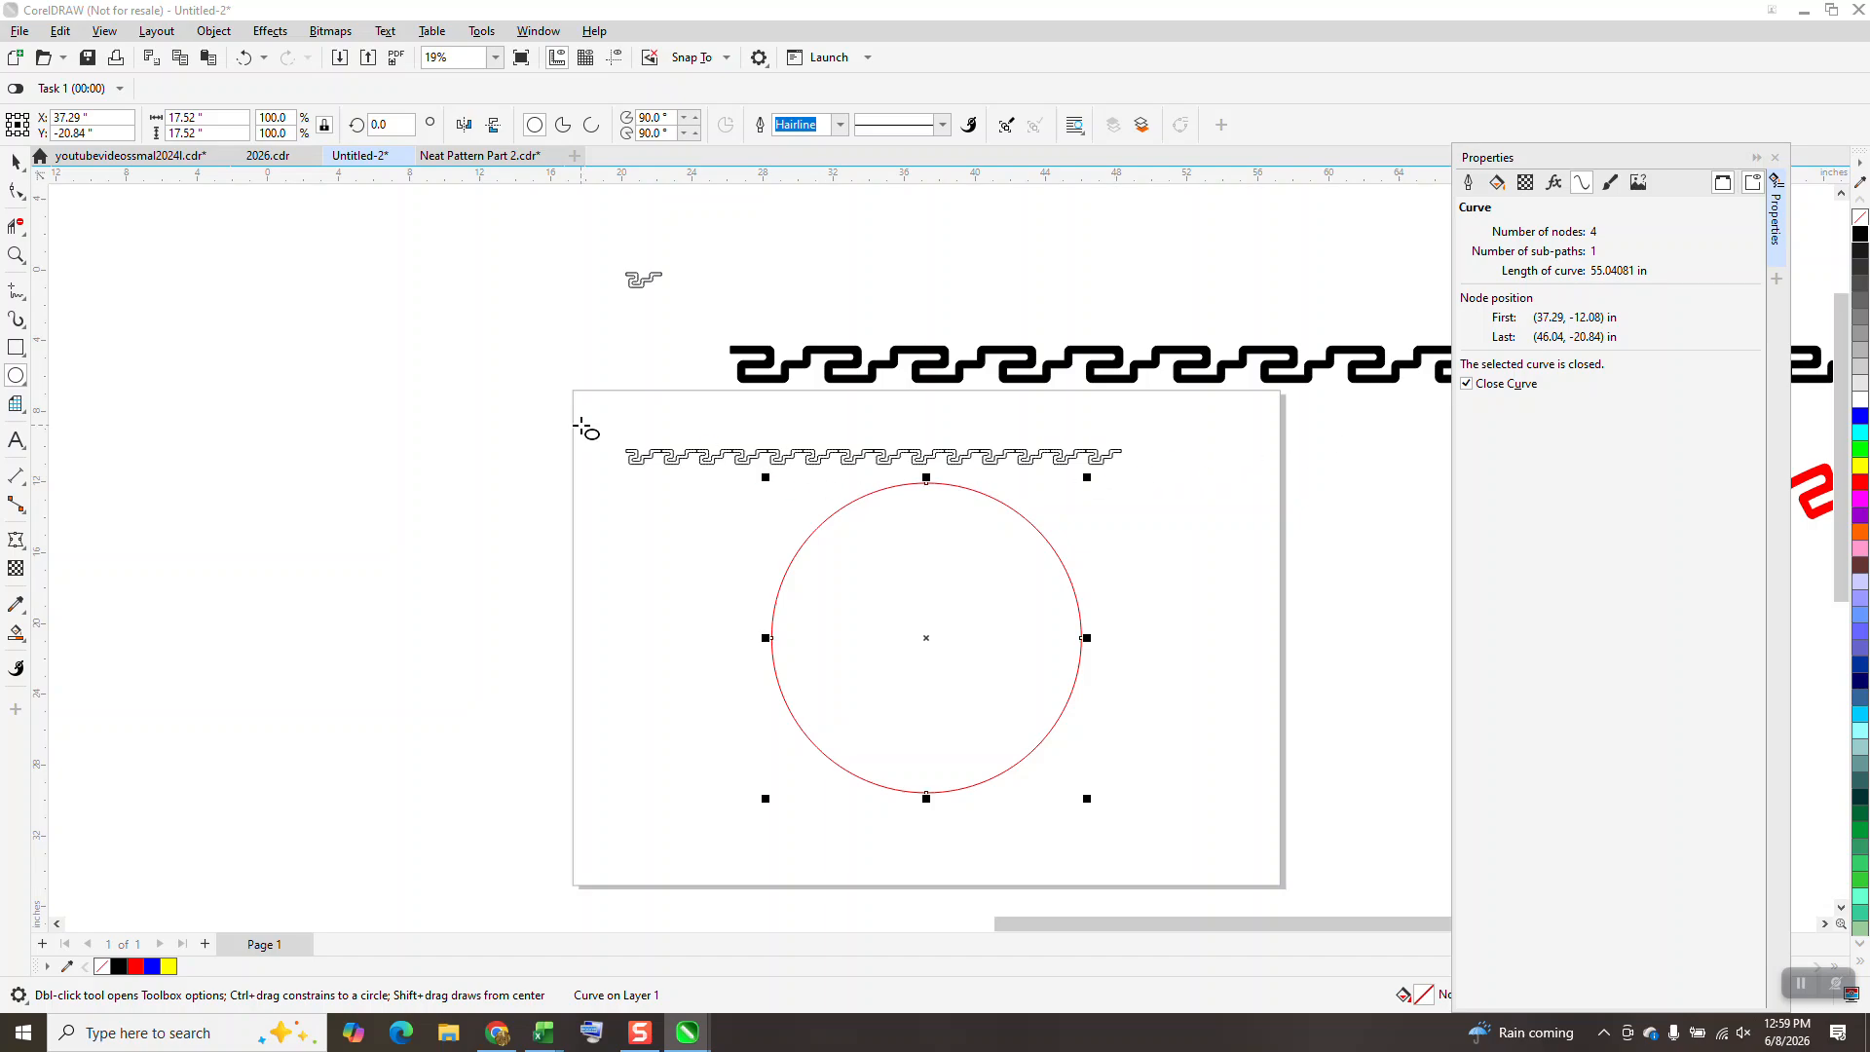
Check the full motif row's overall width and compare it with the circle's curve length.
left_click(16, 161)
left_click_drag(615, 383, 1196, 492)
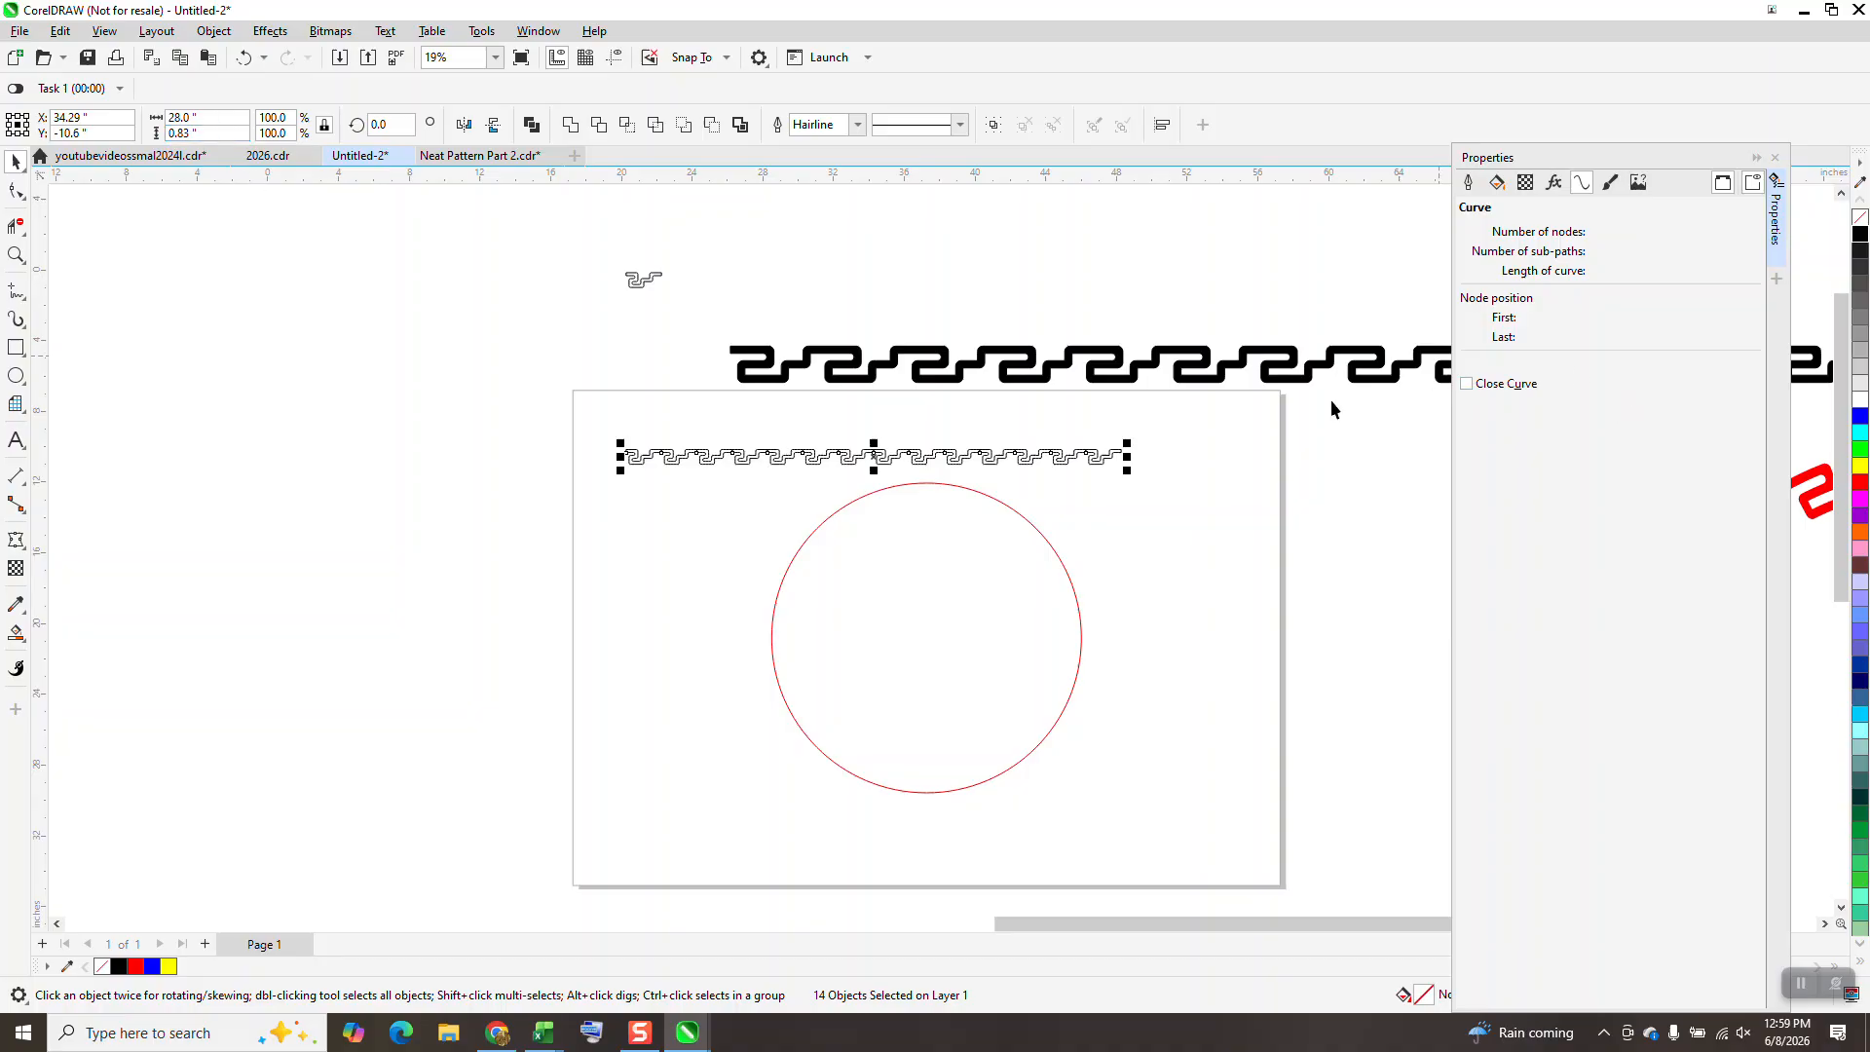
left_click(1038, 532)
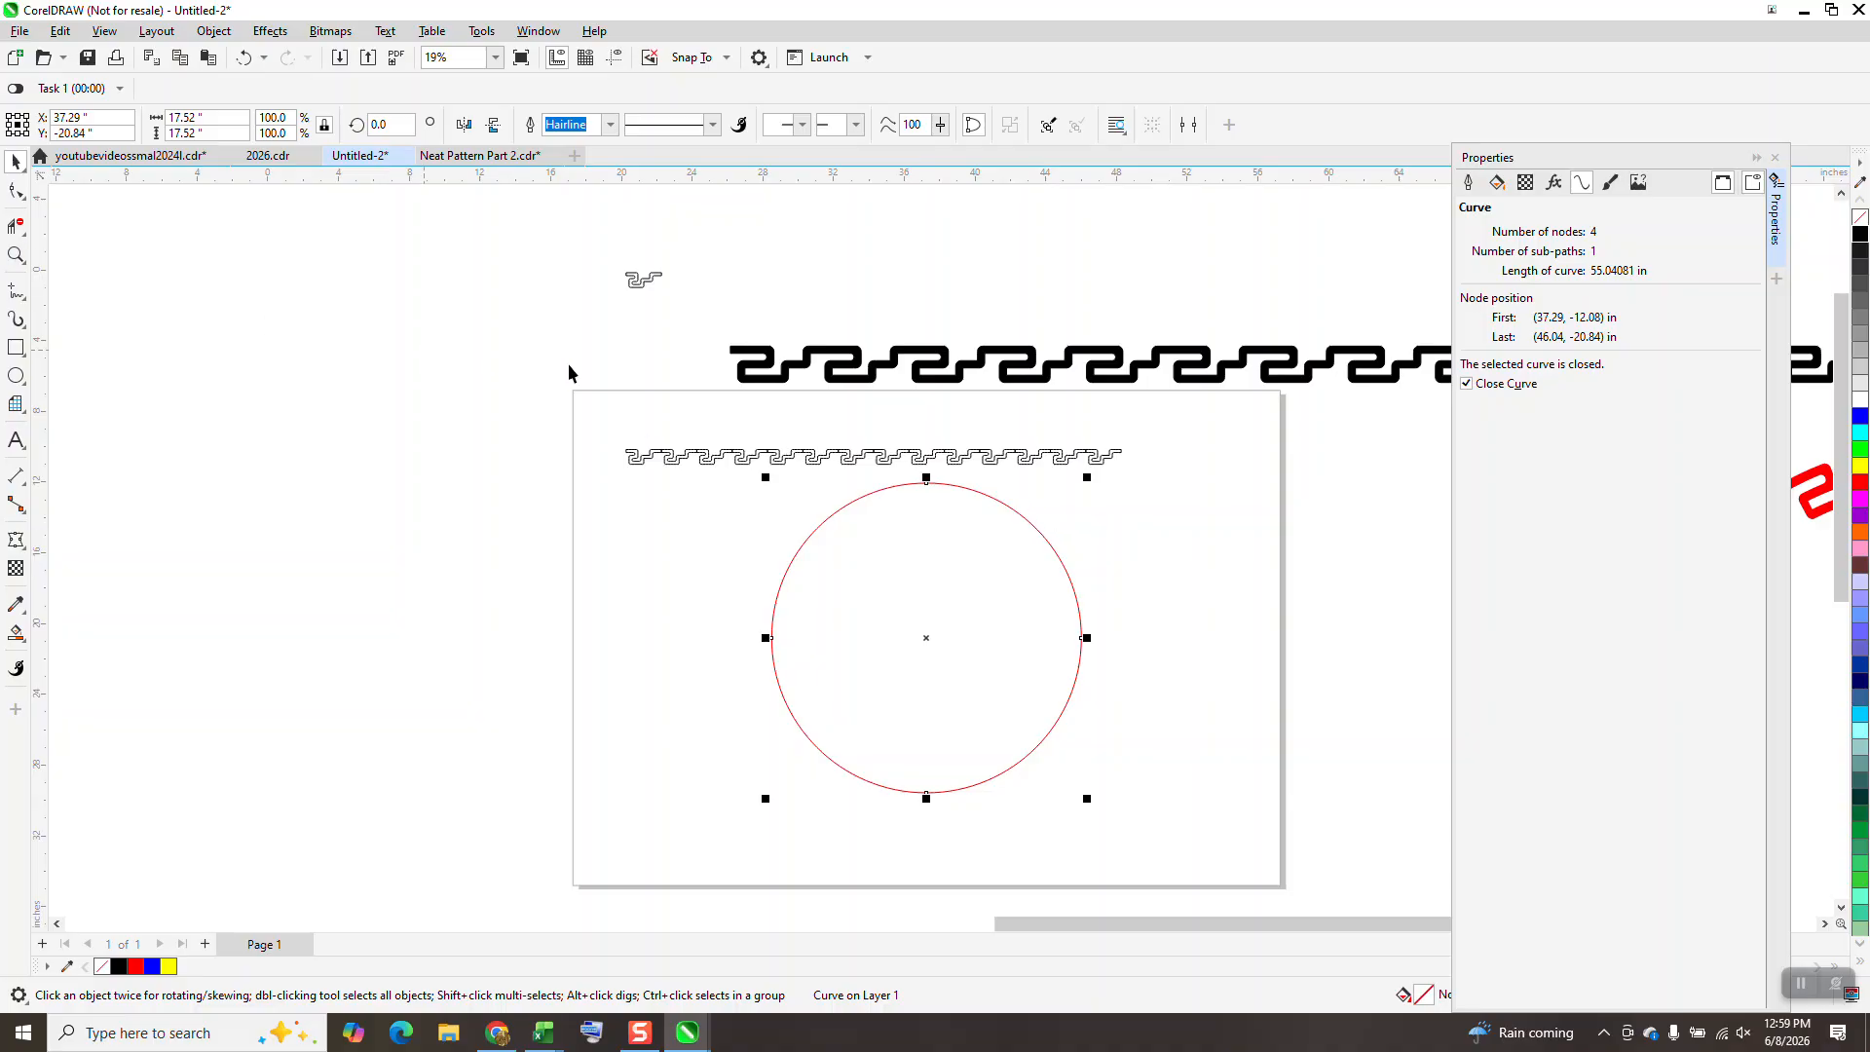
Duplicate the row's last motif 2 inches to the right to extend the row by one unit, and delete the misplaced extra copy.
left_click(1097, 456)
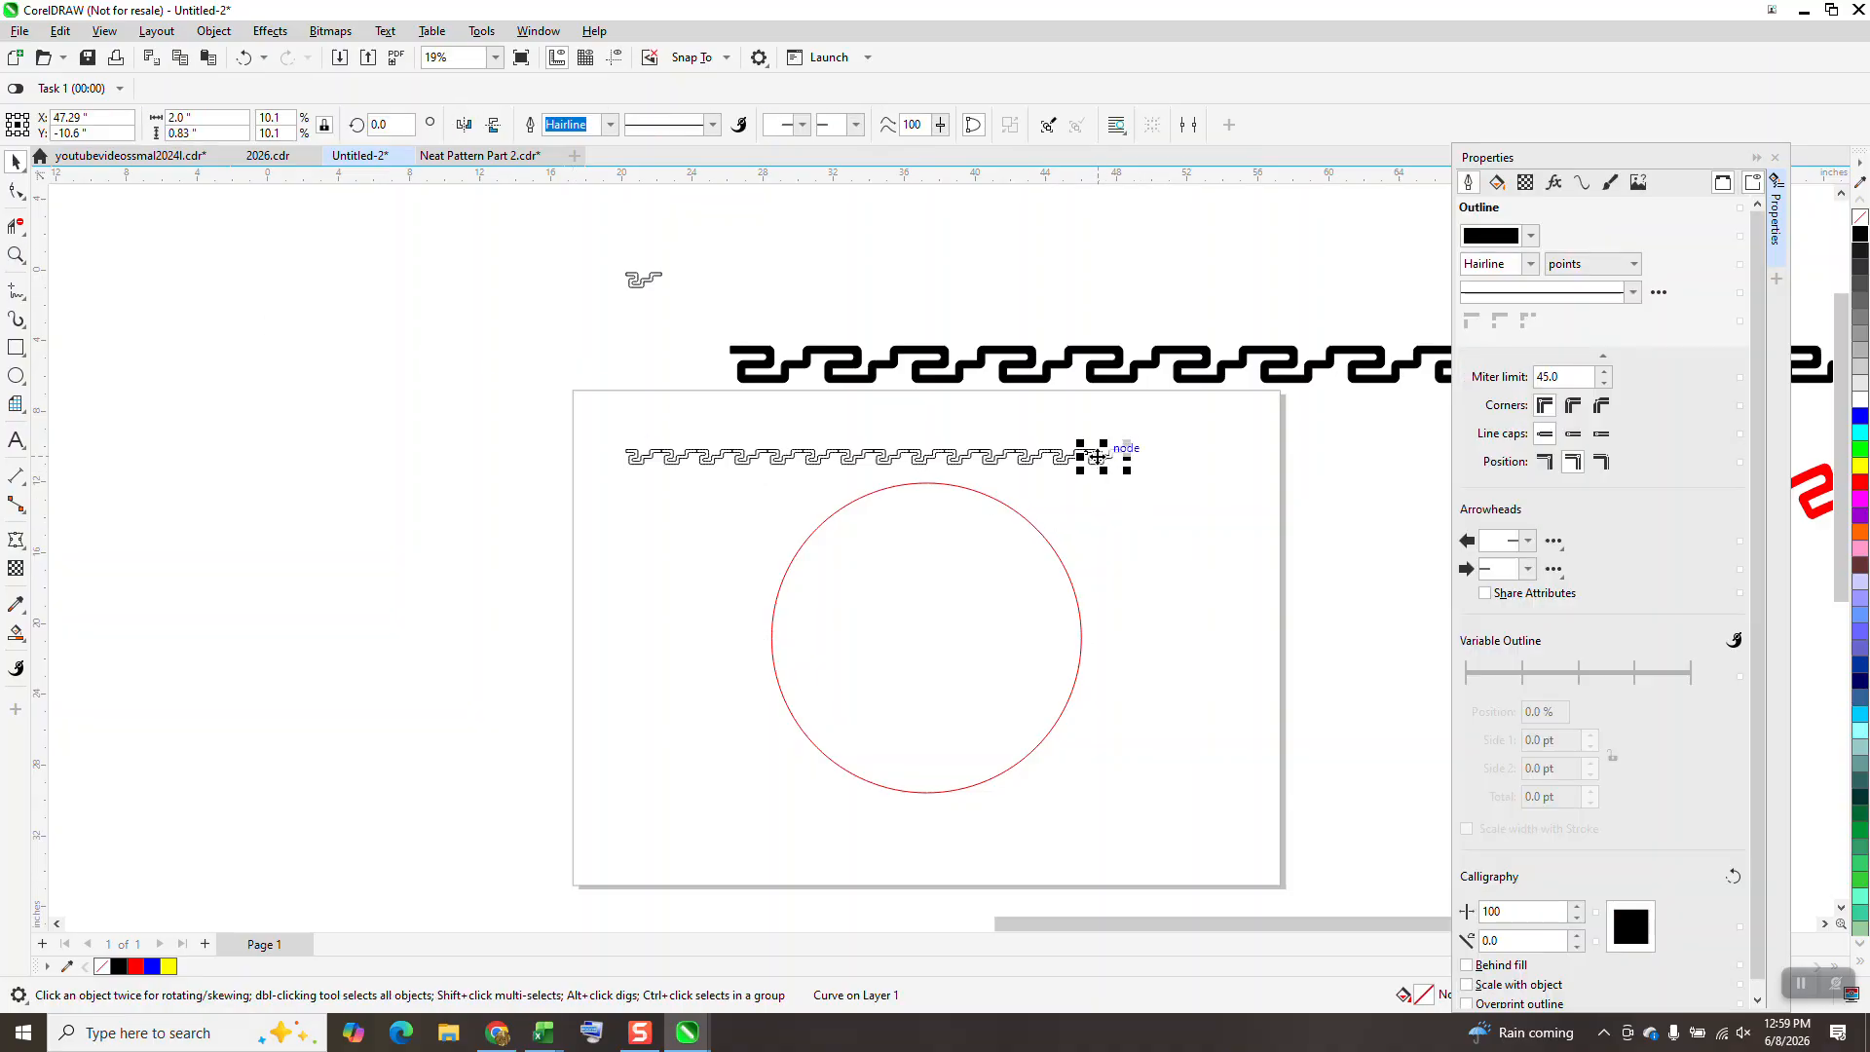
key("ctrl+d")
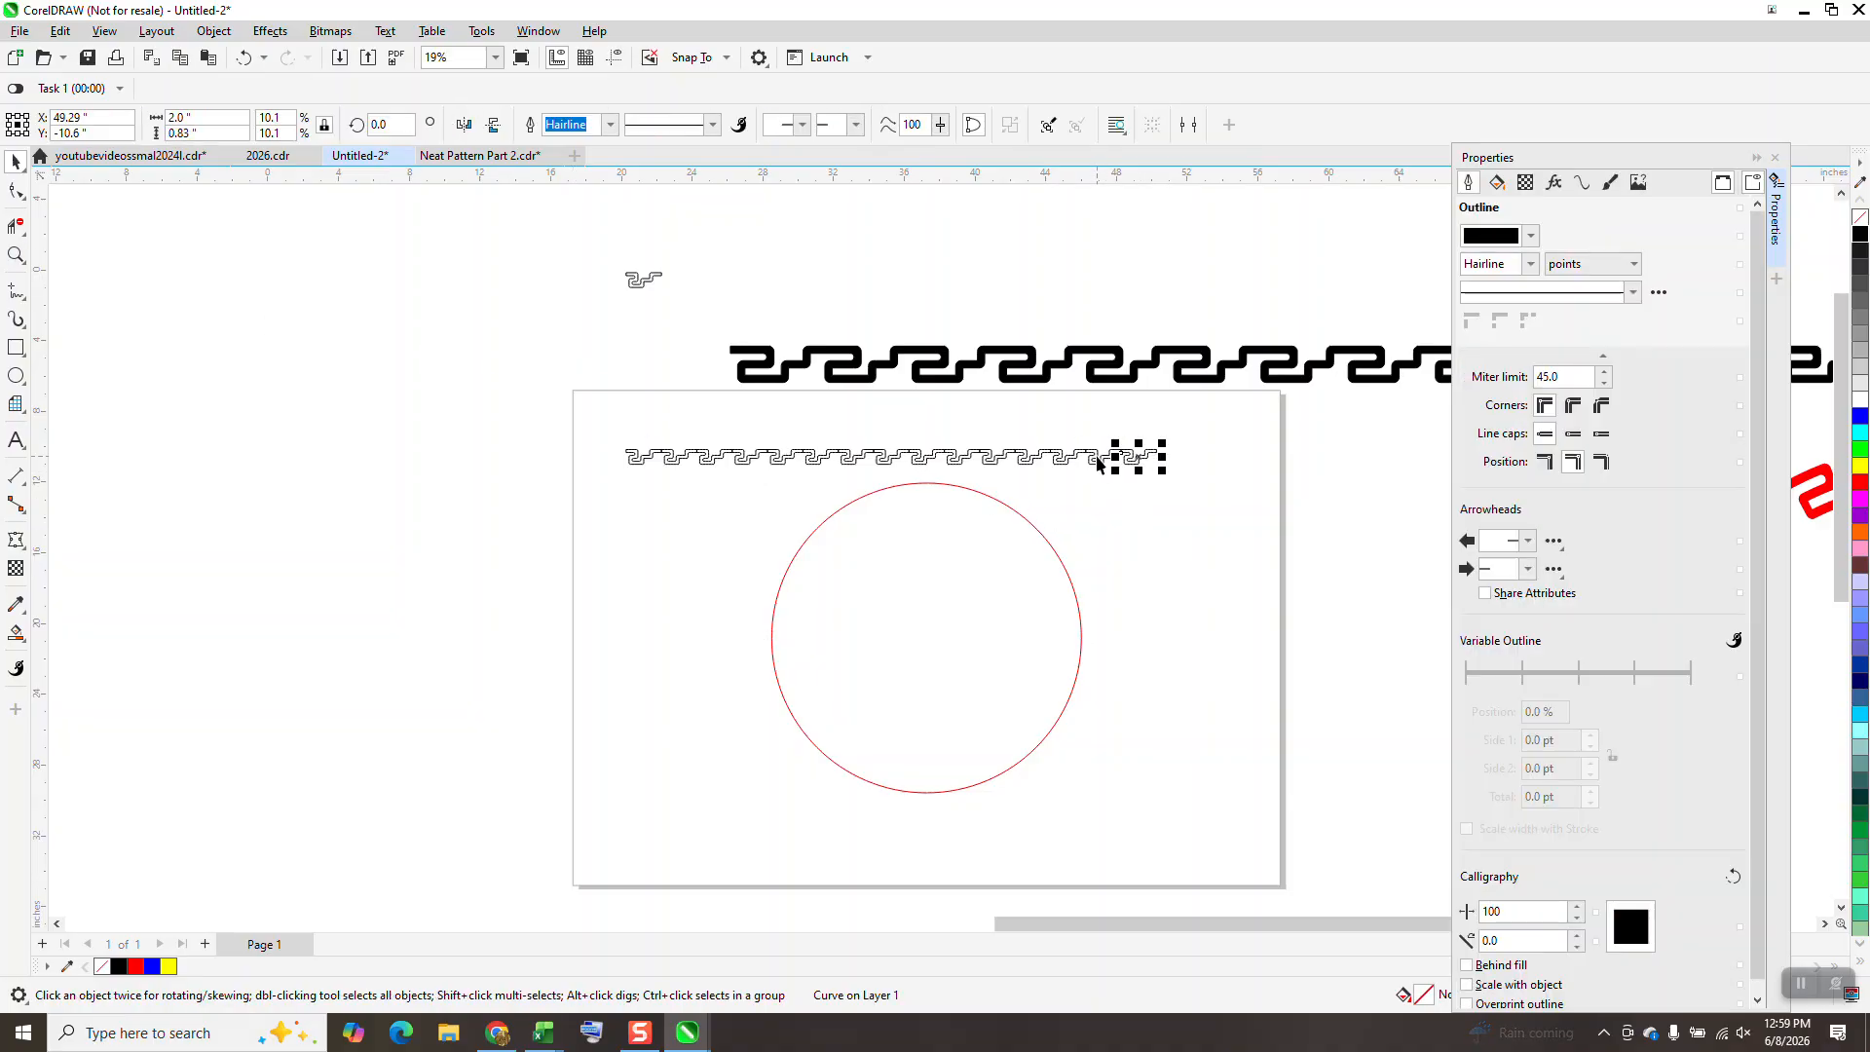
key("Right")
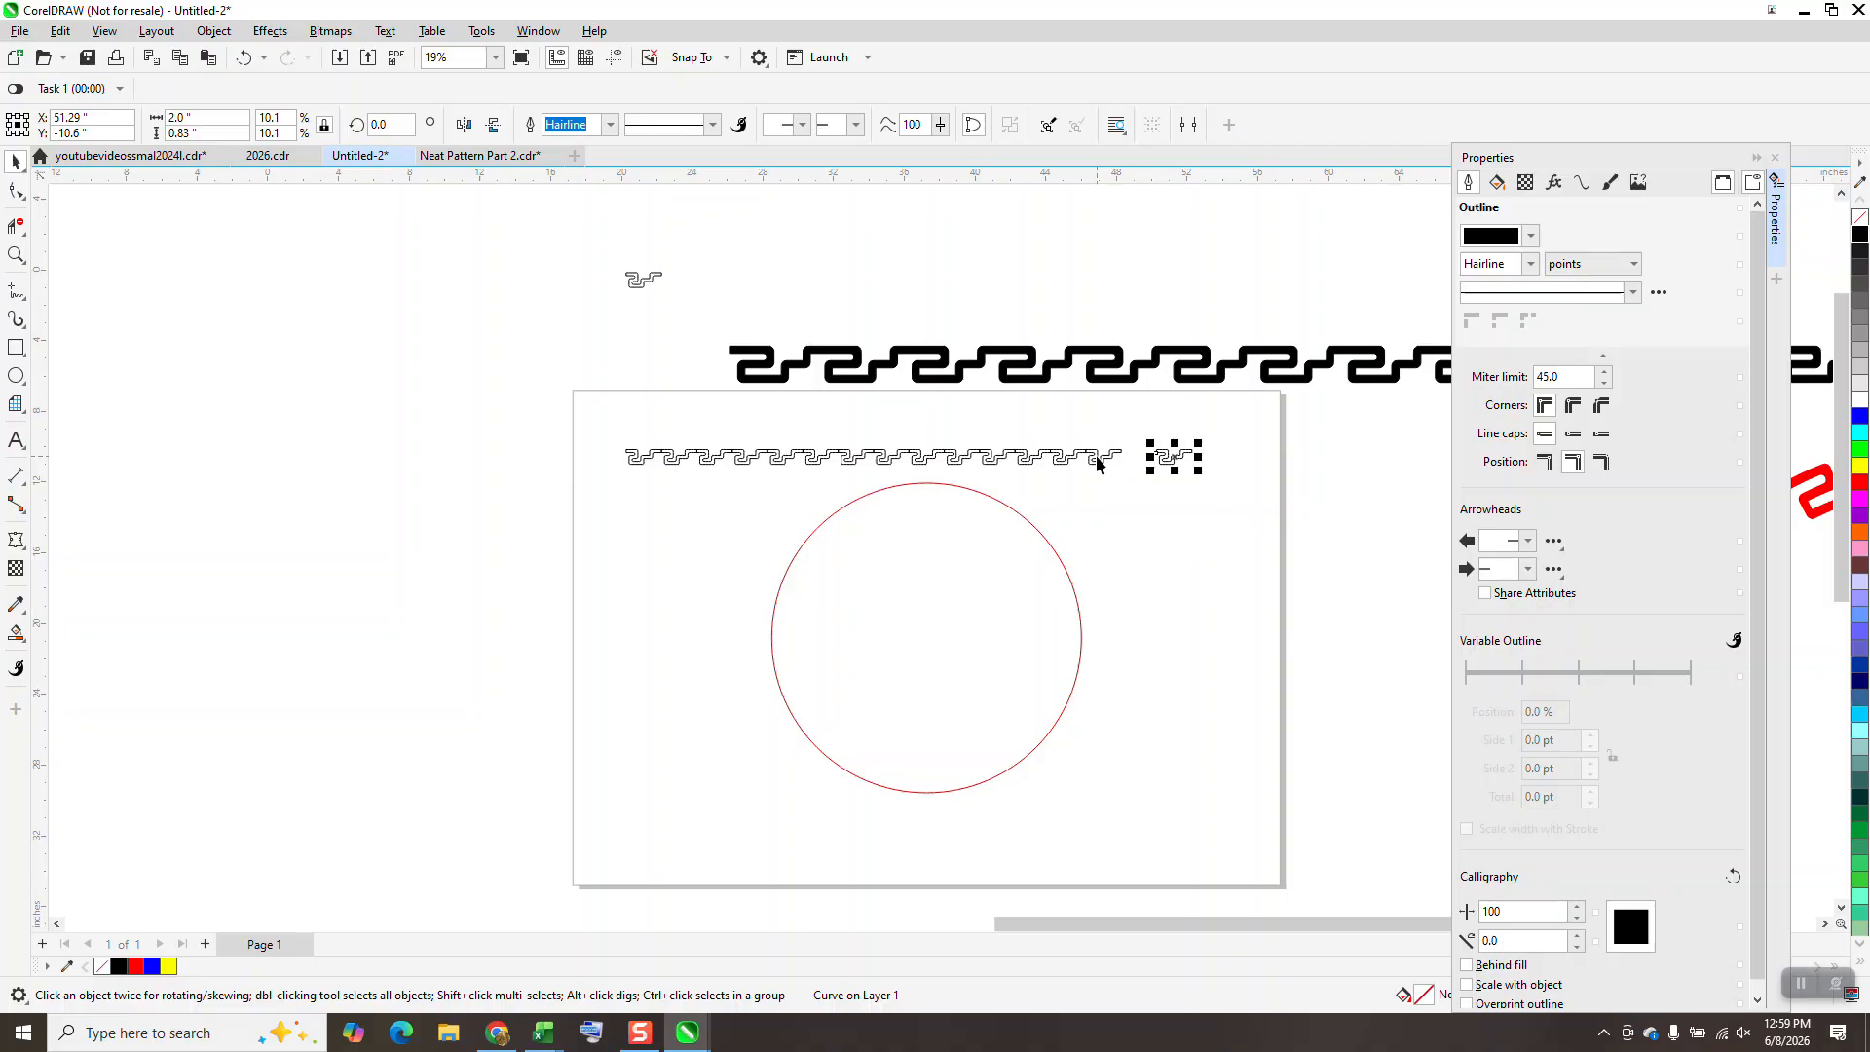
key("ctrl+z")
key("ctrl+d")
key("Right")
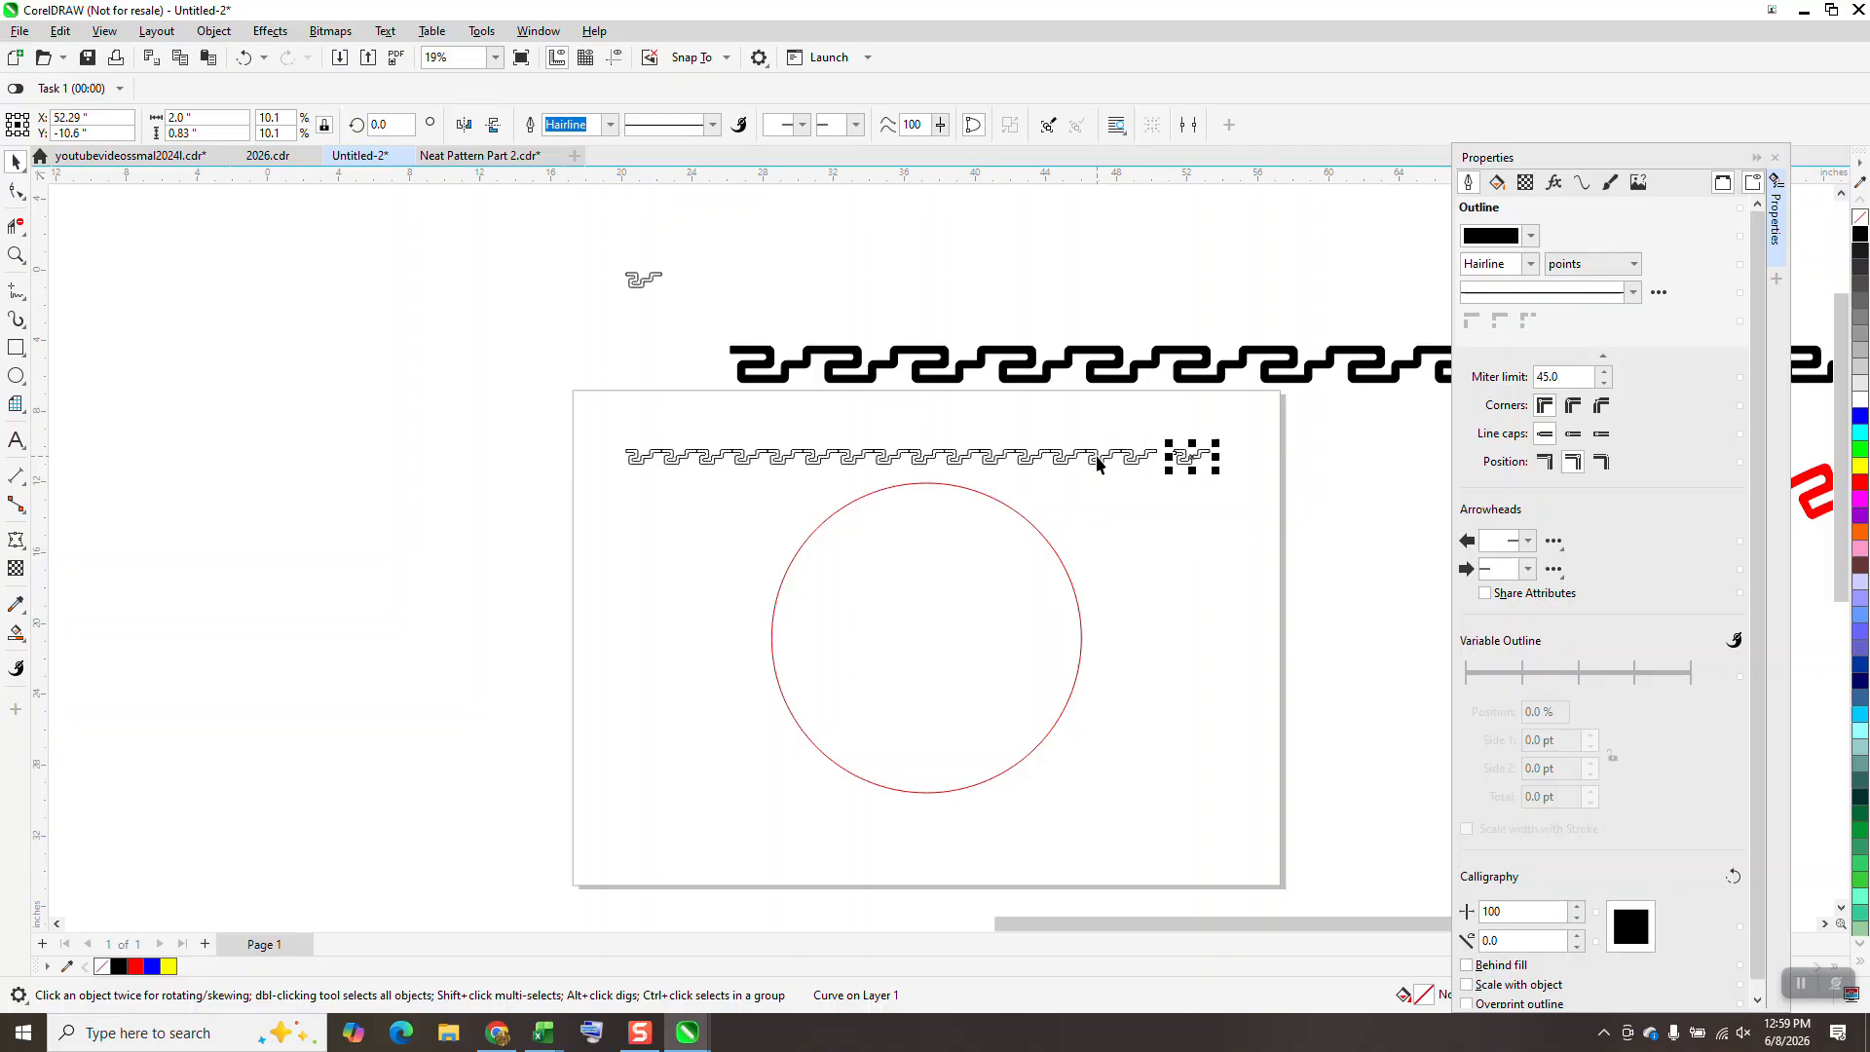
key("Delete")
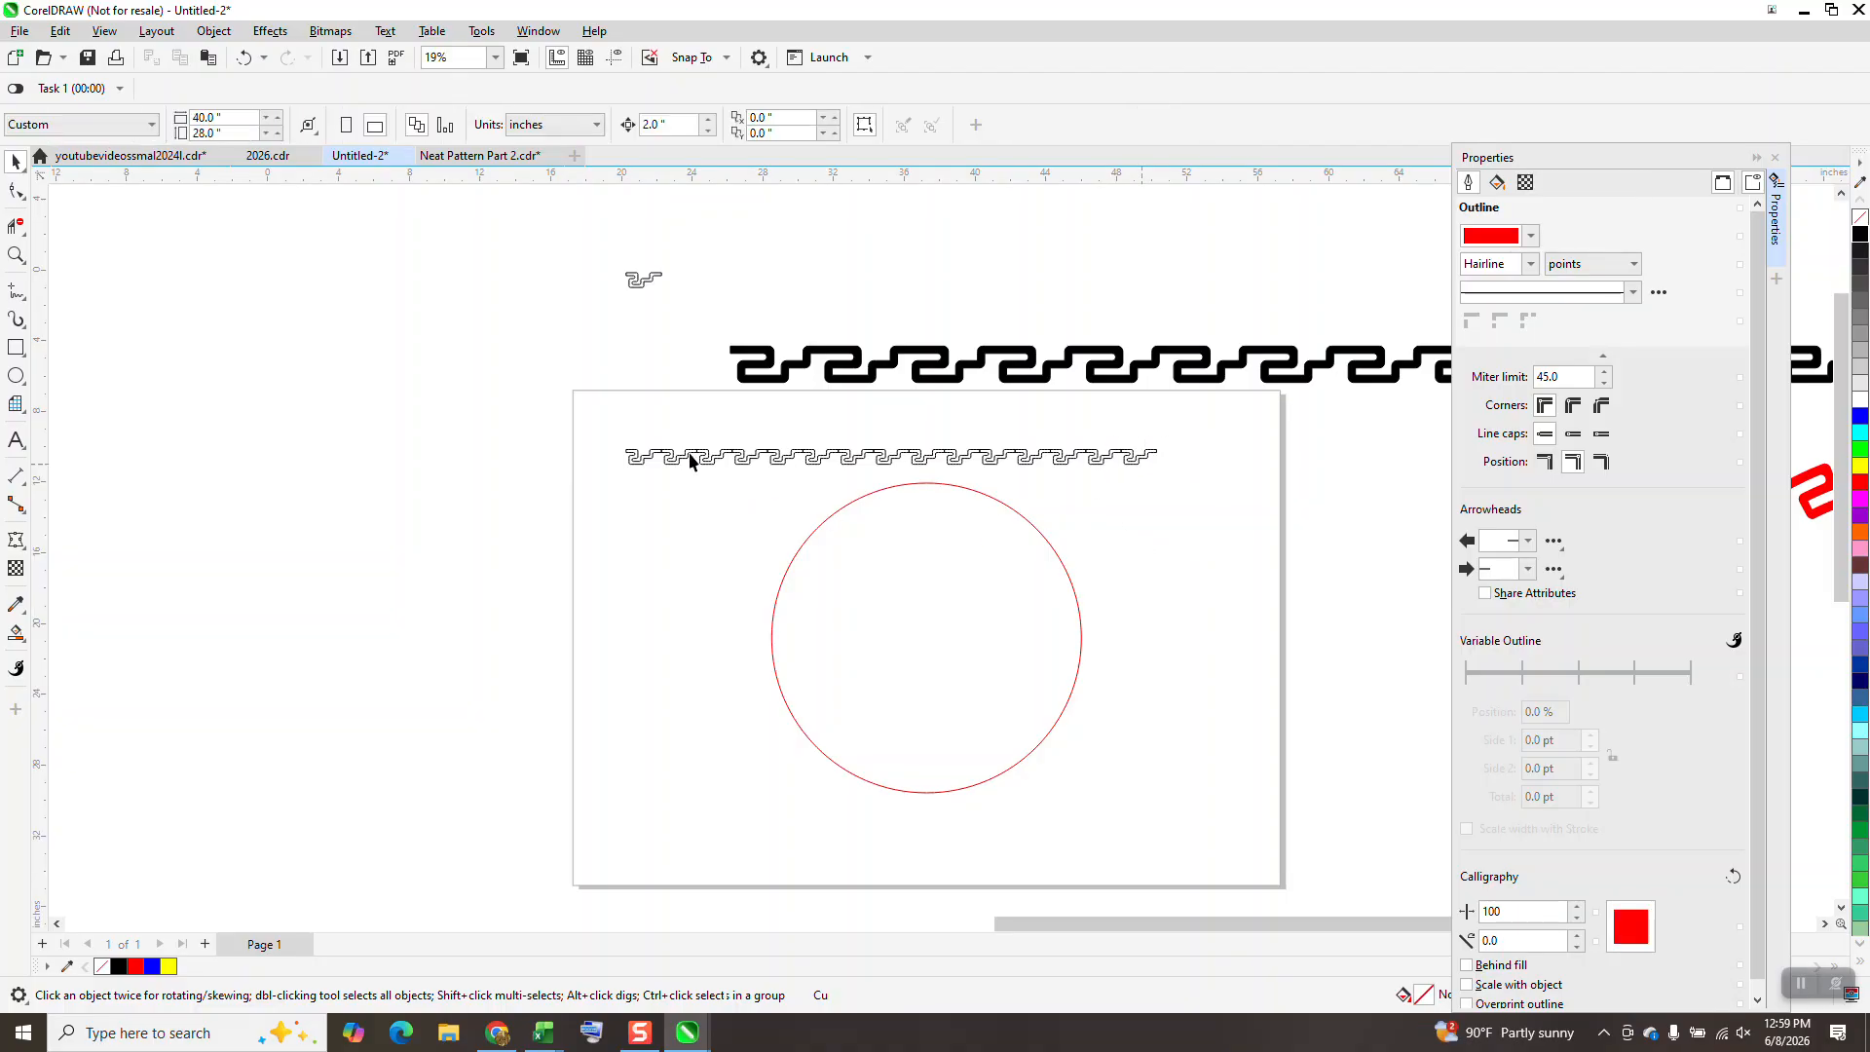
Place a horizontal guideline above the single motif and a vertical guideline at the start of the motif row.
left_click_drag(588, 182, 599, 237)
left_click_drag(43, 296, 620, 463)
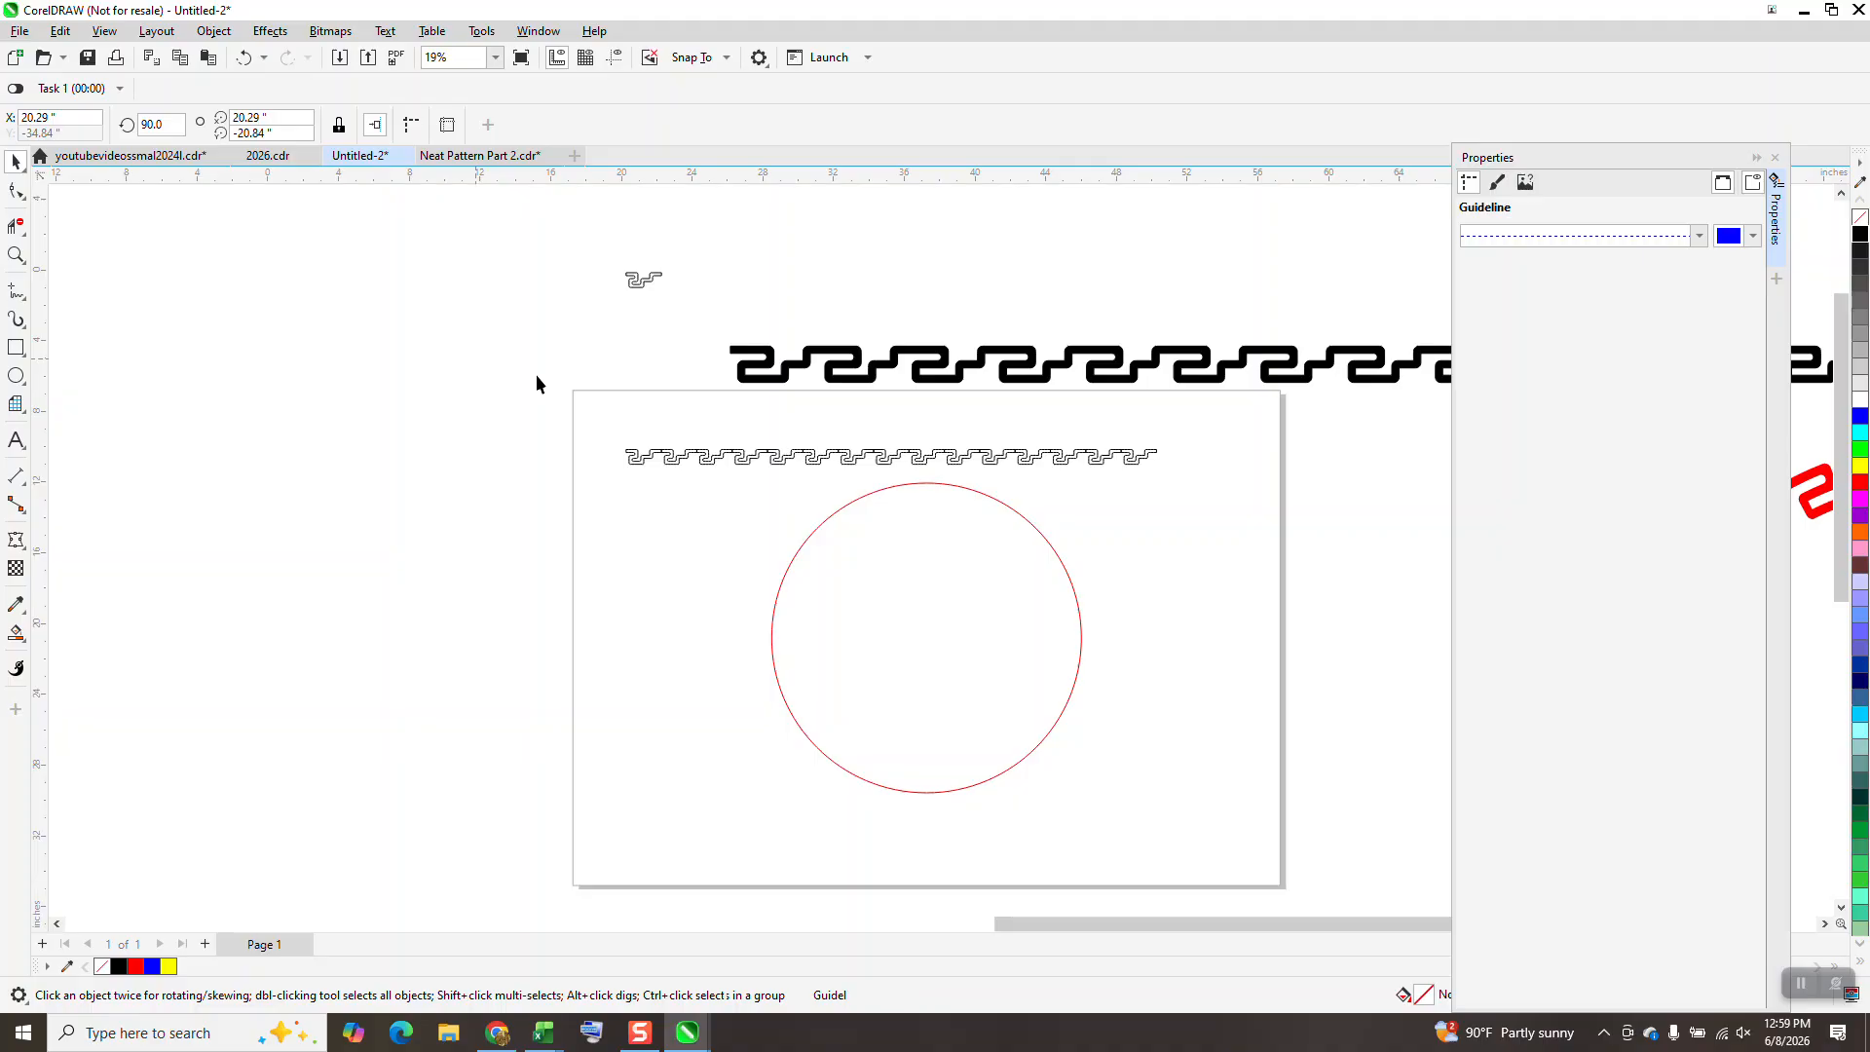
left_click(536, 374)
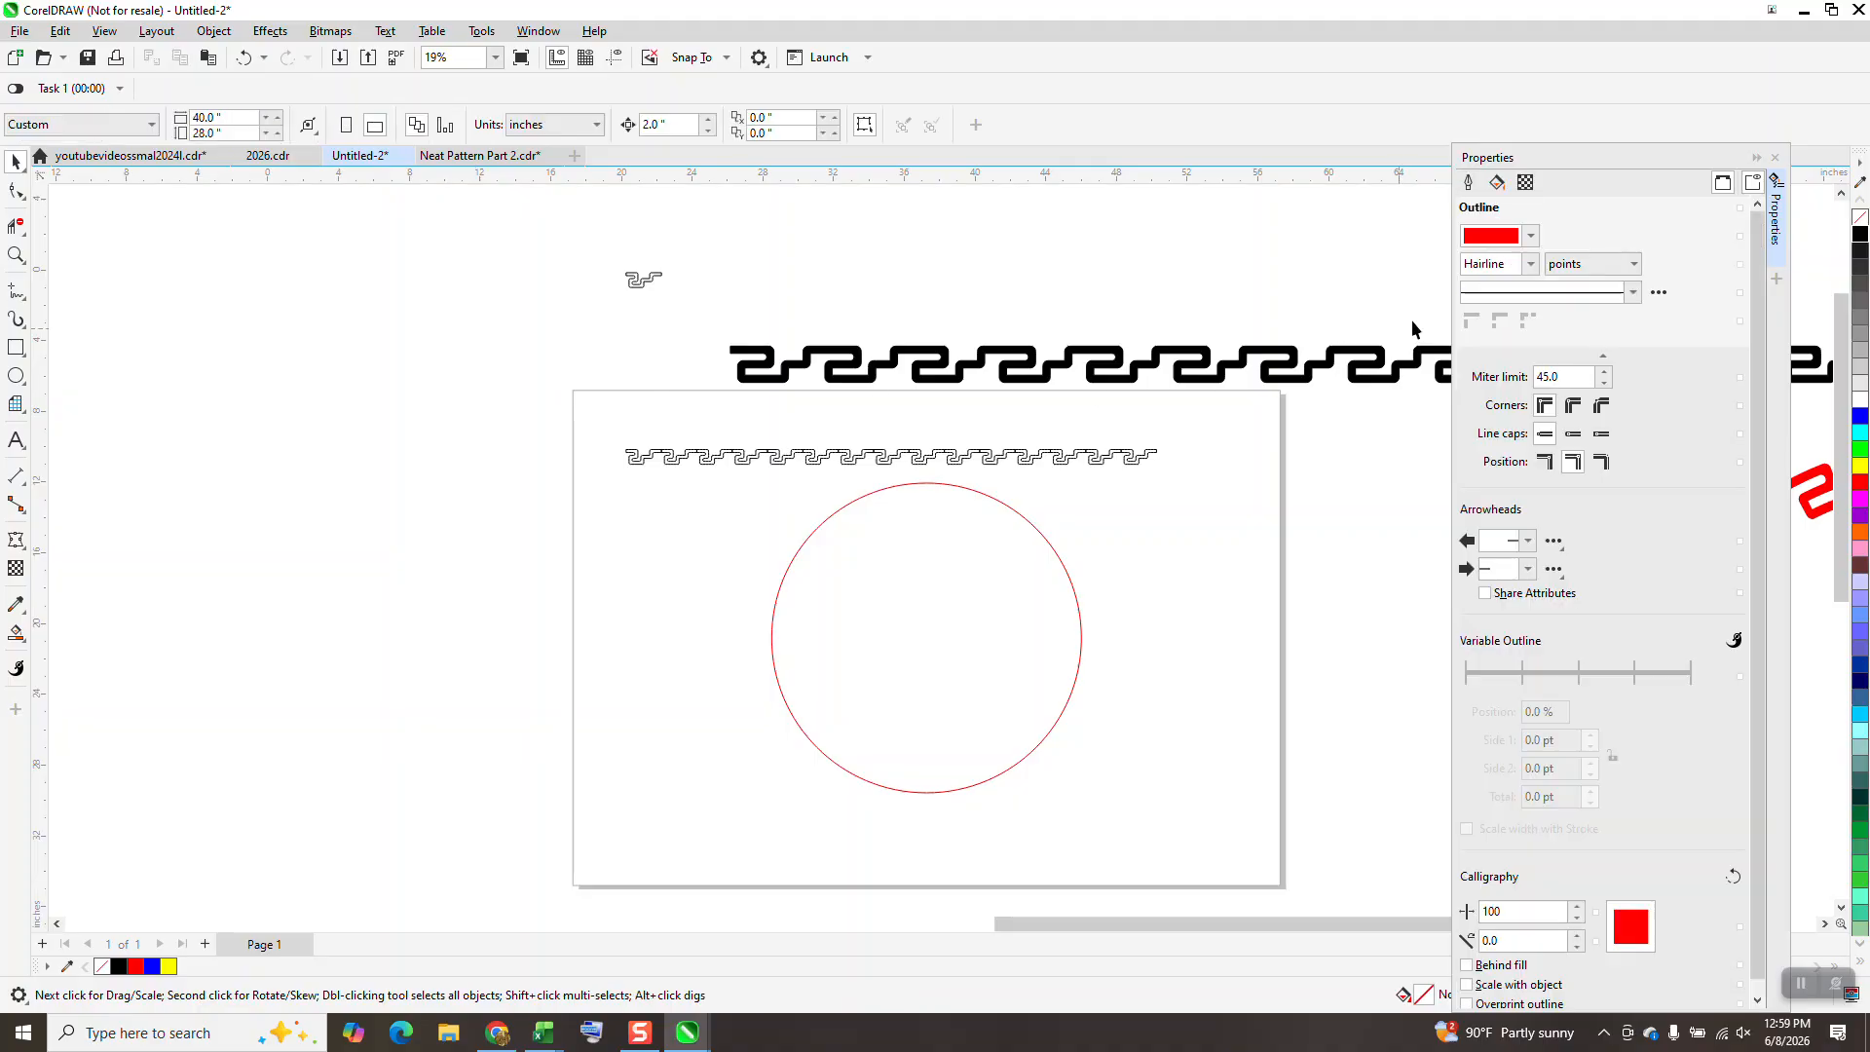
Check the circle's curve length and set the nudge distance to 55 inches.
left_click(1057, 555)
left_click(1583, 183)
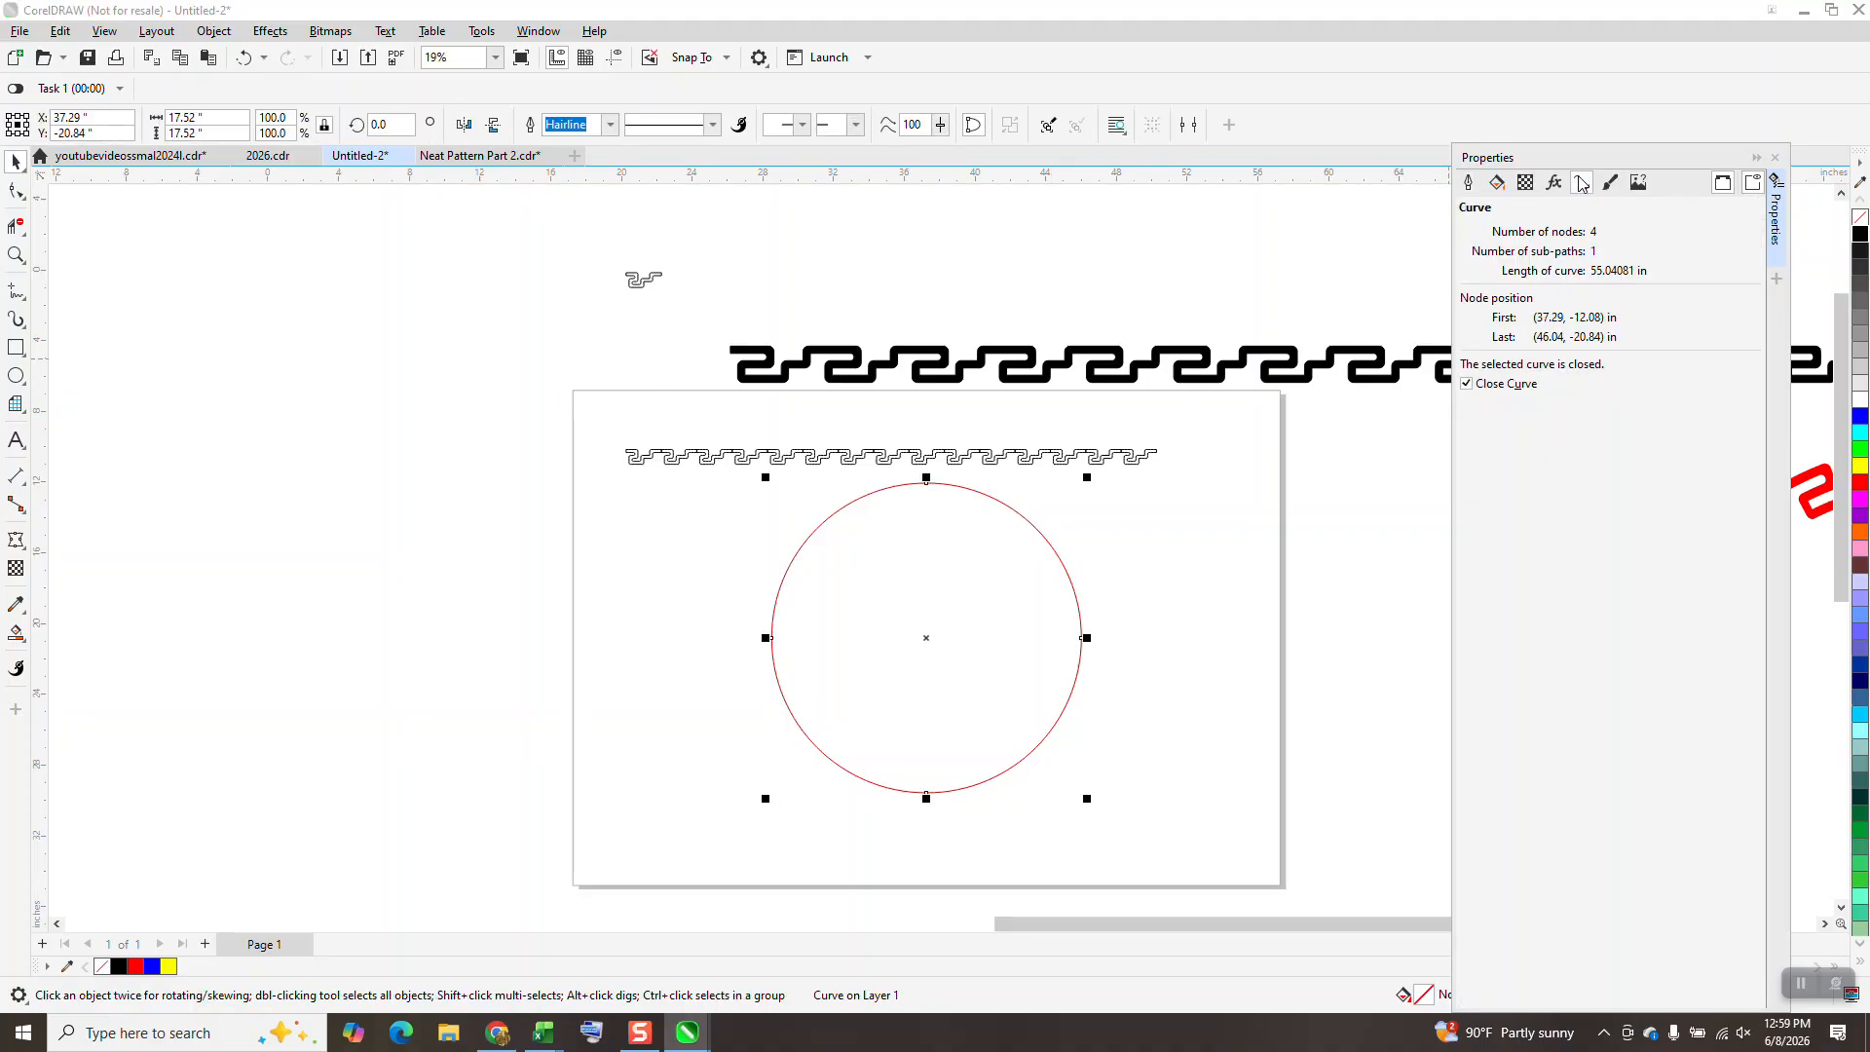
left_click(1144, 266)
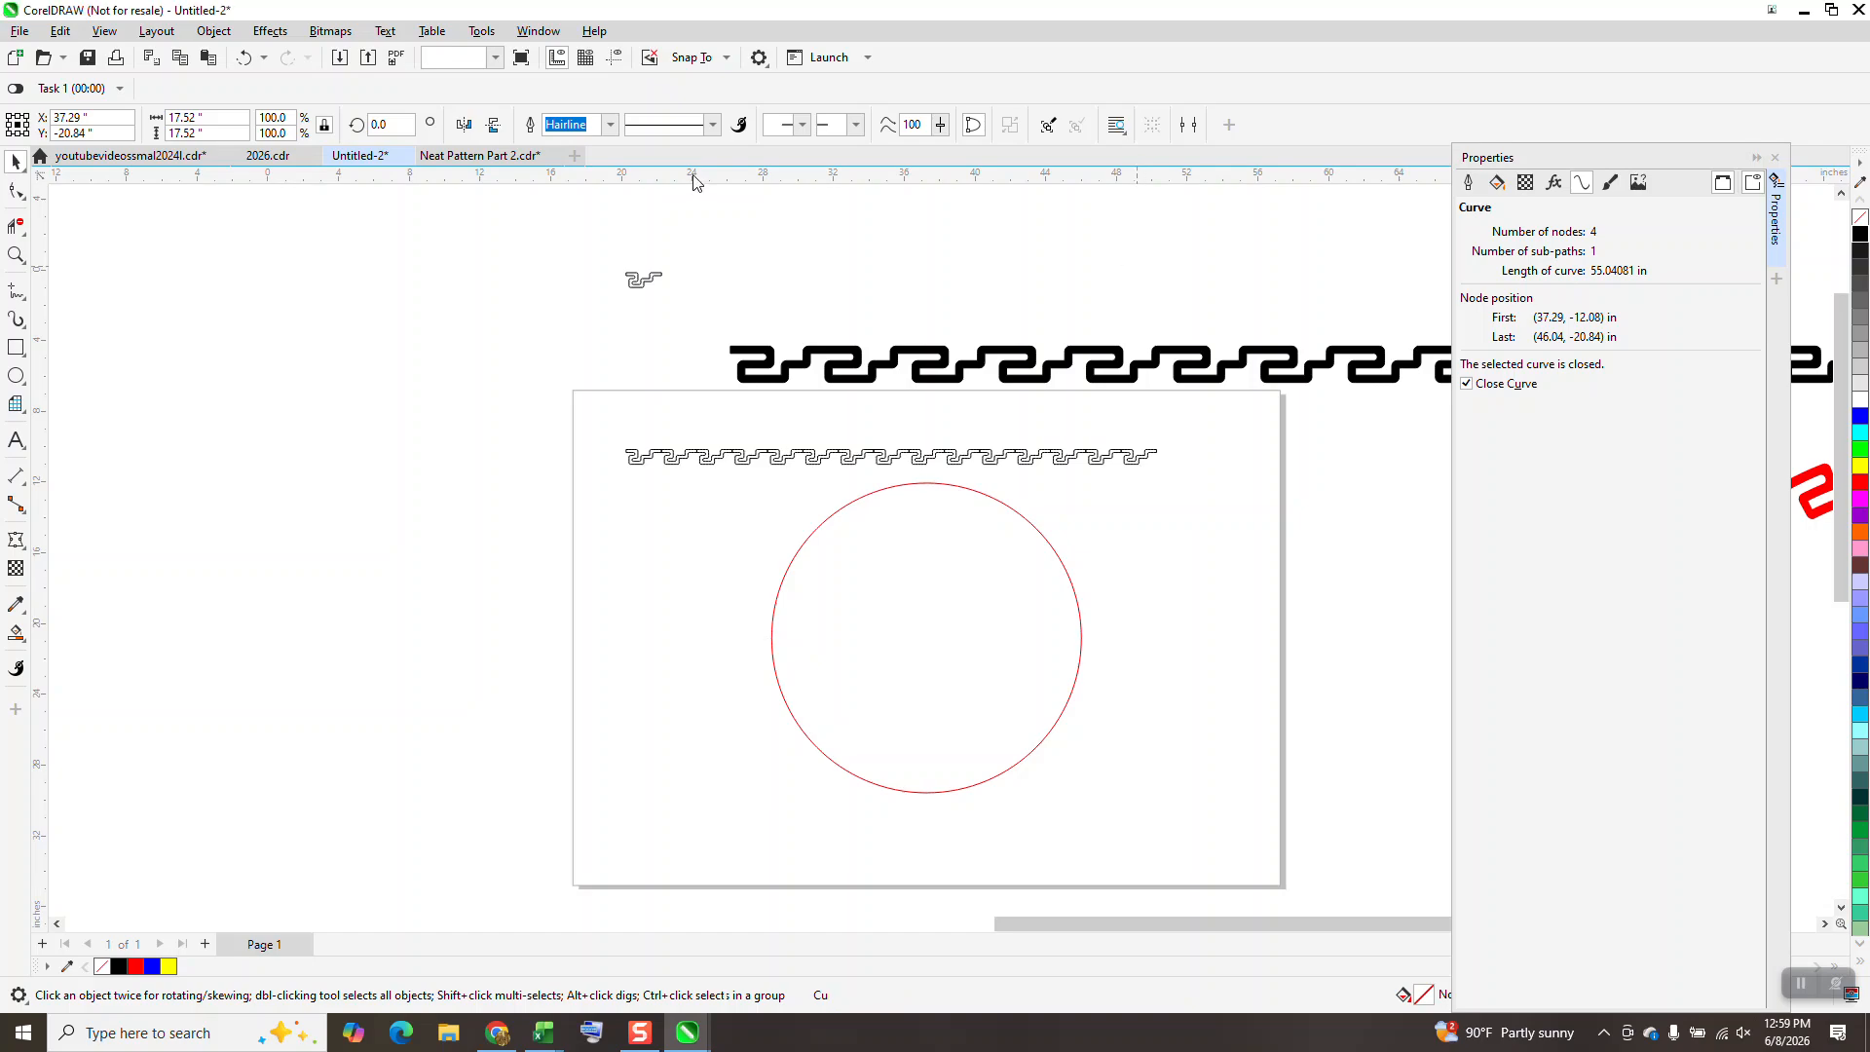
left_click(670, 125)
type("55")
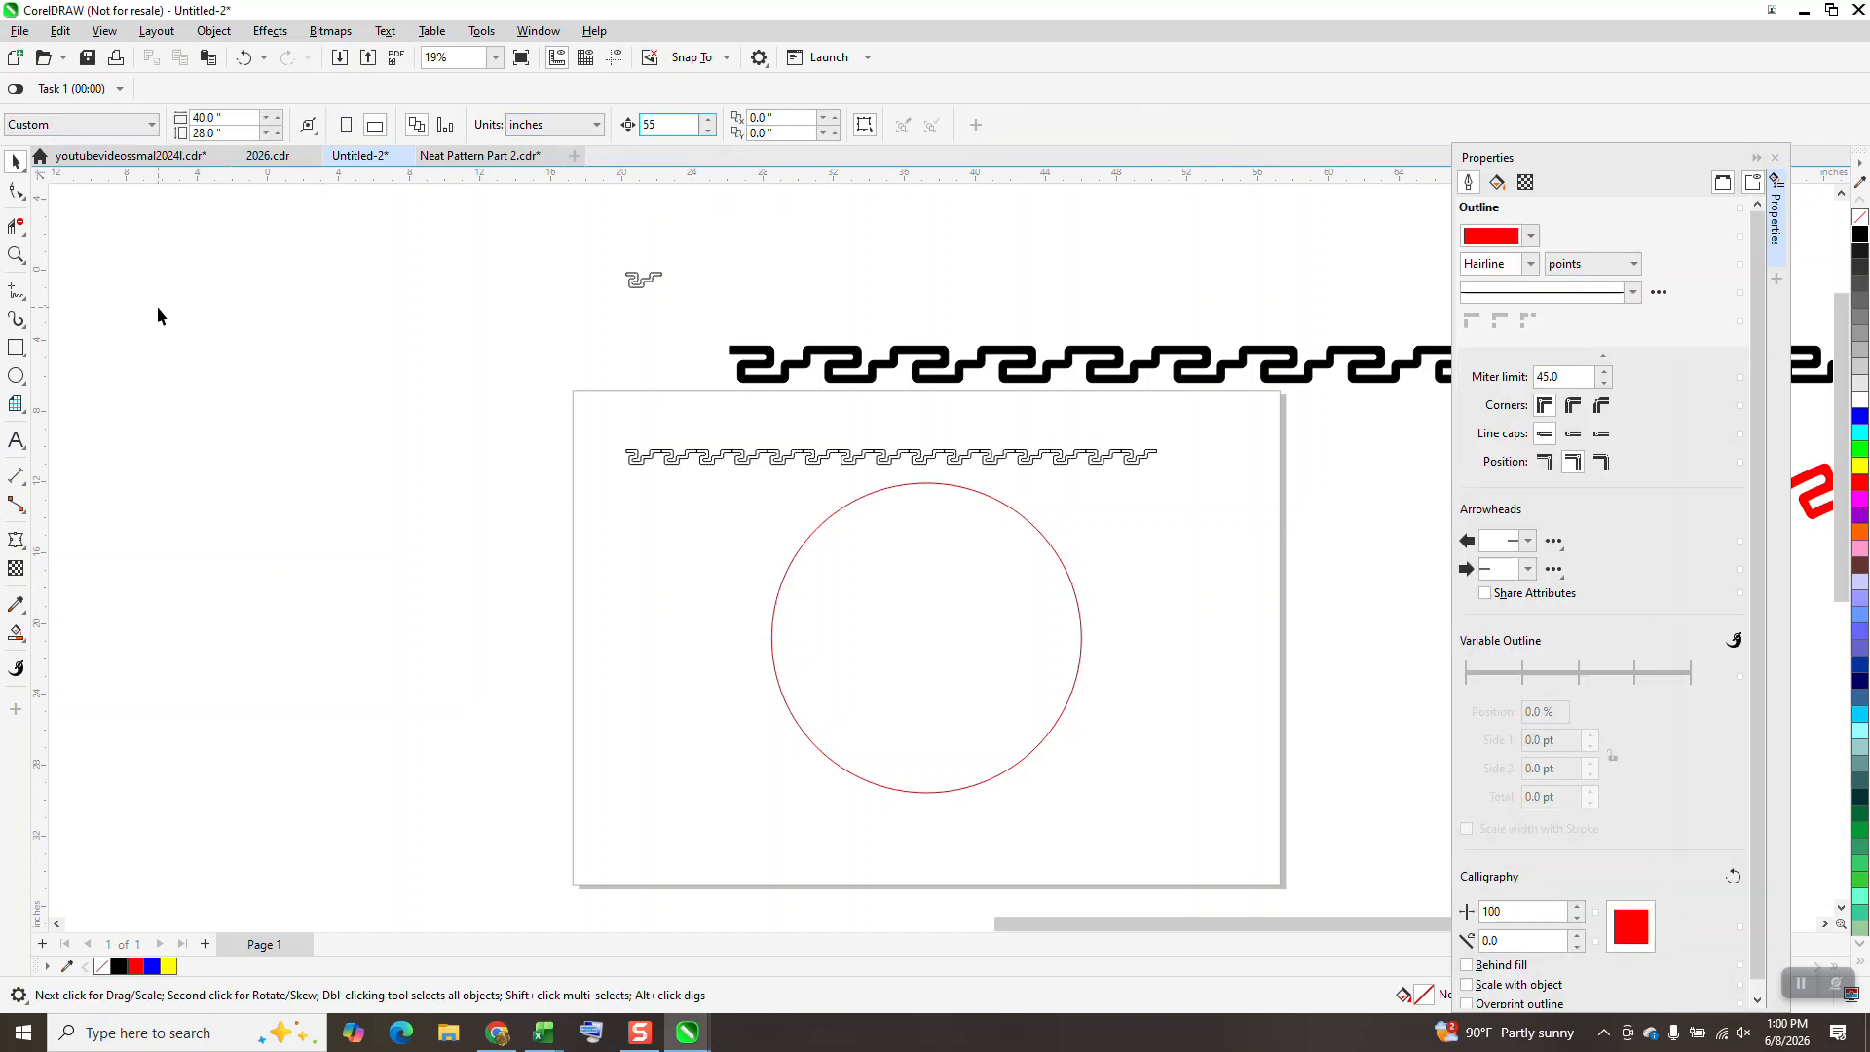
key("Return")
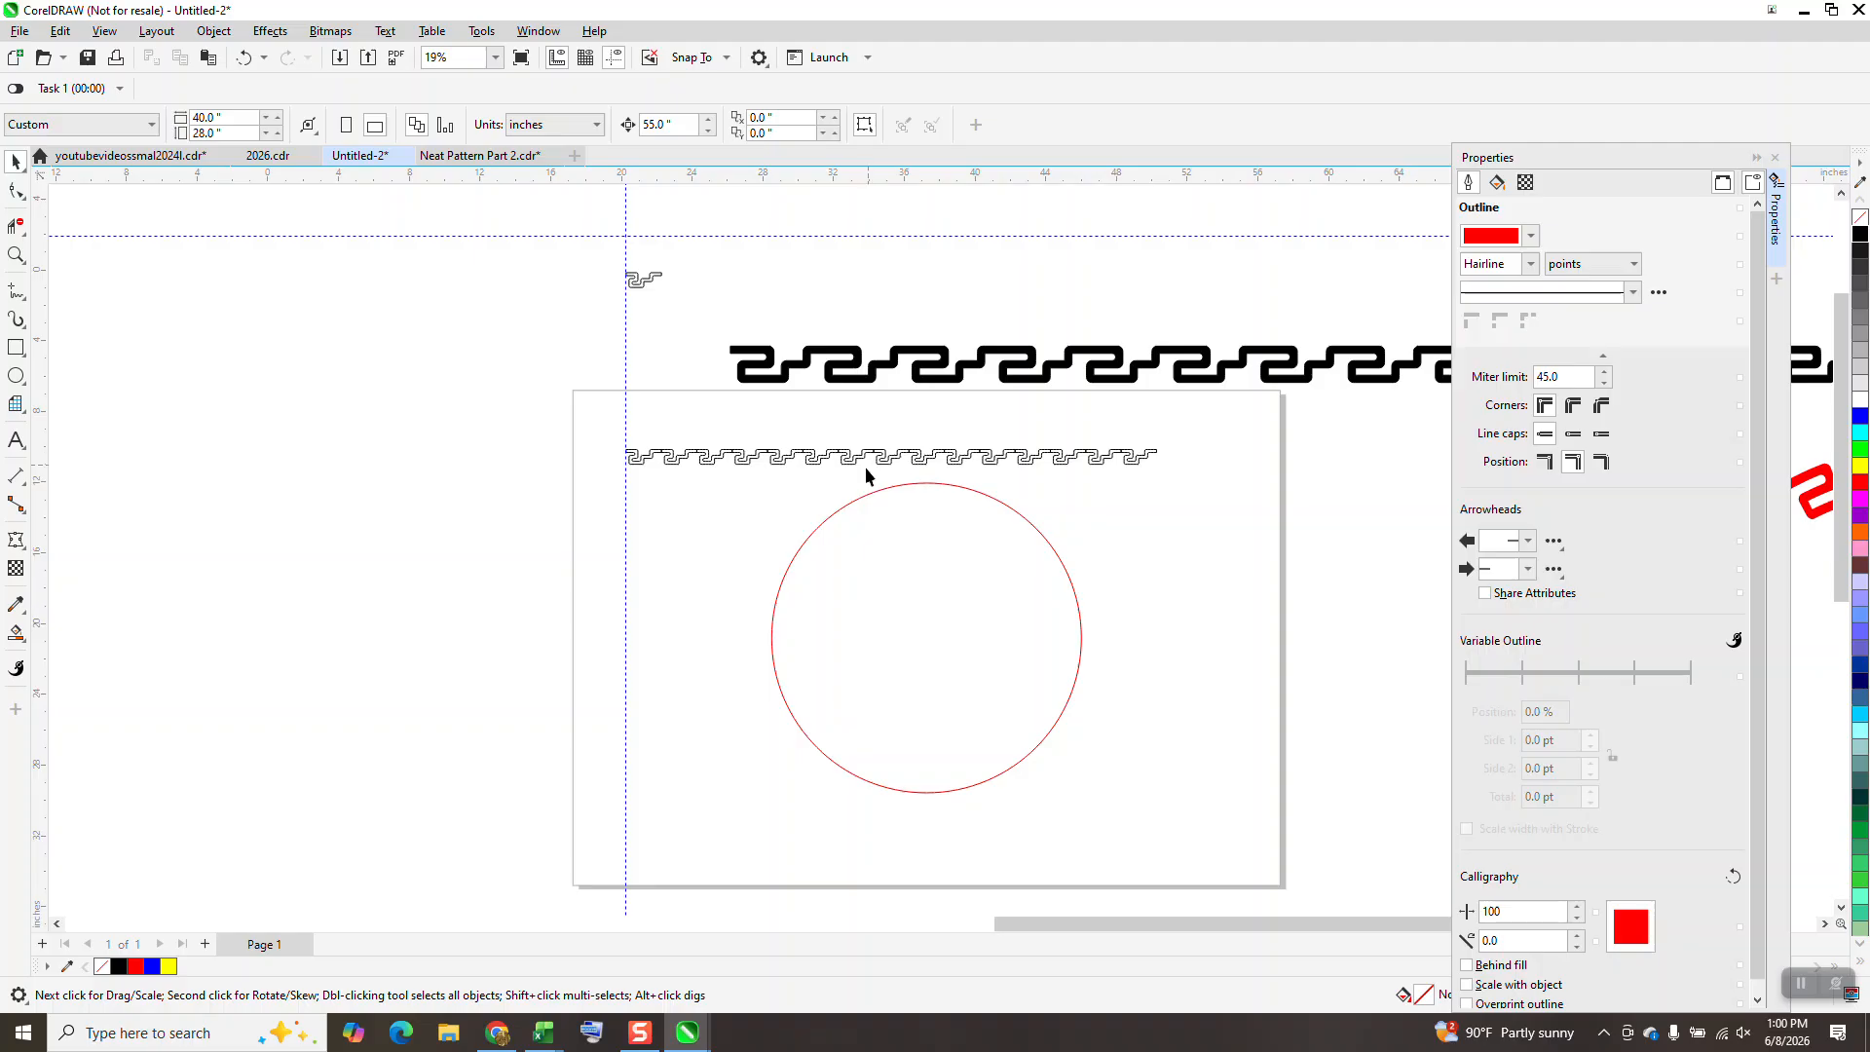
Create a second vertical guideline 55 inches to the right of the row's start, keeping the original guideline in place.
left_click(626, 621)
key("Delete")
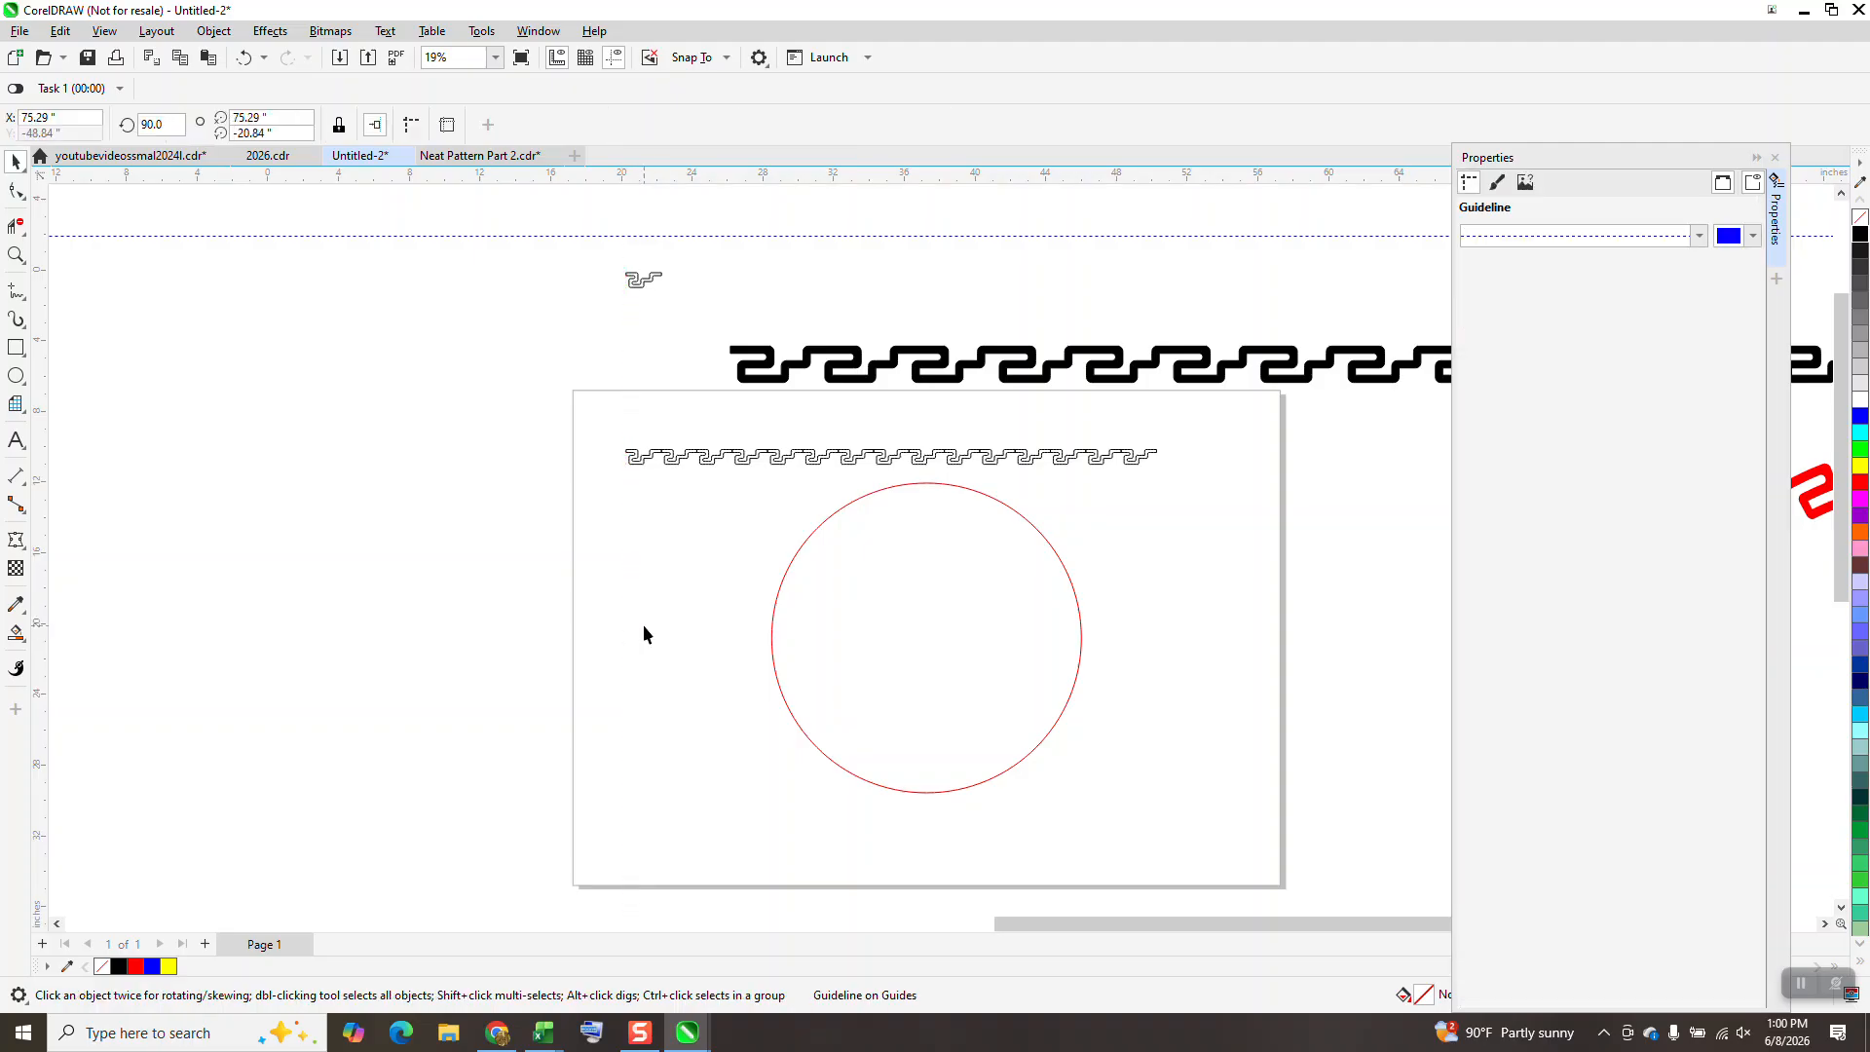
scroll(643, 623, "down", 1)
scroll(631, 628, "down", 2)
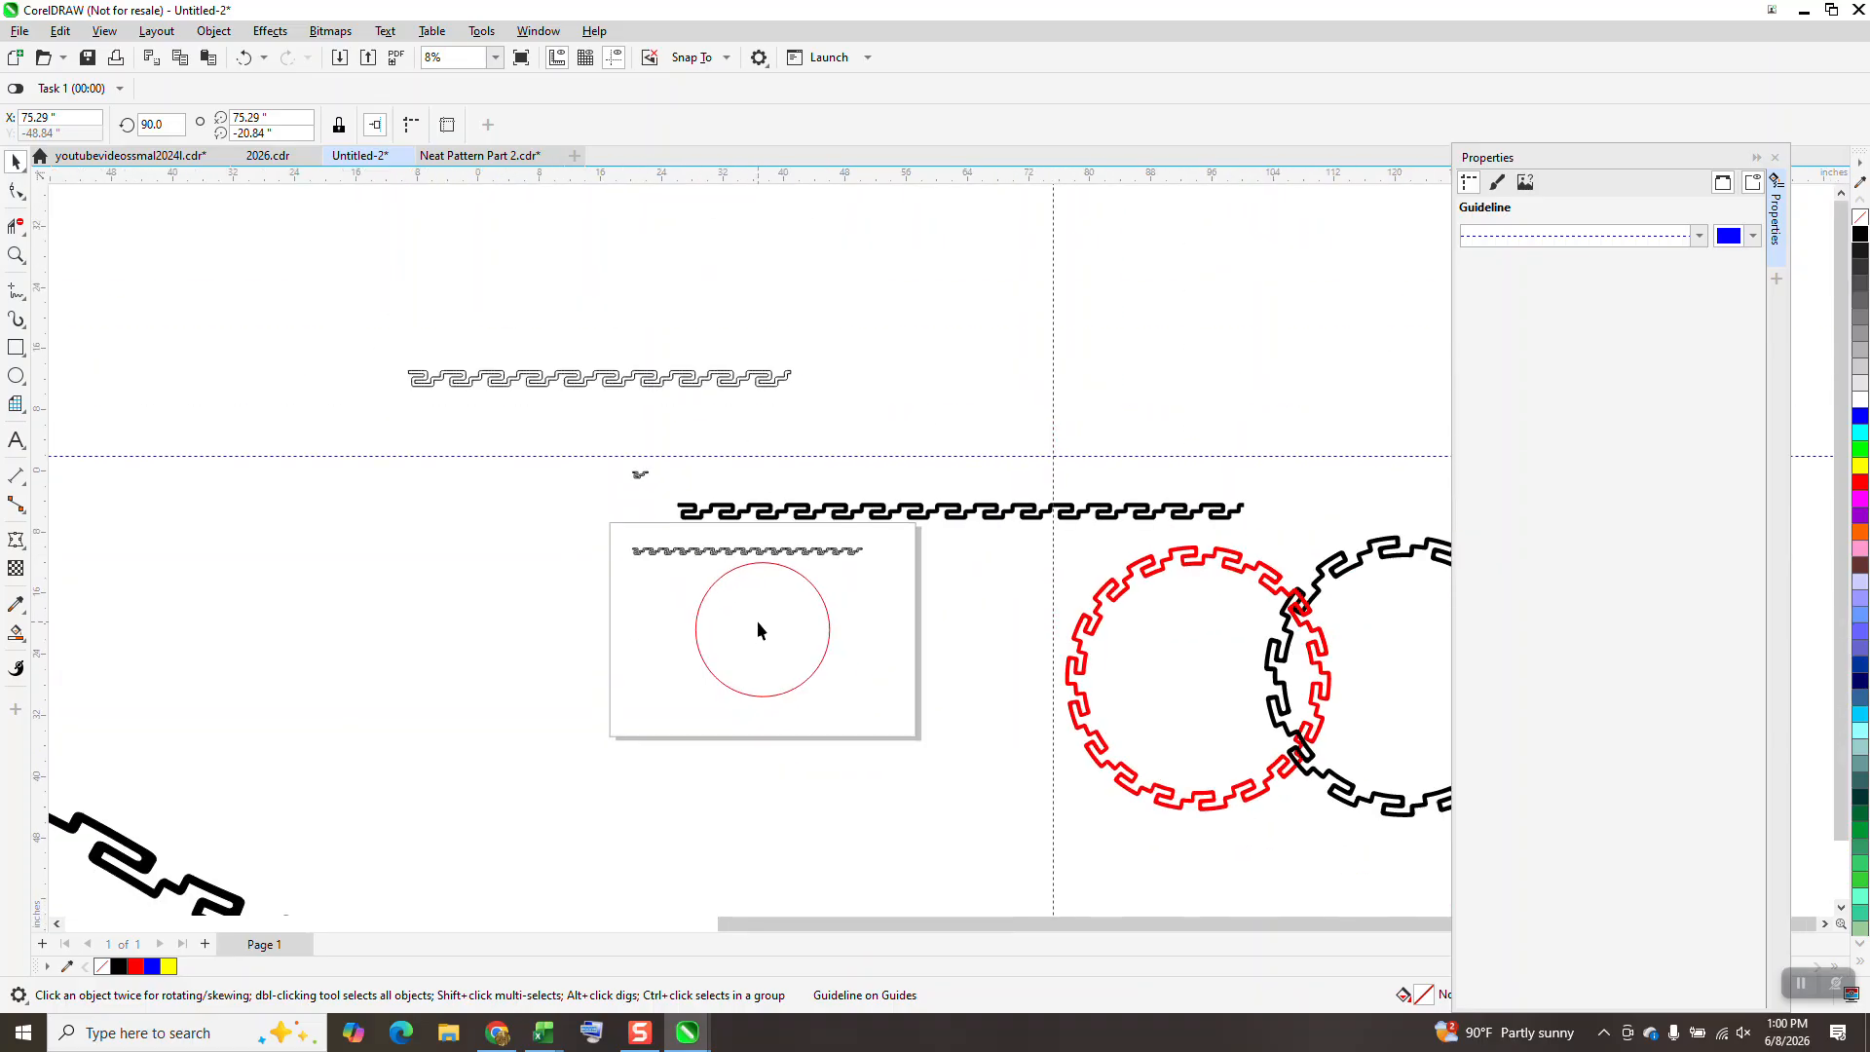
key("ctrl+z")
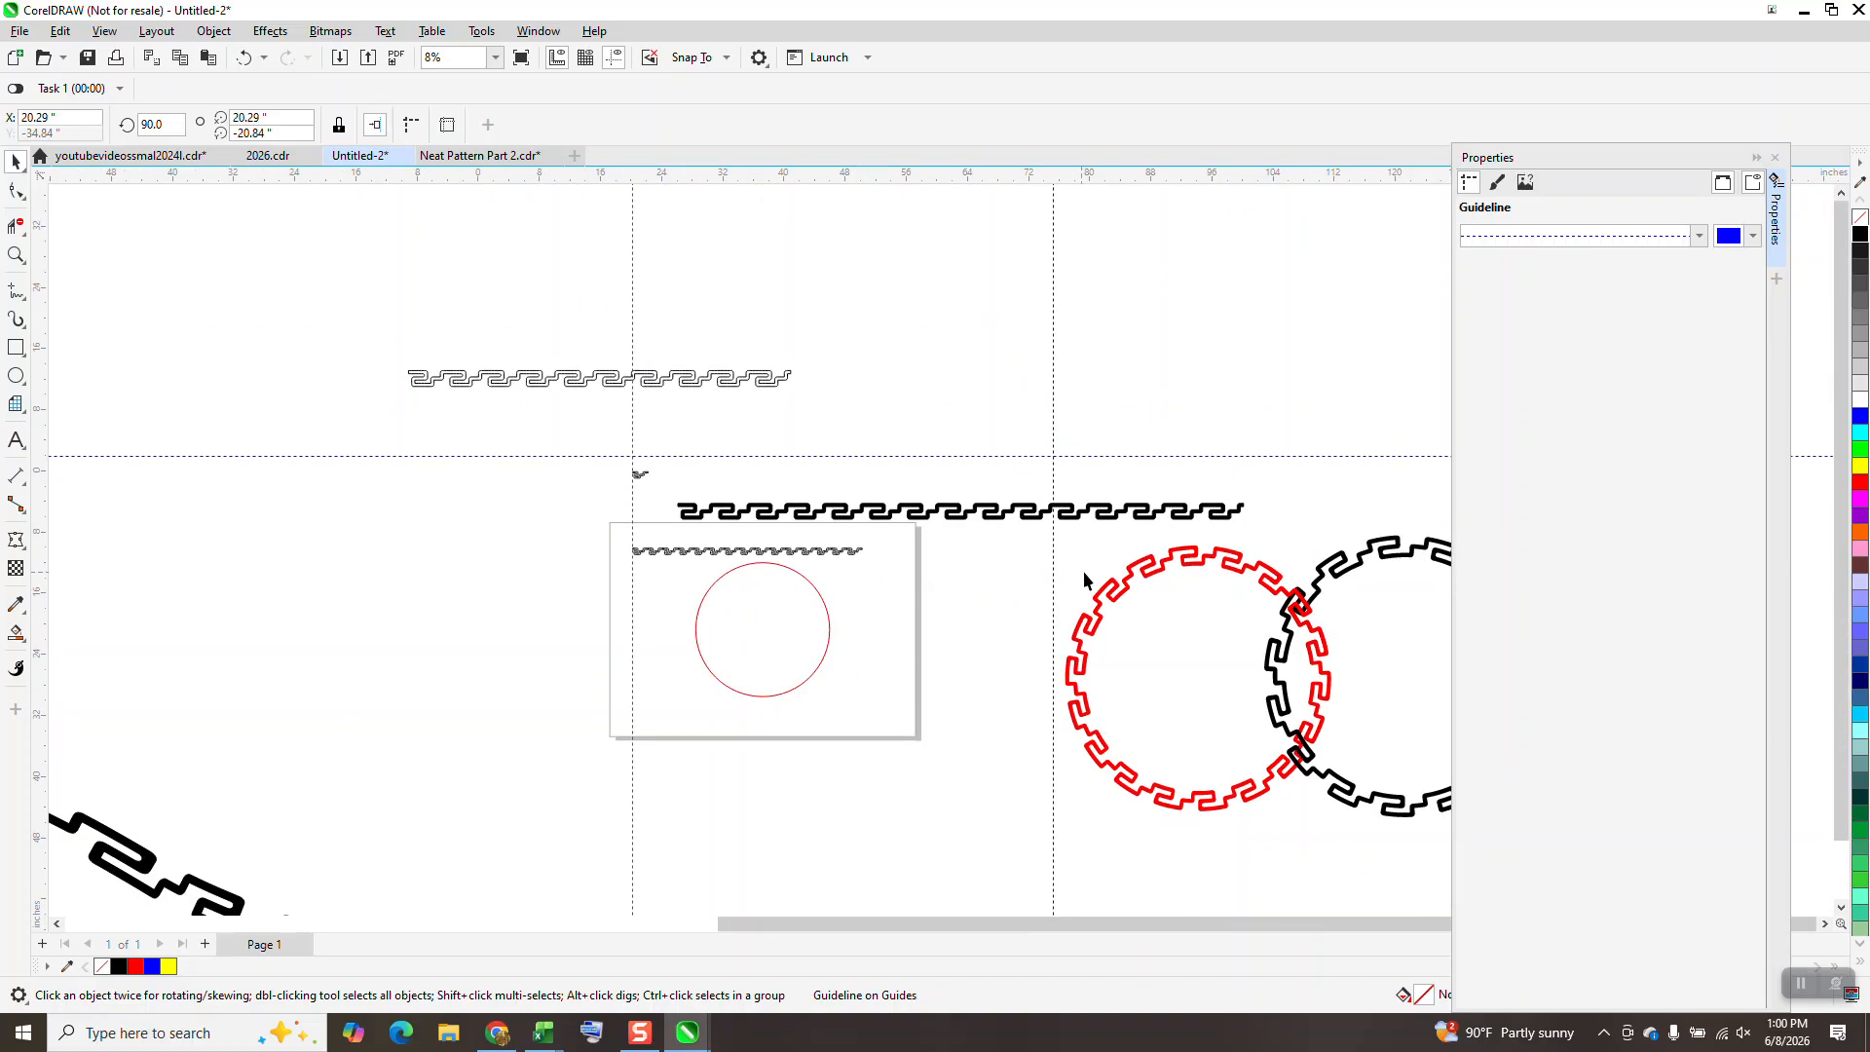
Set the nudge distance to 2 inches with nothing selected.
left_click(15, 255)
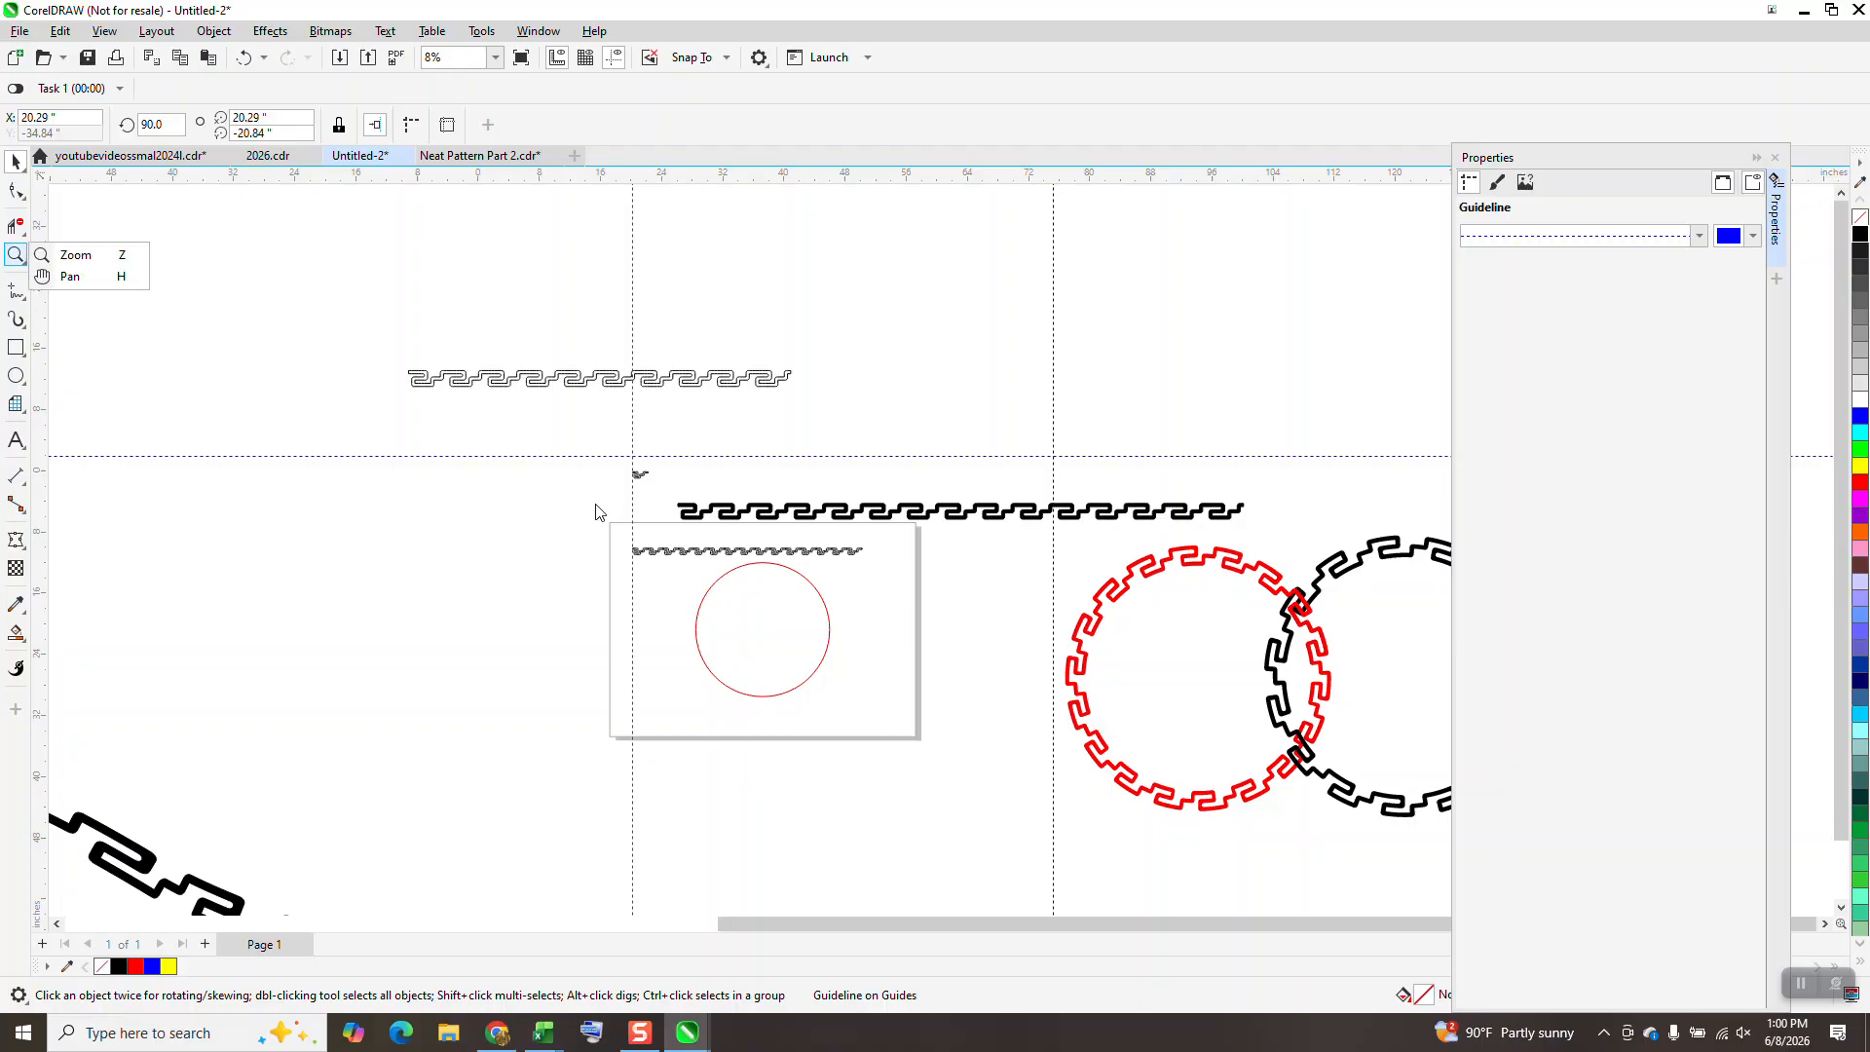
left_click(118, 262)
left_click_drag(711, 495, 1145, 674)
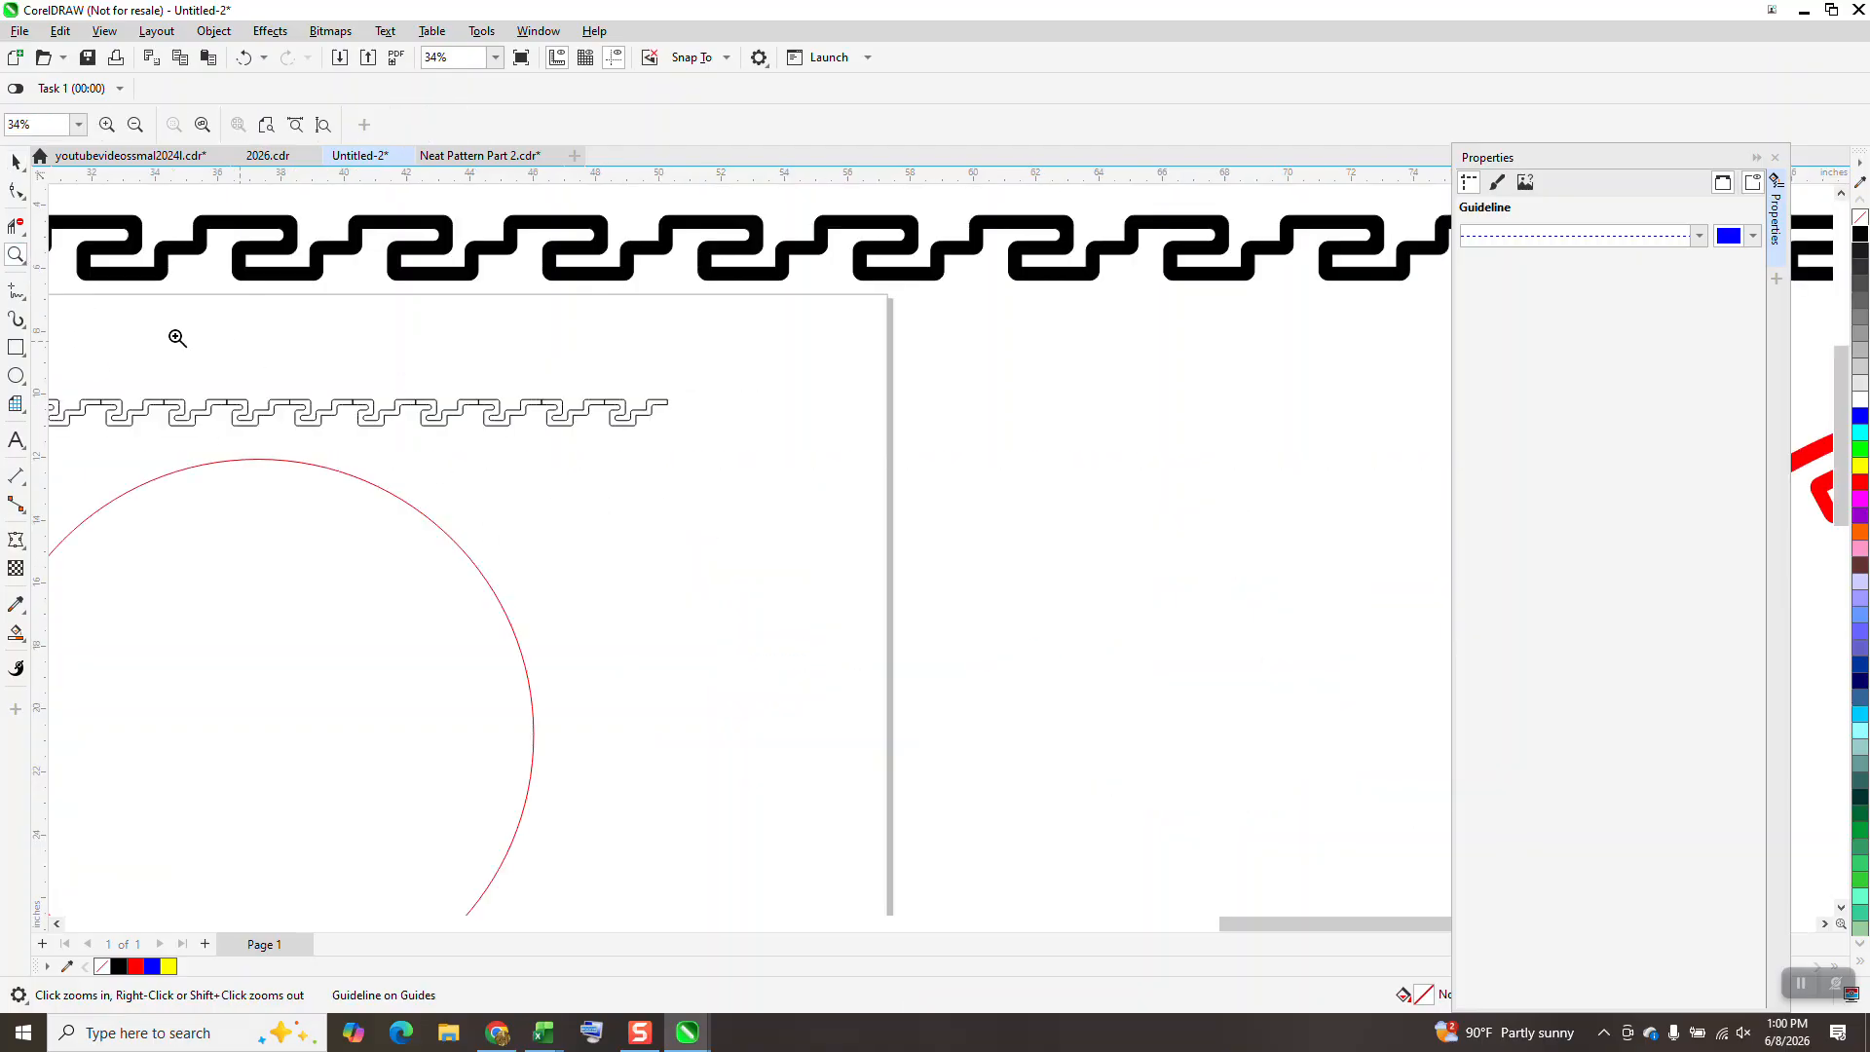
left_click(16, 162)
left_click(662, 326)
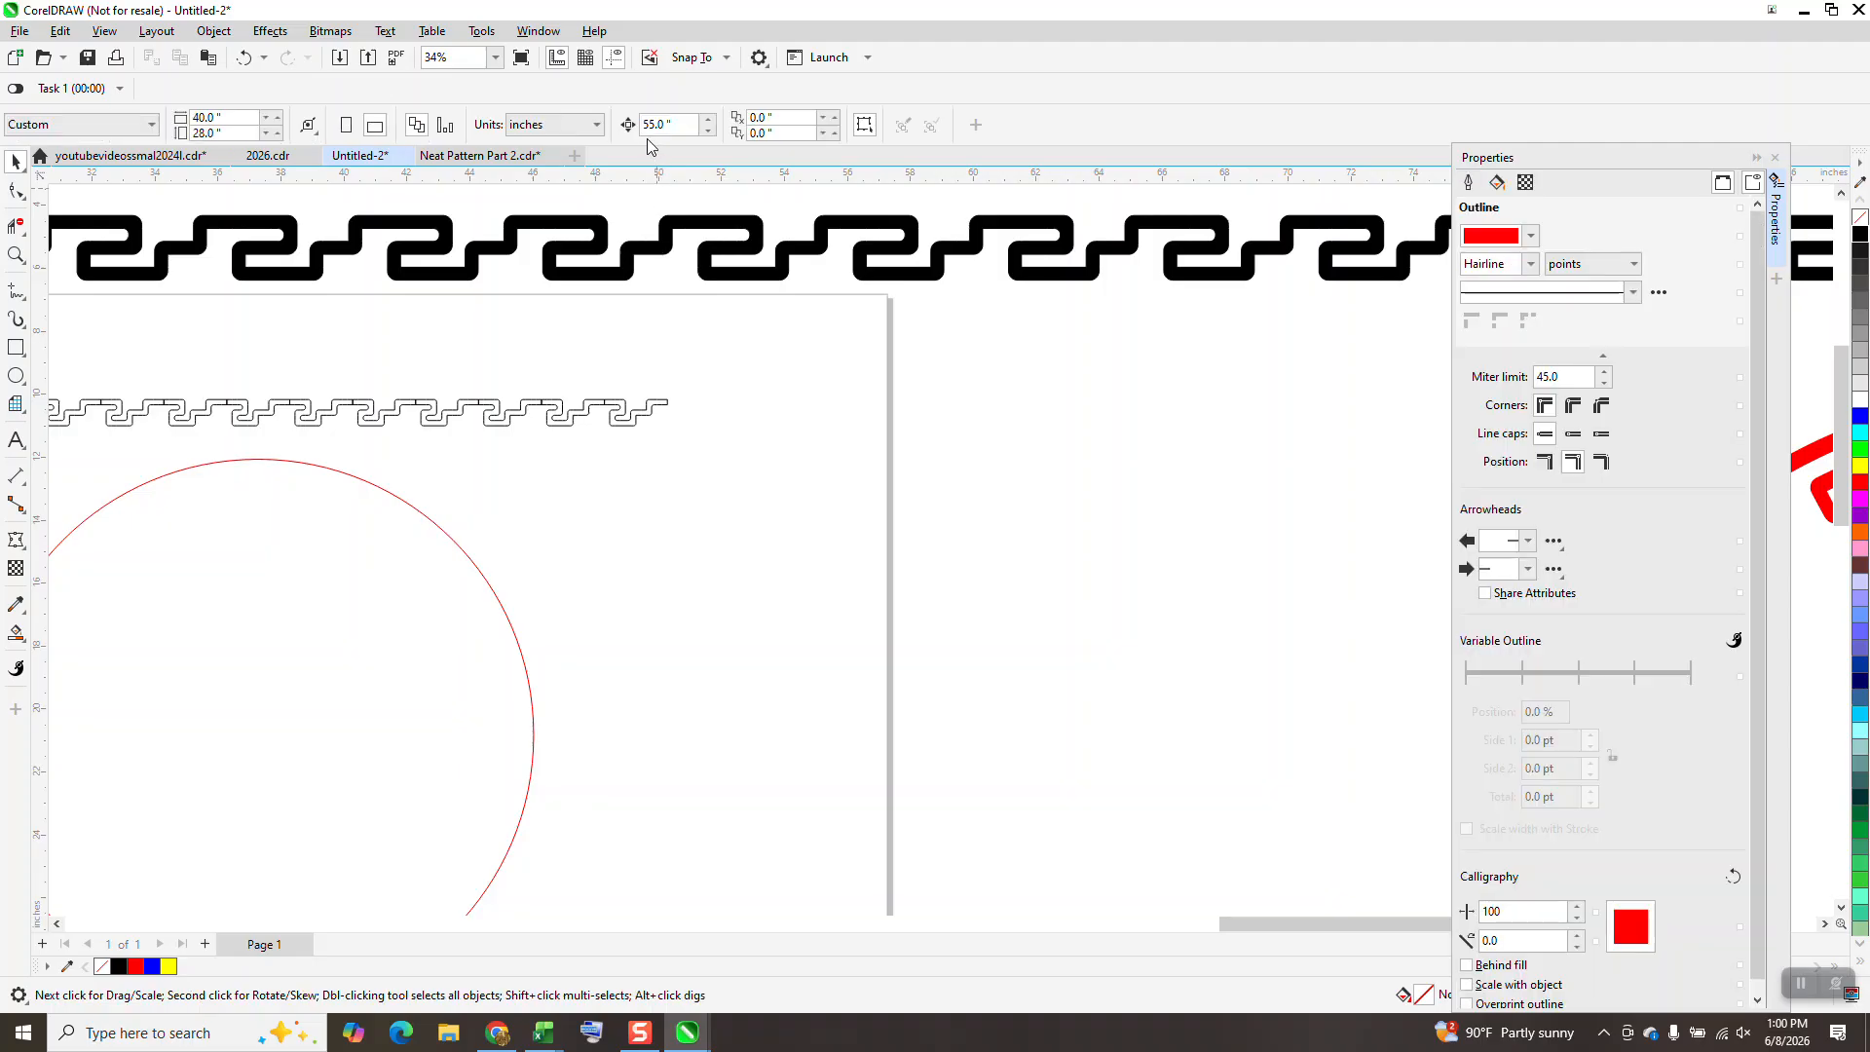
double_click(679, 125)
type("2")
key("Return")
Duplicate the row's last motif 13 times to the right so the row extends past the second vertical guideline.
left_click(669, 399)
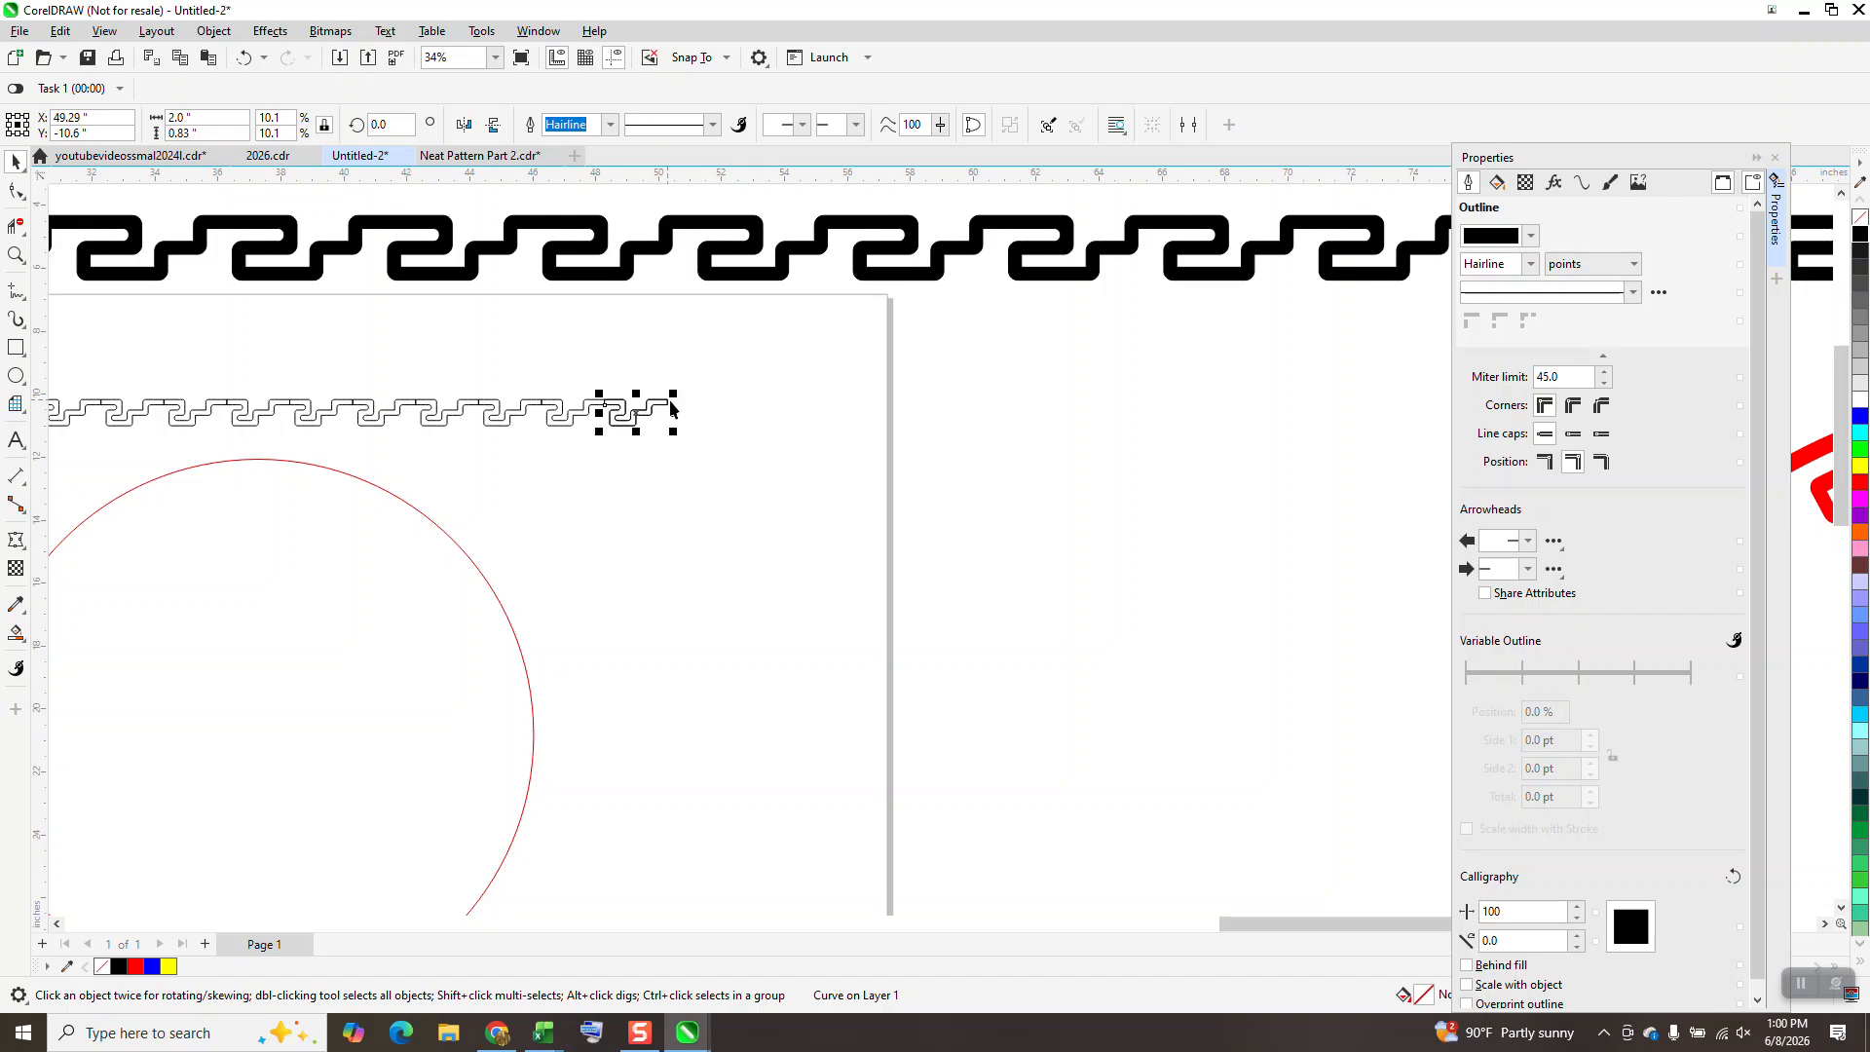
key("ctrl+d")
key("ctrl+d")
key("ctrl+d")
key("ctrl+d")
key("ctrl+d")
key("ctrl+d")
key("ctrl+d")
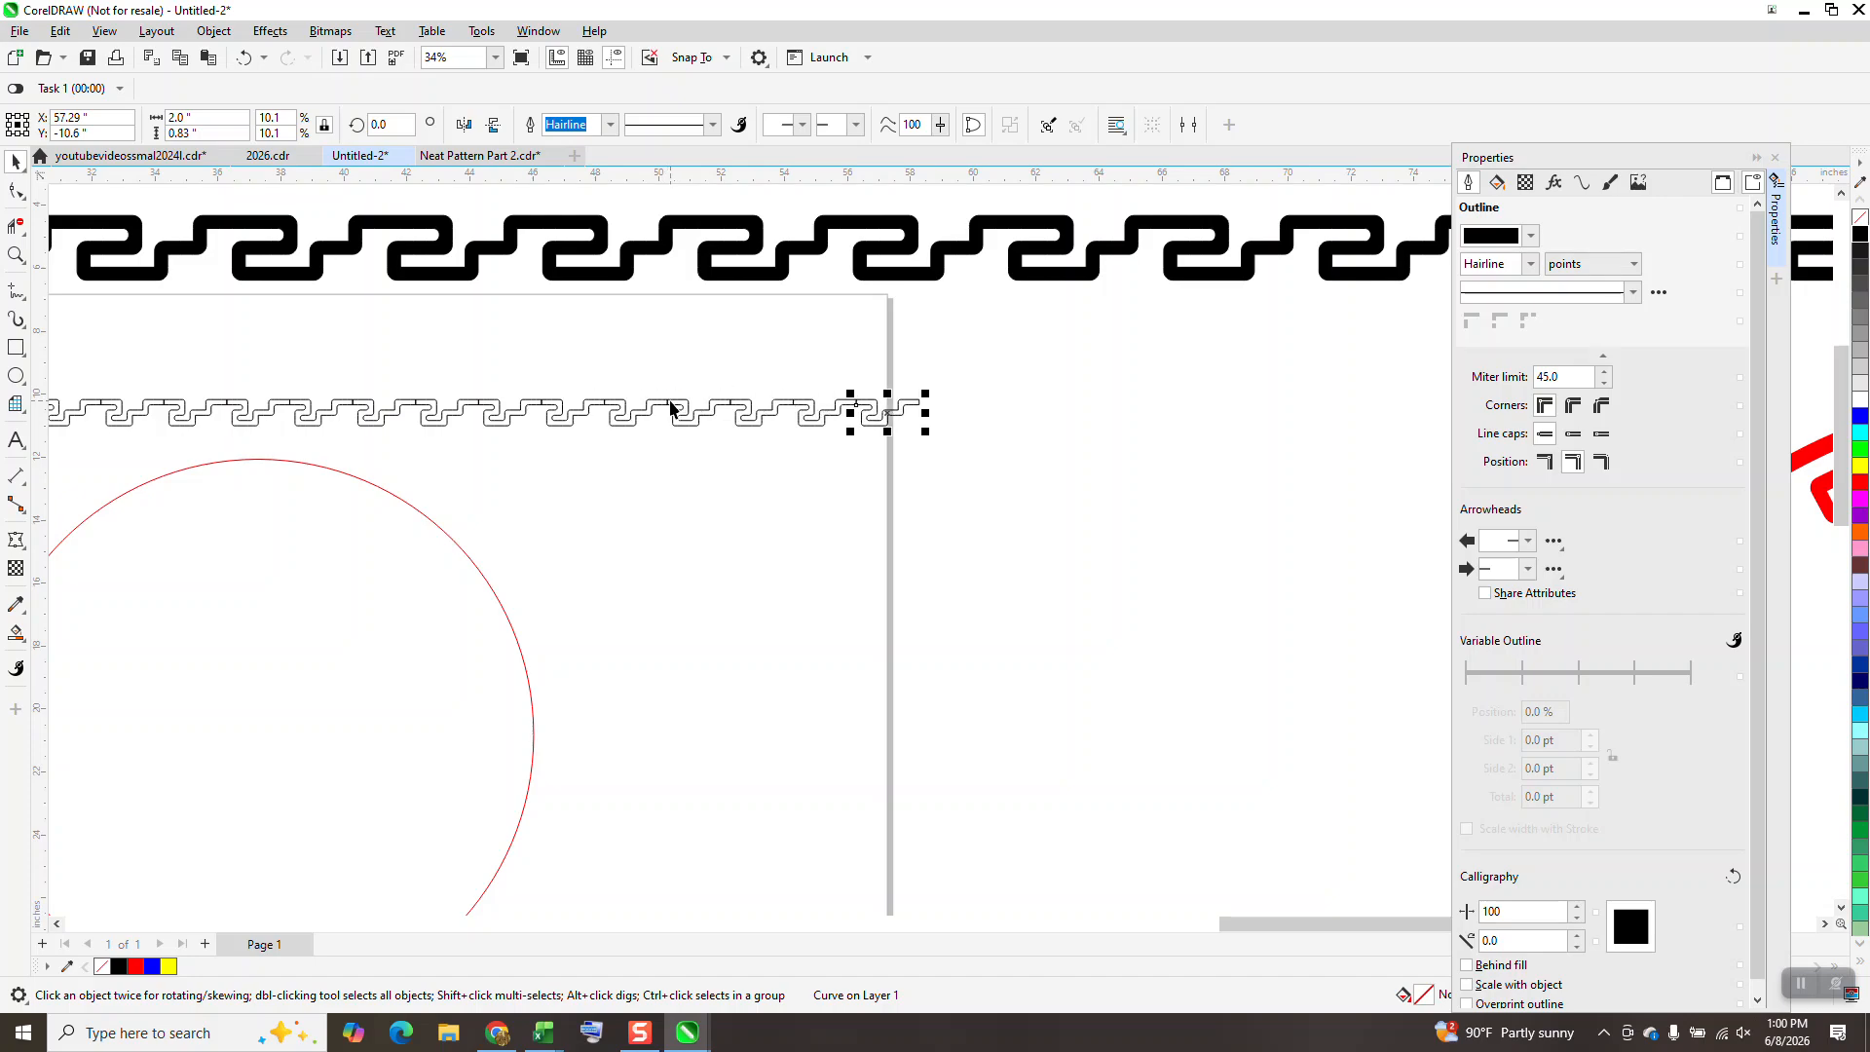
key("ctrl+d")
key("ctrl+d")
key("ctrl+d")
key("ctrl+d")
key("ctrl+d")
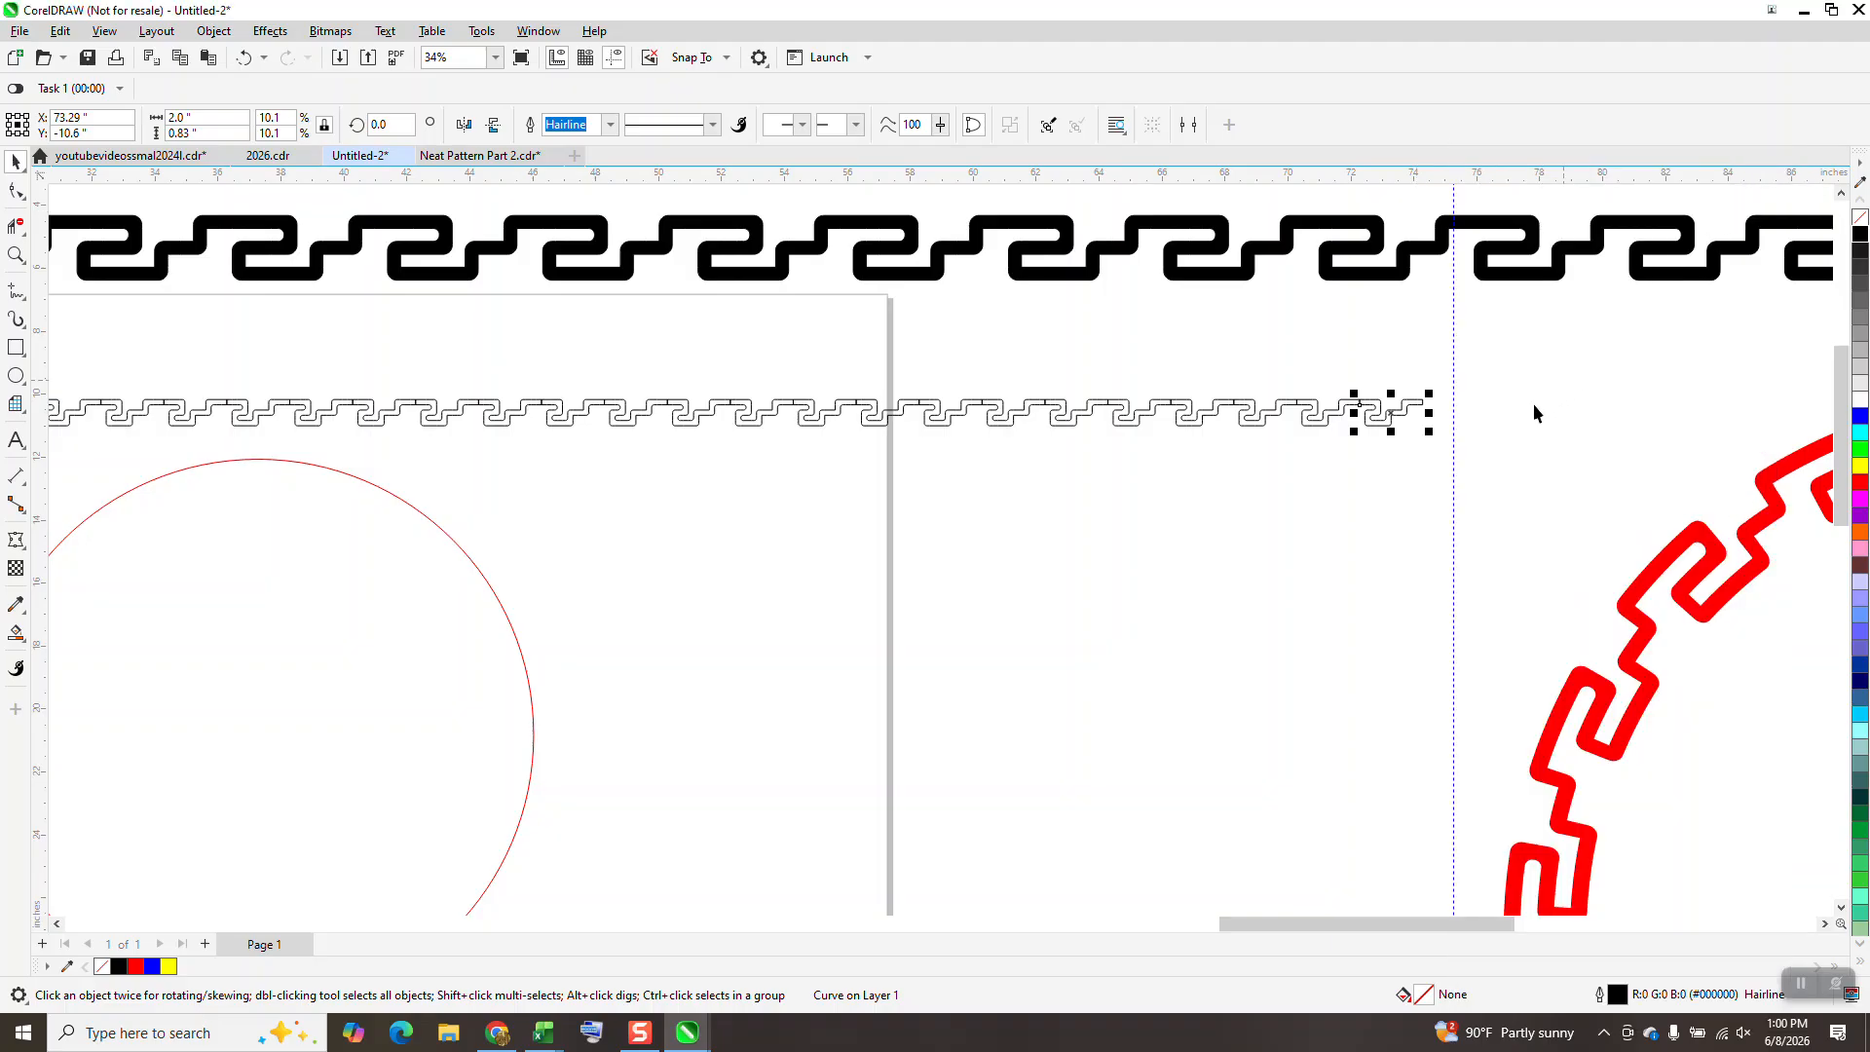
key("ctrl+d")
scroll(1441, 638, "down", 1)
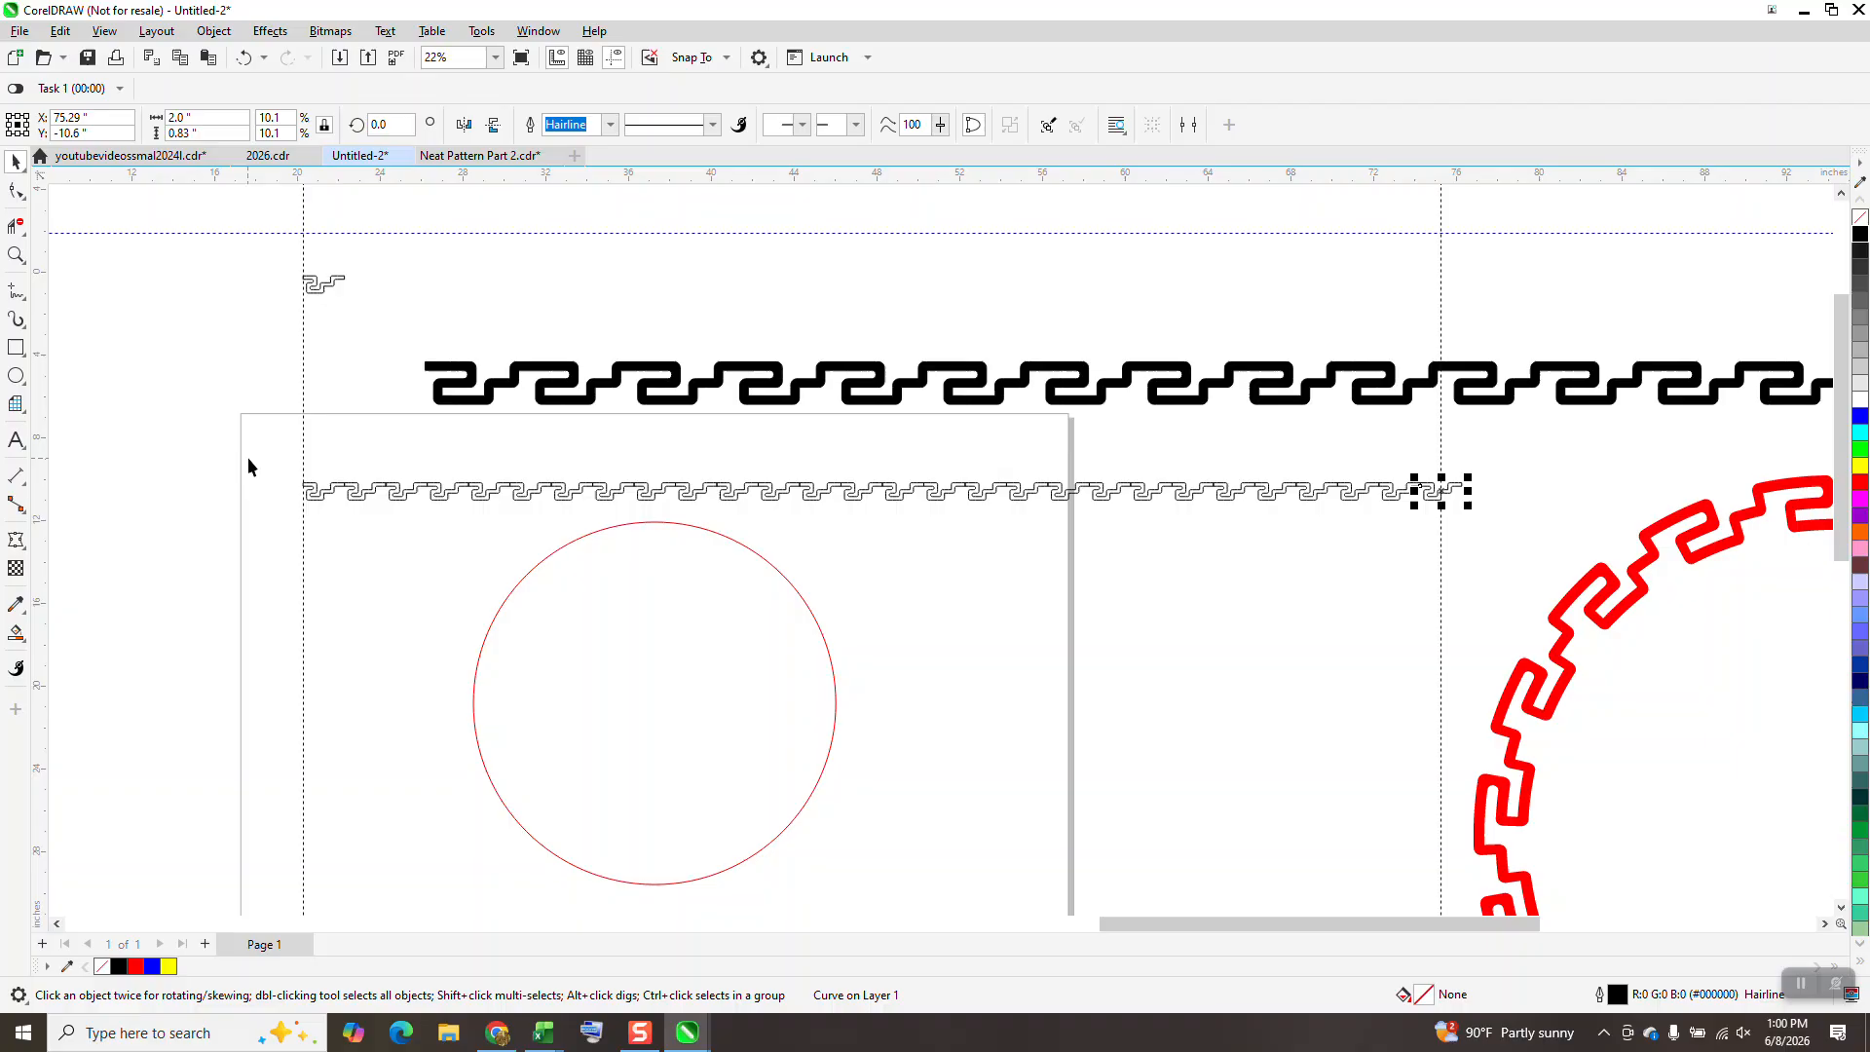
Select the entire motif row and set its width to 55.04 inches with proportions kept, matching the circle's curve length.
left_click_drag(255, 458, 779, 504)
left_click_drag(1490, 545, 1492, 543)
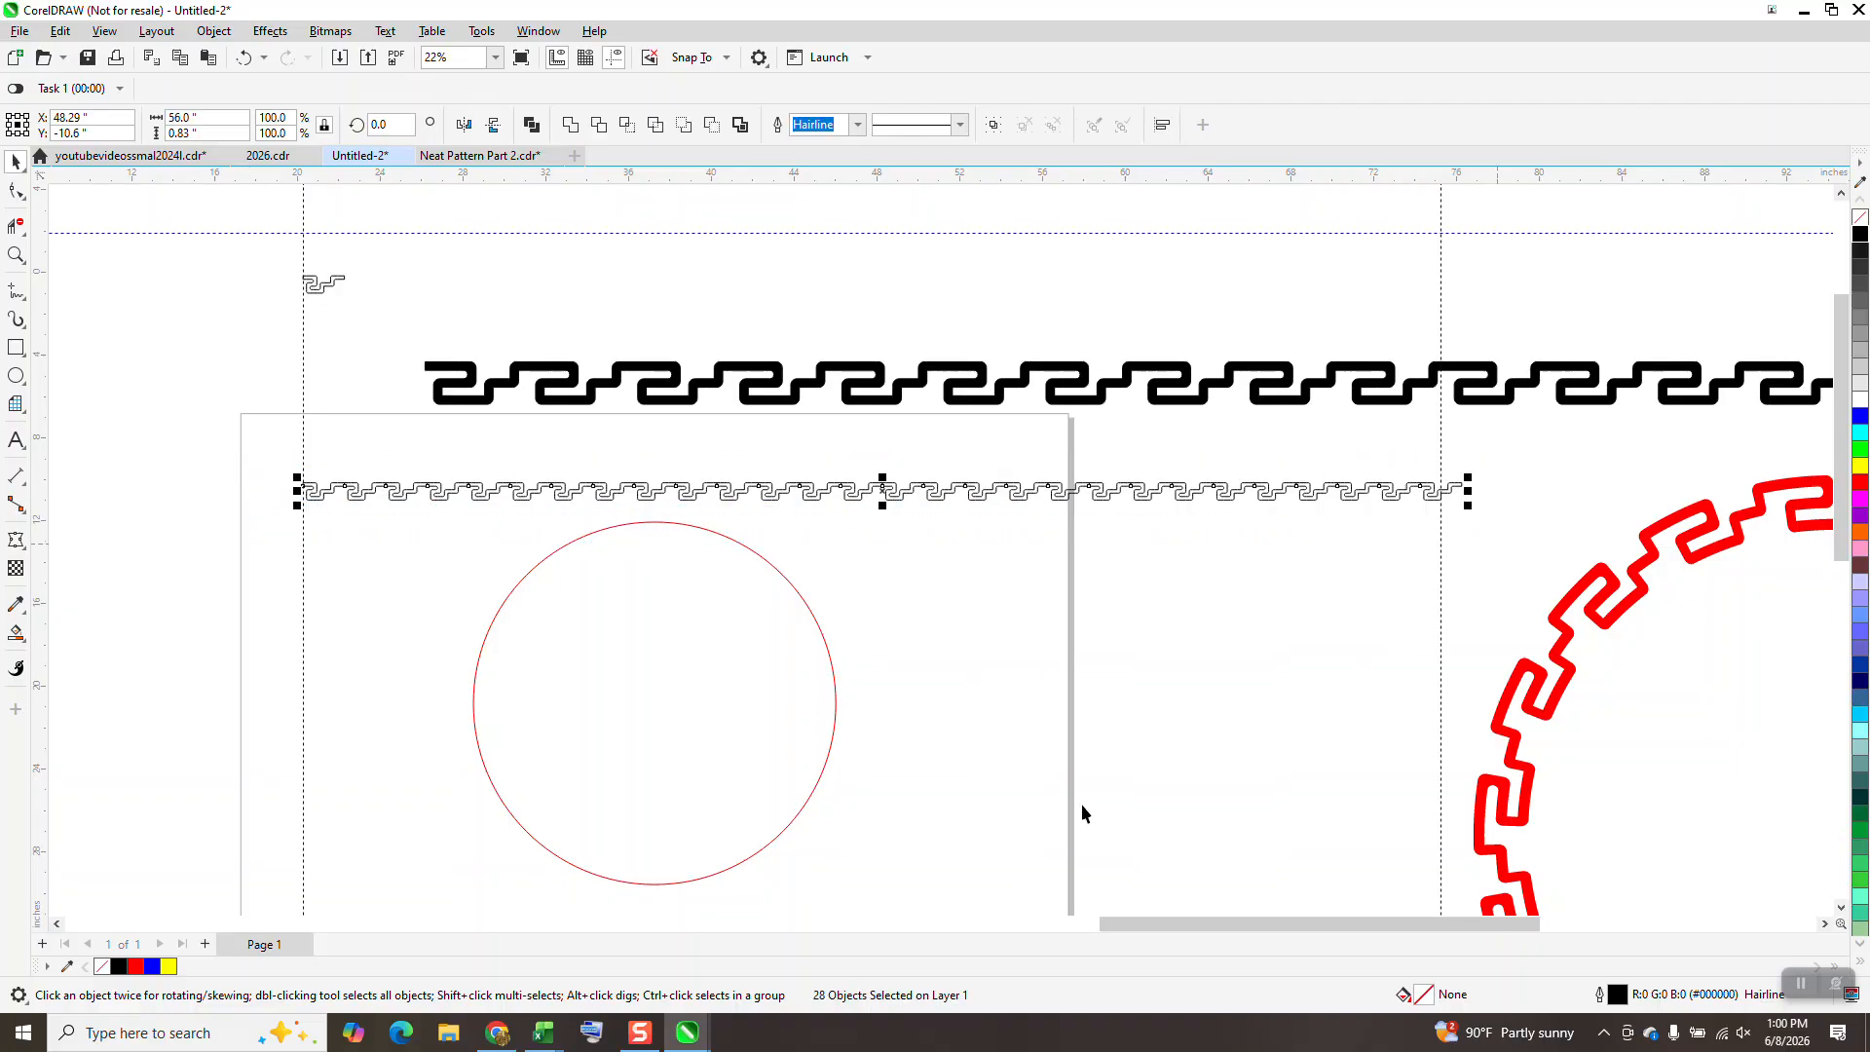
left_click(210, 117)
type("55")
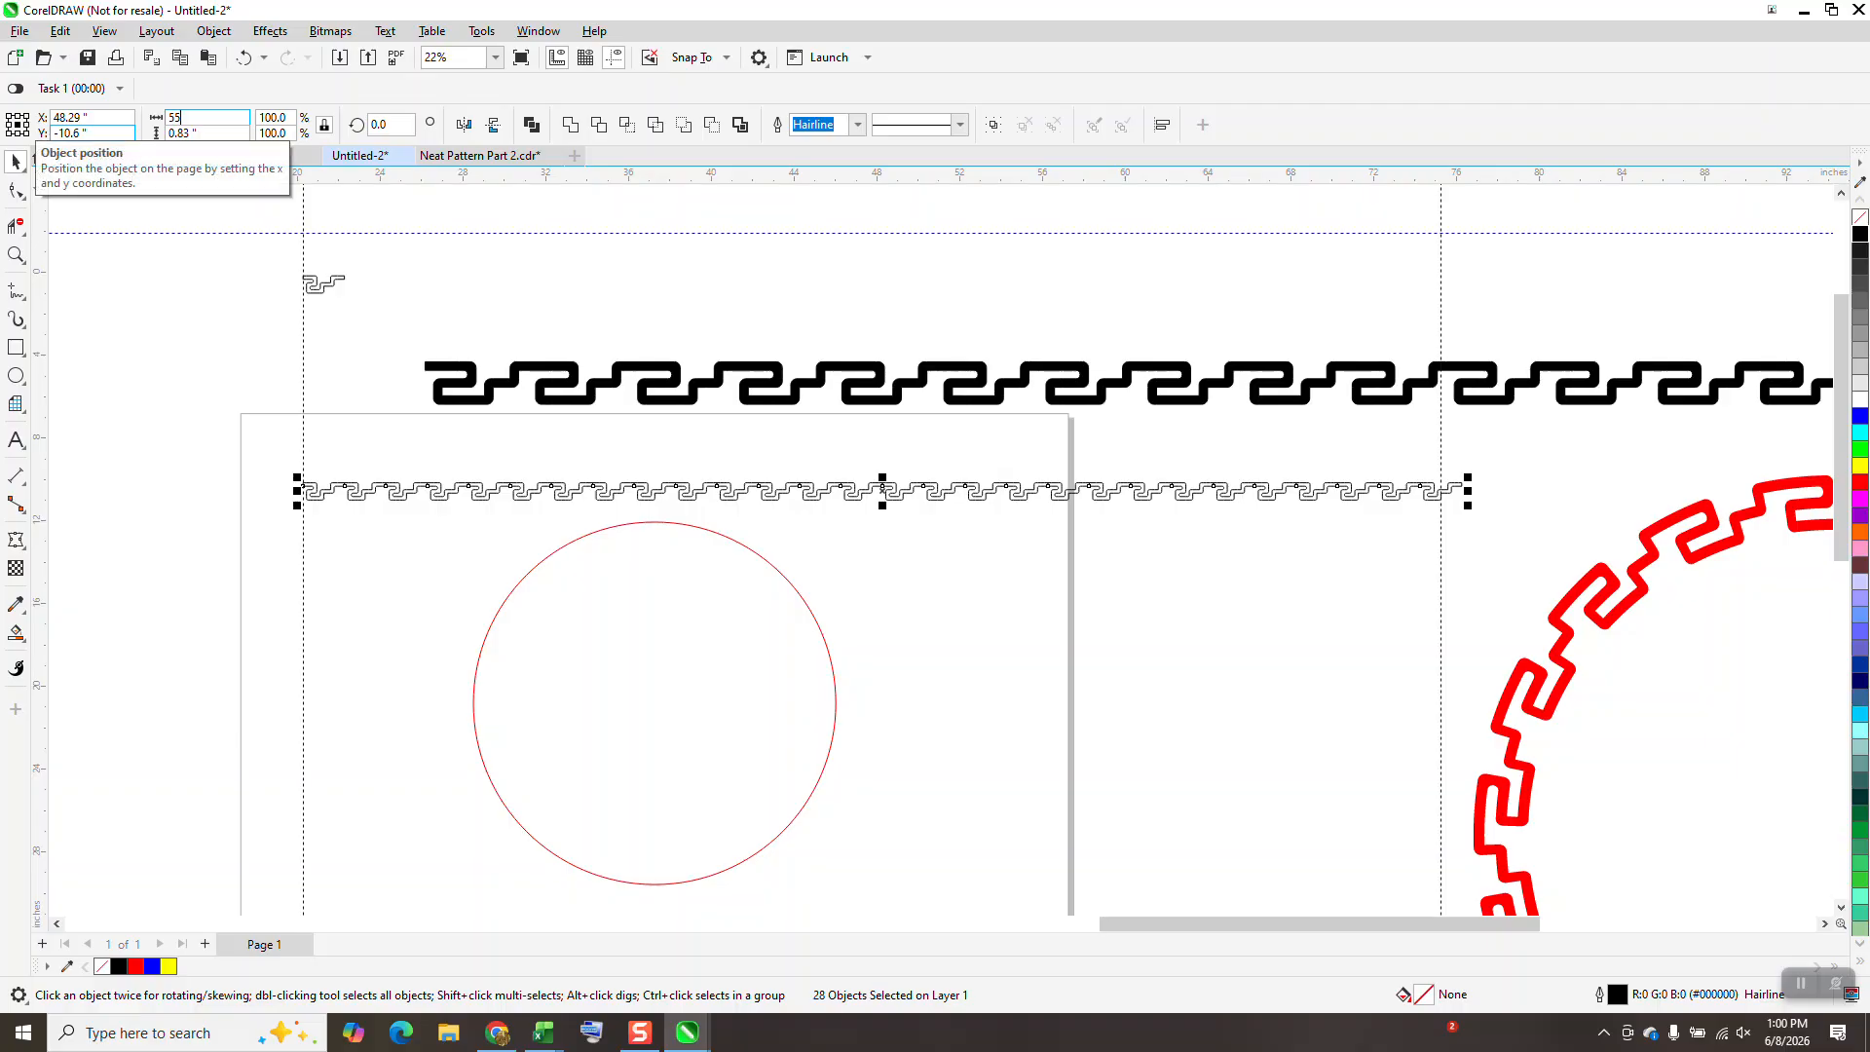
key("Return")
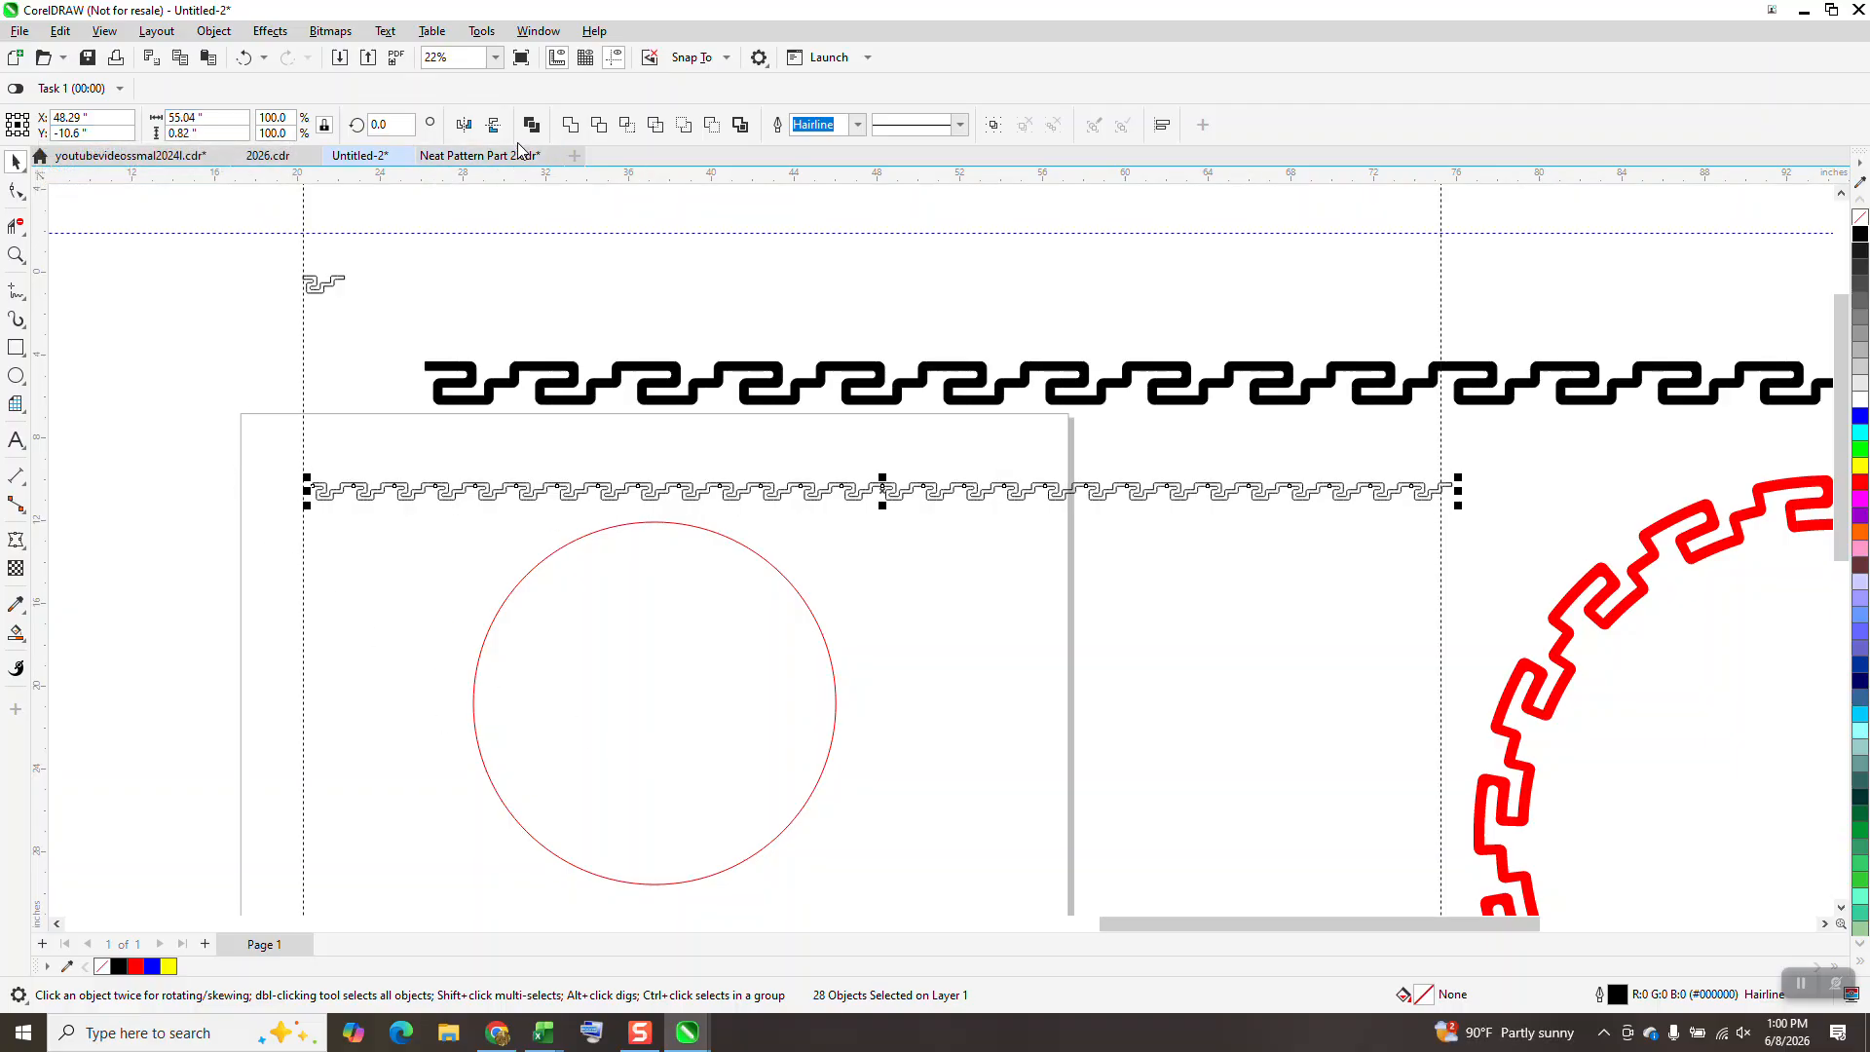
Weld the row into one curve, fill it with black and remove its outline.
left_click(571, 127)
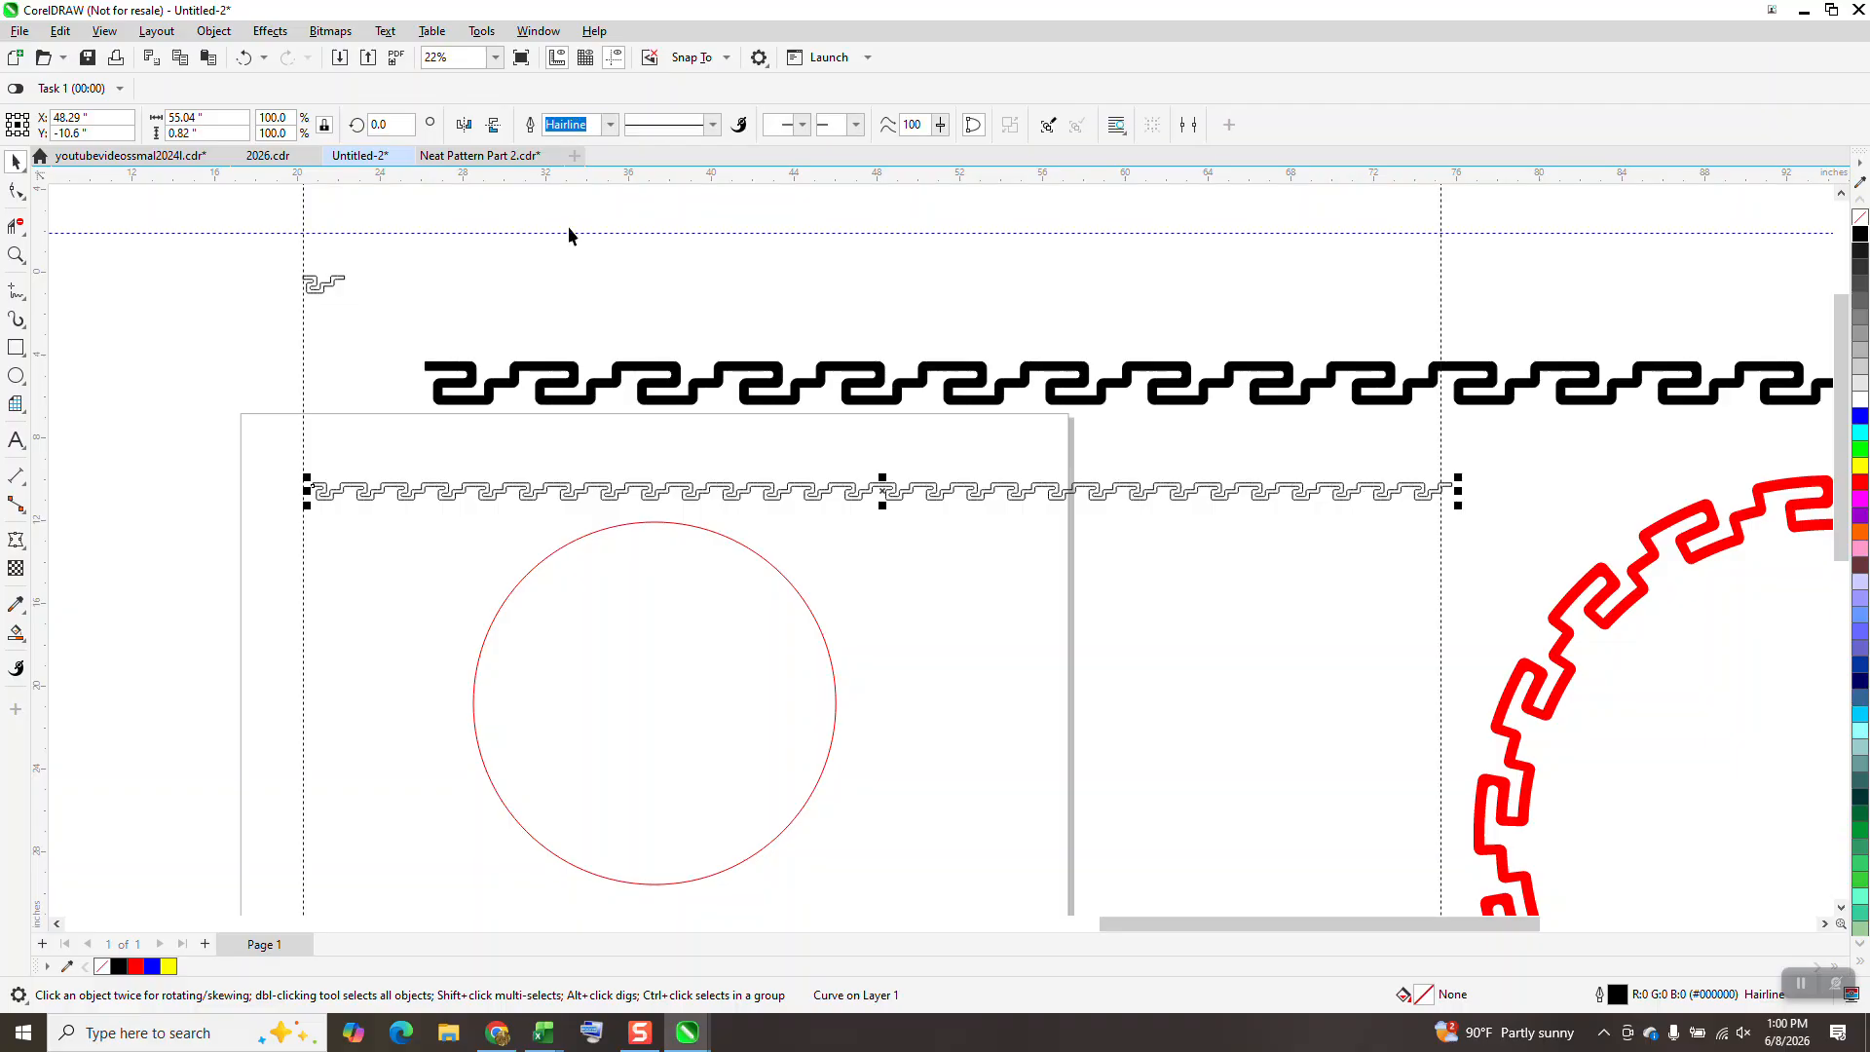
left_click(1860, 234)
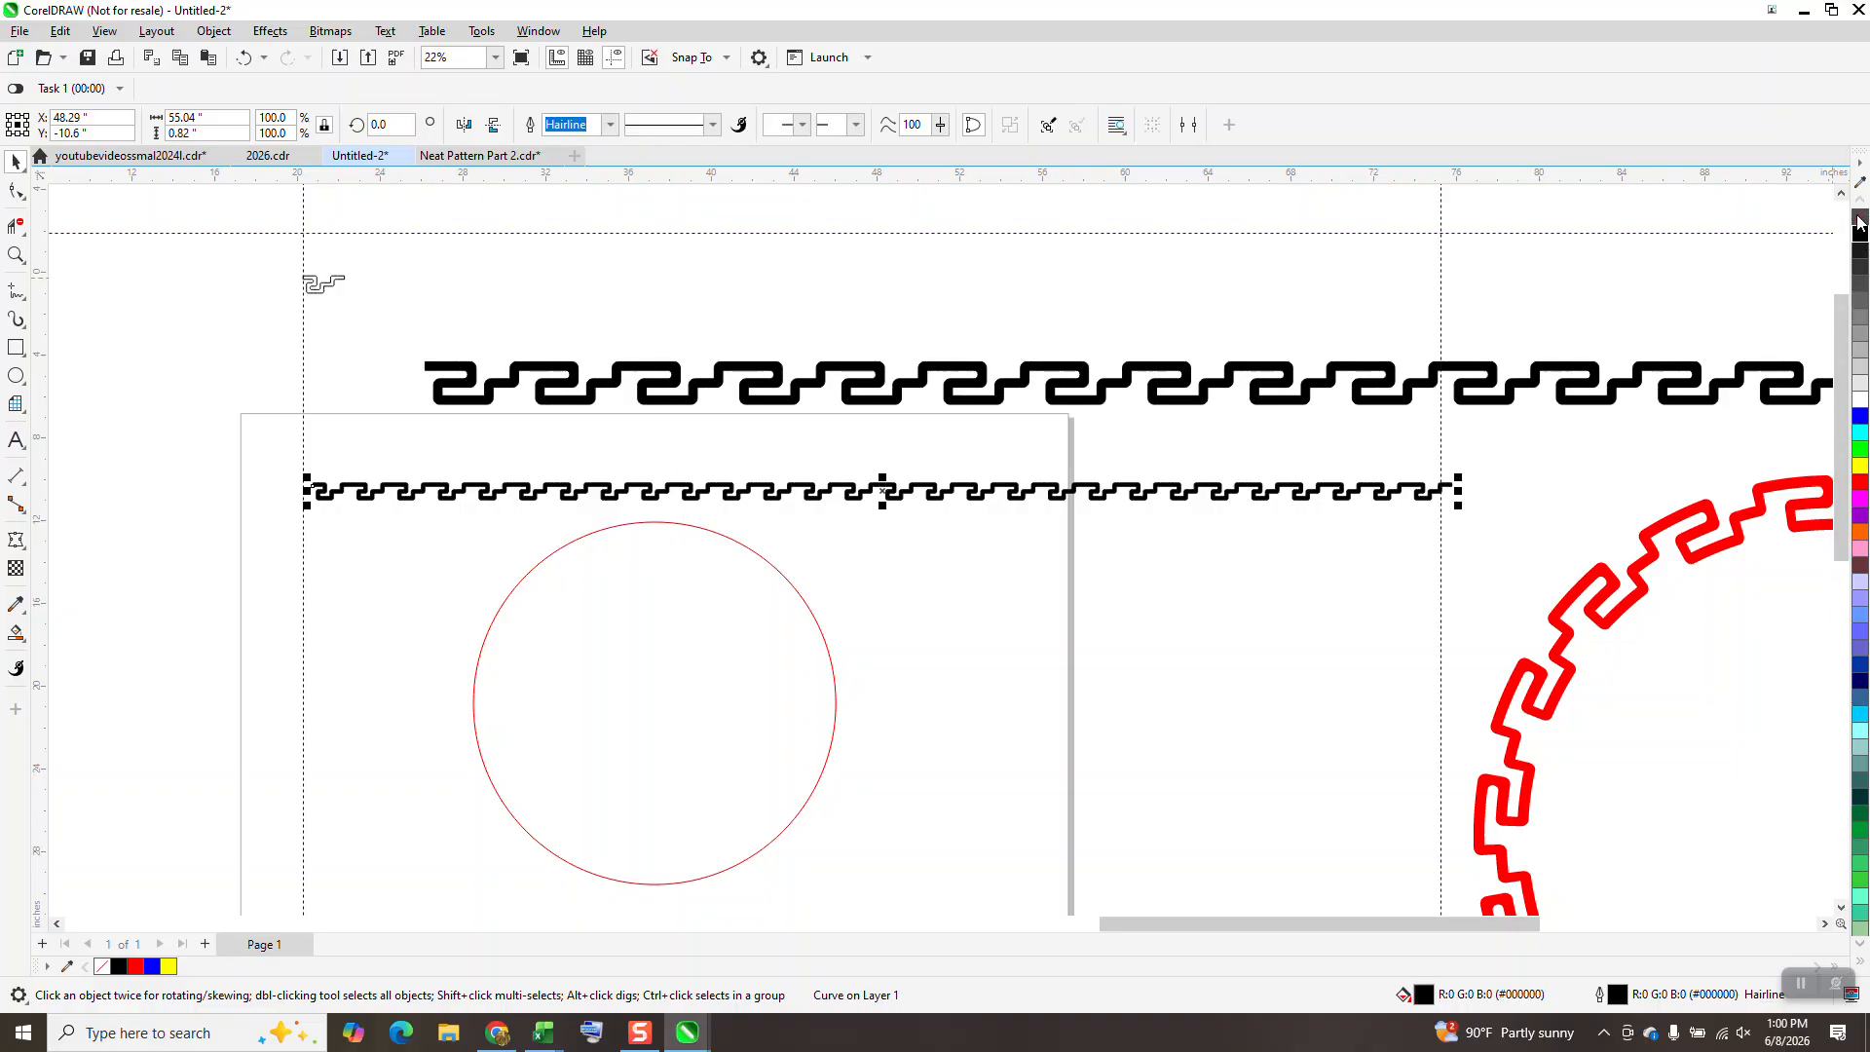
right_click(1860, 222)
Move the circle about 7 inches to the right and 1 inch down, and hide the guidelines.
left_click_drag(799, 608, 945, 630)
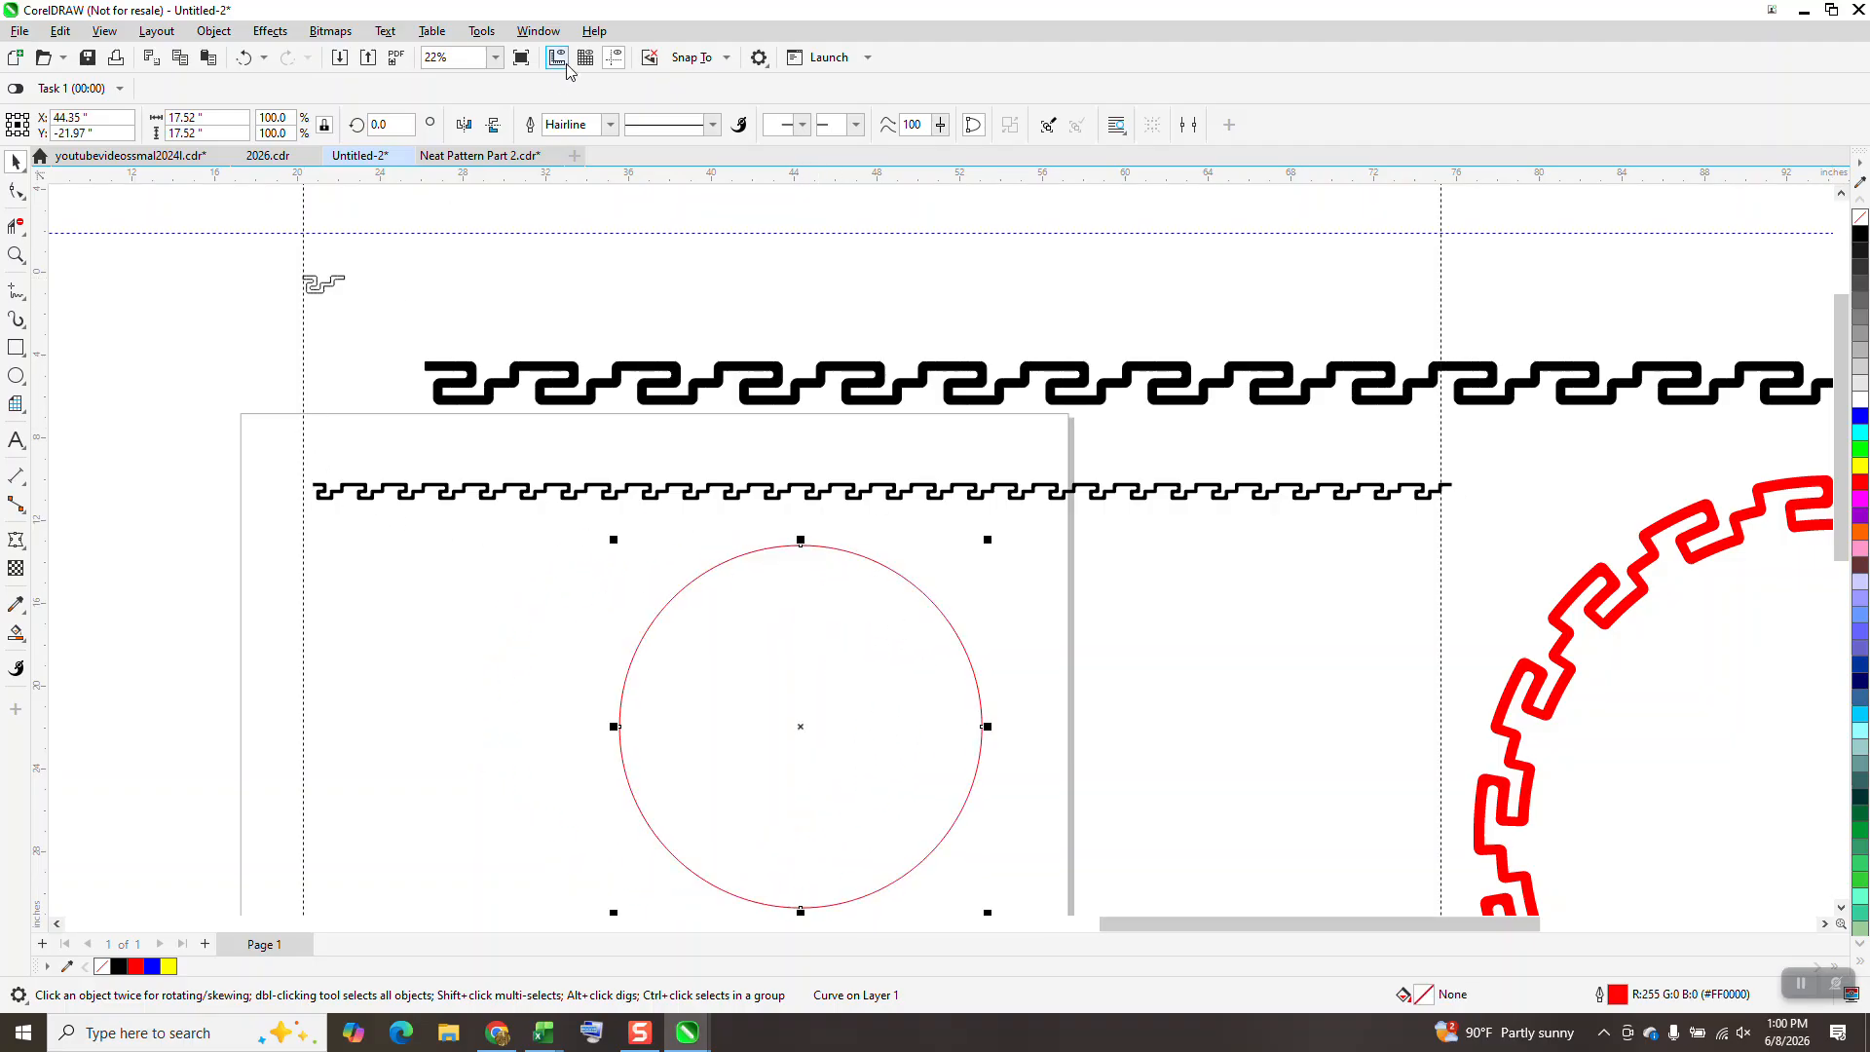
left_click(614, 56)
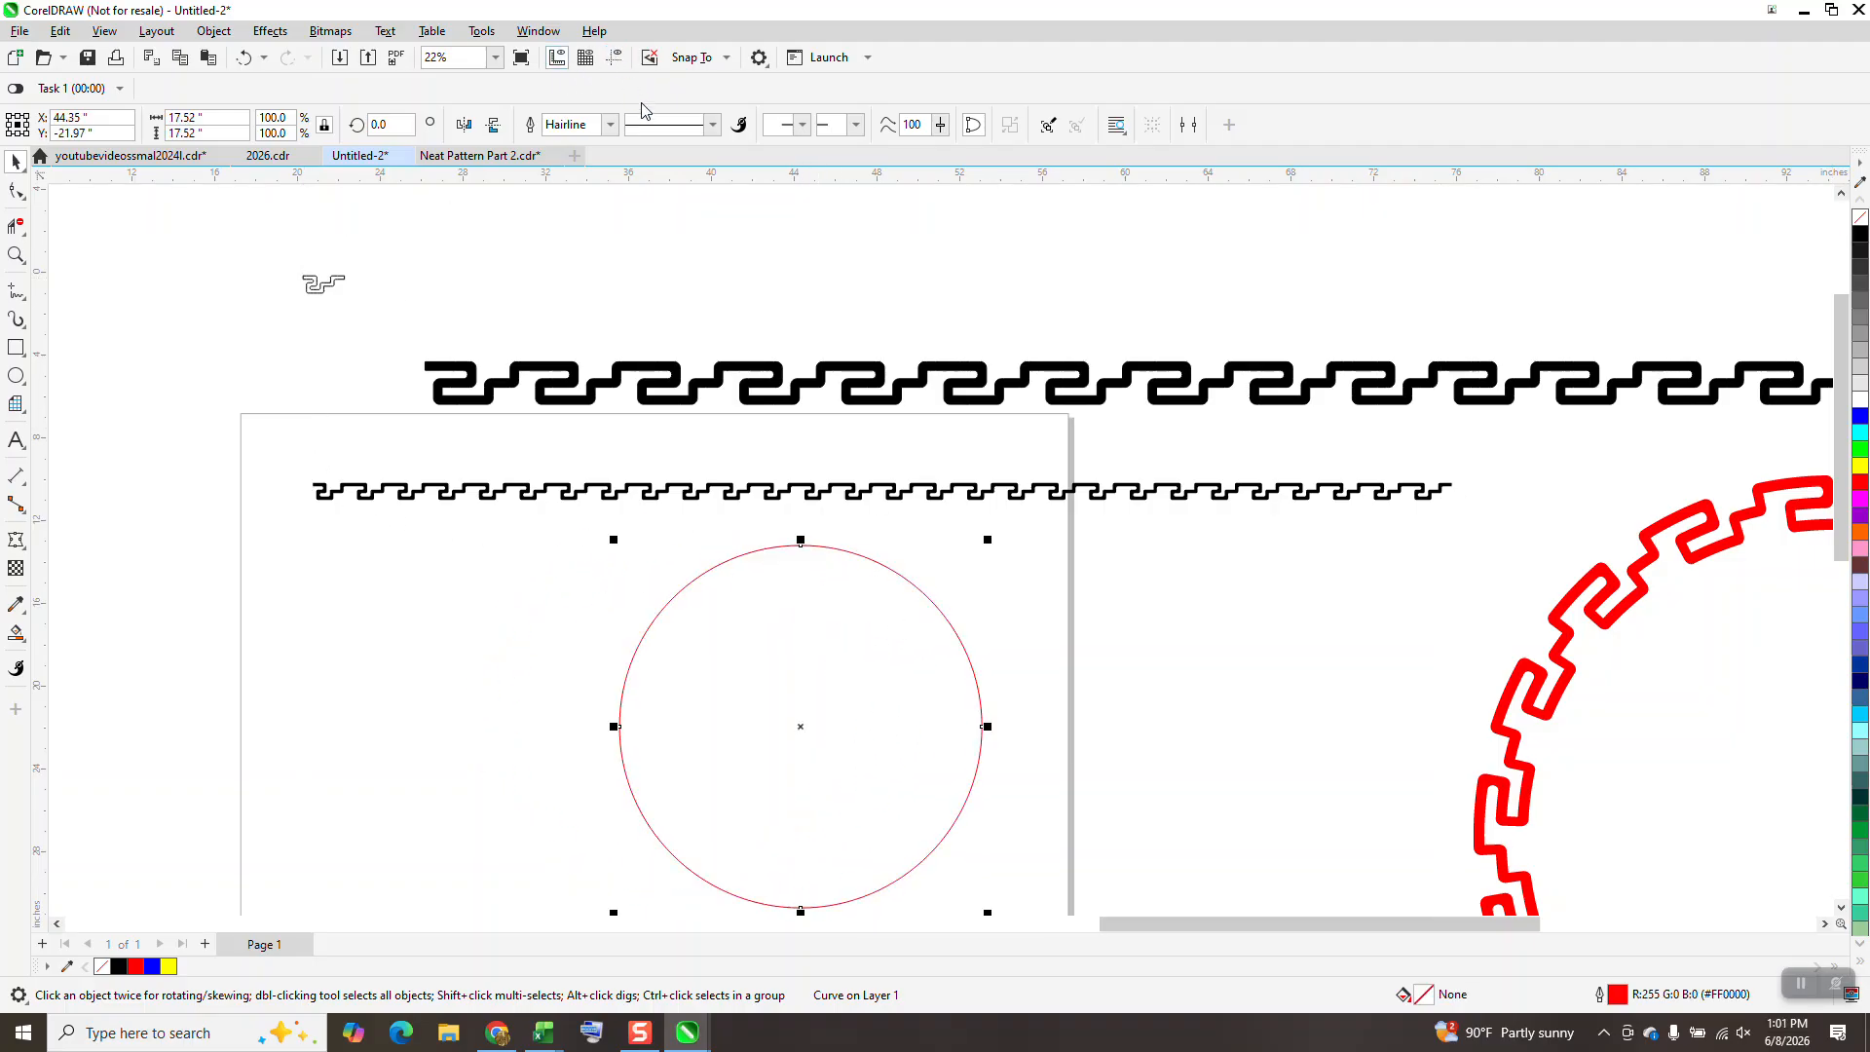
Save the welded motif row as a custom Artistic Media brush named ZX in the Artistic Media folder.
left_click(648, 497)
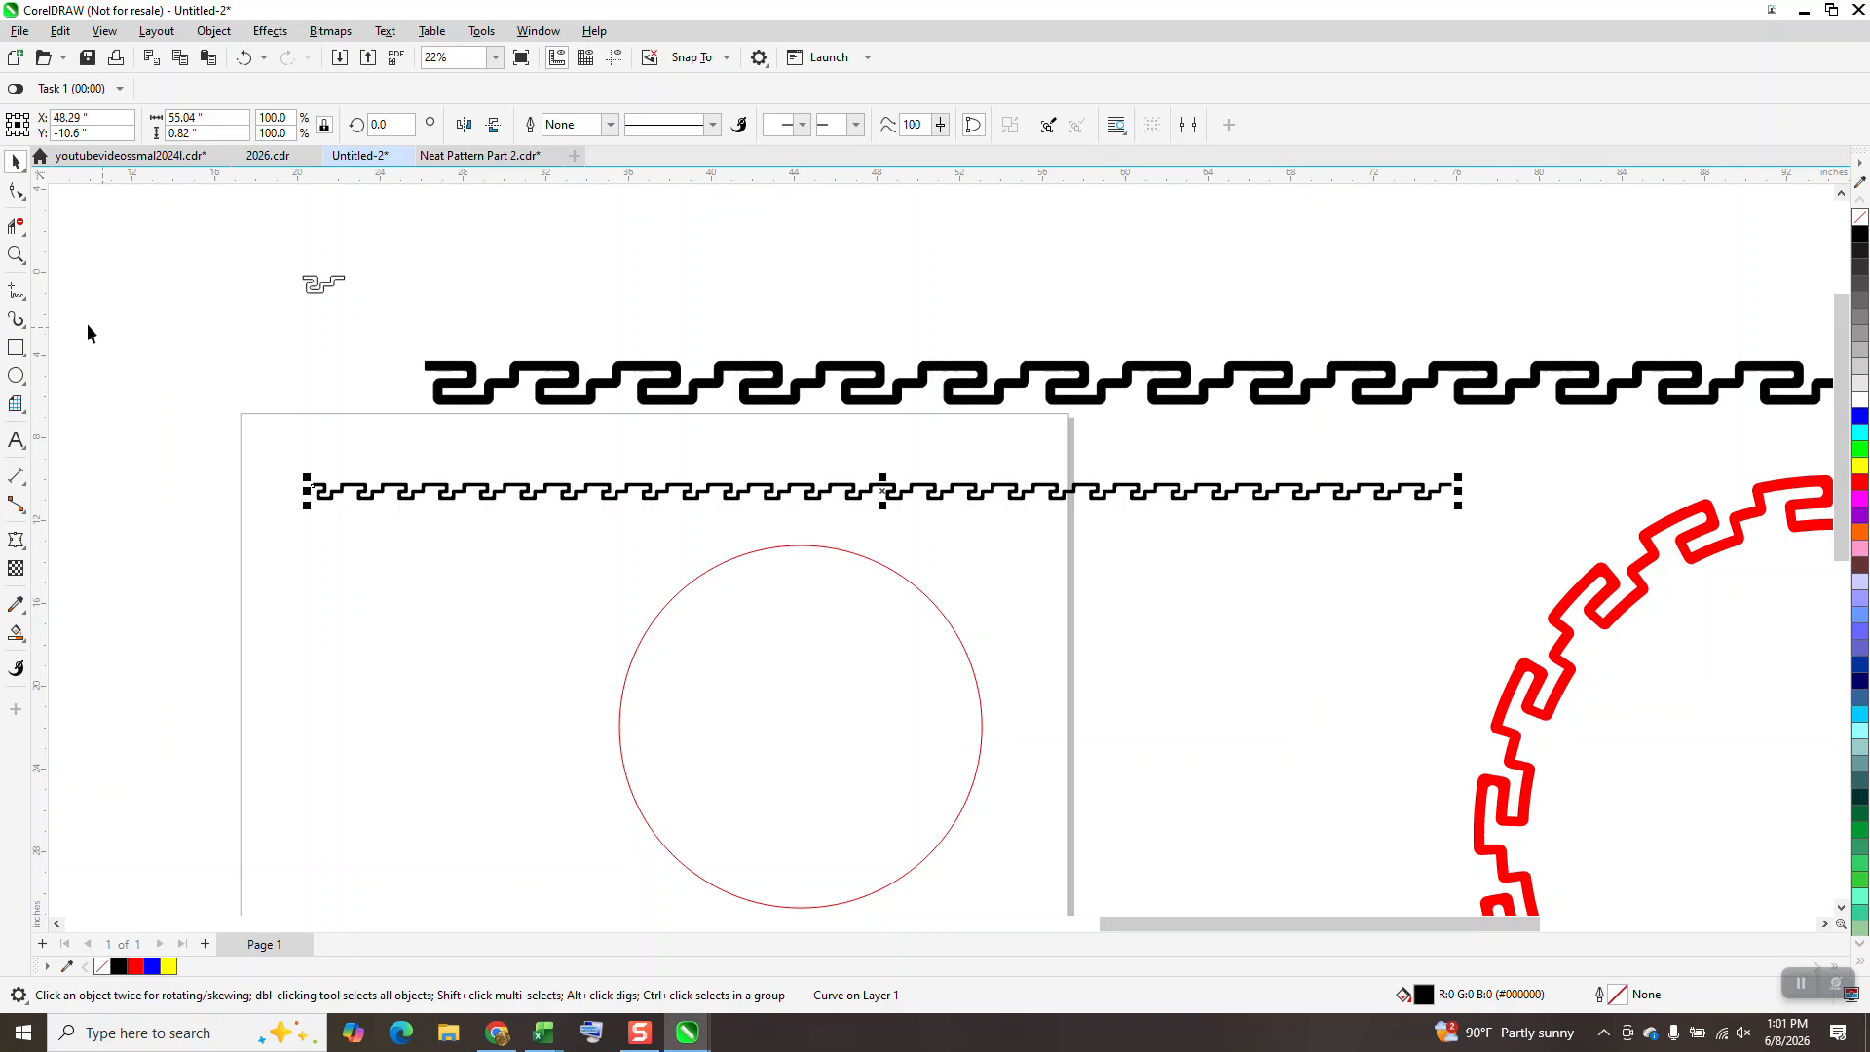
left_click(17, 320)
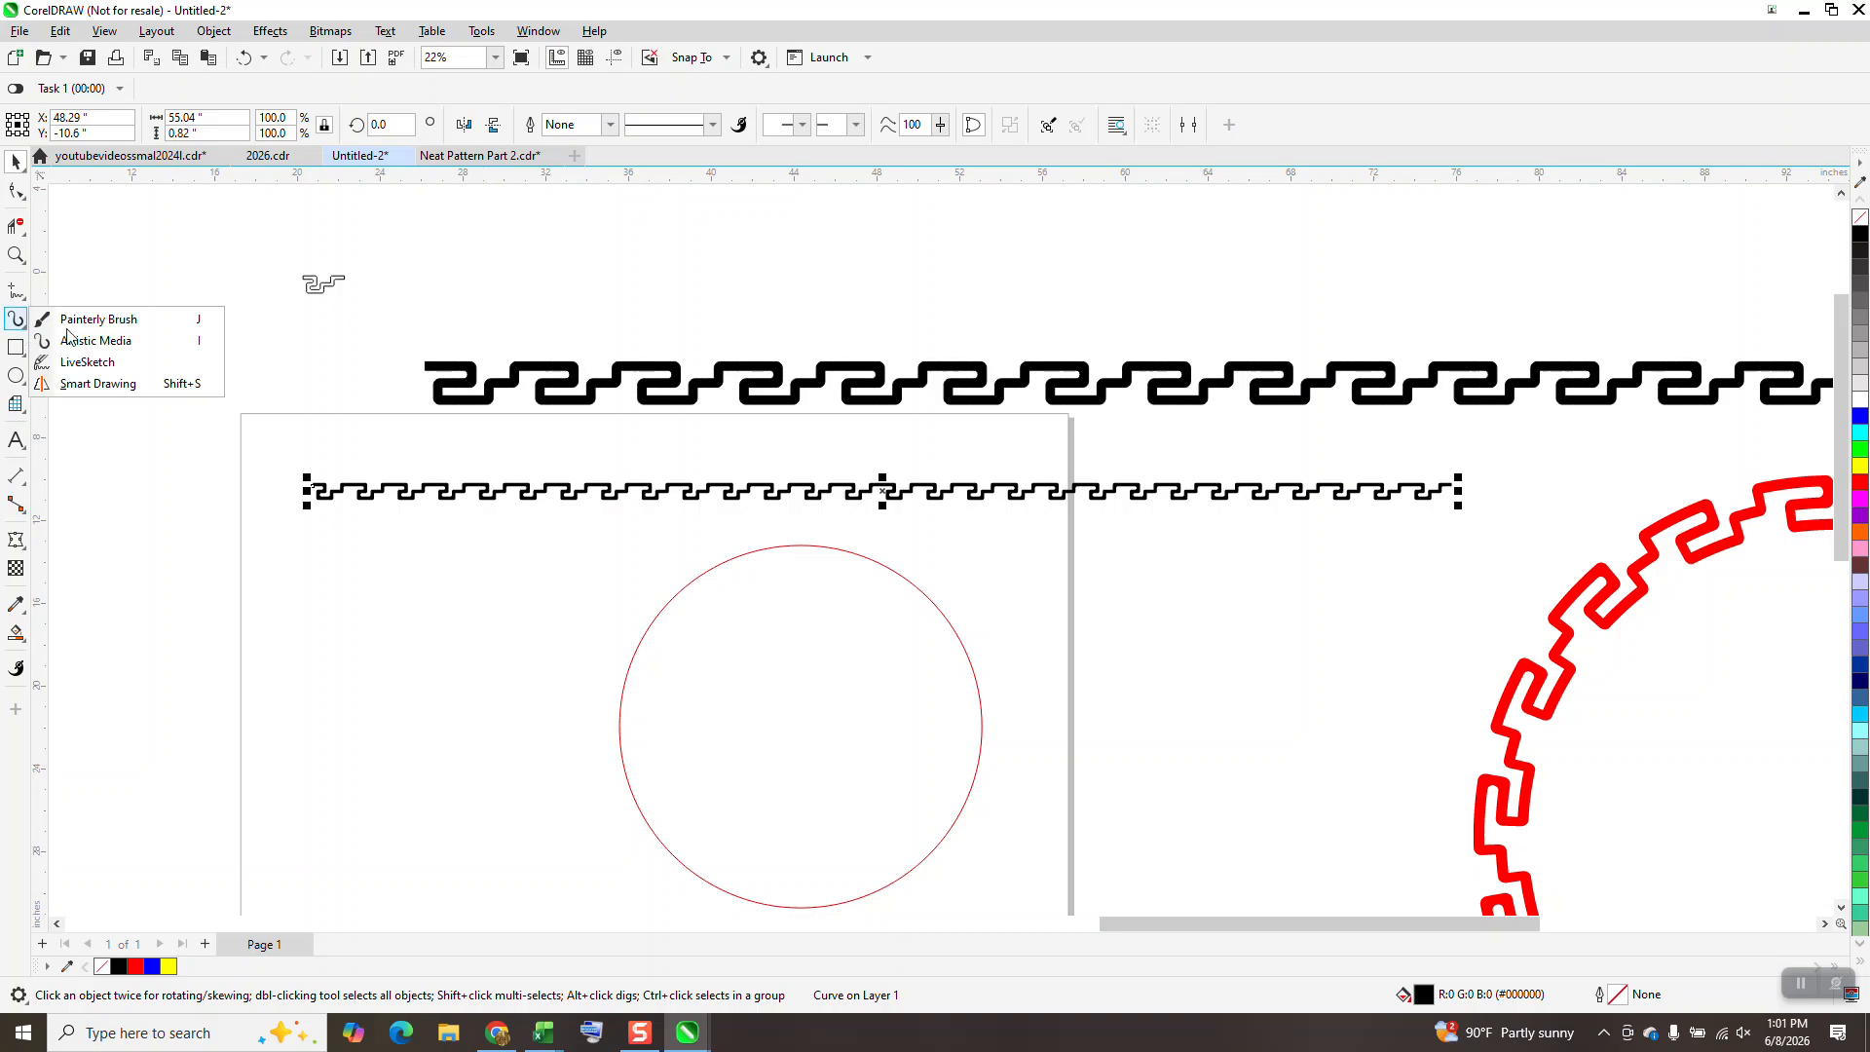
left_click(83, 343)
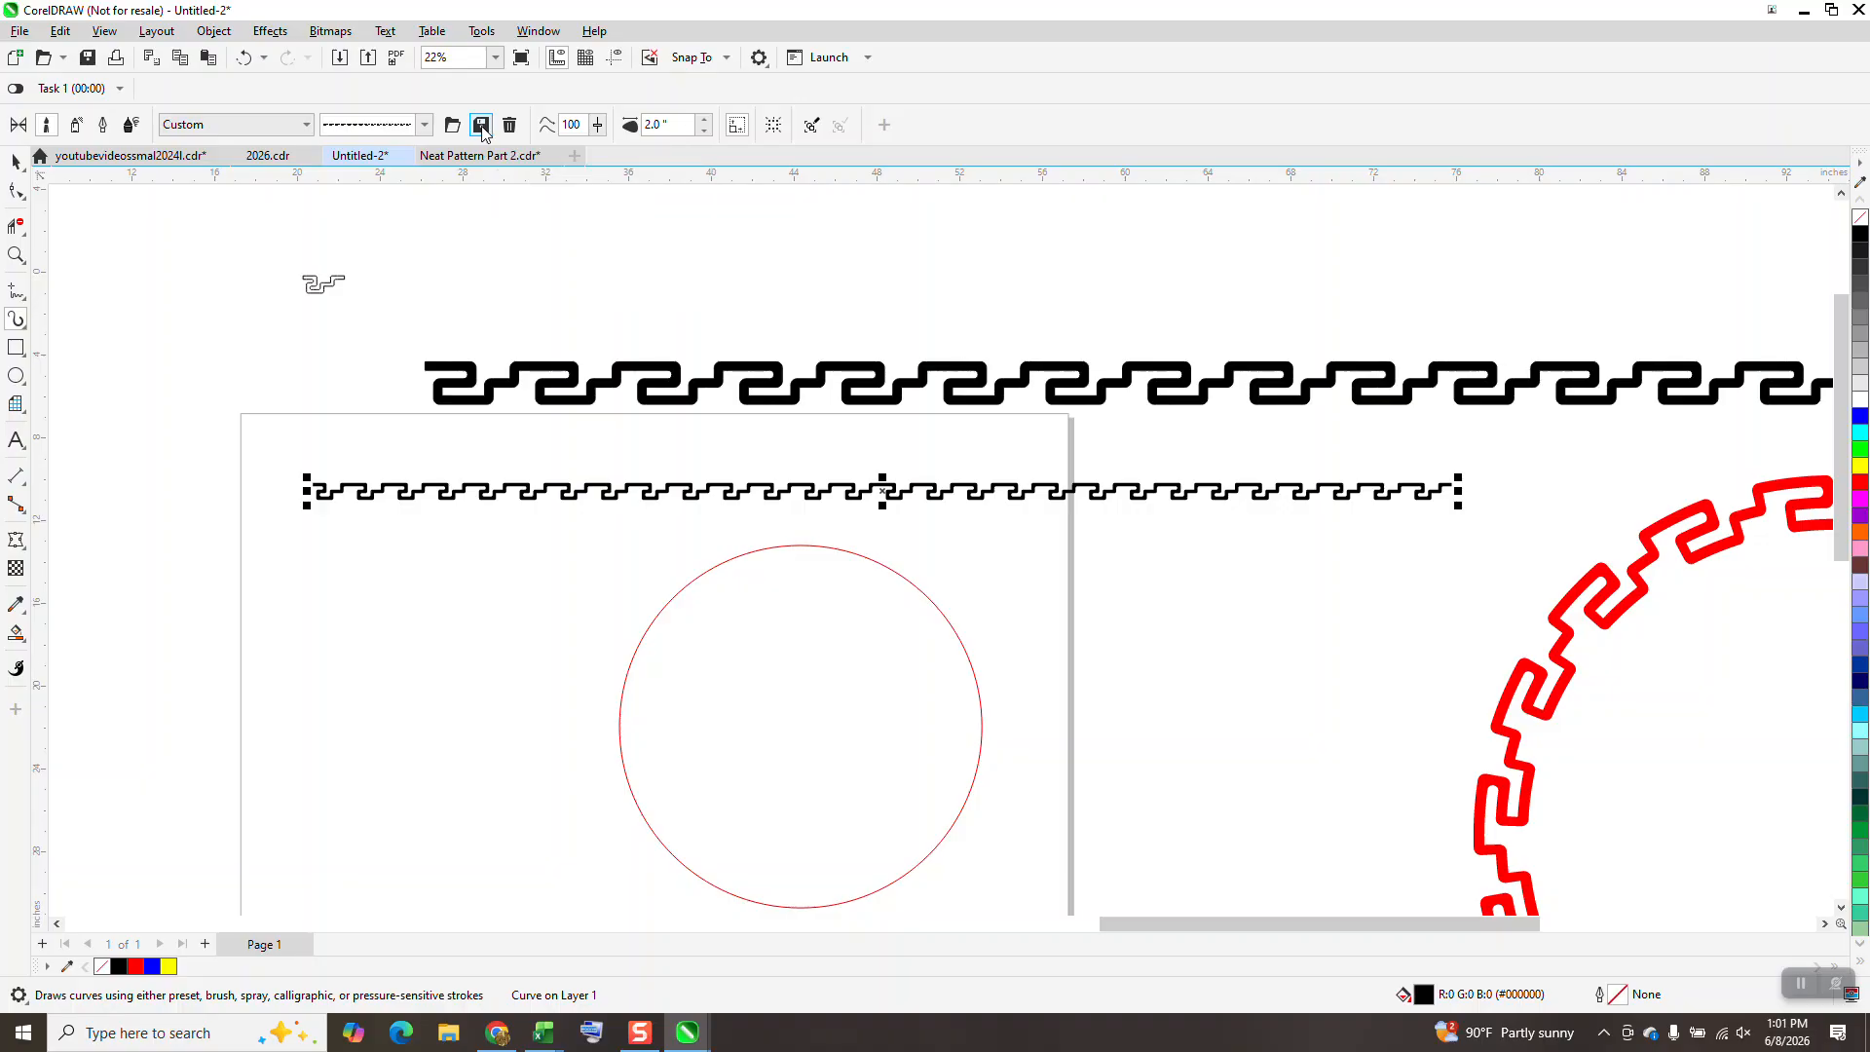
left_click(481, 125)
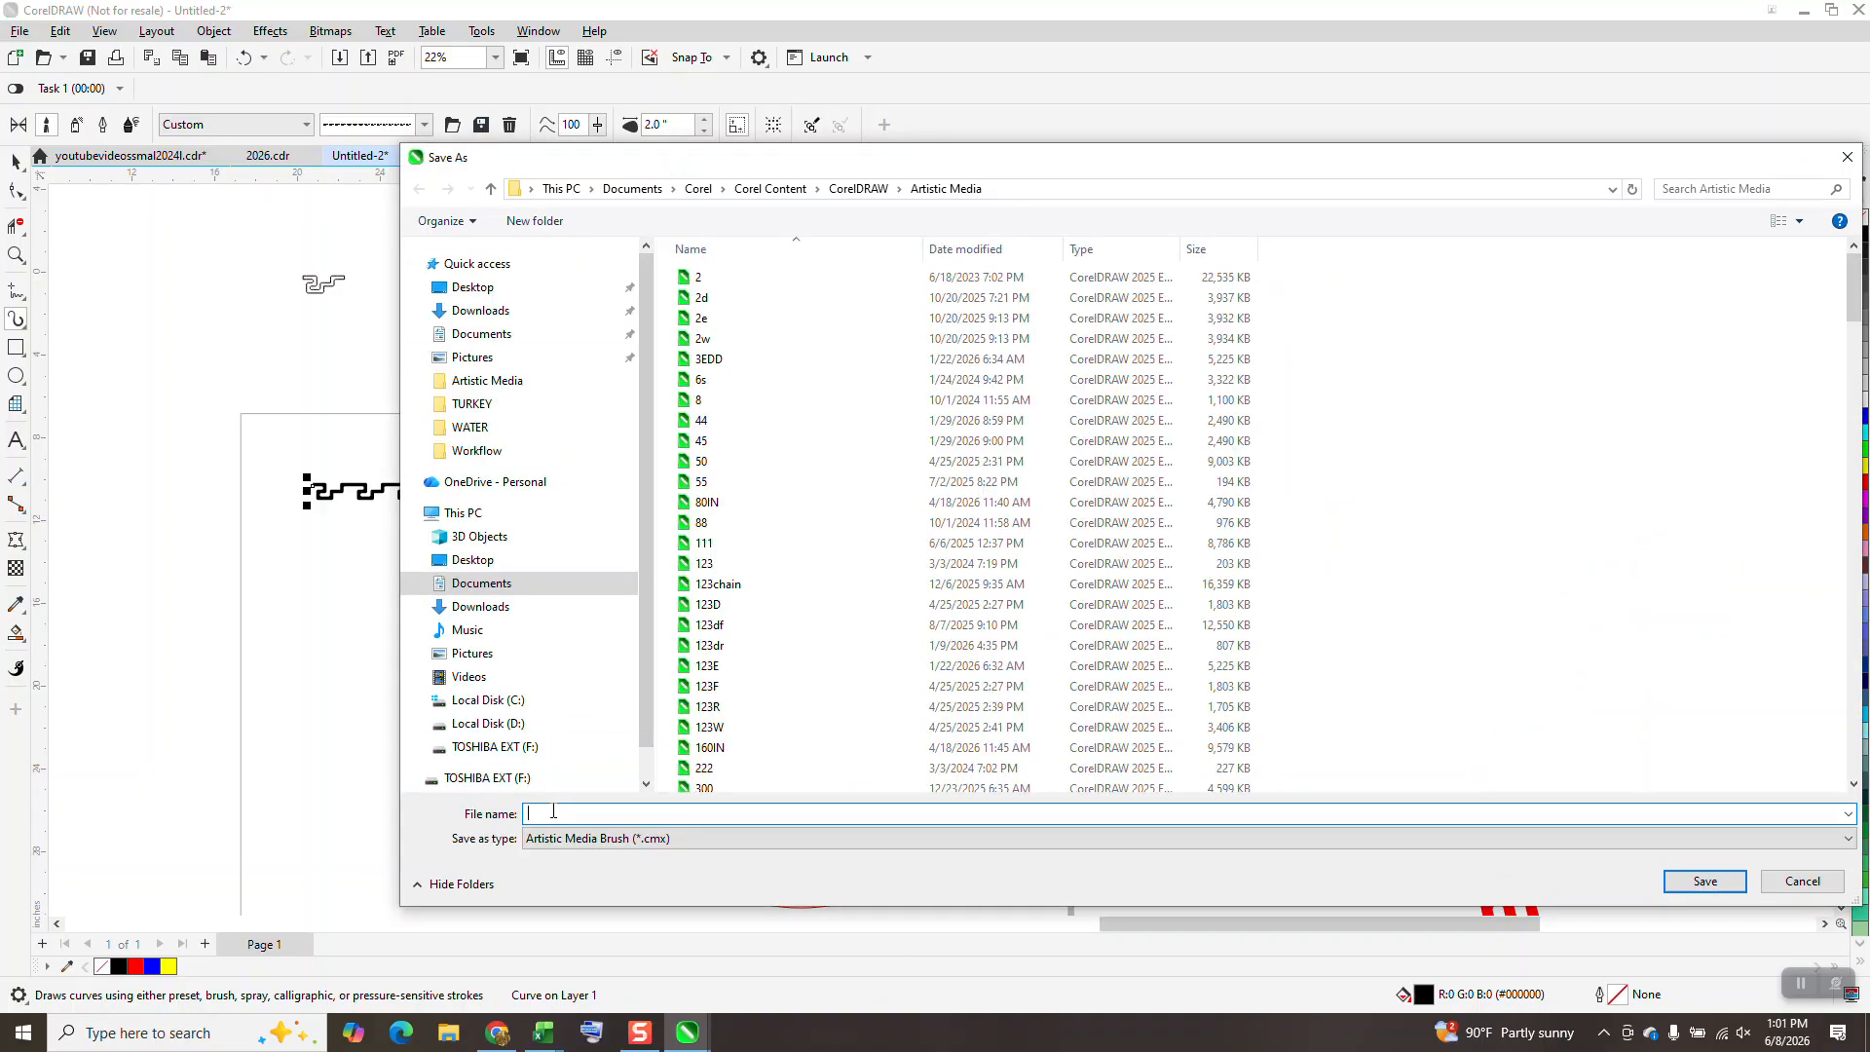
type("ZX")
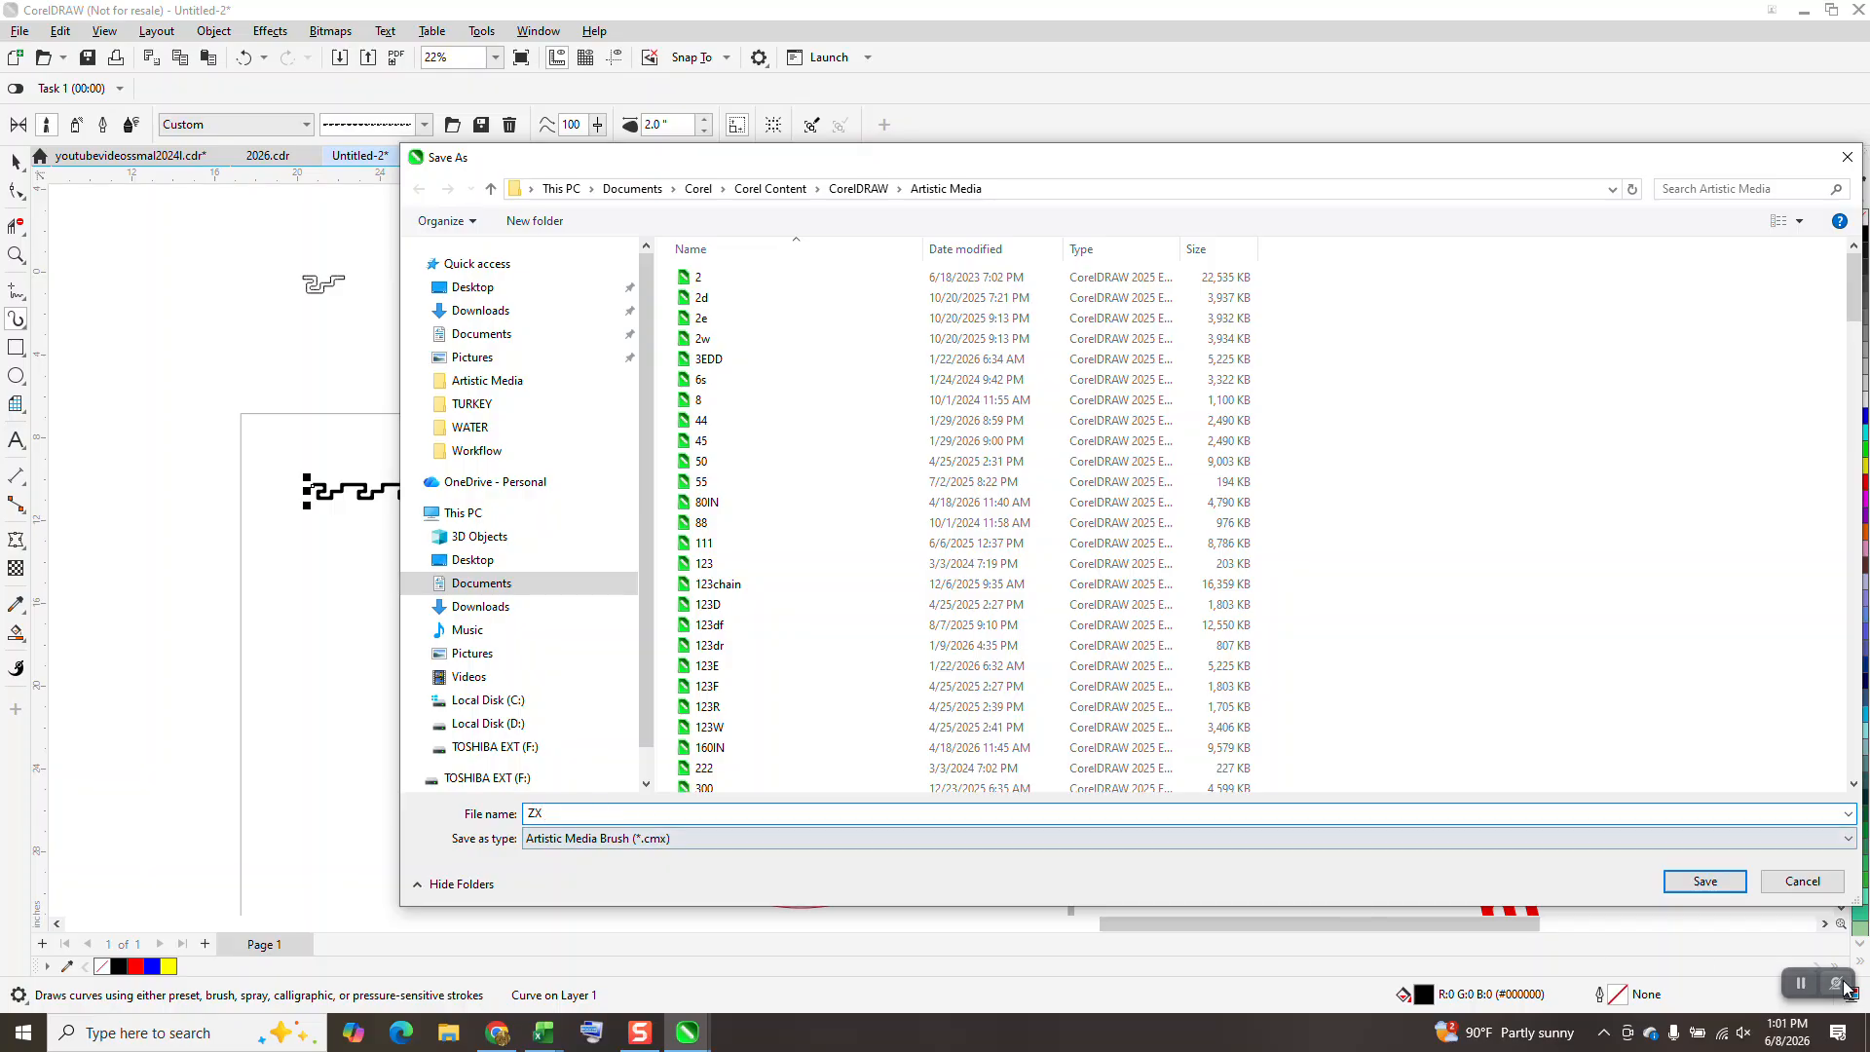
left_click(1709, 882)
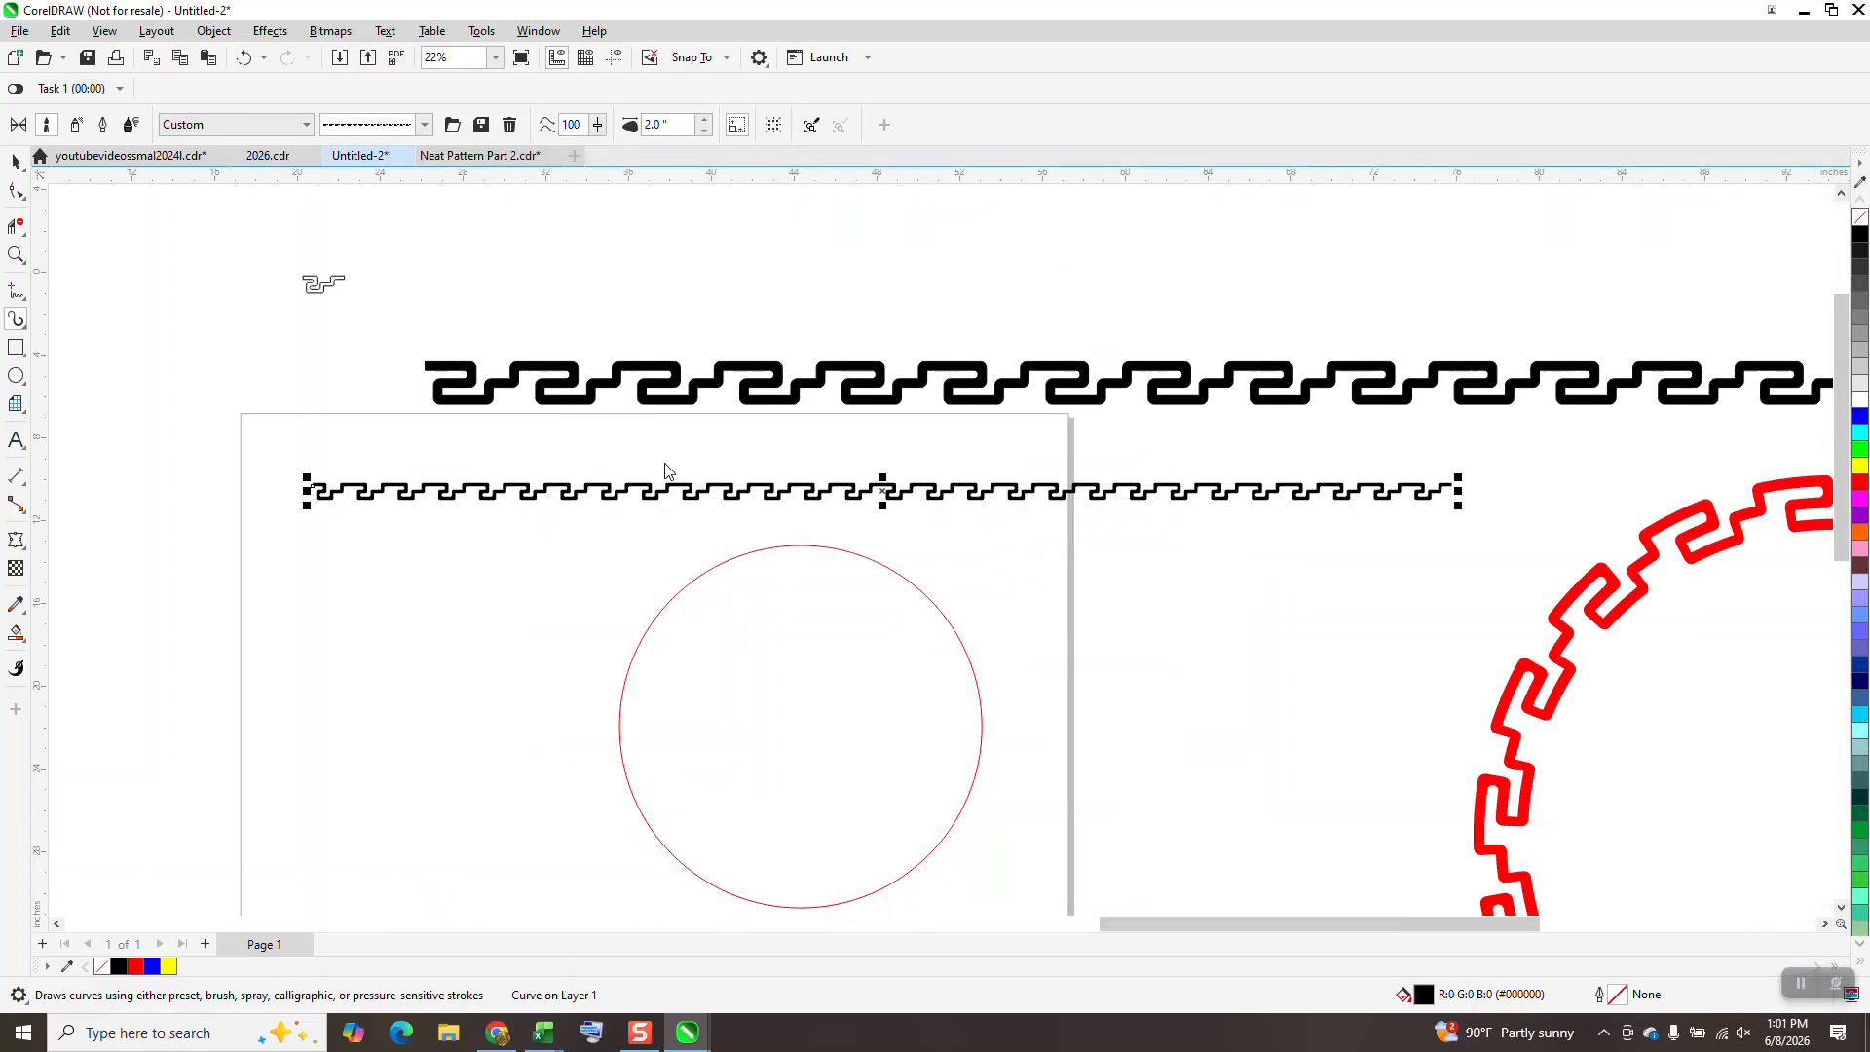
Apply the ZX Artistic Media brush to the red circle and set its stroke width to 1.25 inches.
left_click(717, 568)
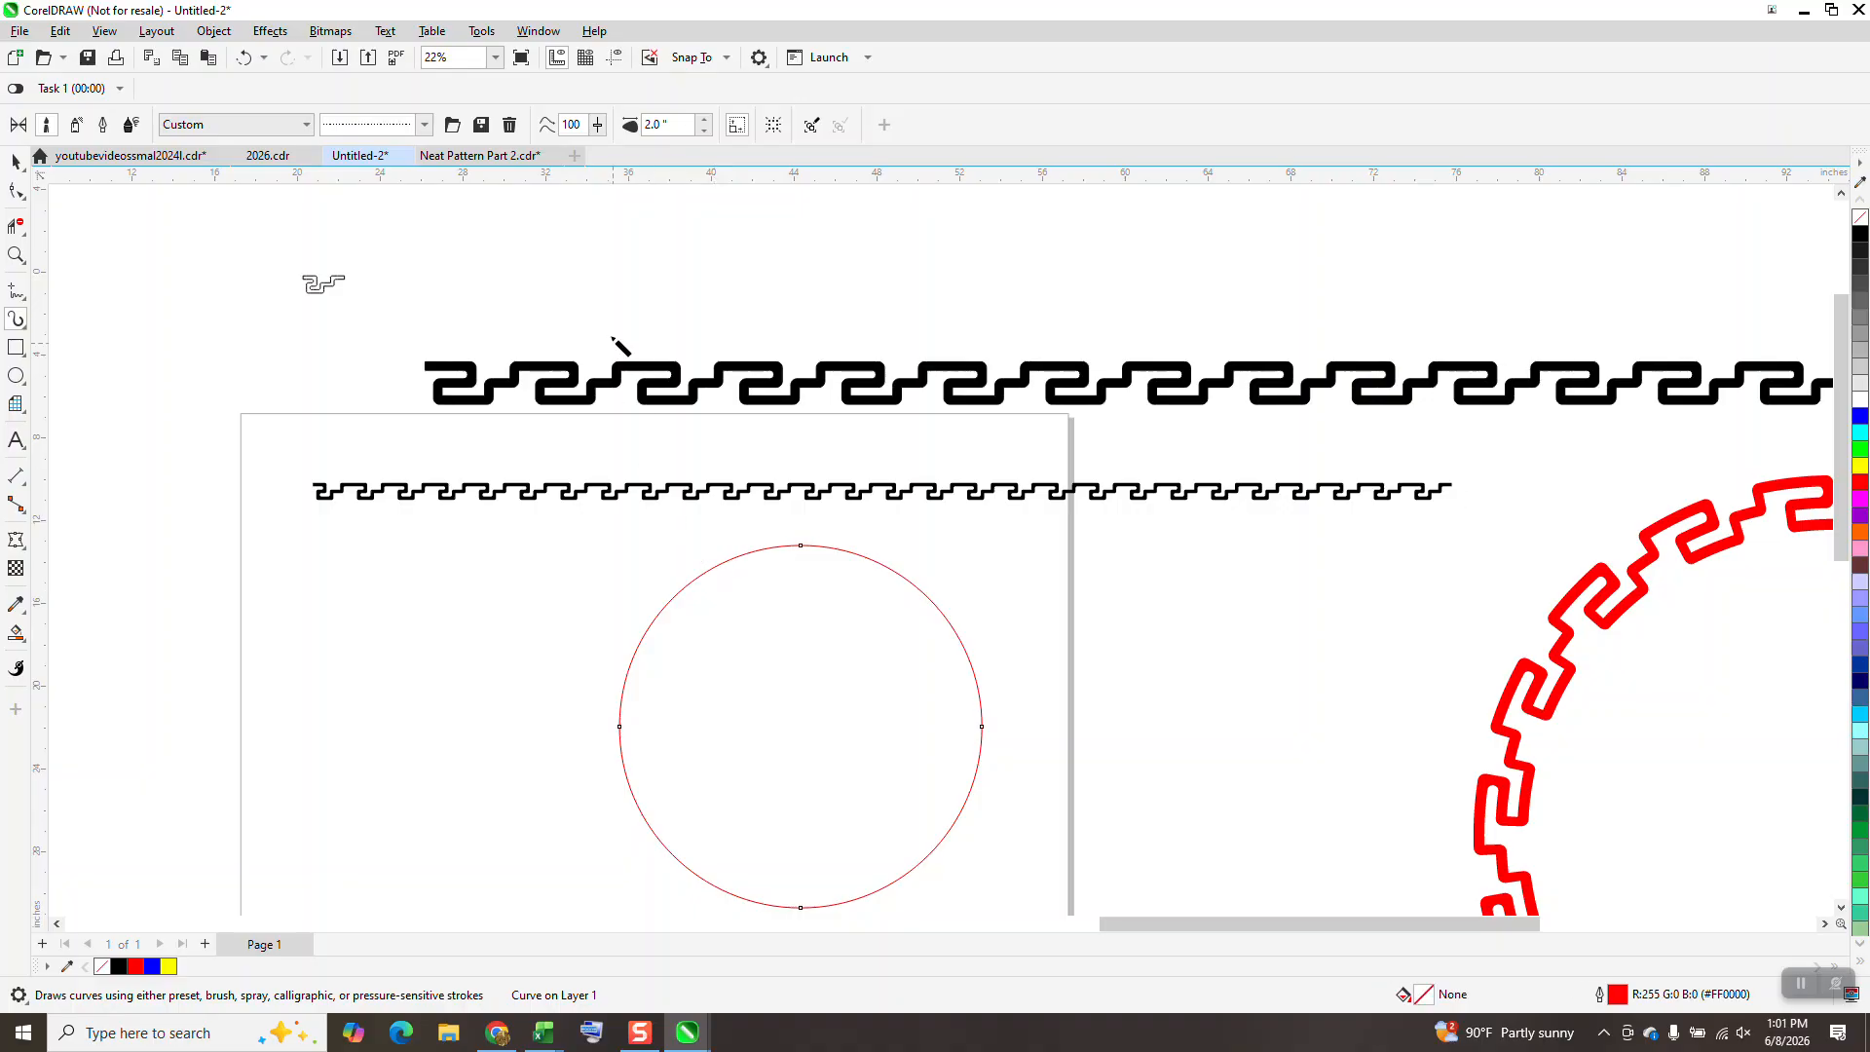
left_click(704, 131)
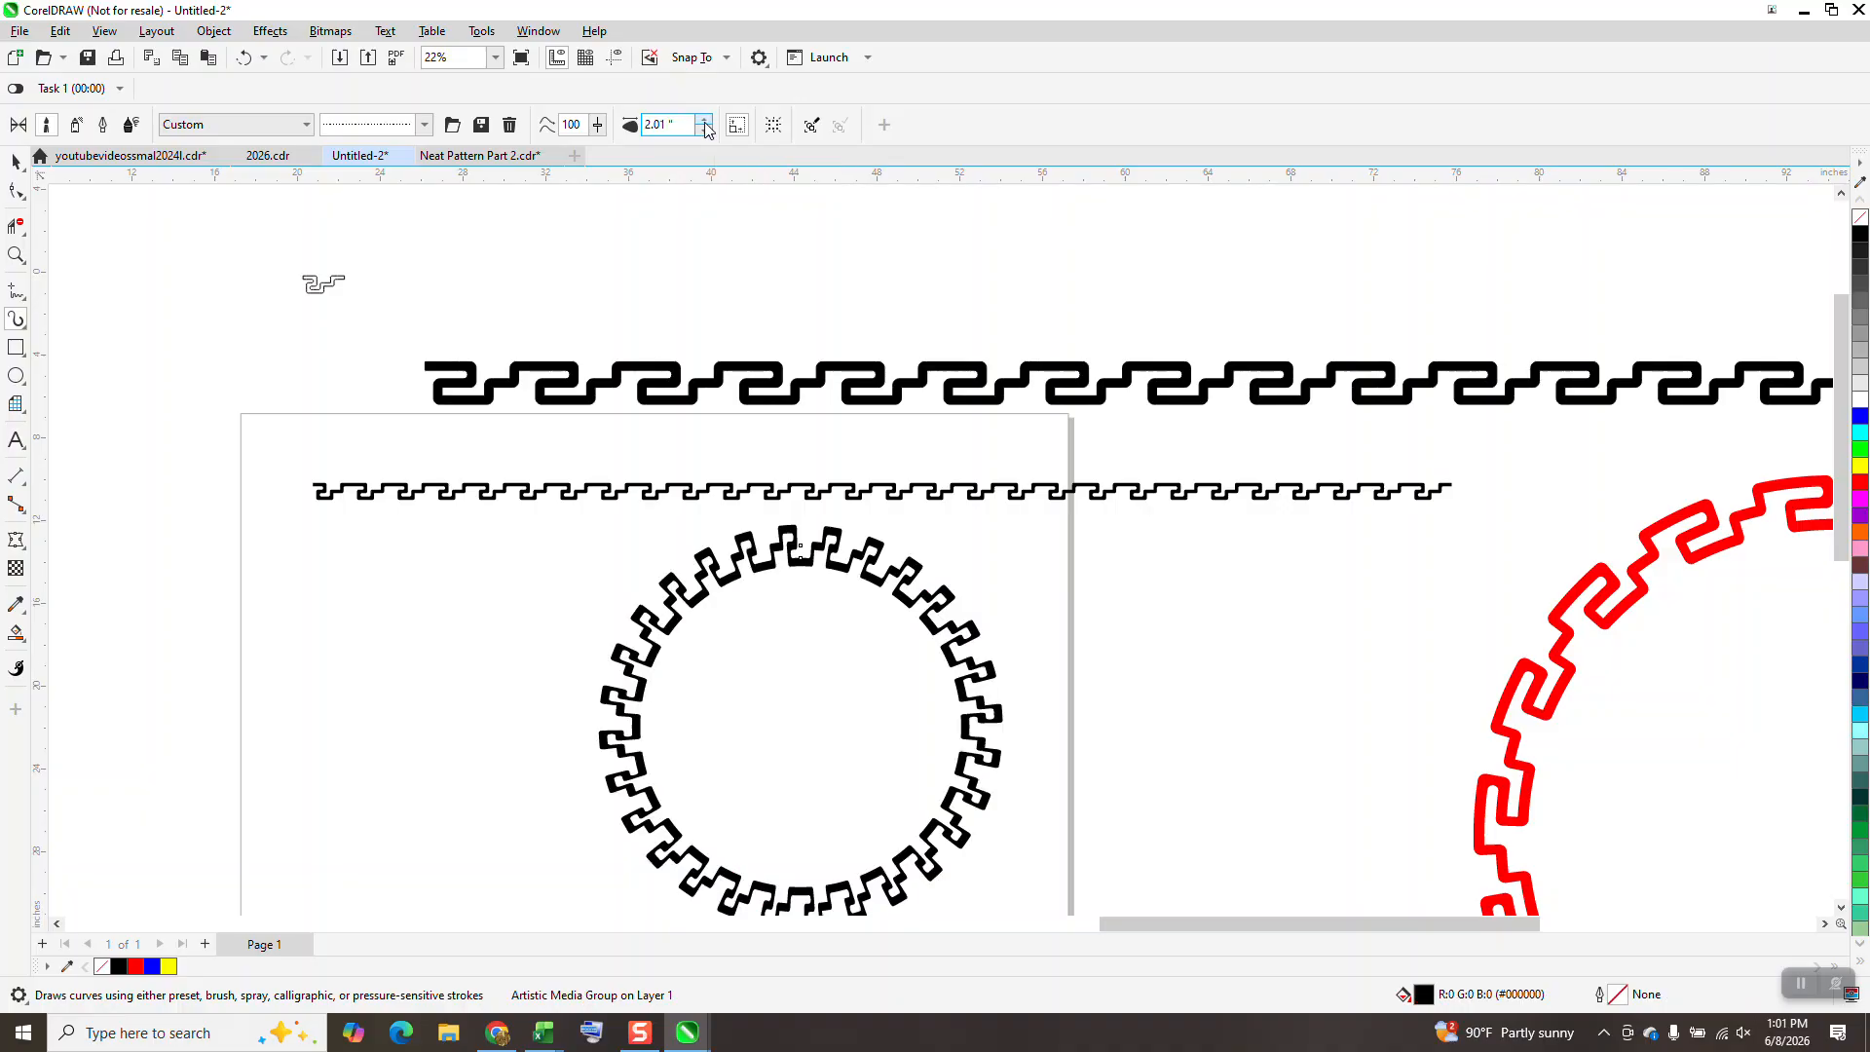
left_click(706, 133)
left_click(706, 137)
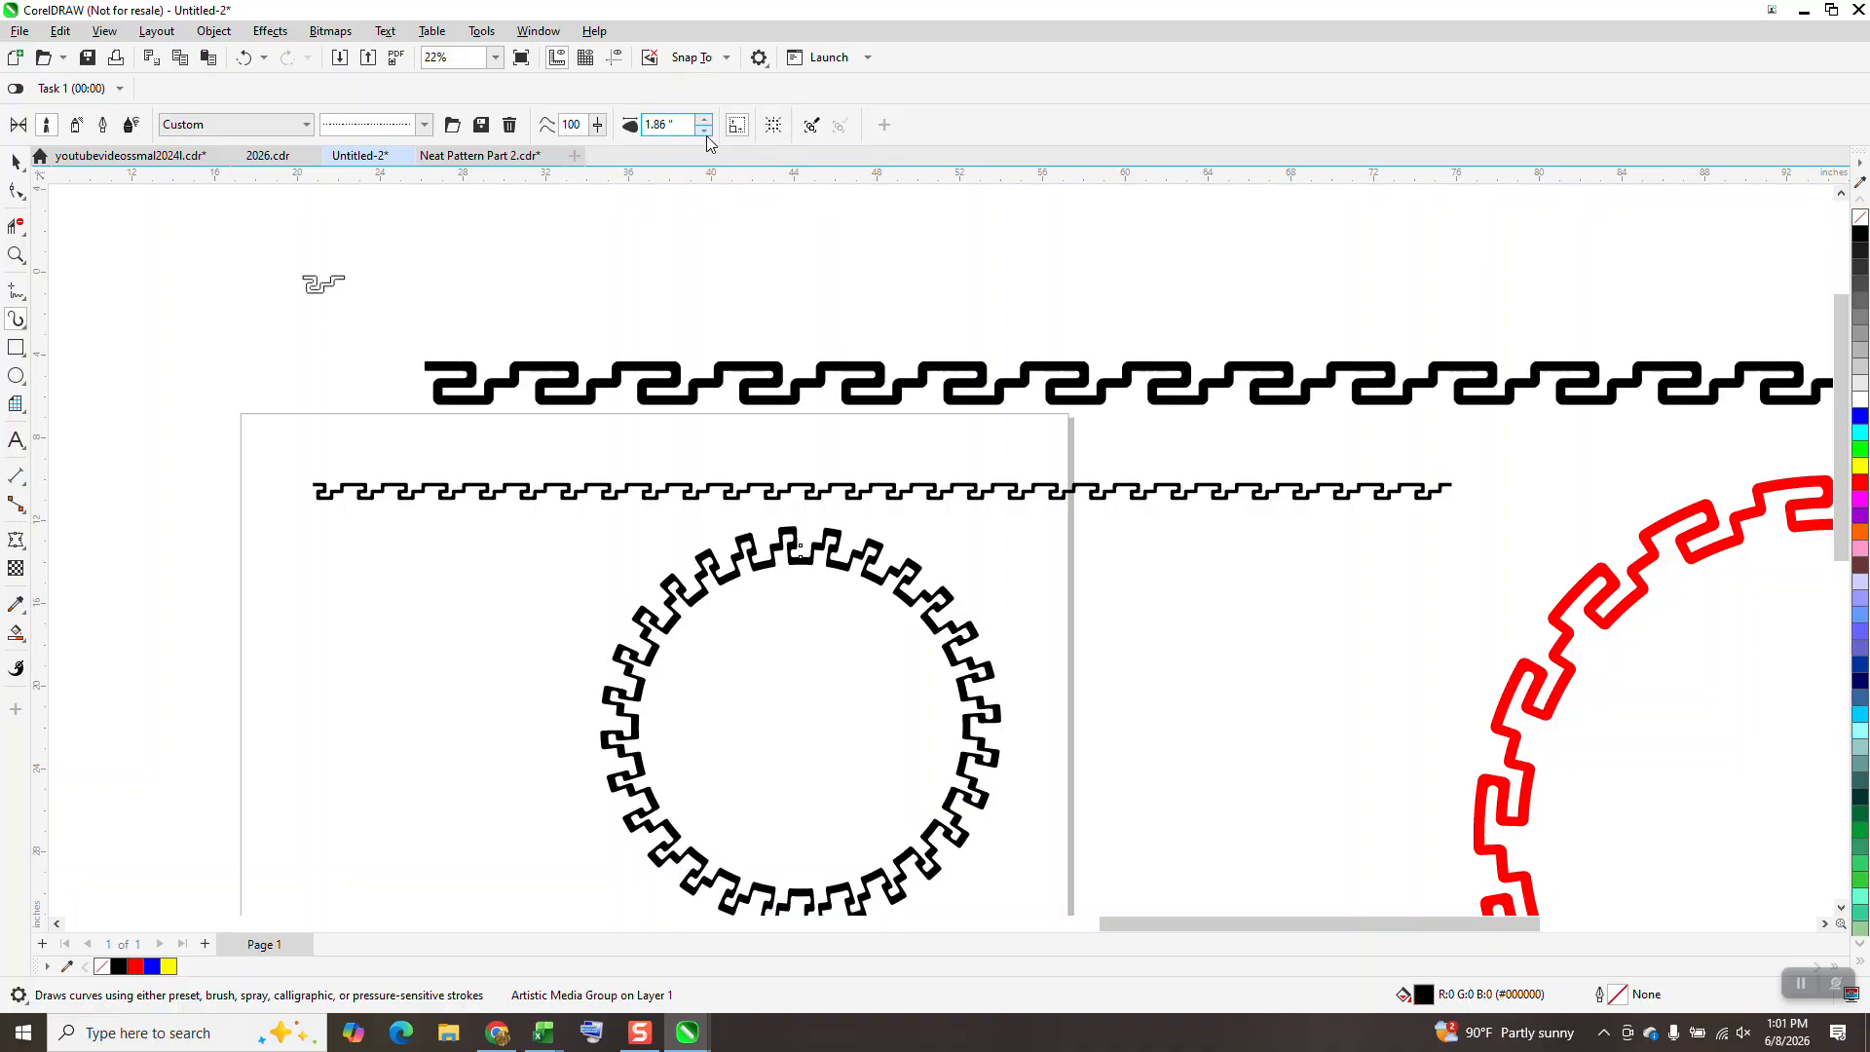
left_click(705, 134)
type("1")
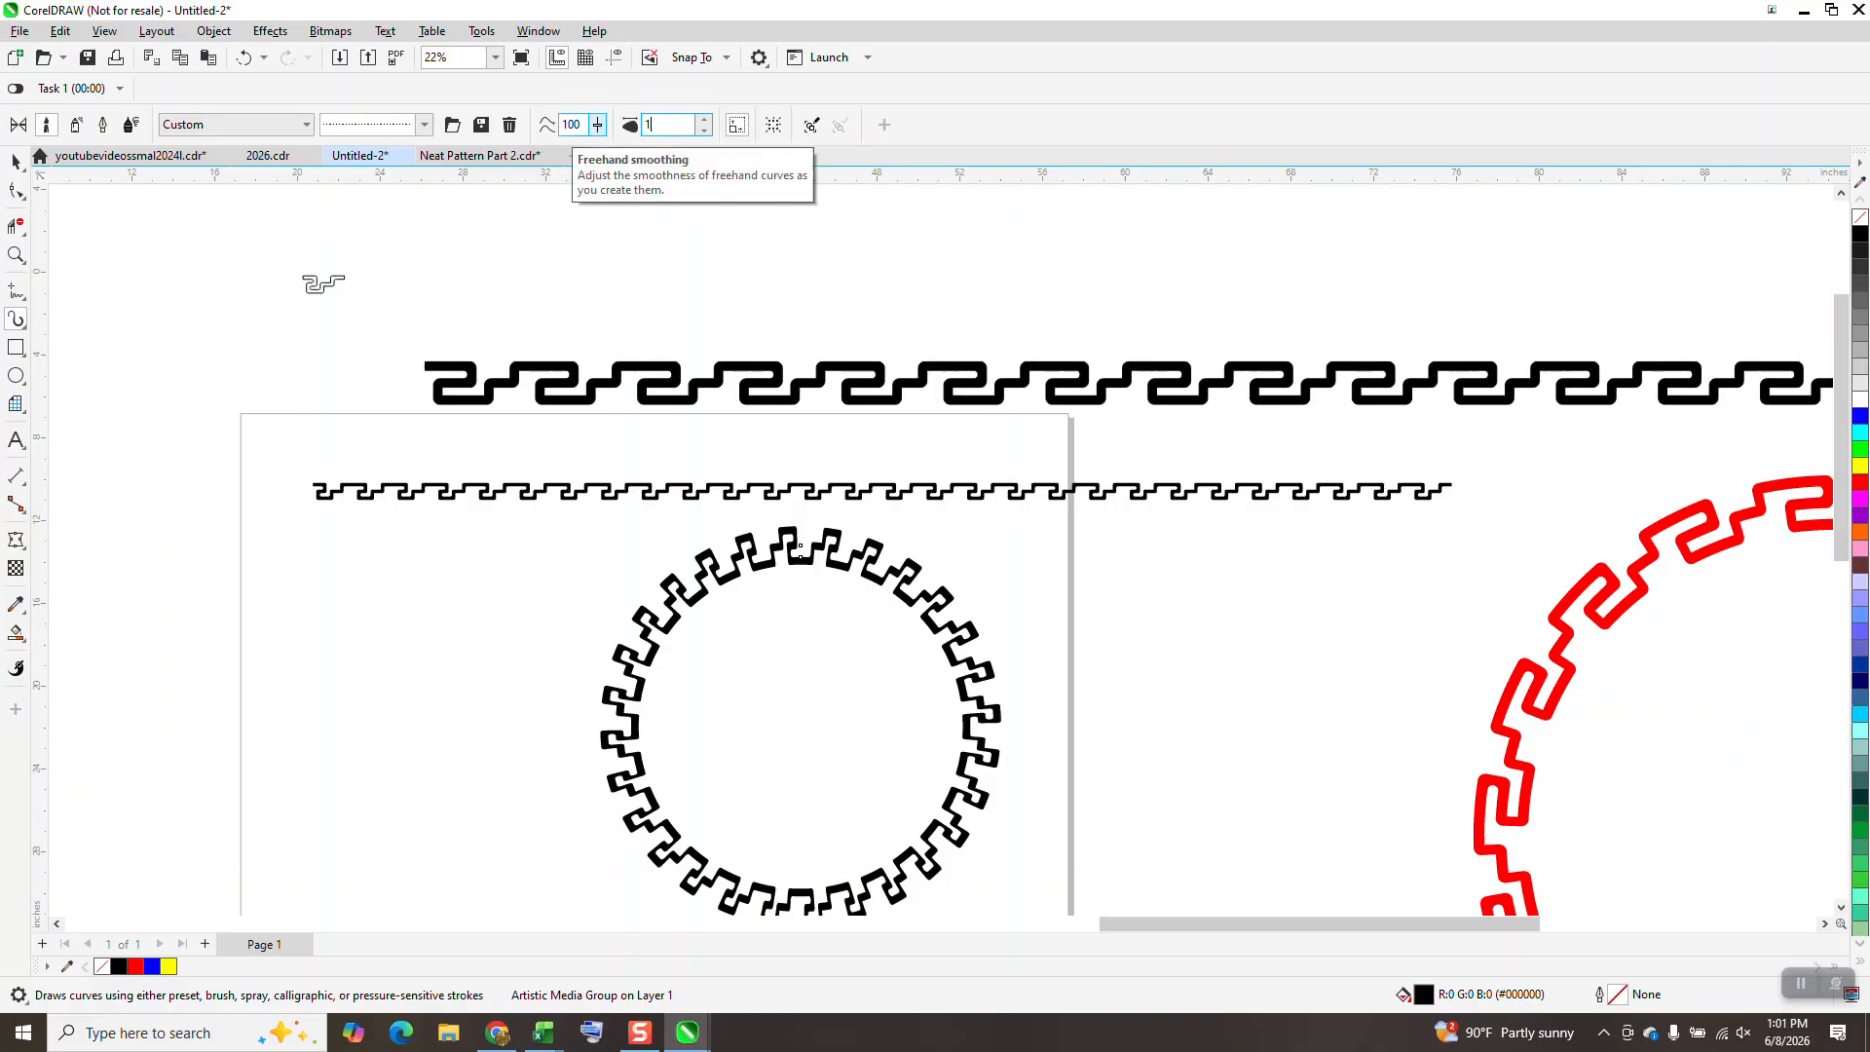
type(".25")
key("Return")
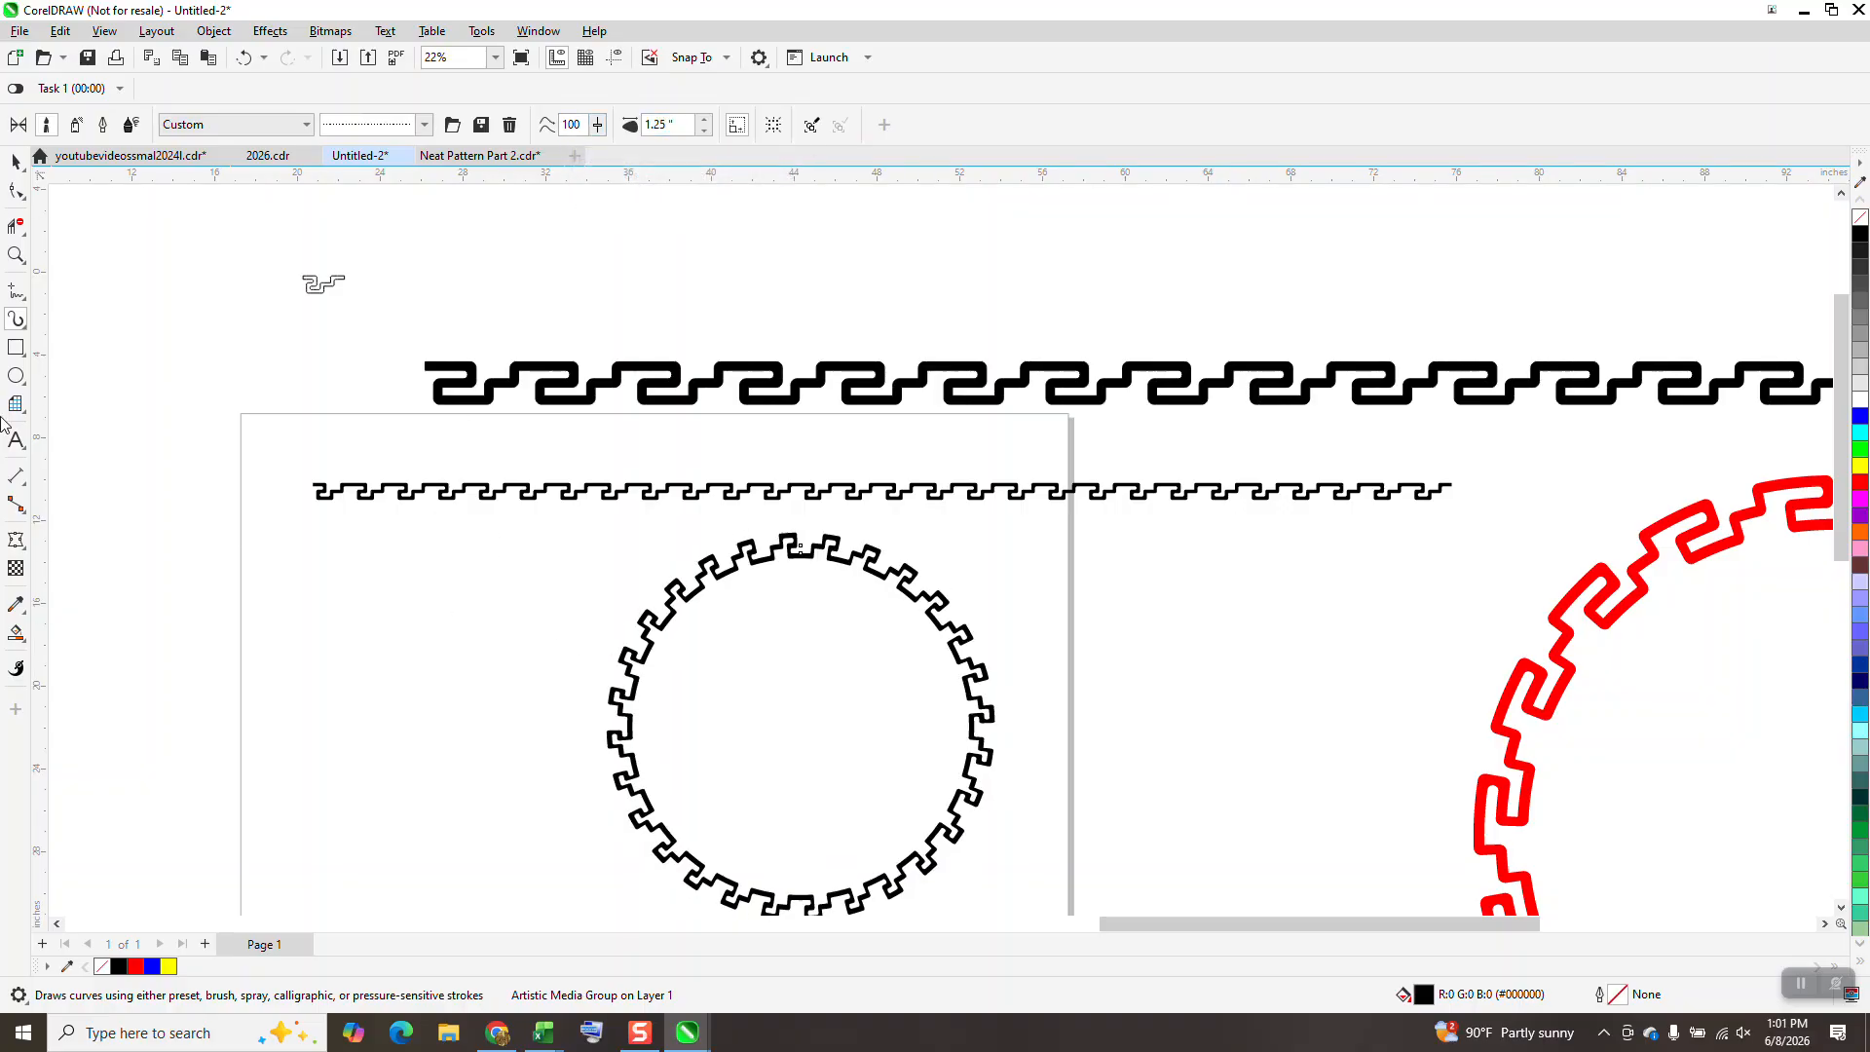
Check the ring's upper motifs up close and reduce the brush stroke width to 1 inch.
key("z")
left_click_drag(755, 545, 928, 618)
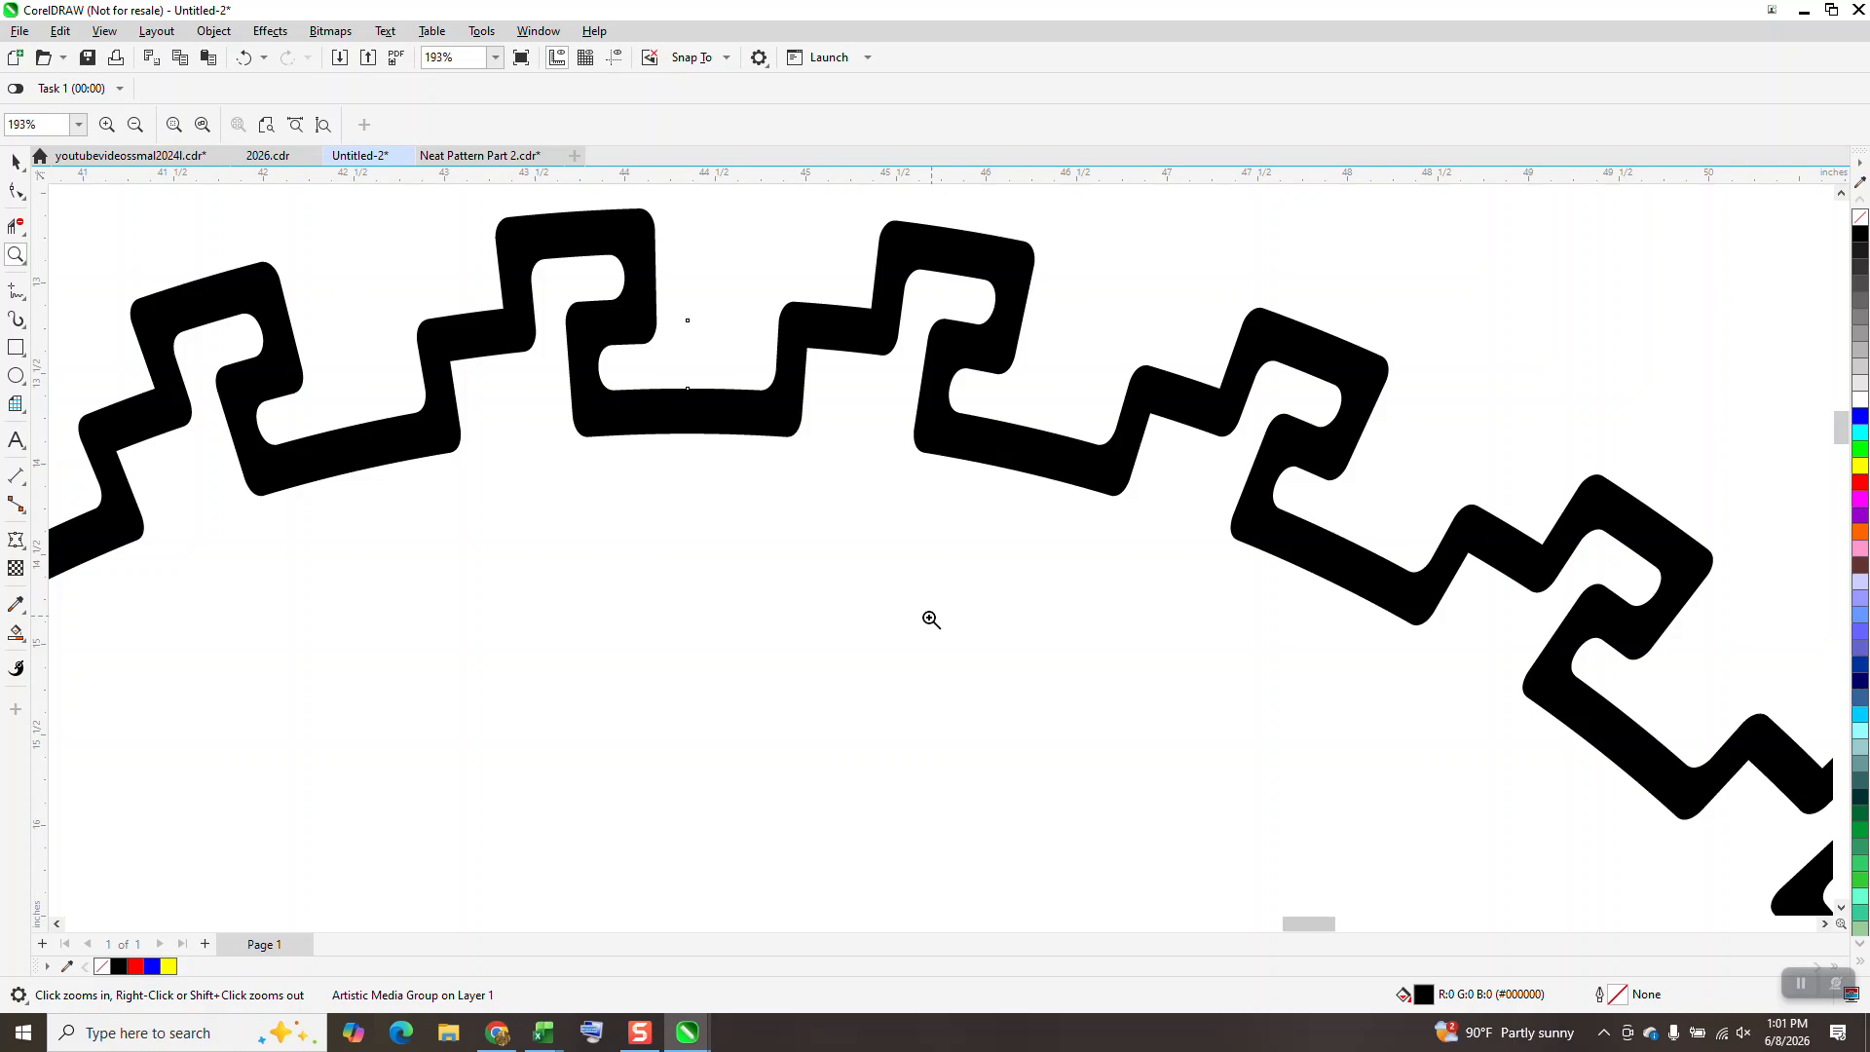
scroll(819, 462, "down", 3)
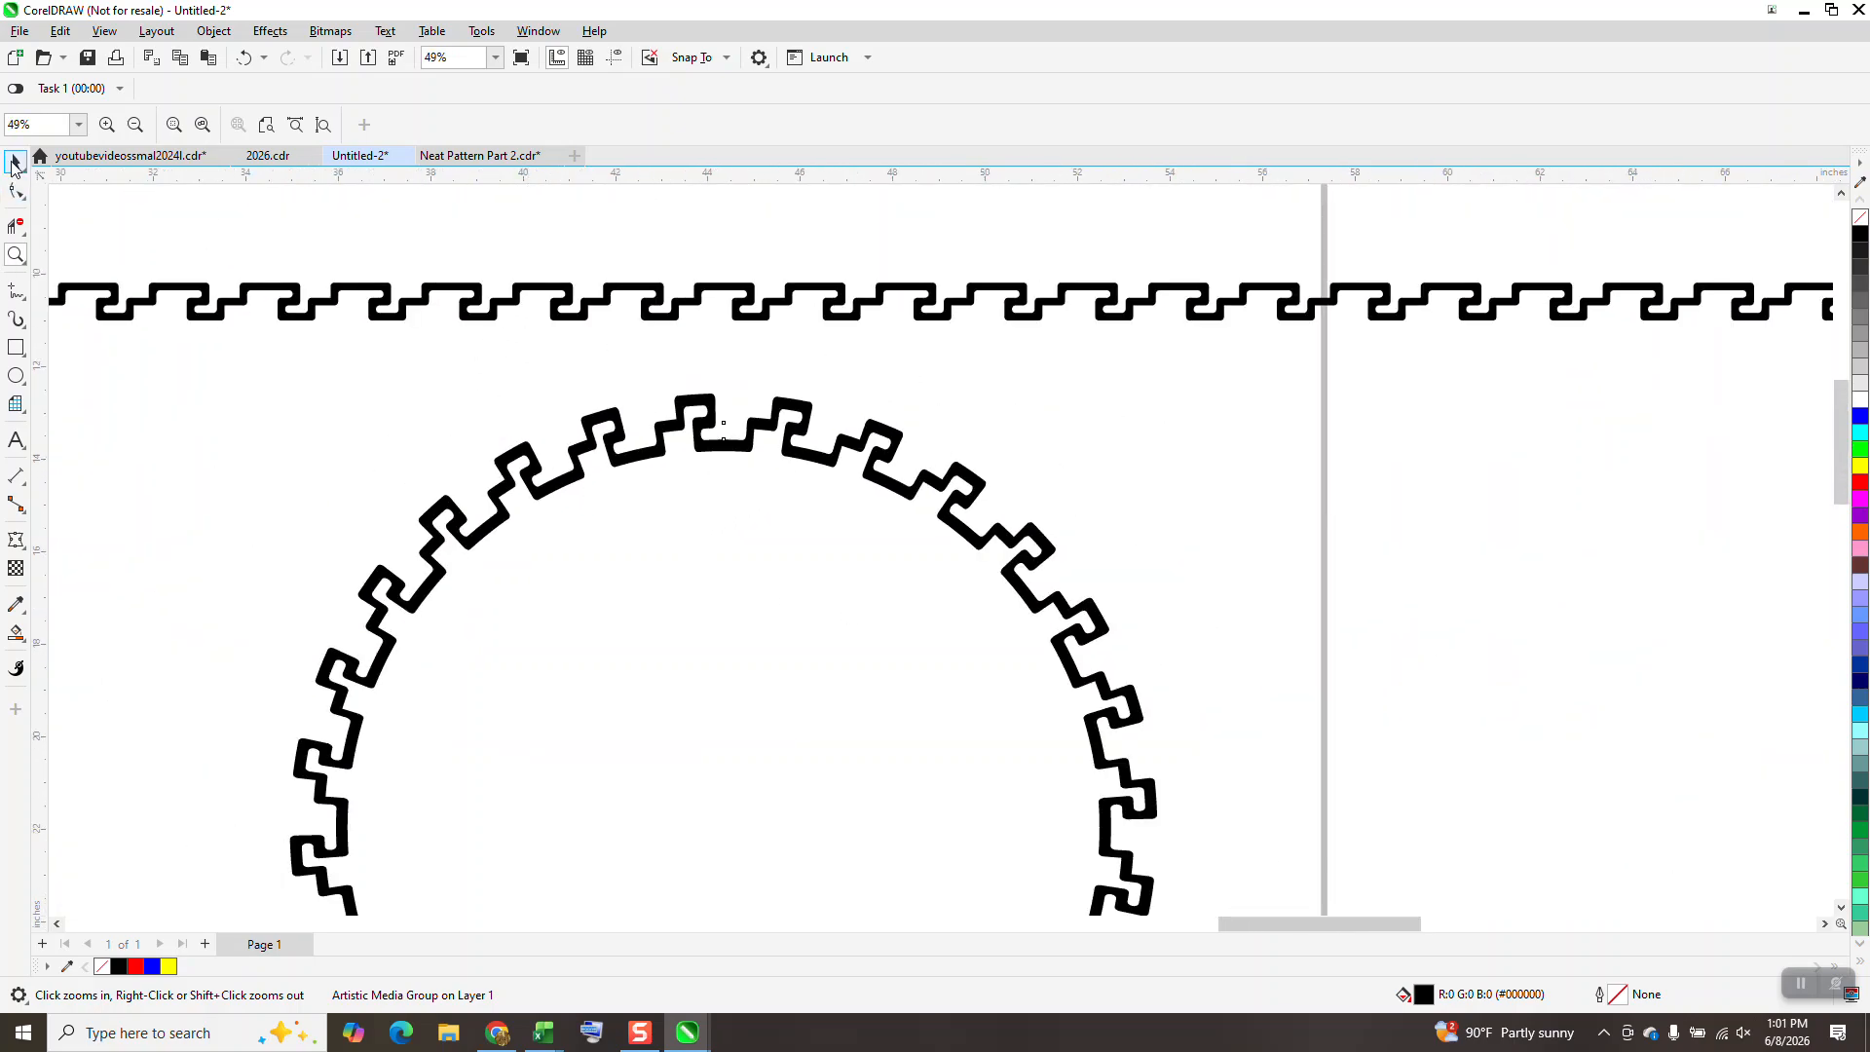
key("space")
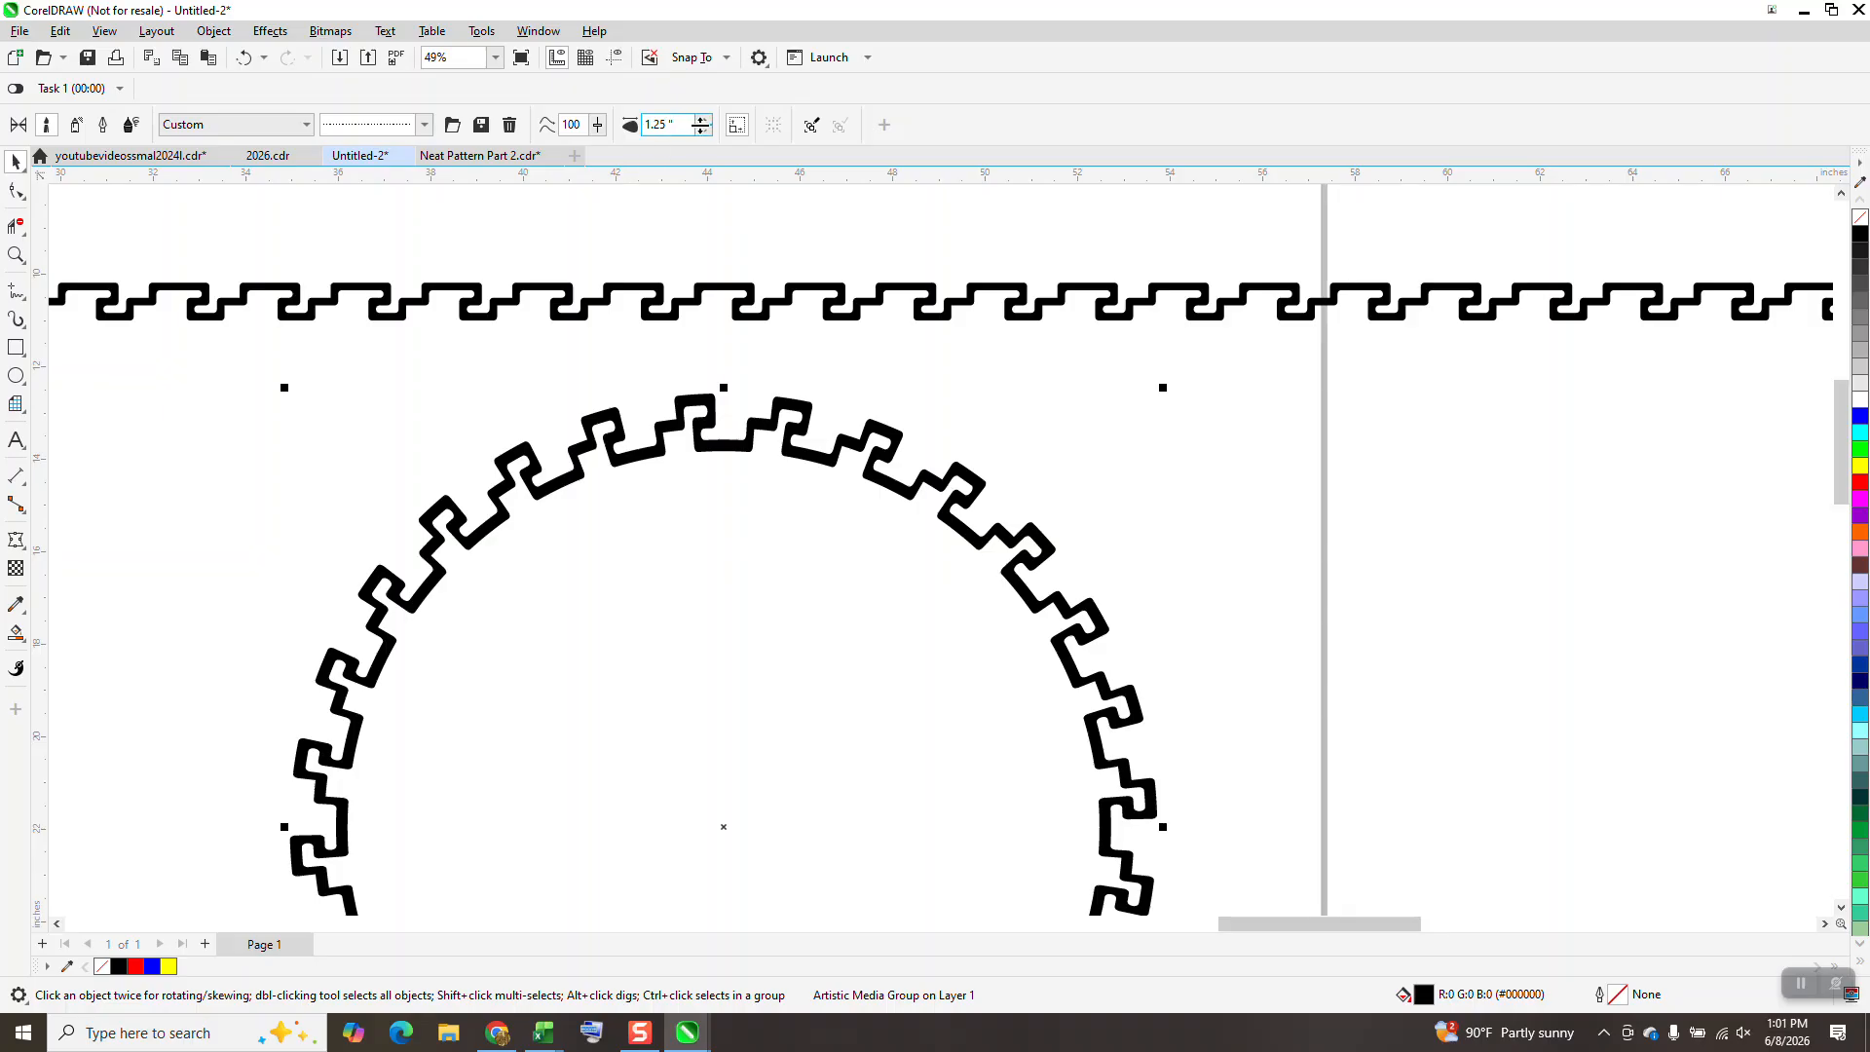
left_click_drag(685, 125, 585, 125)
type("1")
key("Return")
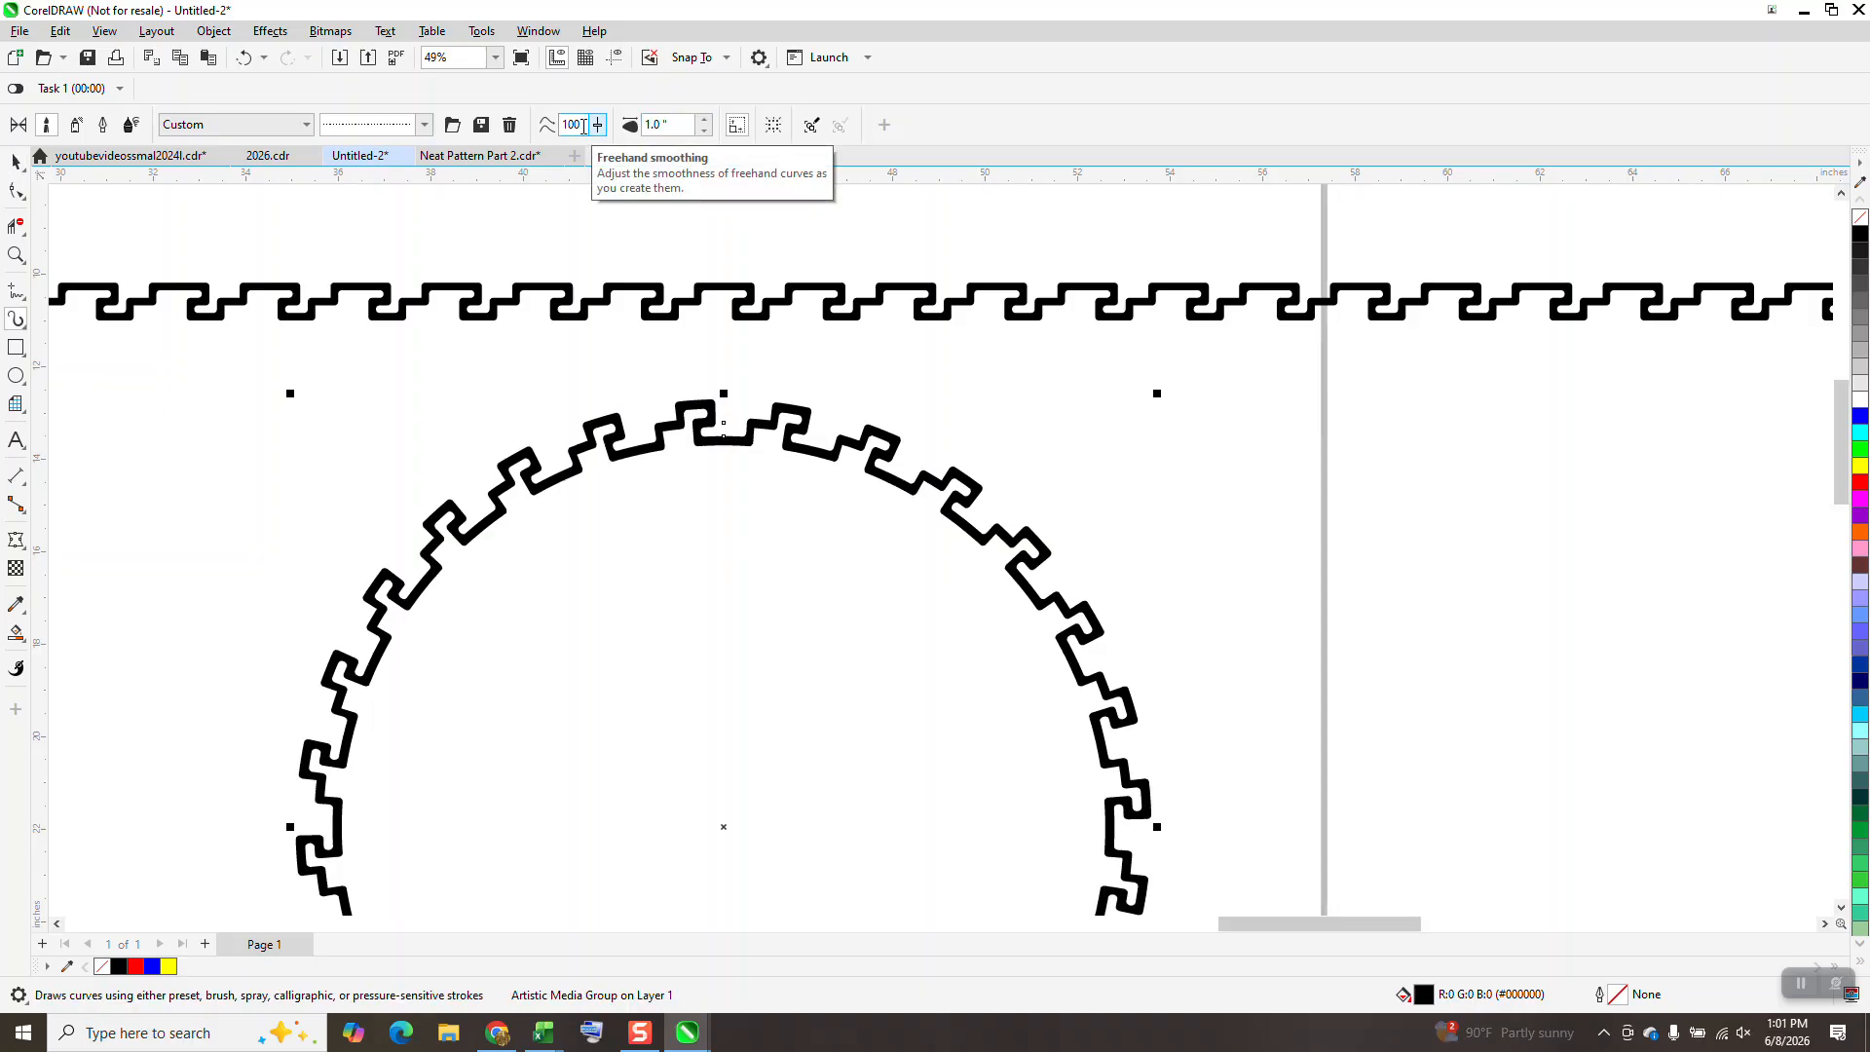
Inspect the wrapped motifs along the upper and lower arcs of the ring at close range.
scroll(794, 404, "down", 4)
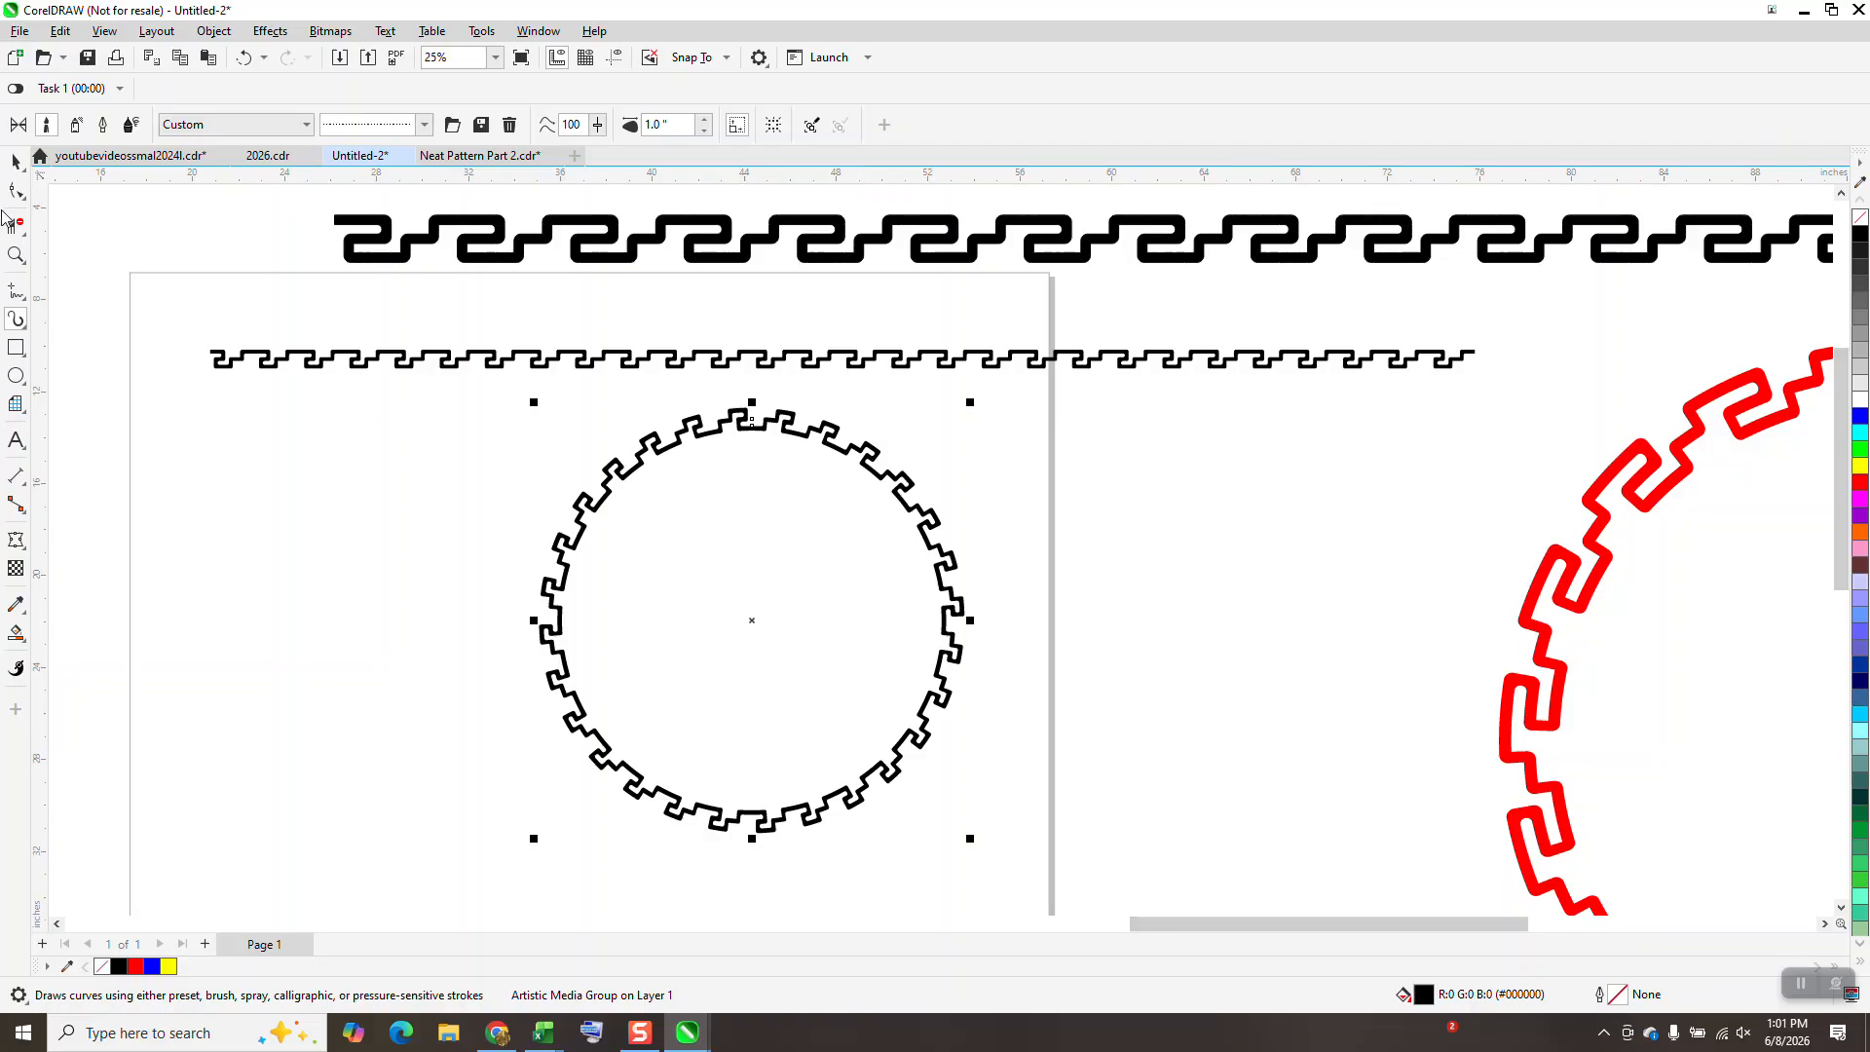
left_click(16, 255)
left_click_drag(706, 403, 823, 476)
scroll(805, 400, "down", 8)
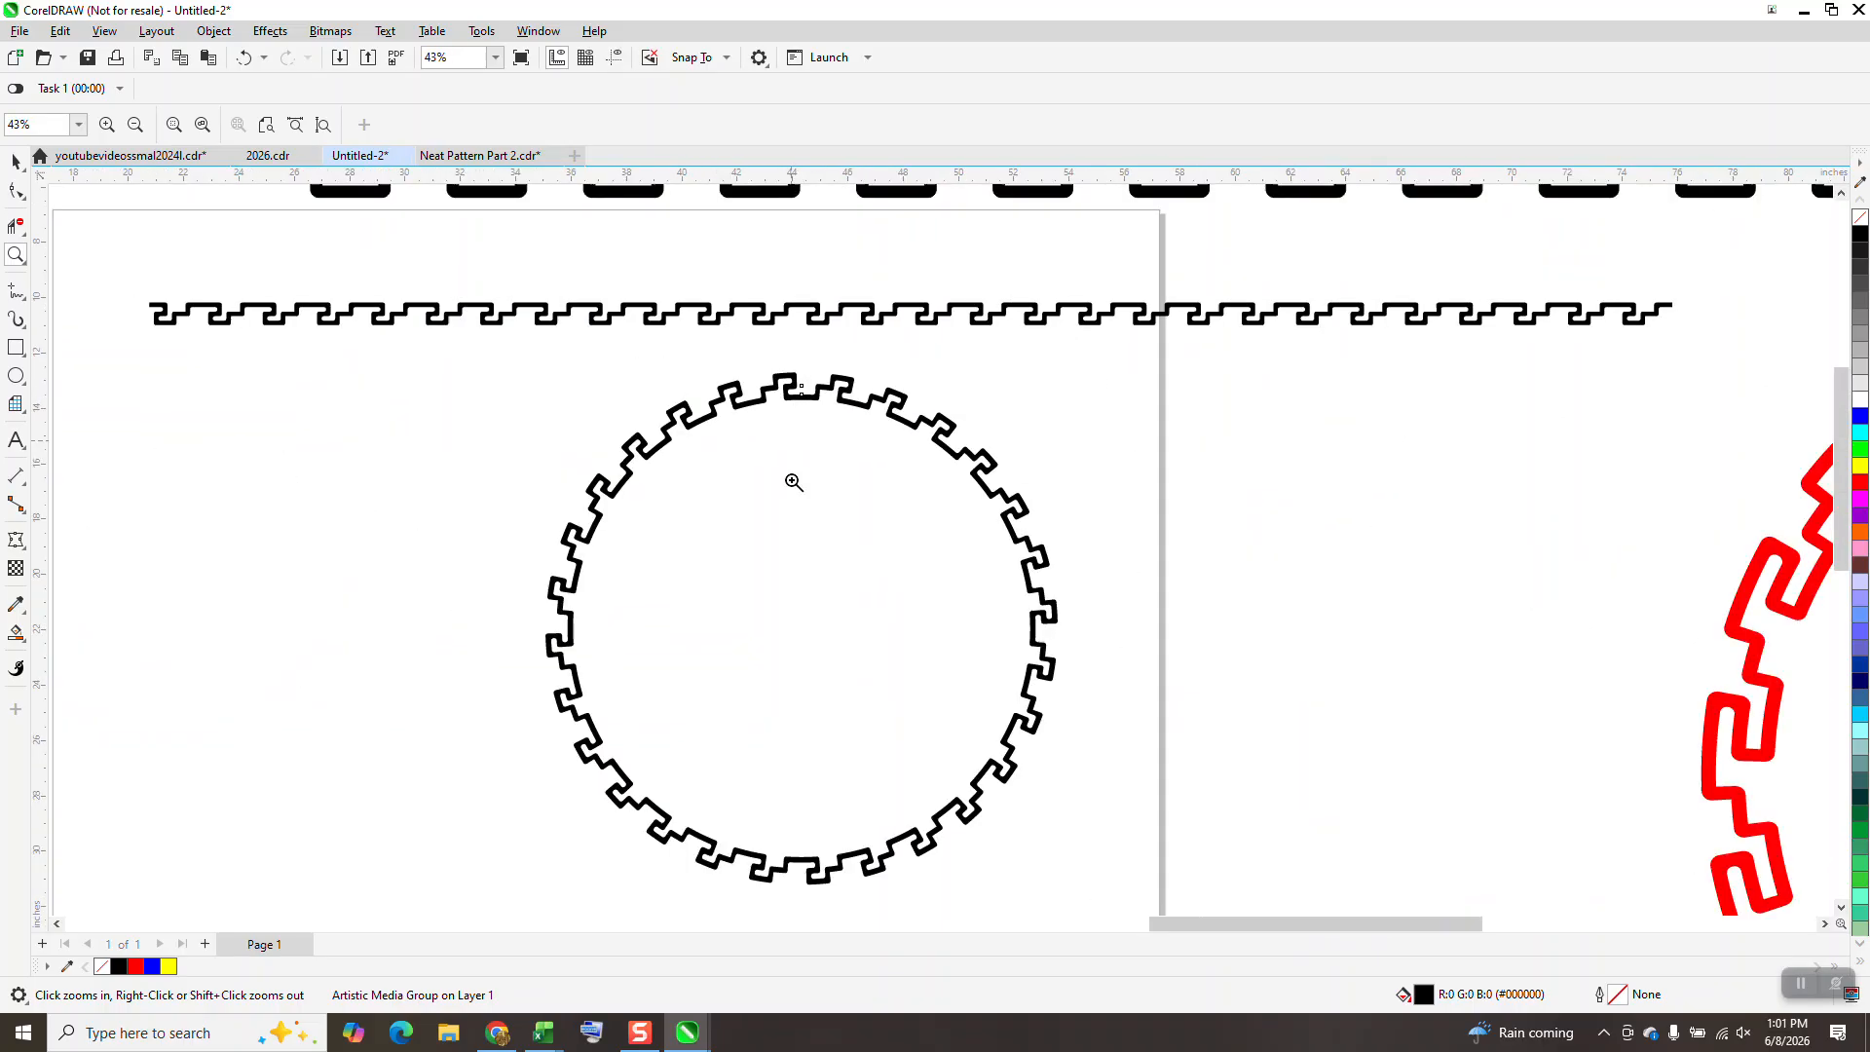
left_click_drag(746, 853, 883, 886)
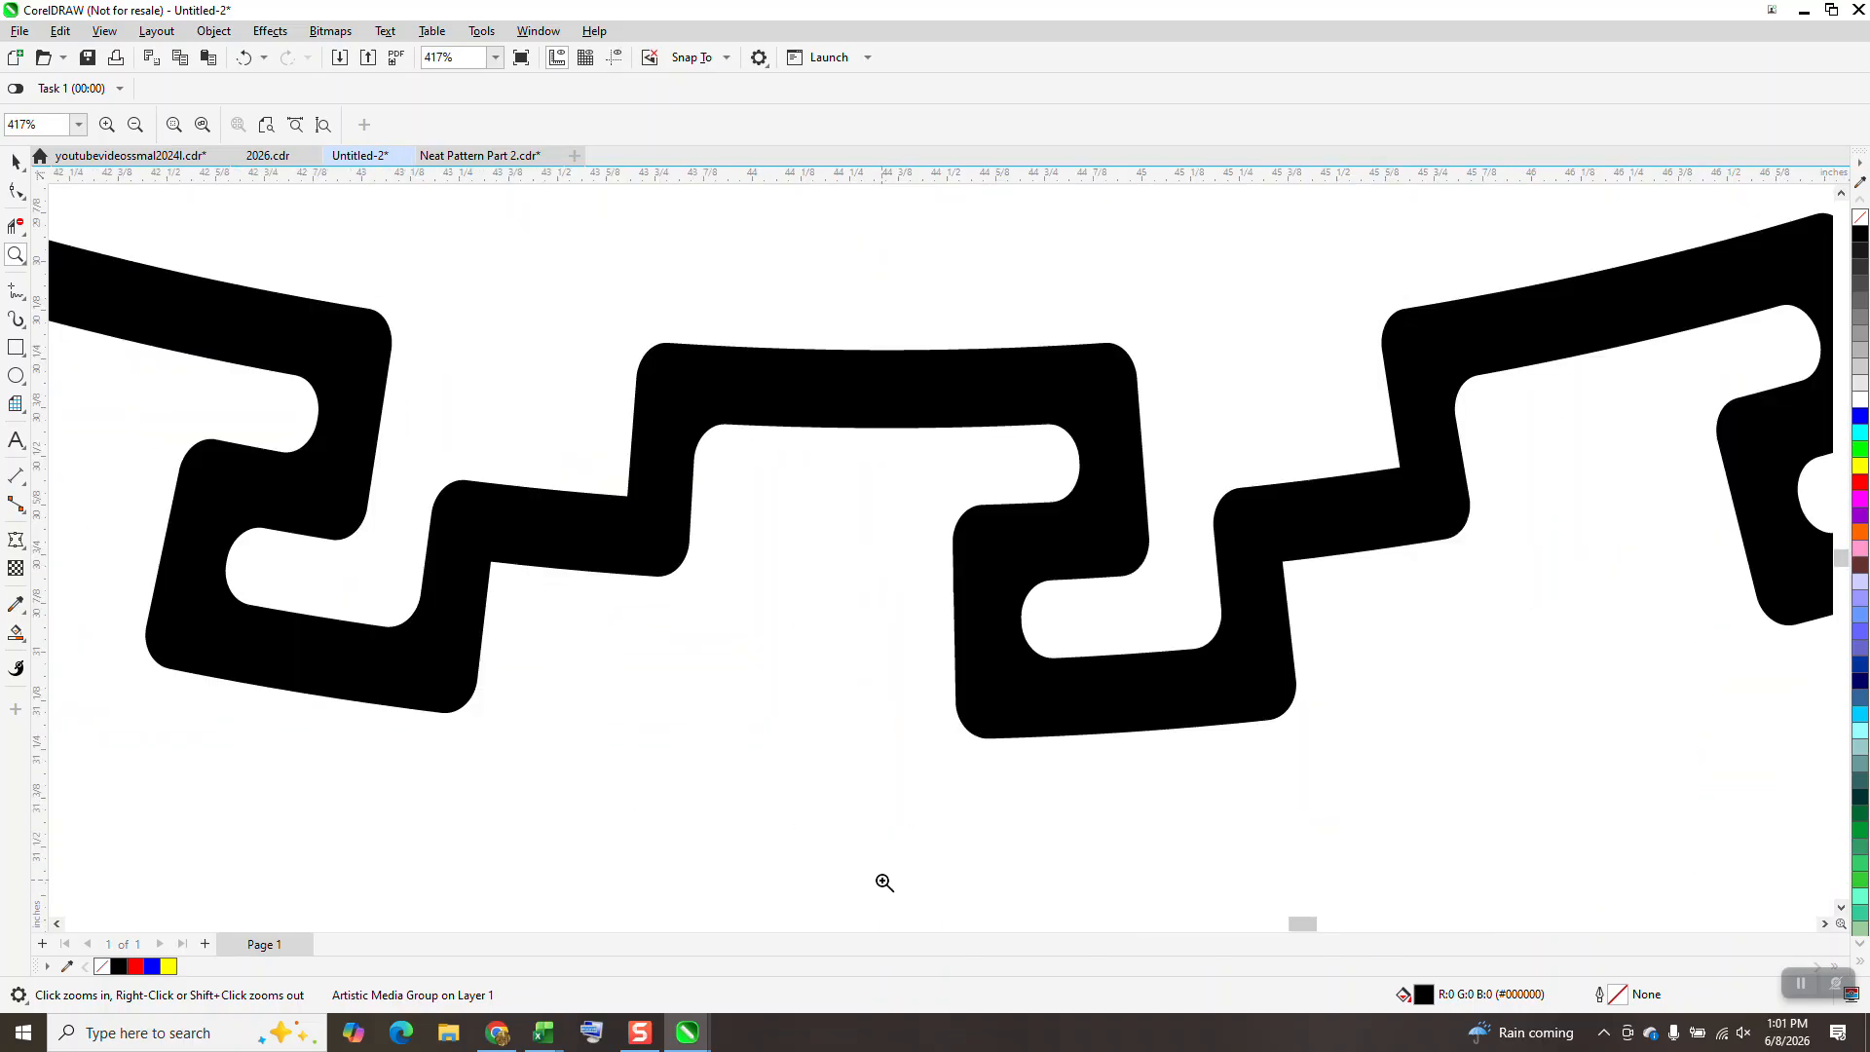
scroll(884, 883, "down", 10)
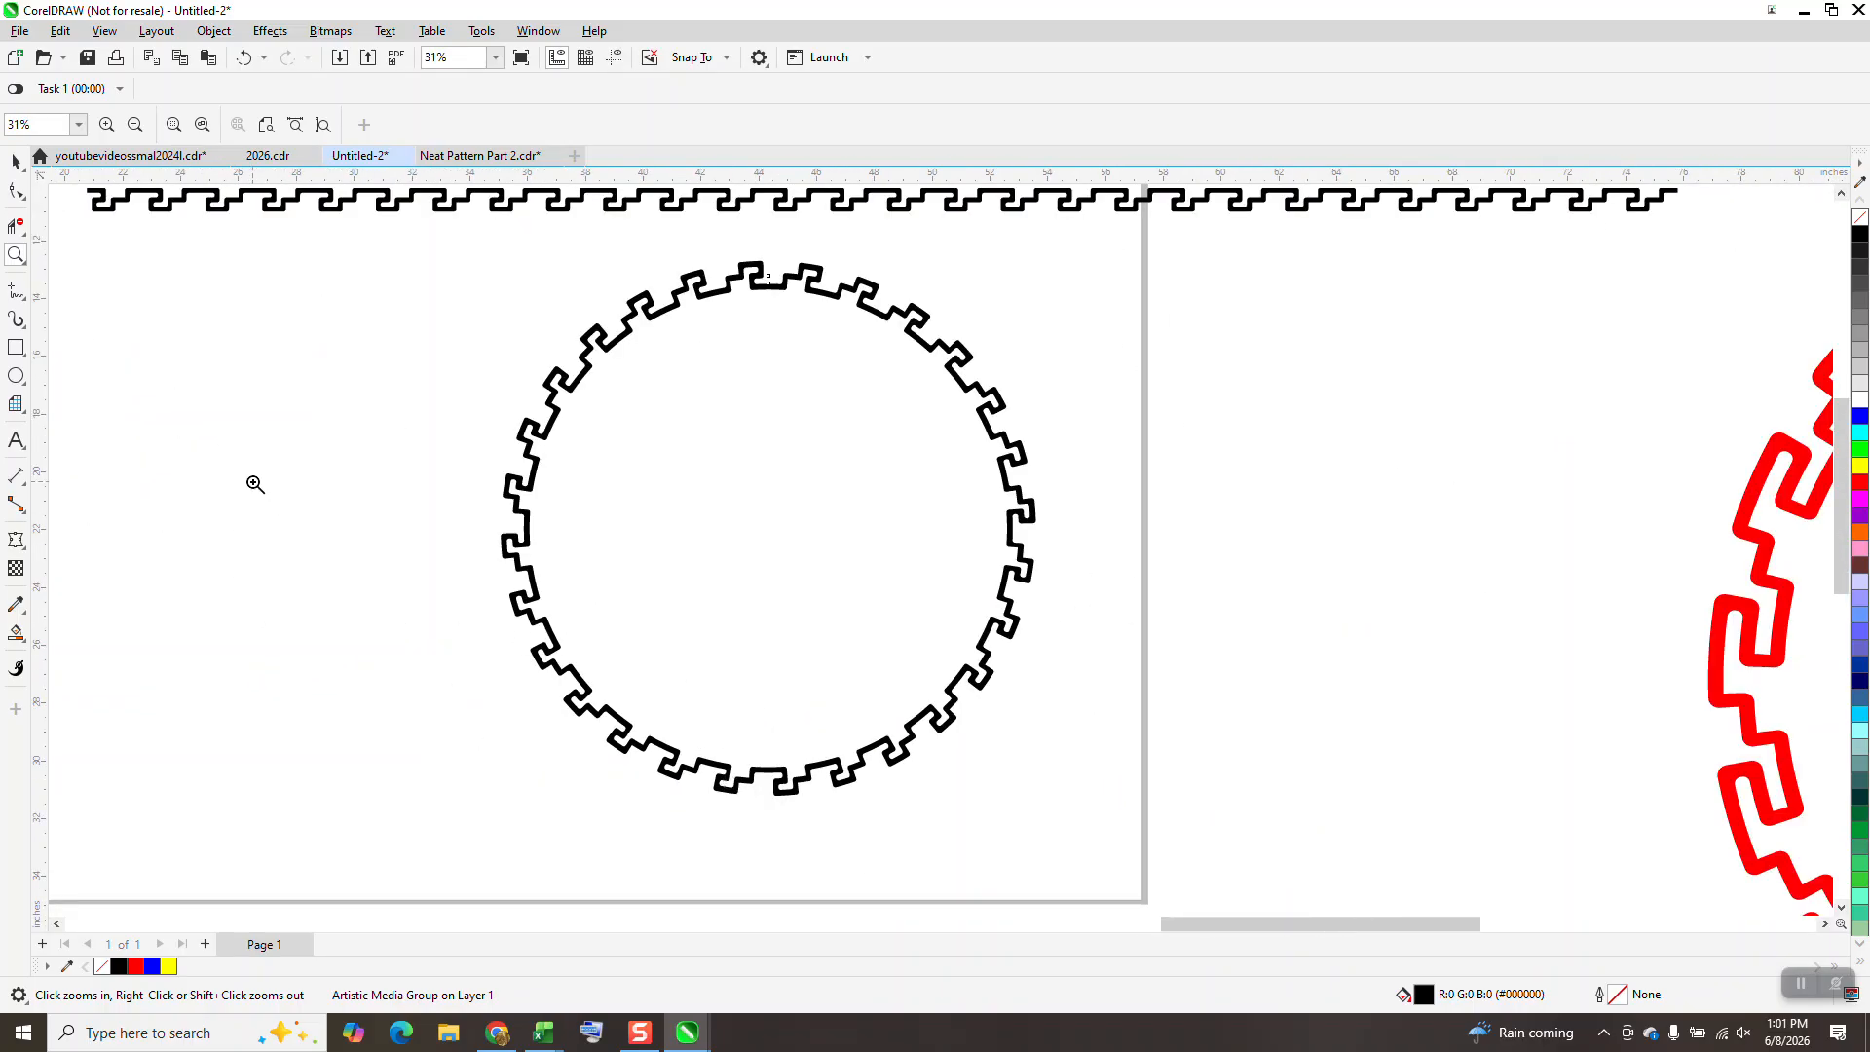
Move the motif ring about 8.4 inches right and 1.1 inches down, and break its Artistic Media group apart.
left_click(16, 161)
left_click(612, 336)
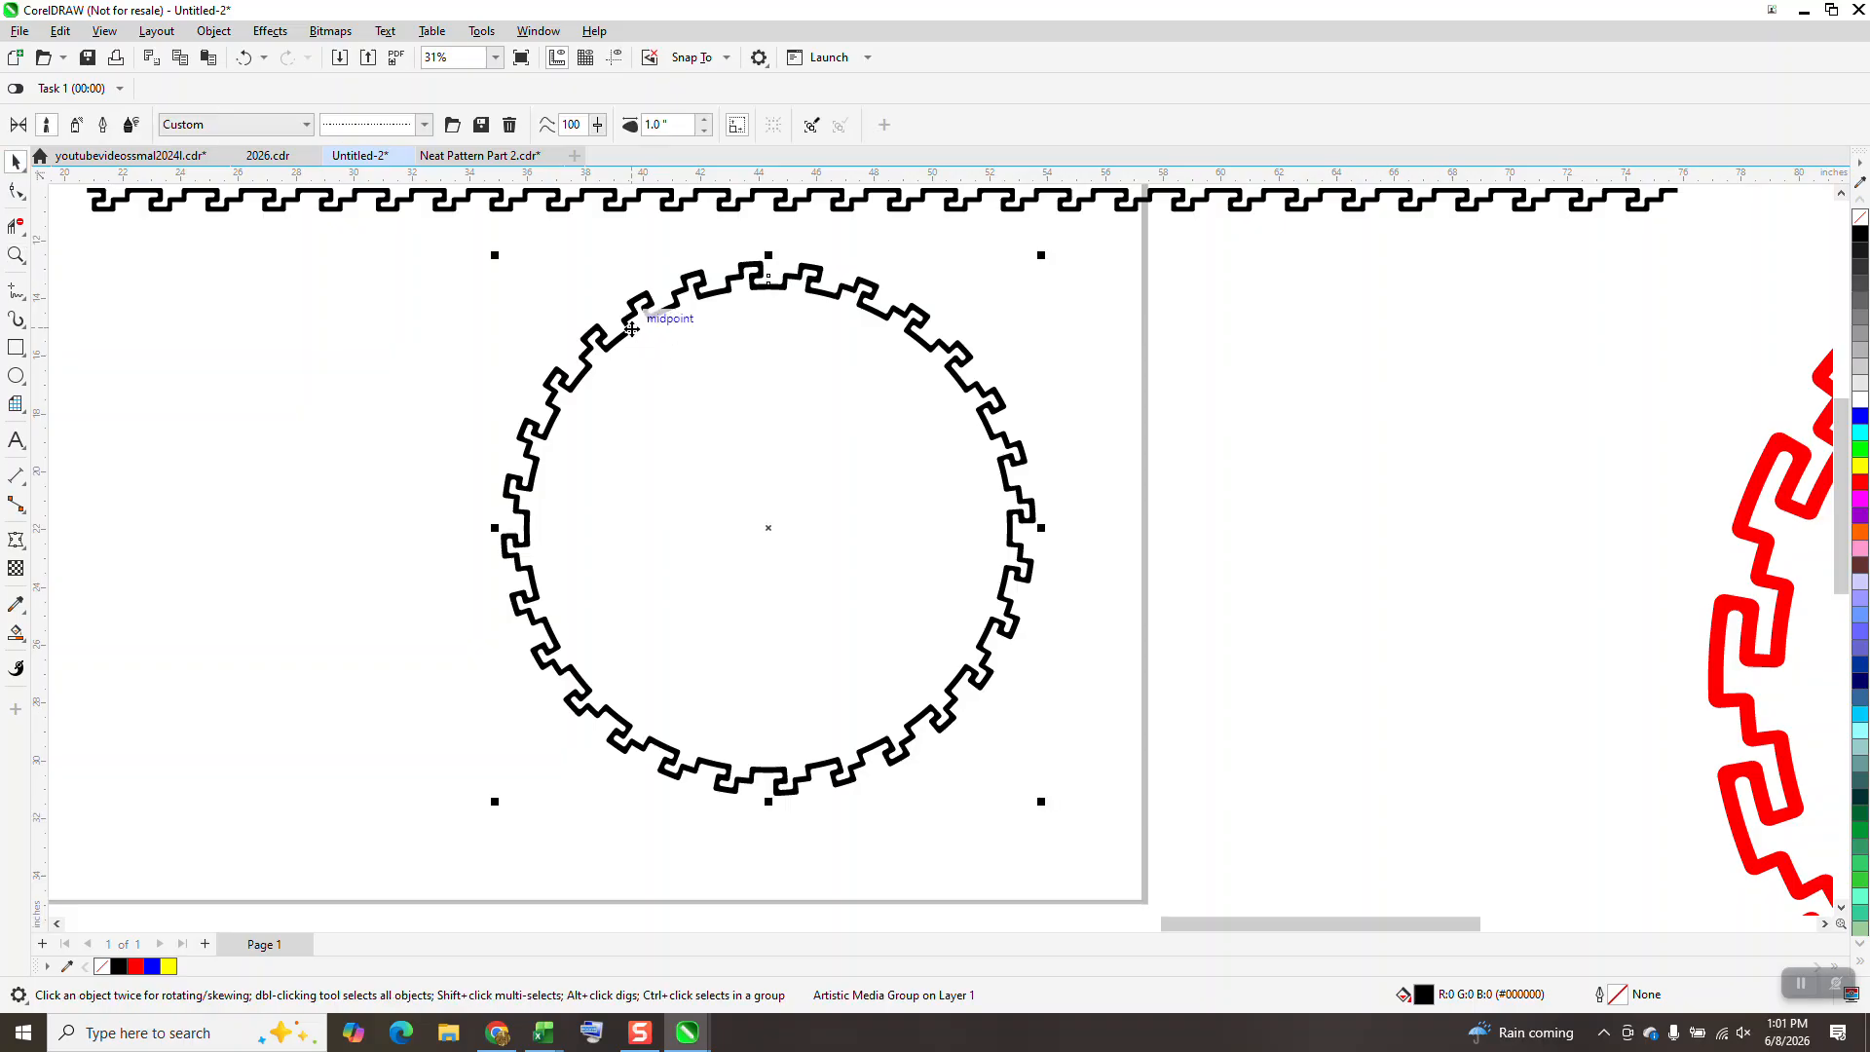
left_click_drag(631, 329, 874, 360)
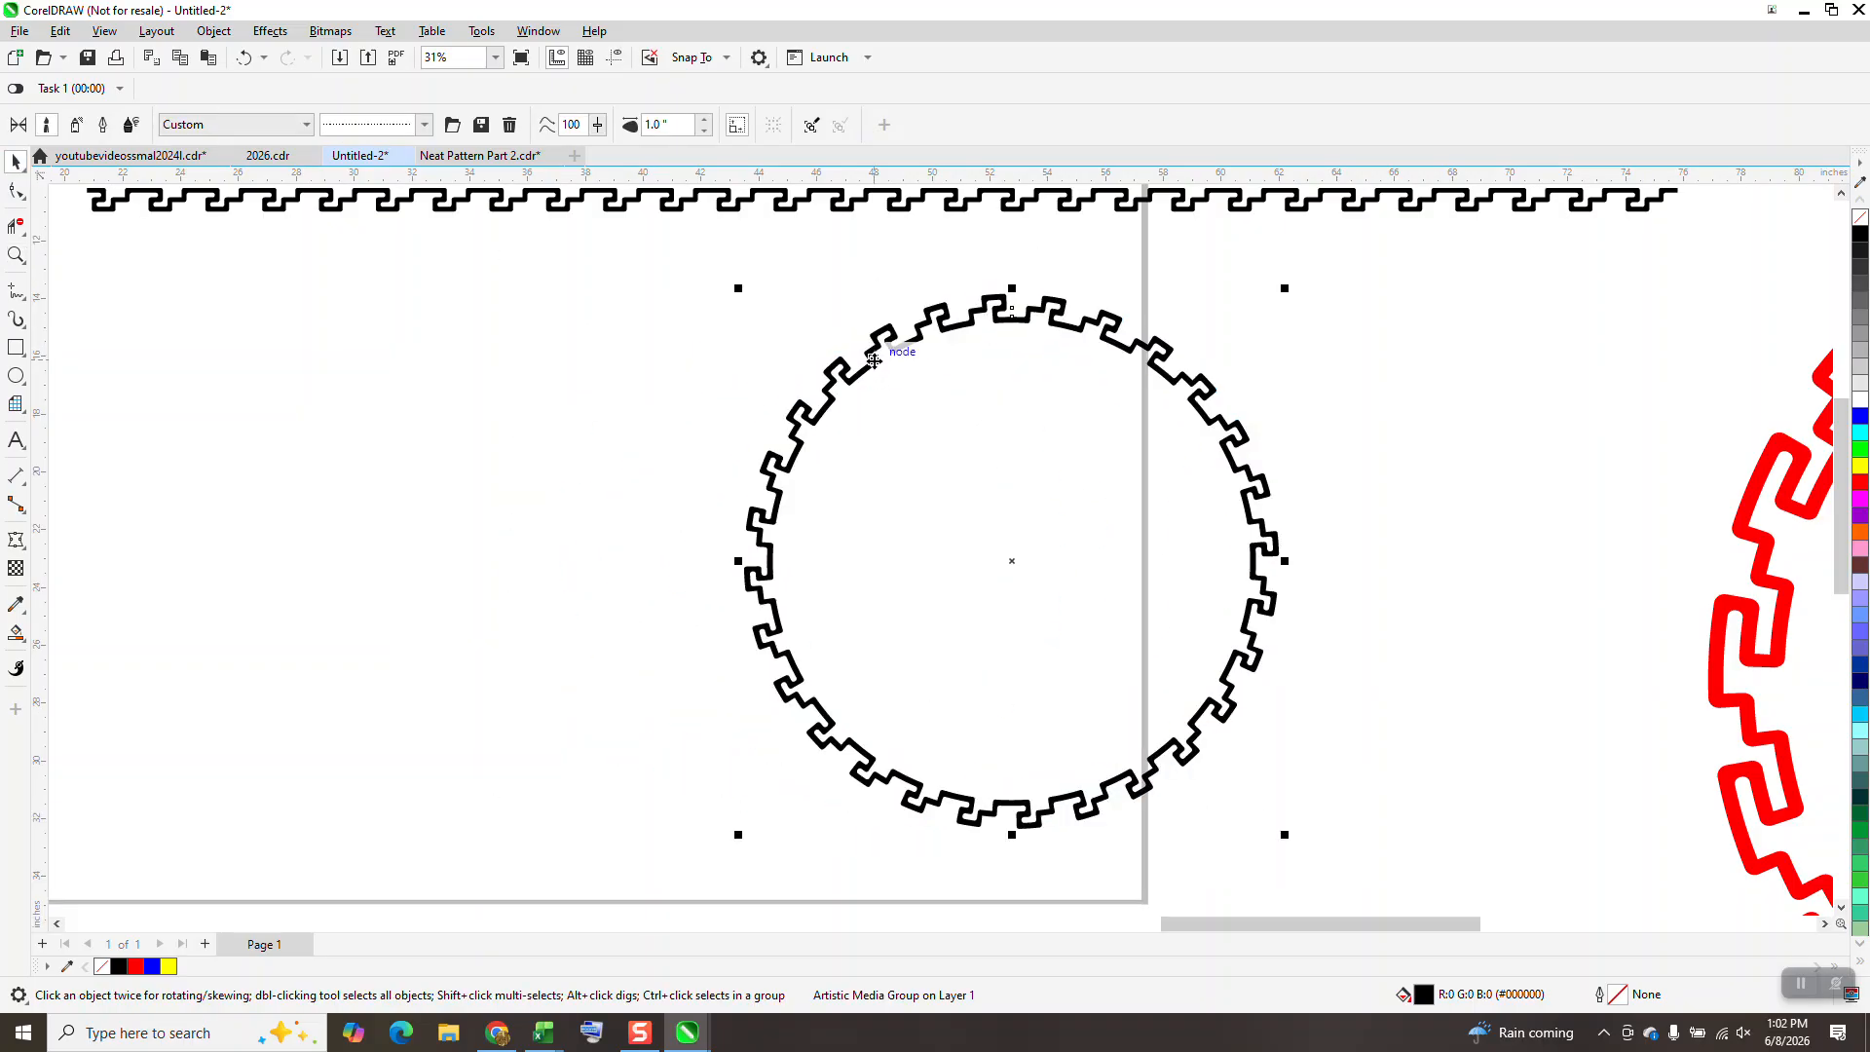
left_click(213, 31)
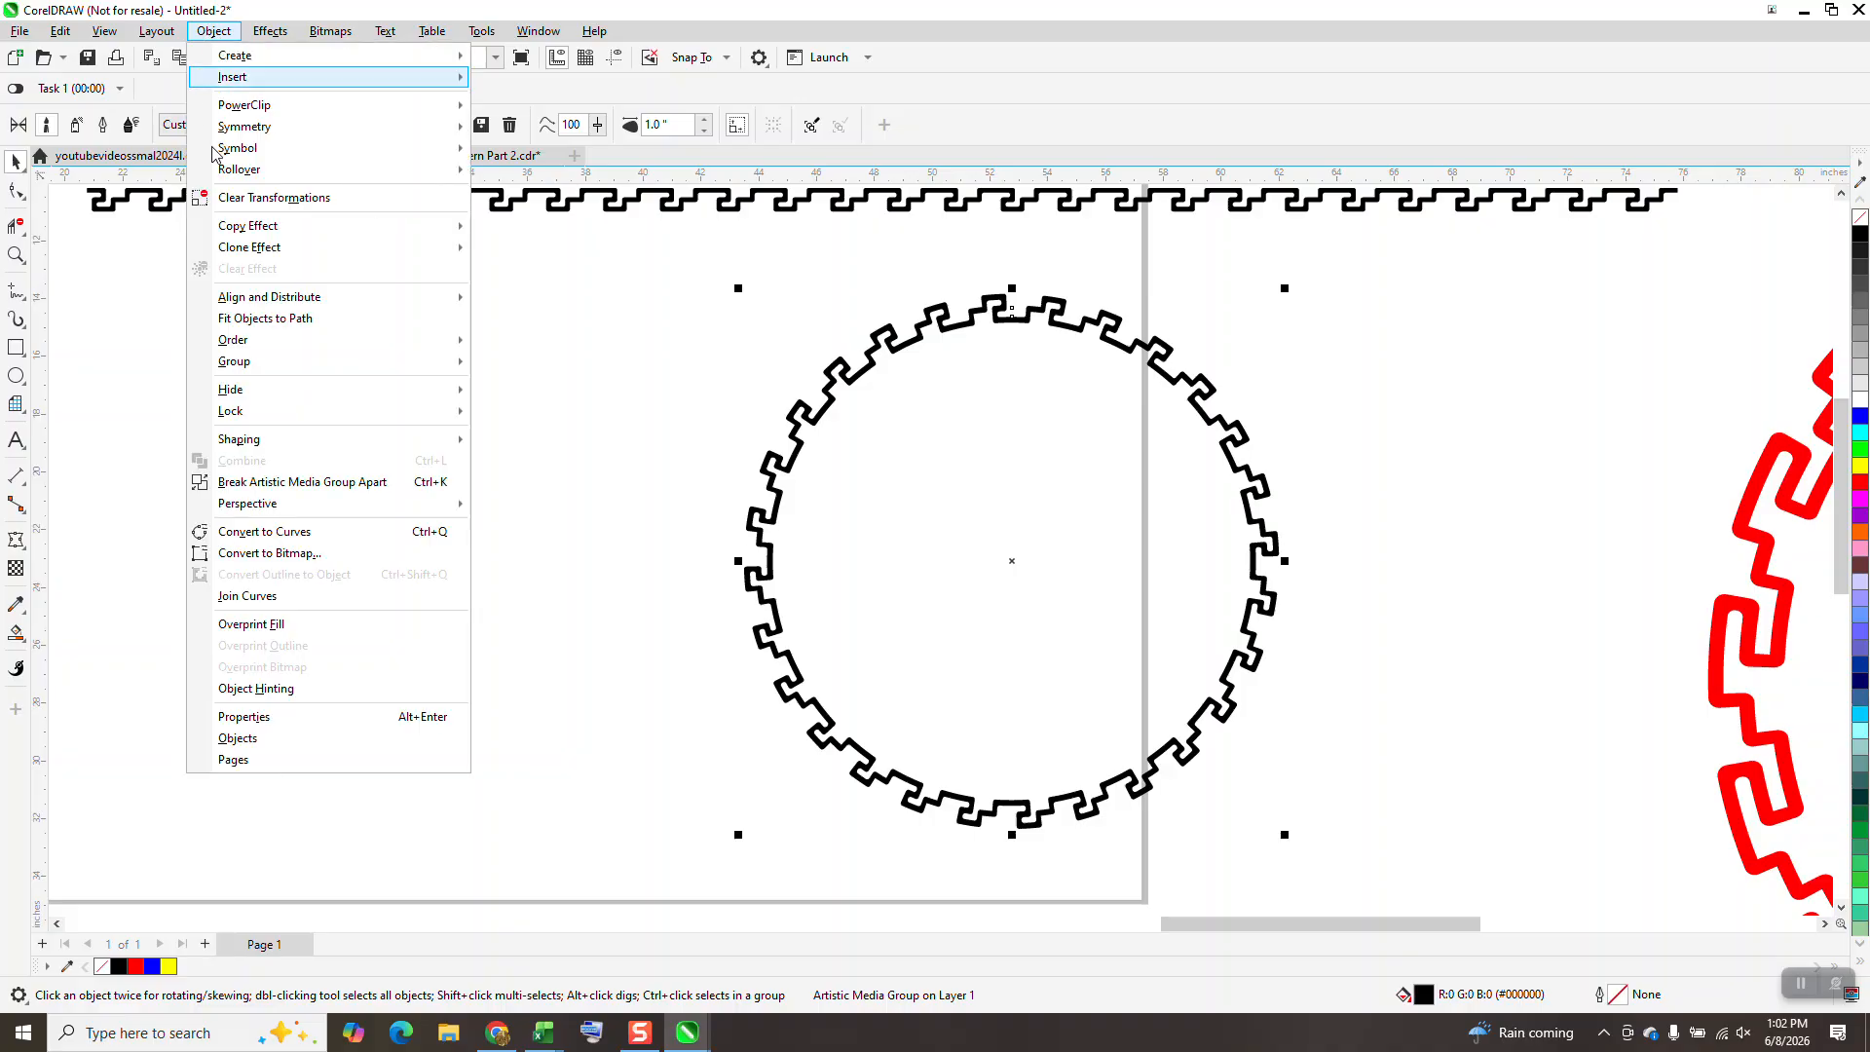
left_click(329, 482)
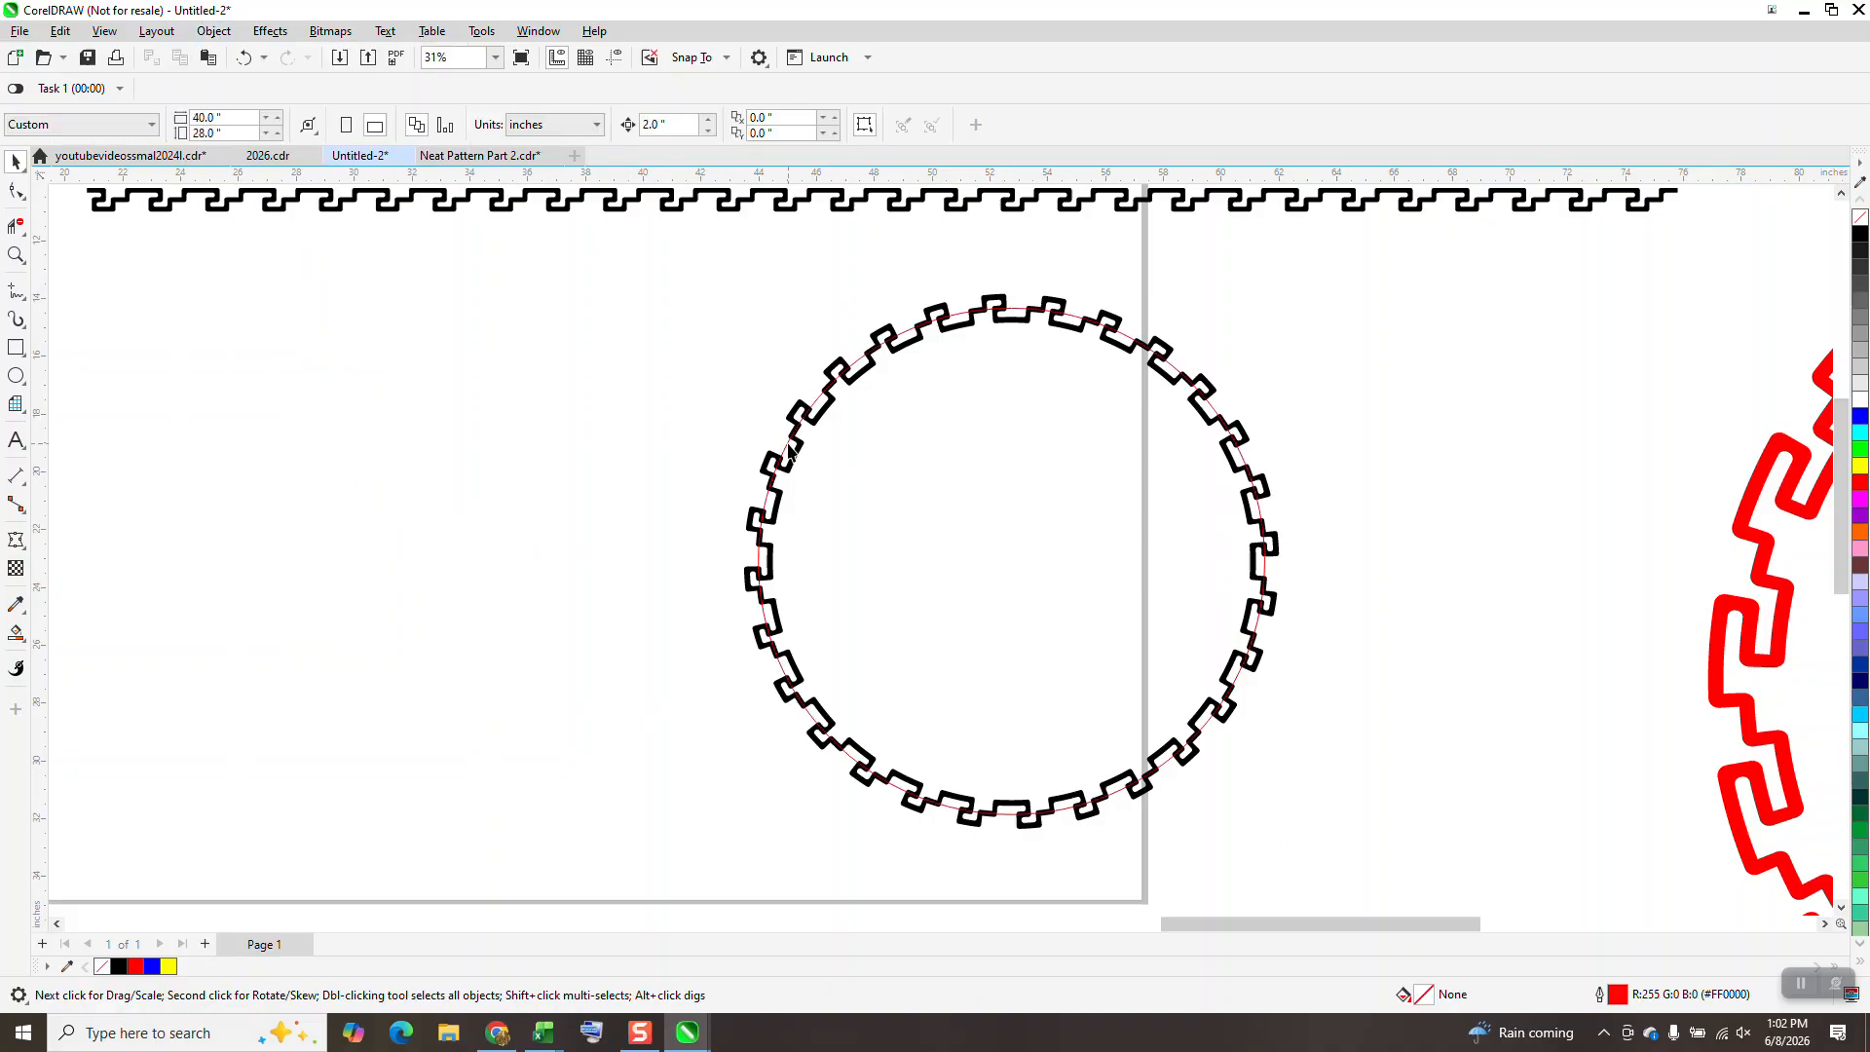
Pull the red guide circle out of the ring, delete it, and select the remaining black motif ring.
left_click_drag(791, 453, 349, 453)
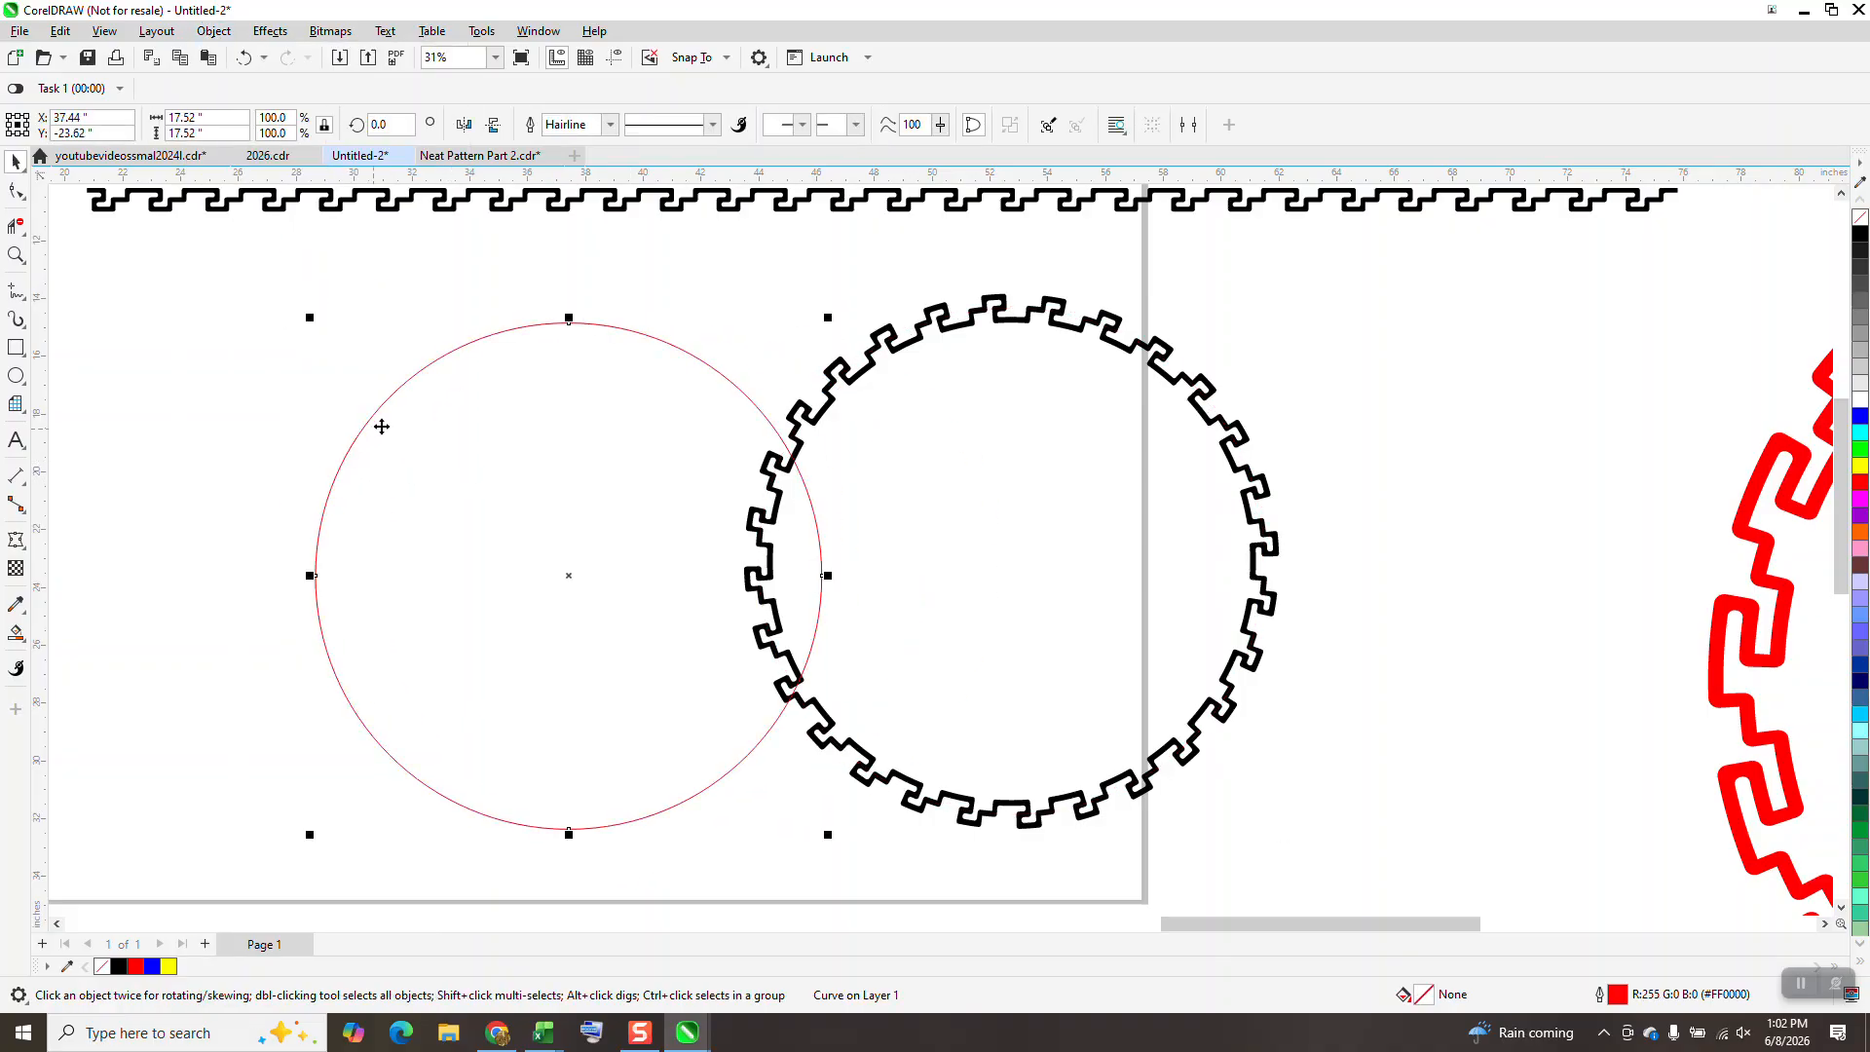
key("Delete")
left_click(821, 425)
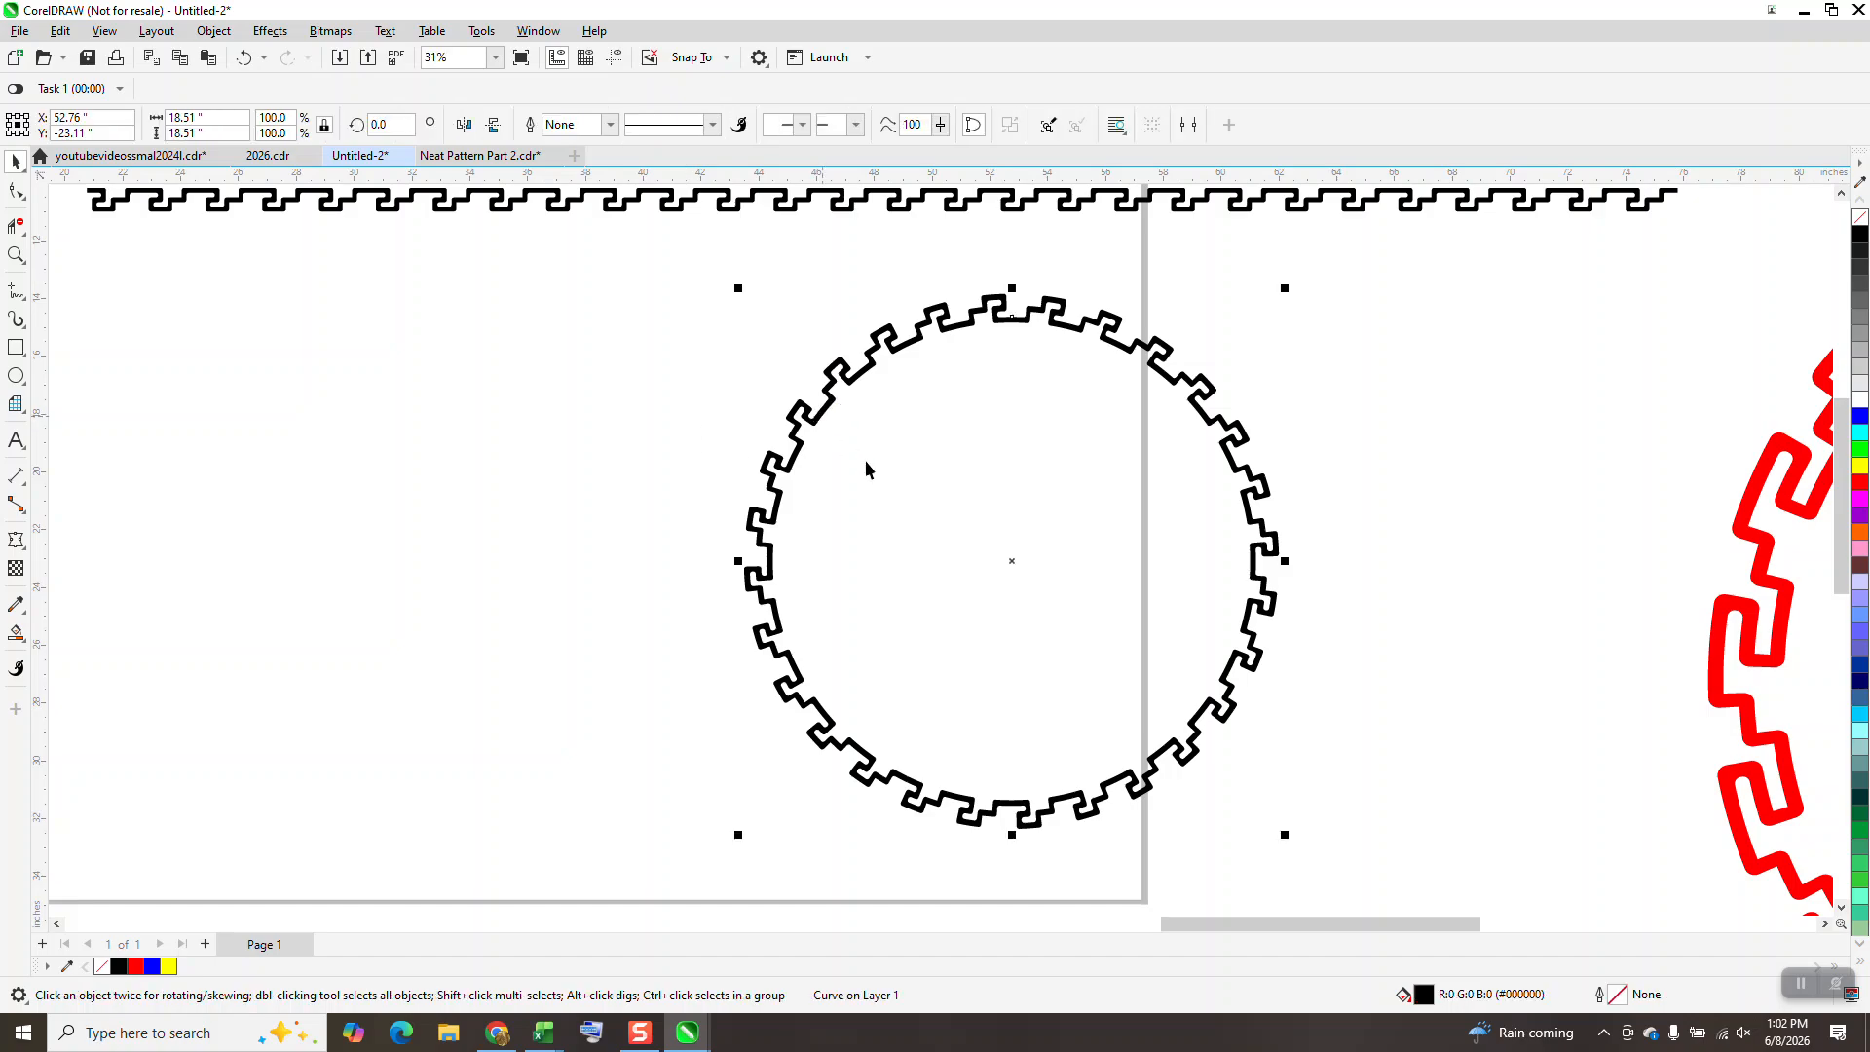
scroll(865, 460, "down", 1)
scroll(906, 485, "down", 1)
scroll(701, 560, "down", 2)
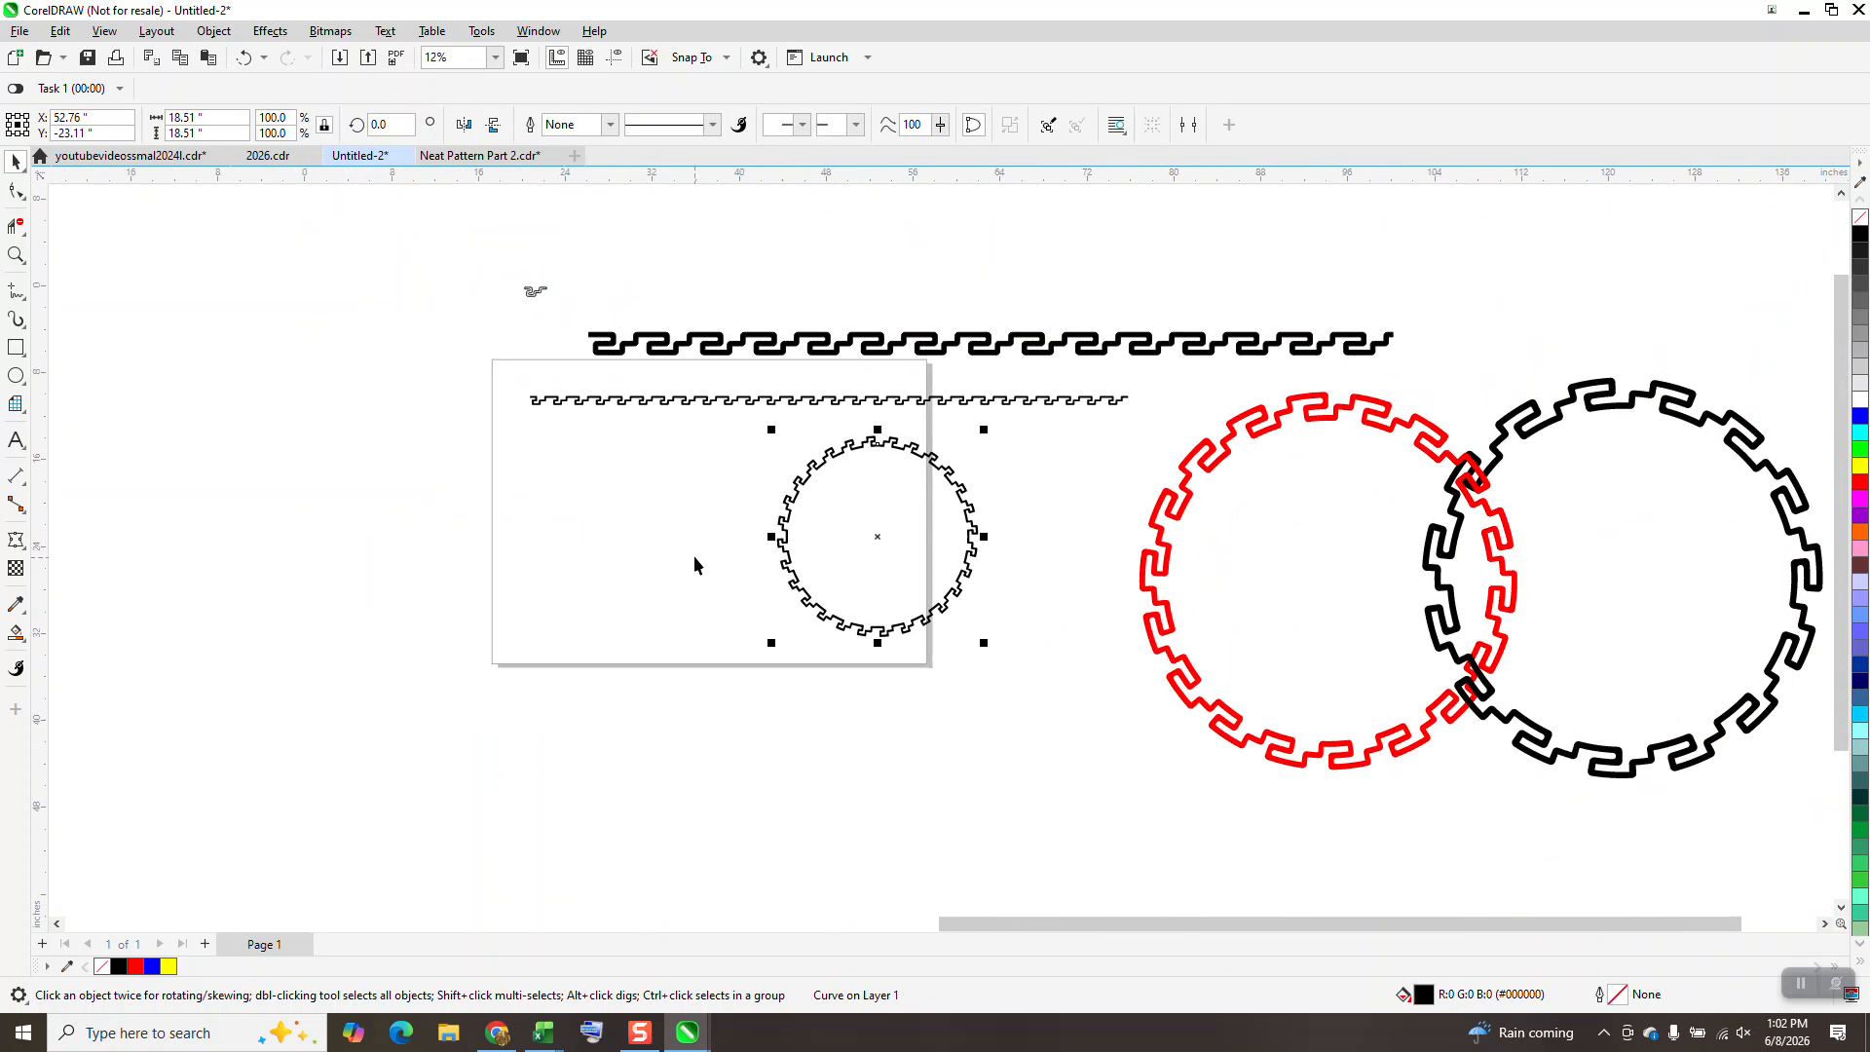